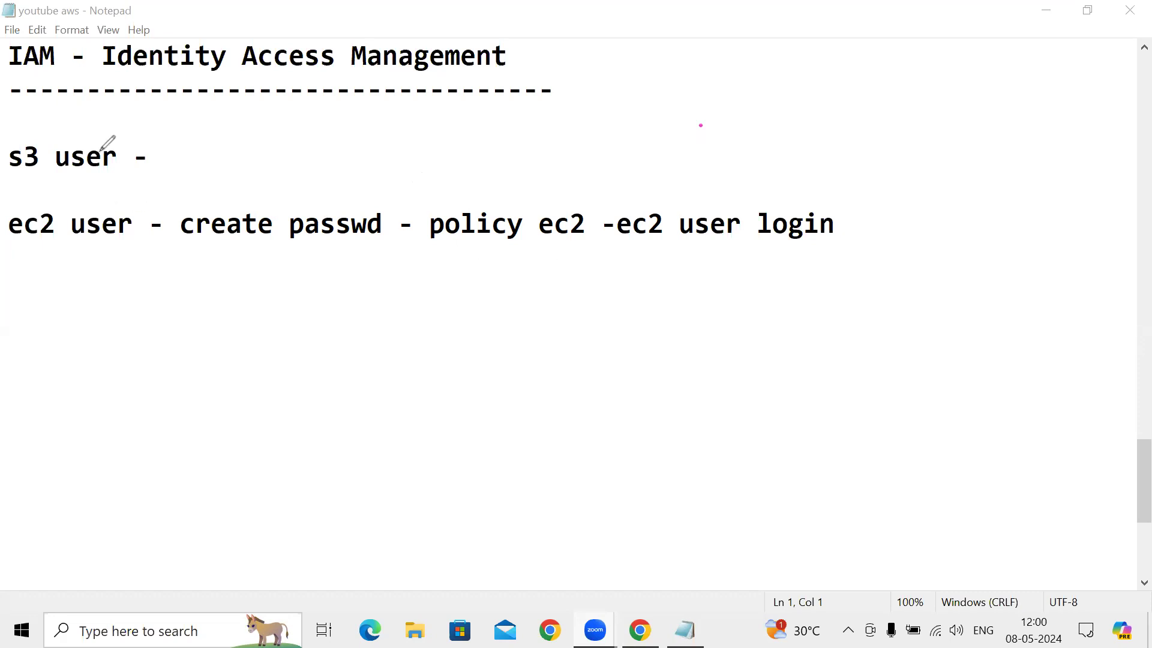
- Underline the IAM heading and handwrite a "policy → user" diagram below the notes, with a connecting arrow from policy to the last word
left_click_drag(3, 70, 470, 83)
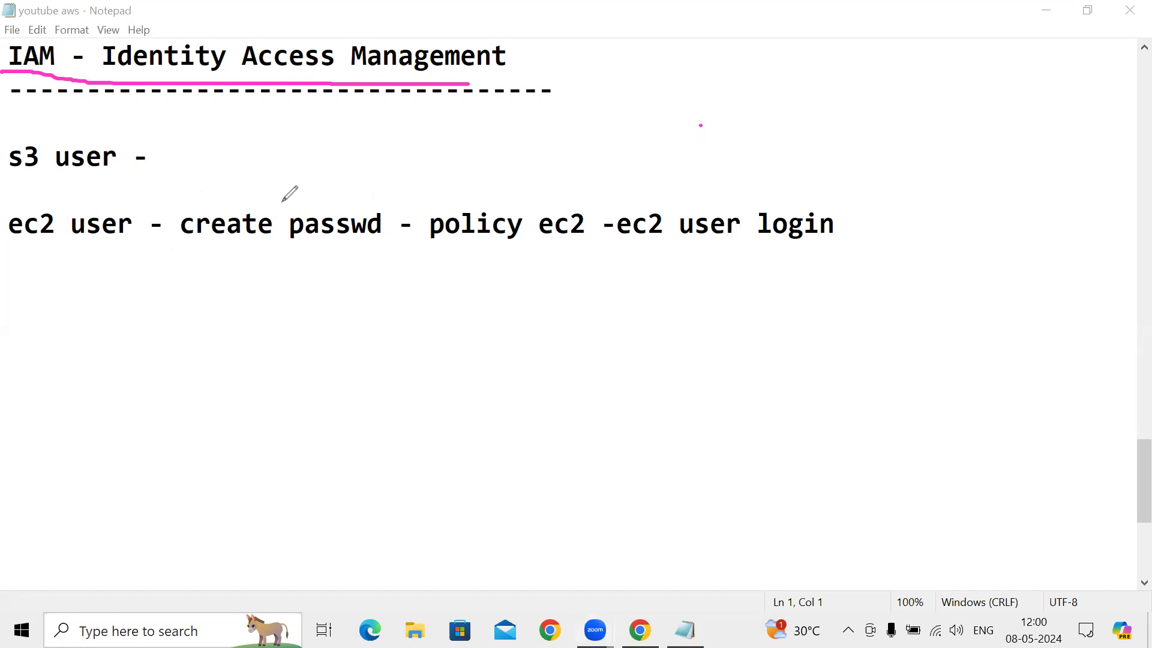
mouse_move(89, 282)
left_mouse_down()
mouse_move(89, 330)
mouse_move(99, 303)
mouse_move(123, 305)
mouse_move(149, 244)
mouse_move(187, 298)
mouse_move(204, 257)
mouse_move(236, 275)
mouse_move(244, 336)
mouse_move(233, 312)
mouse_move(320, 284)
mouse_move(306, 314)
left_mouse_up()
mouse_move(355, 279)
left_mouse_down()
mouse_move(411, 288)
mouse_move(456, 265)
mouse_move(463, 320)
mouse_move(507, 290)
left_mouse_up()
mouse_move(168, 326)
left_mouse_down()
mouse_move(179, 381)
mouse_move(561, 330)
mouse_move(560, 296)
mouse_move(580, 301)
left_mouse_up()
mouse_move(534, 259)
left_mouse_down()
mouse_move(559, 275)
mouse_move(593, 267)
mouse_move(612, 293)
mouse_move(639, 264)
mouse_move(652, 293)
left_mouse_up()
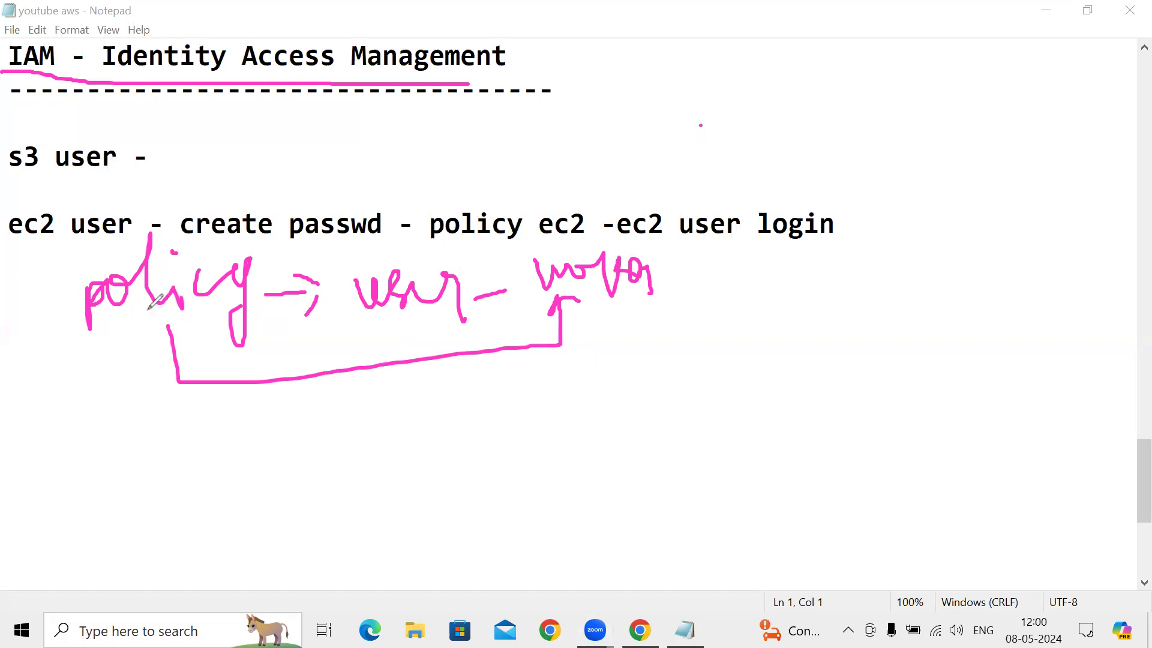
- Handwrite "policy" and "condition" below the first diagram, adding a circled "S3" and an arrow to a circled "Mumbai"
mouse_move(130, 421)
left_mouse_down()
mouse_move(141, 463)
mouse_move(180, 406)
mouse_move(187, 461)
mouse_move(204, 447)
mouse_move(201, 409)
mouse_move(232, 458)
mouse_move(236, 432)
mouse_move(287, 444)
mouse_move(289, 465)
left_mouse_up()
left_click_drag(197, 425, 229, 425)
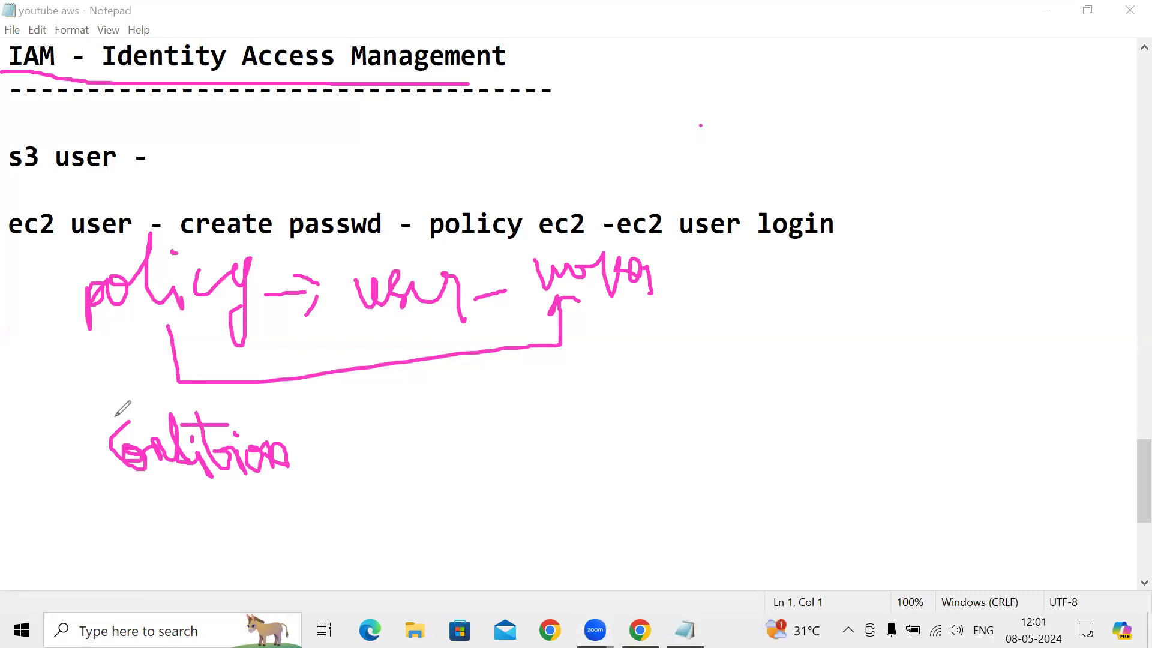
mouse_move(24, 408)
left_mouse_down()
mouse_move(33, 456)
mouse_move(36, 414)
mouse_move(66, 411)
left_mouse_up()
mouse_move(63, 365)
left_mouse_down()
mouse_move(96, 414)
mouse_move(96, 384)
mouse_move(123, 384)
mouse_move(139, 423)
left_mouse_up()
mouse_move(148, 480)
left_mouse_down()
mouse_move(158, 511)
mouse_move(159, 475)
left_mouse_up()
mouse_move(140, 517)
left_mouse_down()
mouse_move(166, 523)
mouse_move(169, 502)
left_mouse_up()
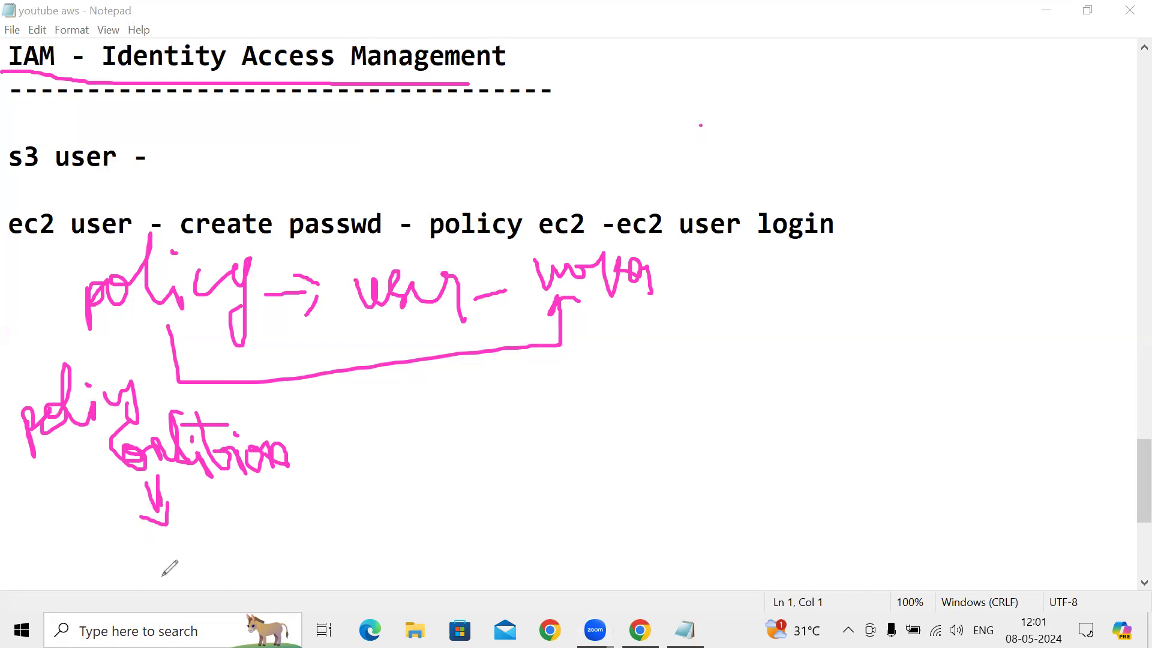
mouse_move(124, 549)
left_mouse_down()
mouse_move(137, 564)
mouse_move(153, 533)
mouse_move(180, 553)
mouse_move(282, 530)
left_mouse_up()
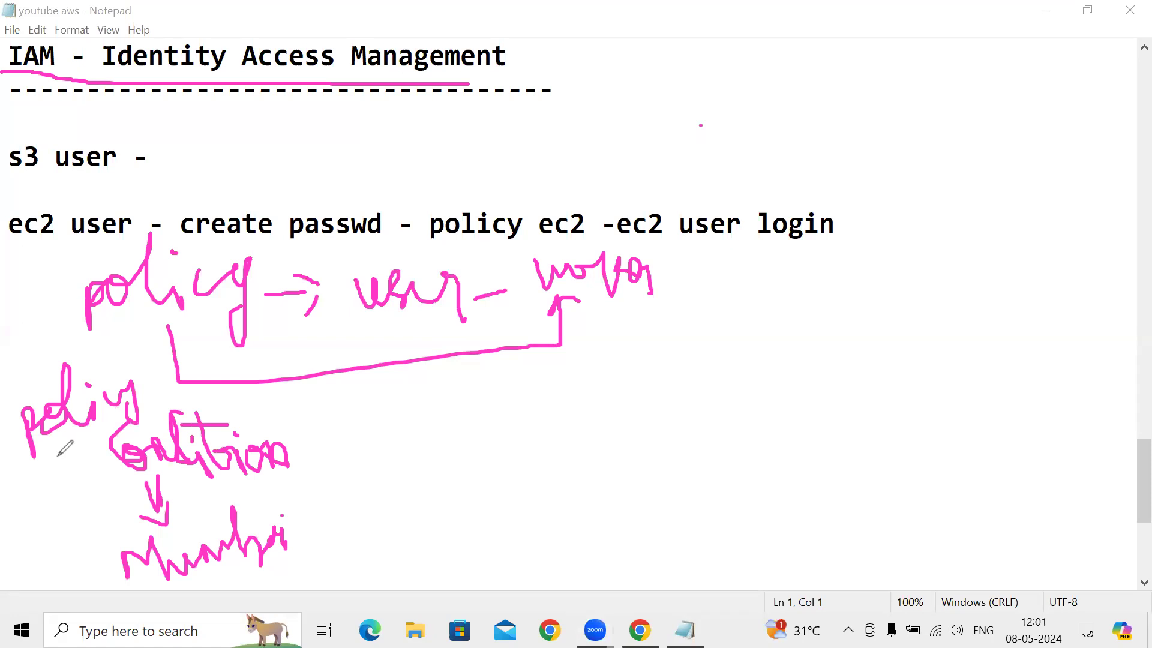
mouse_move(52, 475)
left_mouse_down()
mouse_move(32, 503)
mouse_move(72, 483)
mouse_move(77, 503)
mouse_move(60, 511)
mouse_move(24, 460)
mouse_move(24, 521)
mouse_move(97, 501)
mouse_move(75, 467)
left_mouse_up()
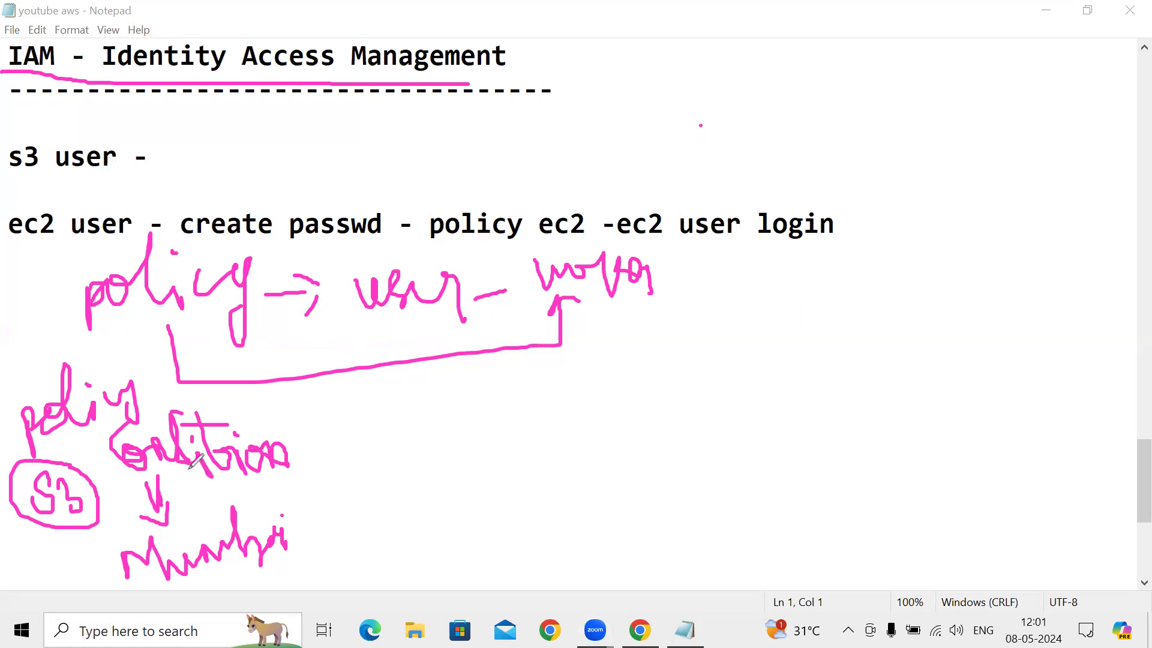
mouse_move(212, 520)
left_mouse_down()
mouse_move(124, 518)
mouse_move(117, 584)
mouse_move(249, 570)
mouse_move(299, 507)
mouse_move(254, 497)
mouse_move(210, 509)
left_mouse_up()
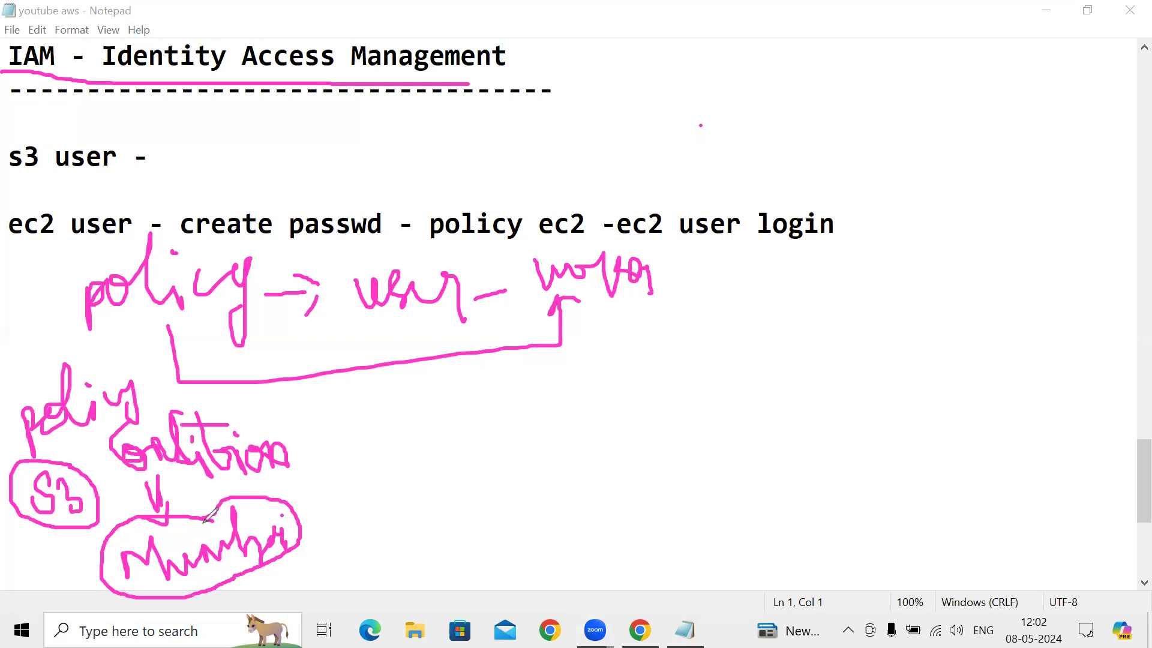
- Extend the handwritten diagram from condition to user, policy, a circled user-and-password note, login and S3, with an arrow linking the two policies
mouse_move(304, 451)
left_mouse_down()
mouse_move(397, 444)
mouse_move(432, 414)
mouse_move(460, 415)
mouse_move(463, 476)
left_mouse_up()
left_click_drag(465, 431, 511, 429)
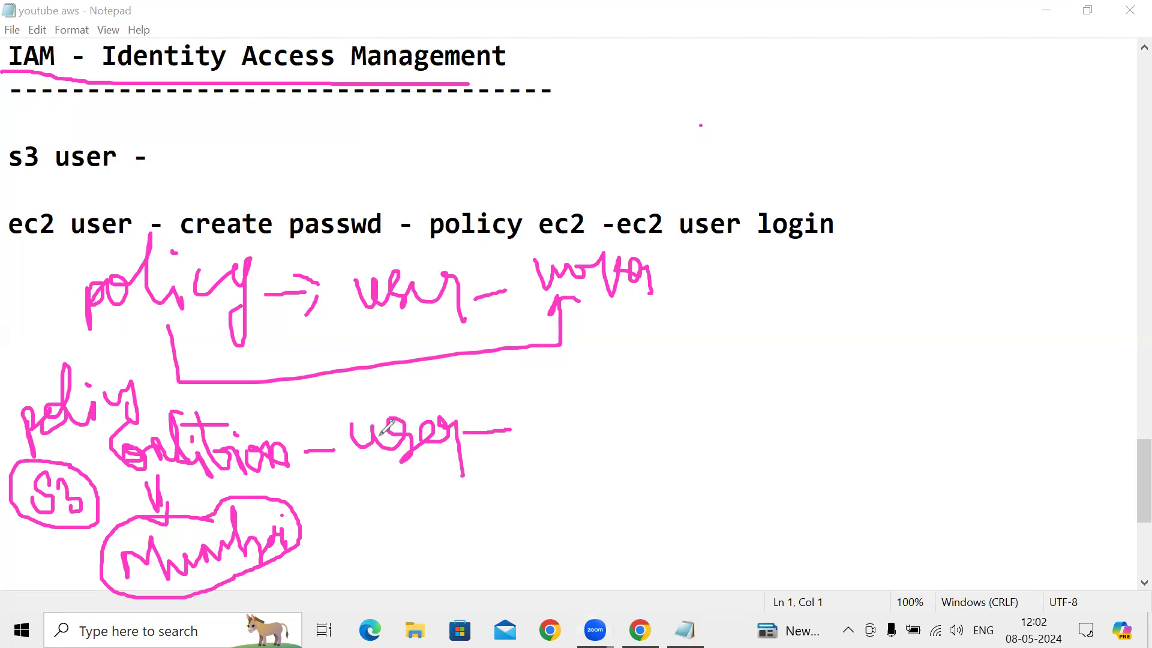
mouse_move(148, 396)
left_mouse_down()
mouse_move(175, 362)
mouse_move(338, 346)
mouse_move(471, 377)
mouse_move(529, 422)
mouse_move(535, 401)
left_mouse_up()
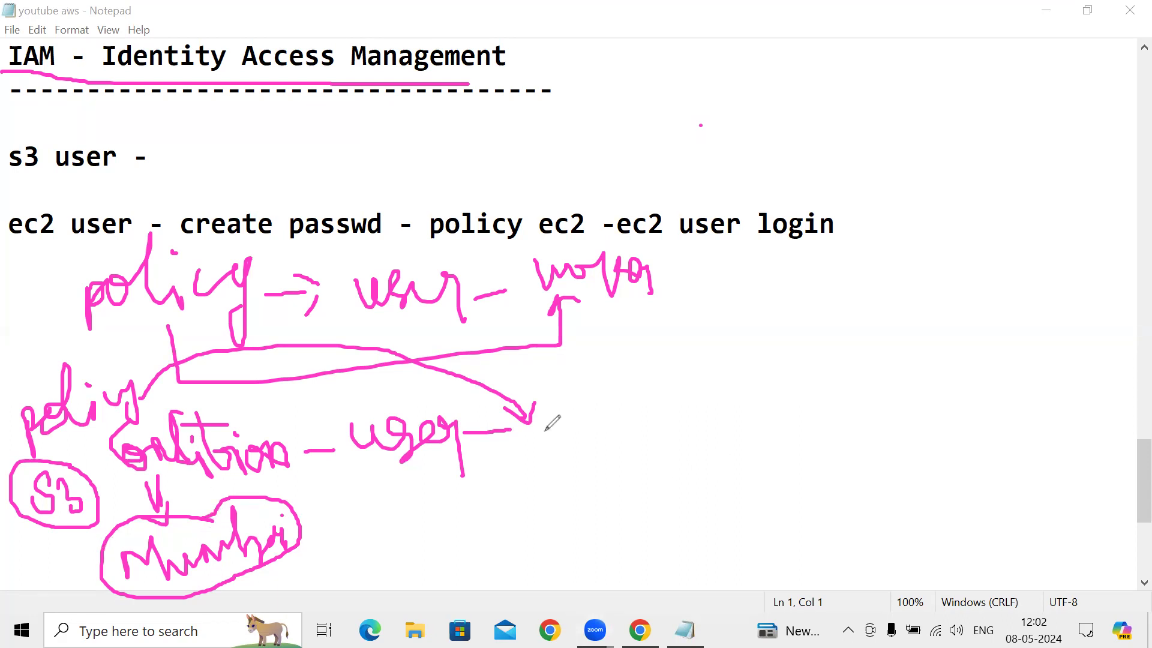
mouse_move(542, 424)
left_mouse_down()
mouse_move(545, 461)
mouse_move(610, 372)
left_mouse_up()
mouse_move(600, 422)
left_mouse_down()
mouse_move(613, 401)
mouse_move(651, 384)
mouse_move(660, 428)
mouse_move(744, 408)
left_mouse_up()
mouse_move(773, 364)
left_mouse_down()
mouse_move(791, 377)
mouse_move(831, 360)
mouse_move(844, 407)
mouse_move(807, 447)
left_mouse_up()
mouse_move(793, 407)
left_mouse_down()
mouse_move(820, 417)
mouse_move(831, 398)
mouse_move(852, 421)
mouse_move(847, 439)
left_mouse_up()
left_click_drag(857, 391, 909, 378)
mouse_move(918, 333)
left_mouse_down()
mouse_move(930, 378)
mouse_move(960, 343)
mouse_move(993, 357)
mouse_move(1008, 387)
mouse_move(1023, 354)
mouse_move(1032, 373)
left_mouse_up()
left_click(985, 350)
mouse_move(974, 313)
left_mouse_down()
mouse_move(997, 237)
mouse_move(1005, 252)
left_mouse_up()
mouse_move(1003, 211)
left_mouse_down()
mouse_move(1015, 203)
mouse_move(1022, 252)
mouse_move(1056, 266)
mouse_move(1065, 292)
left_mouse_up()
mouse_move(847, 313)
left_mouse_down()
mouse_move(780, 320)
mouse_move(793, 481)
mouse_move(888, 348)
mouse_move(852, 318)
left_mouse_up()
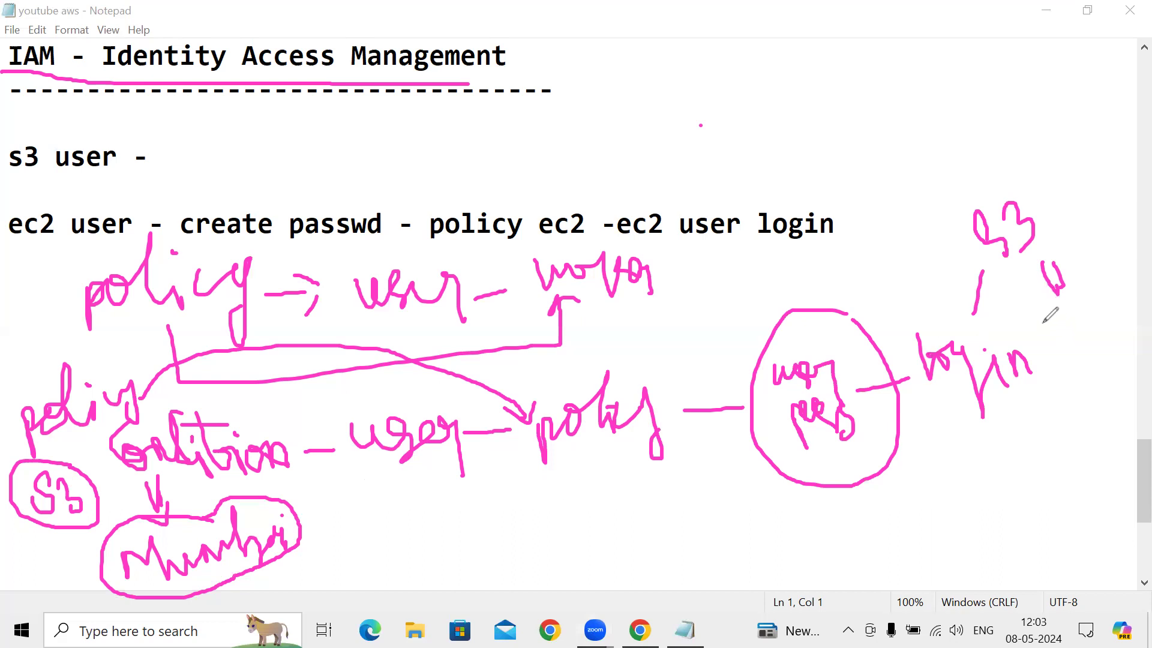
- Add an arrow beside Mumbai, a cross and a circled note beside login, and a circle around the S3 above it
mouse_move(297, 521)
left_mouse_down()
mouse_move(318, 514)
mouse_move(324, 529)
mouse_move(338, 511)
mouse_move(321, 547)
left_mouse_up()
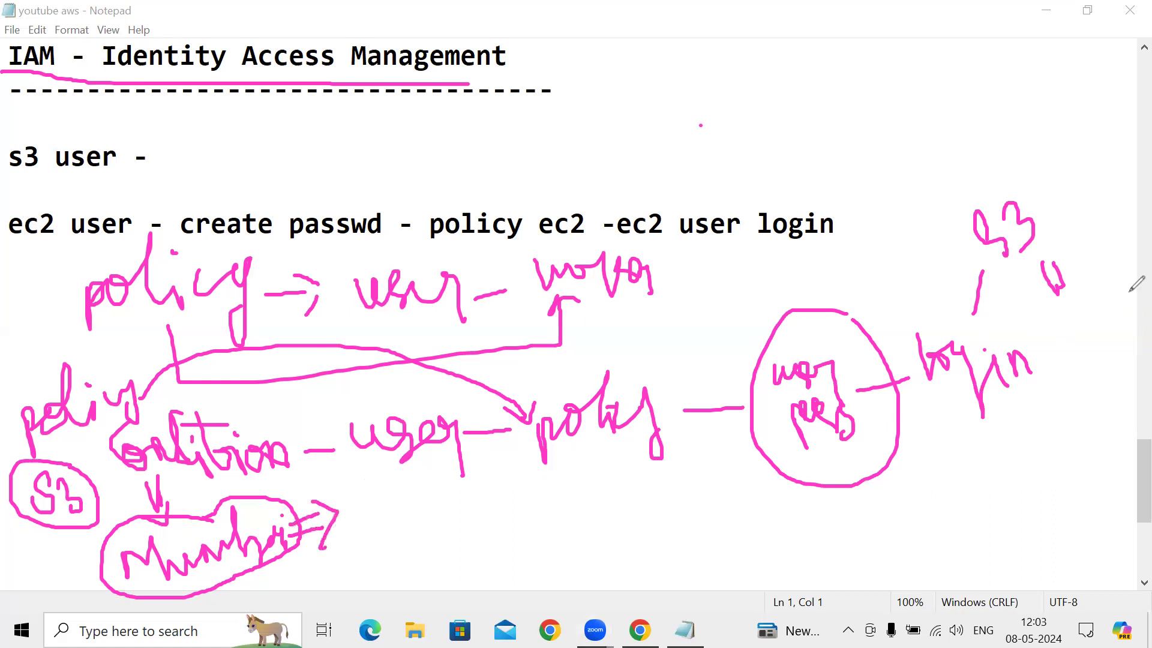
mouse_move(1064, 333)
left_mouse_down()
mouse_move(1104, 352)
mouse_move(1068, 371)
mouse_move(1033, 421)
mouse_move(1032, 445)
mouse_move(1075, 420)
mouse_move(1067, 405)
mouse_move(1078, 398)
mouse_move(1099, 436)
left_mouse_up()
mouse_move(1090, 379)
left_mouse_down()
mouse_move(990, 408)
mouse_move(1092, 467)
mouse_move(1115, 388)
mouse_move(1105, 388)
left_mouse_up()
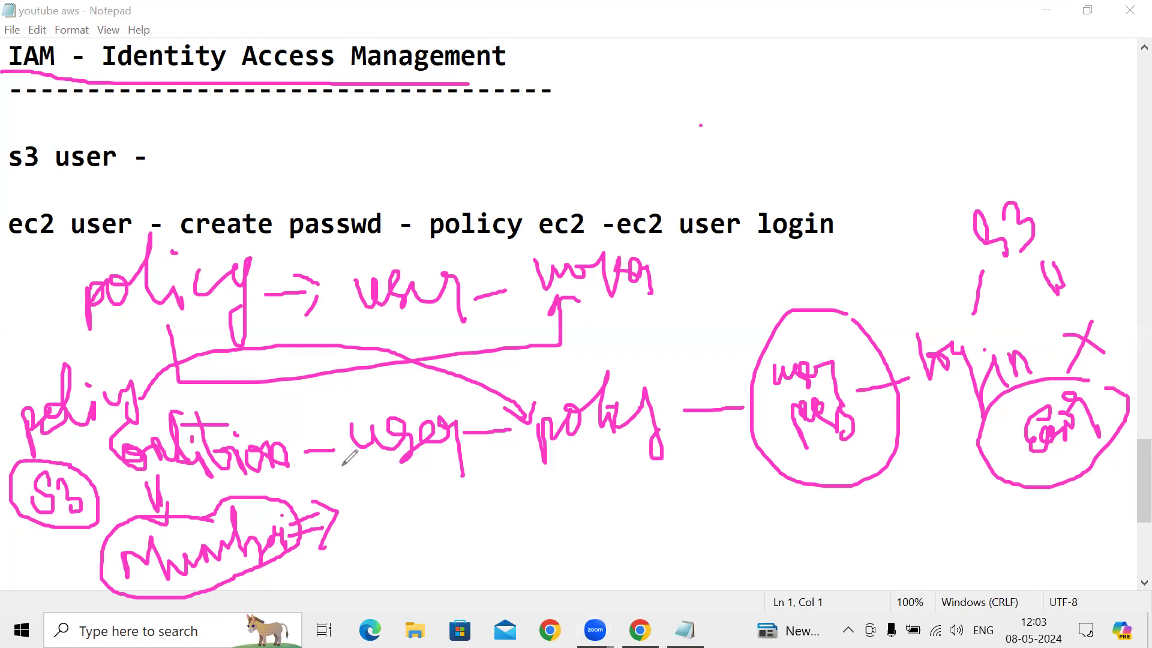
mouse_move(1050, 137)
left_mouse_down()
mouse_move(953, 212)
mouse_move(1051, 251)
mouse_move(1048, 141)
left_mouse_up()
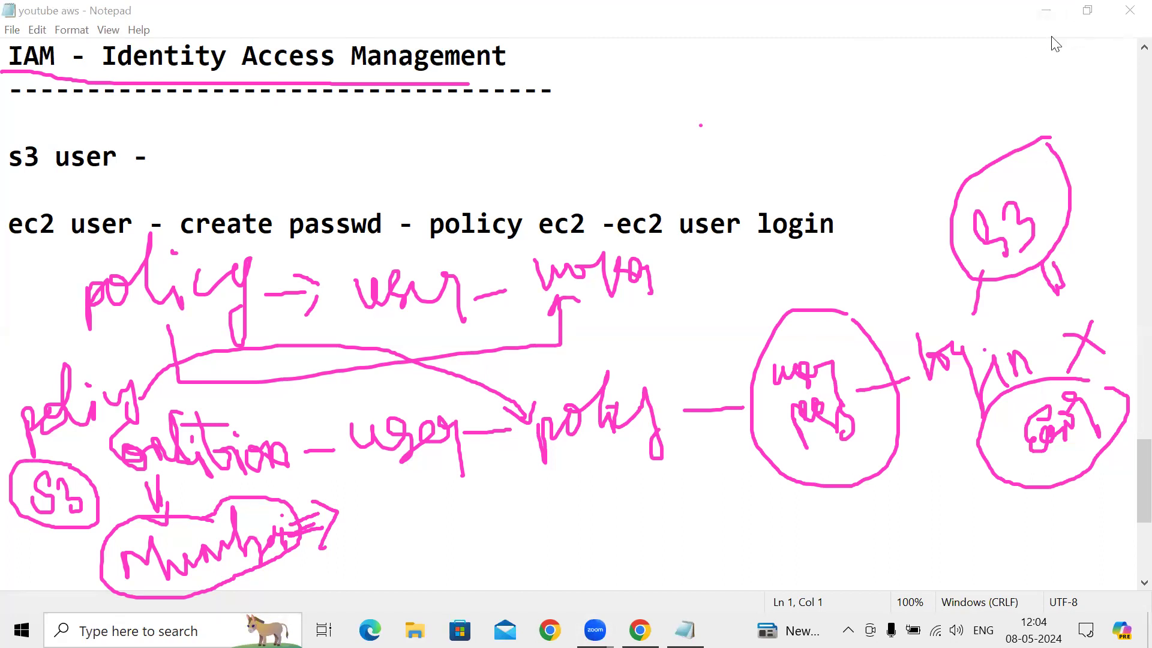
- Switch to the AWS console in Chrome and open the IAM service in a new browser tab
left_click(1046, 10)
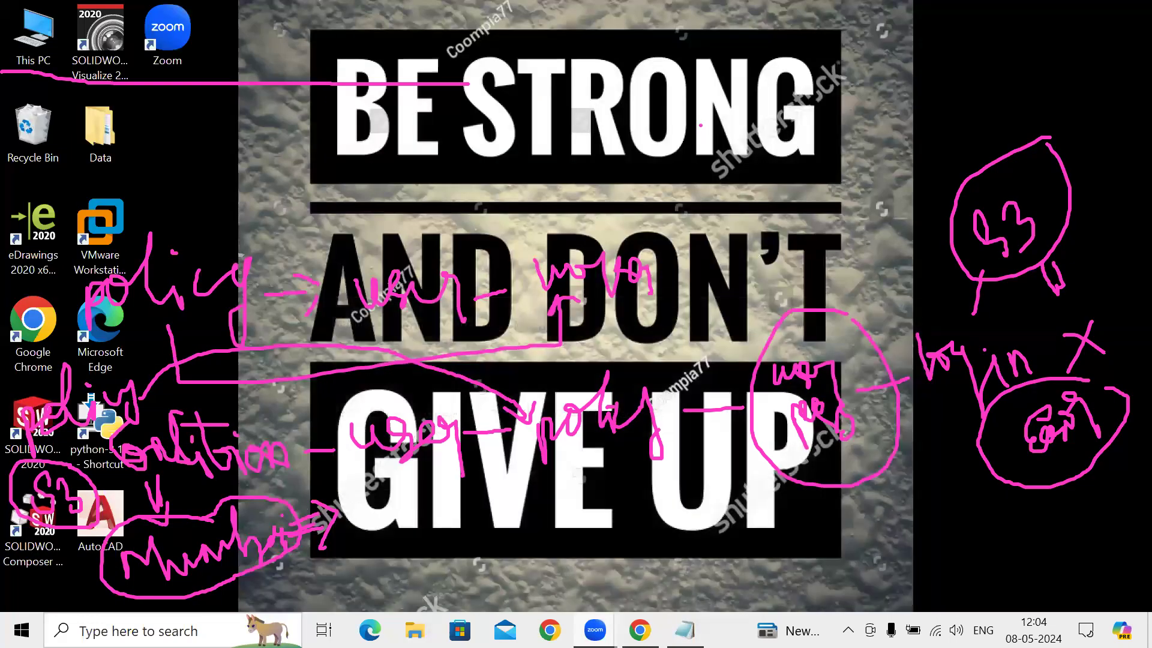
key("alt+Tab")
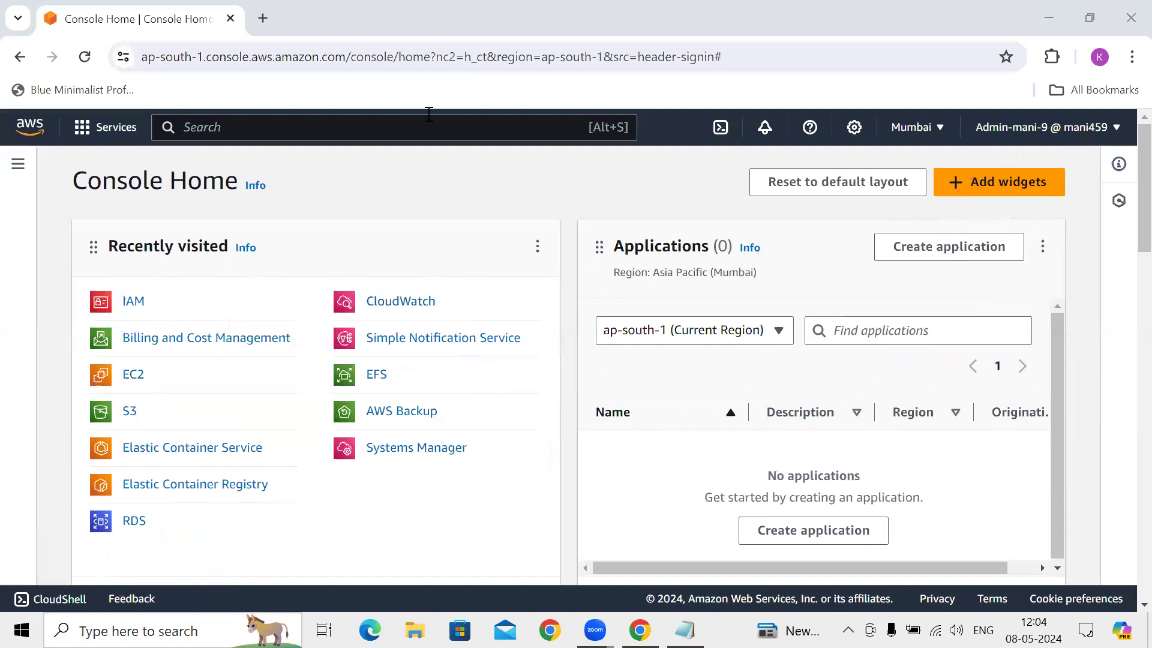
right_click(139, 308)
left_click(189, 323)
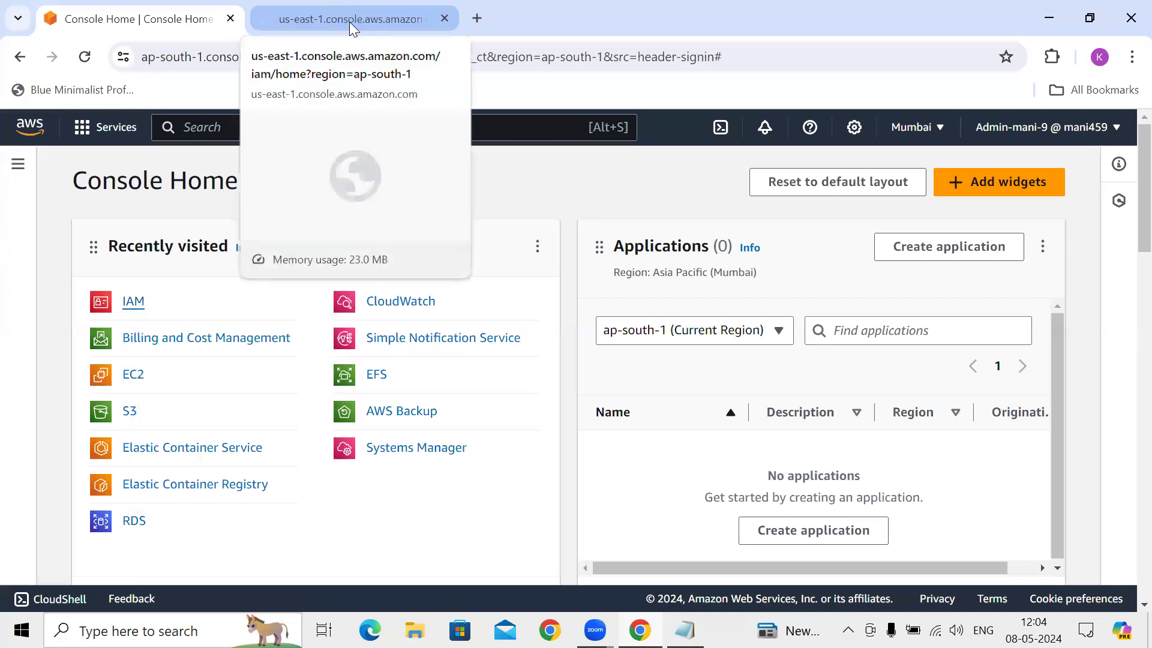
left_click(349, 22)
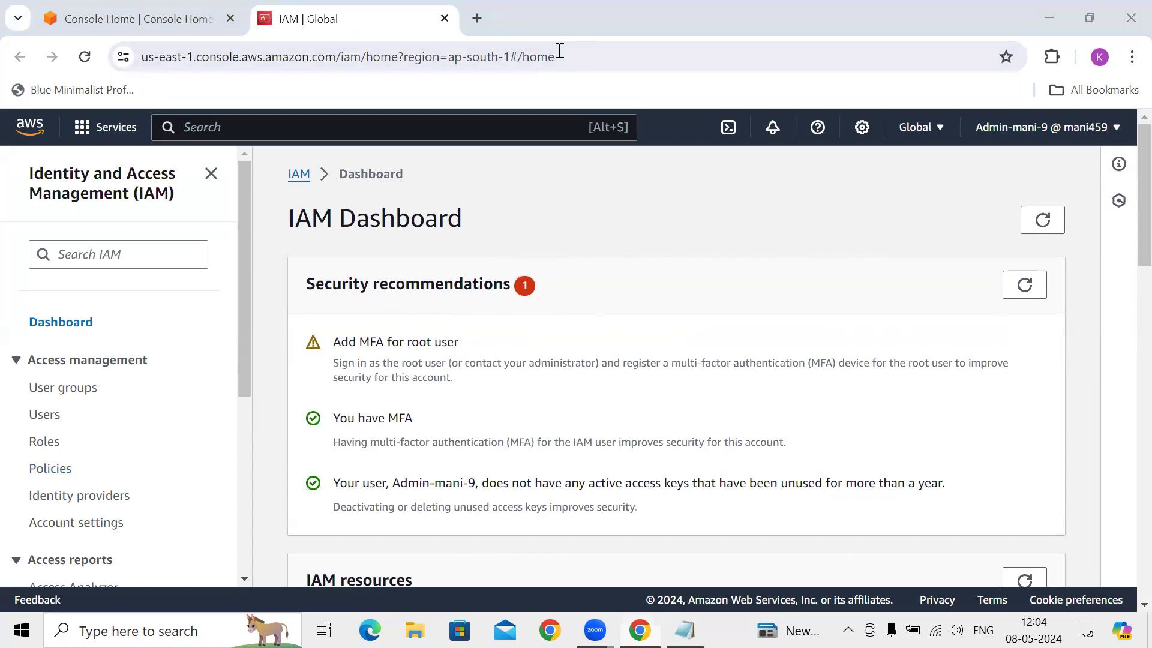
- Open the IAM Policies page in a separate browser tab while staying on the IAM dashboard
left_click_drag(27, 469, 89, 474)
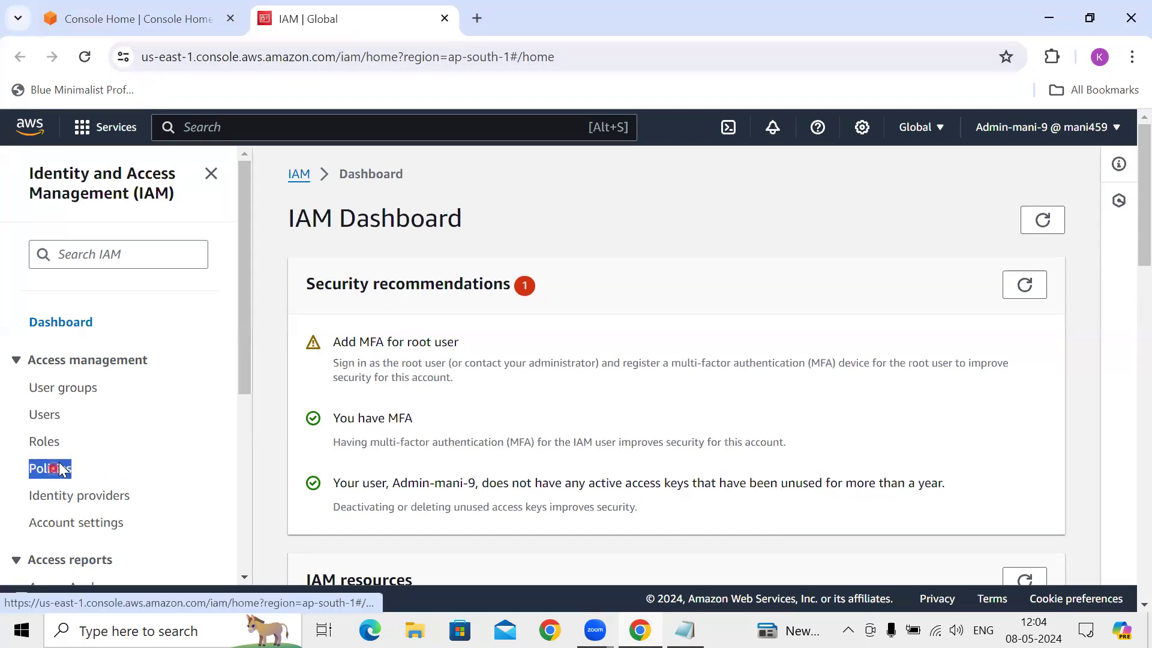
right_click(62, 469)
left_click(139, 155)
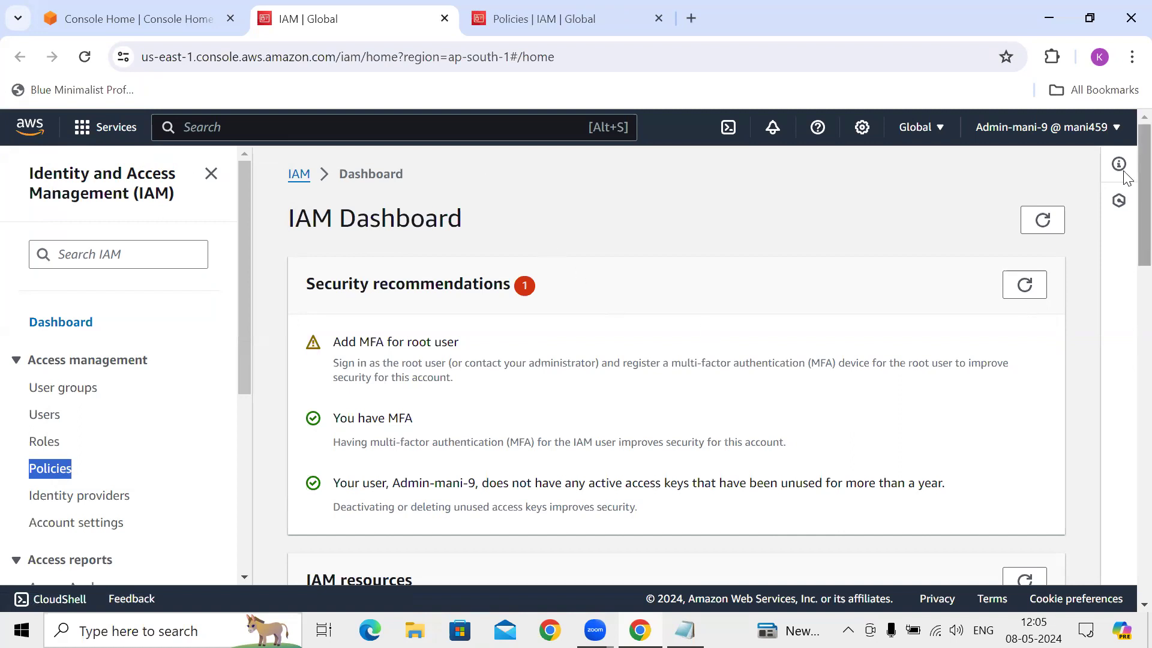
- Look through the IAM dashboard, open the Policies list in the same tab and view its policy type filter options
scroll(1126, 180, "down", 2)
scroll(1125, 252, "down", 4)
scroll(1128, 236, "up", 1)
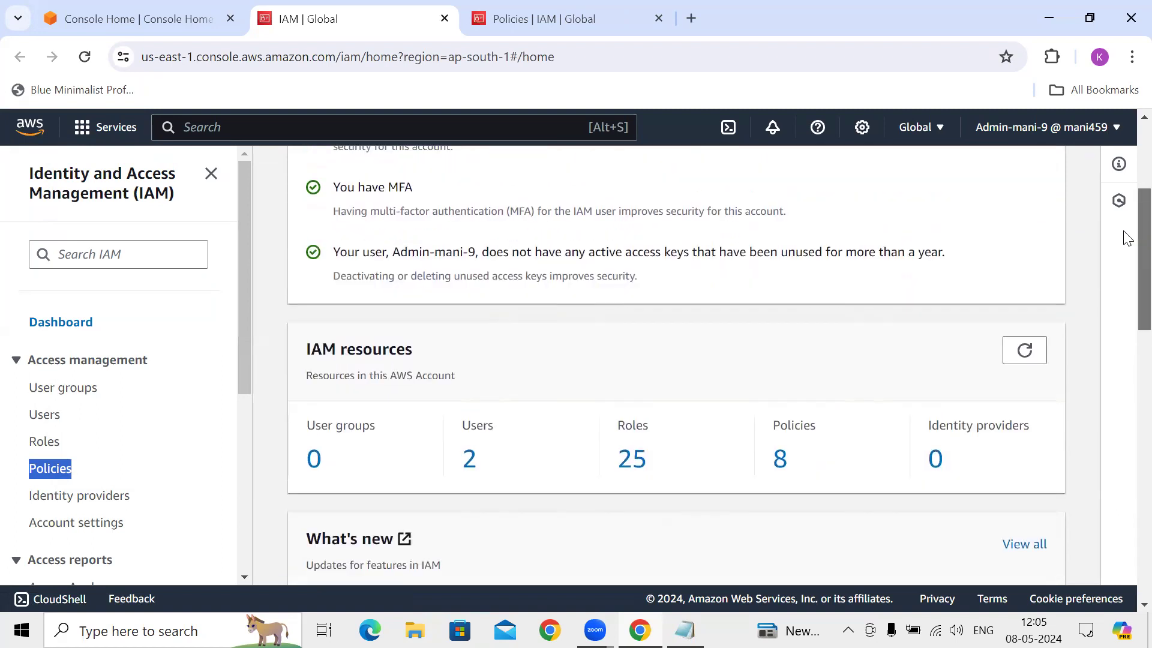
scroll(1126, 270, "down", 4)
scroll(1124, 210, "up", 8)
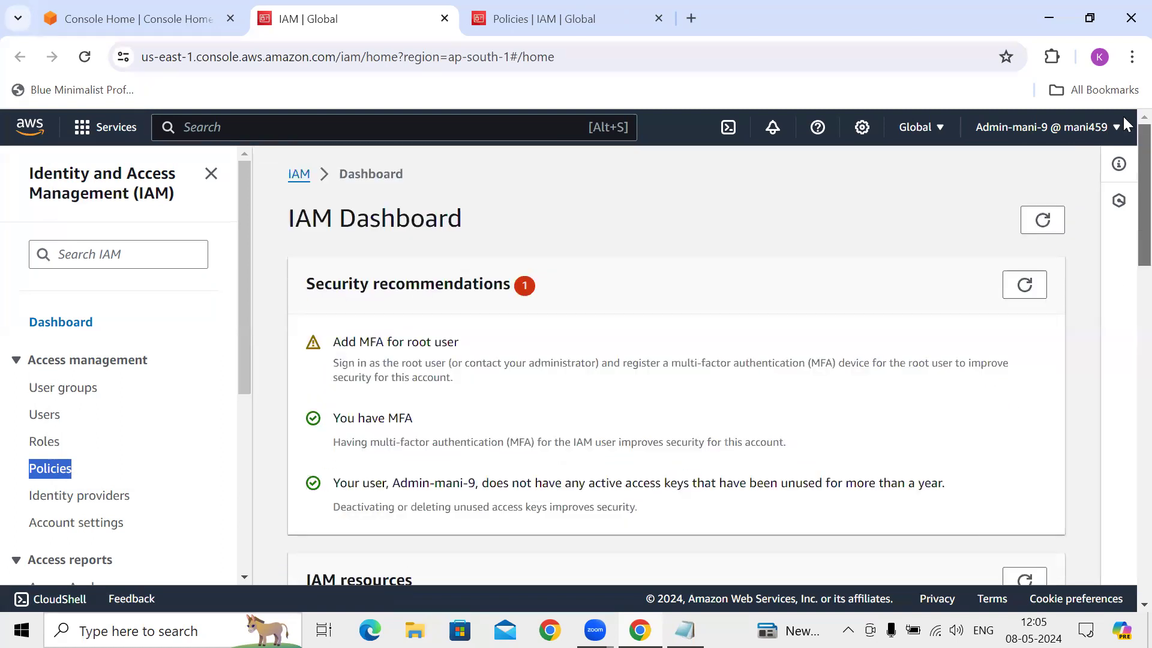
left_click(51, 470)
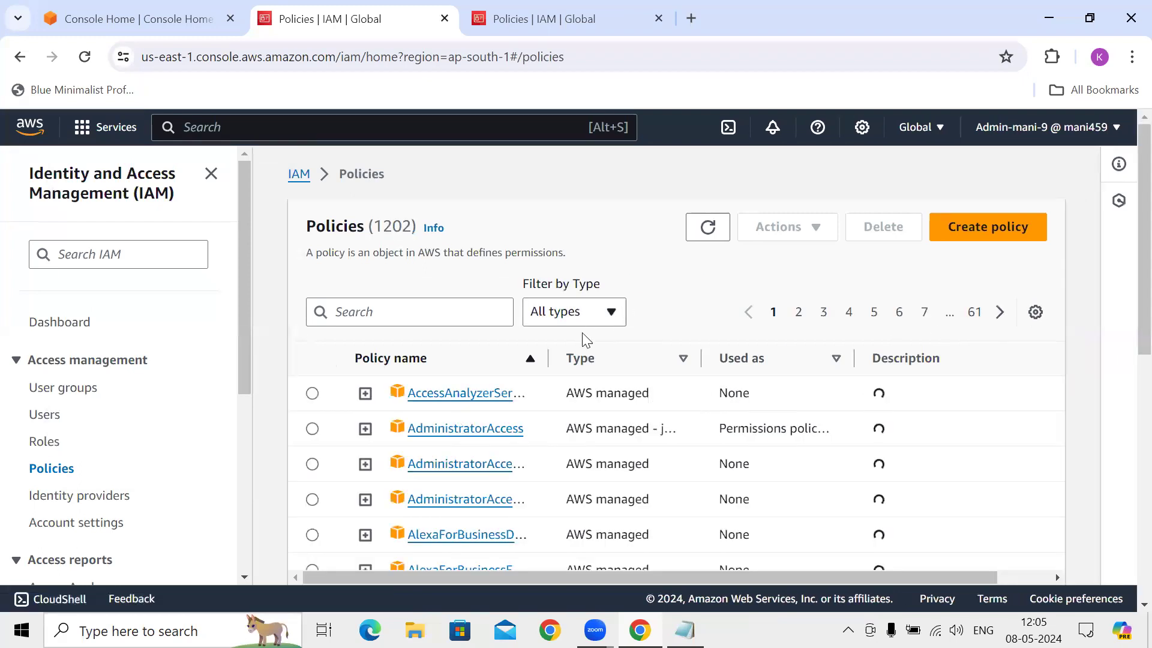
left_click(612, 313)
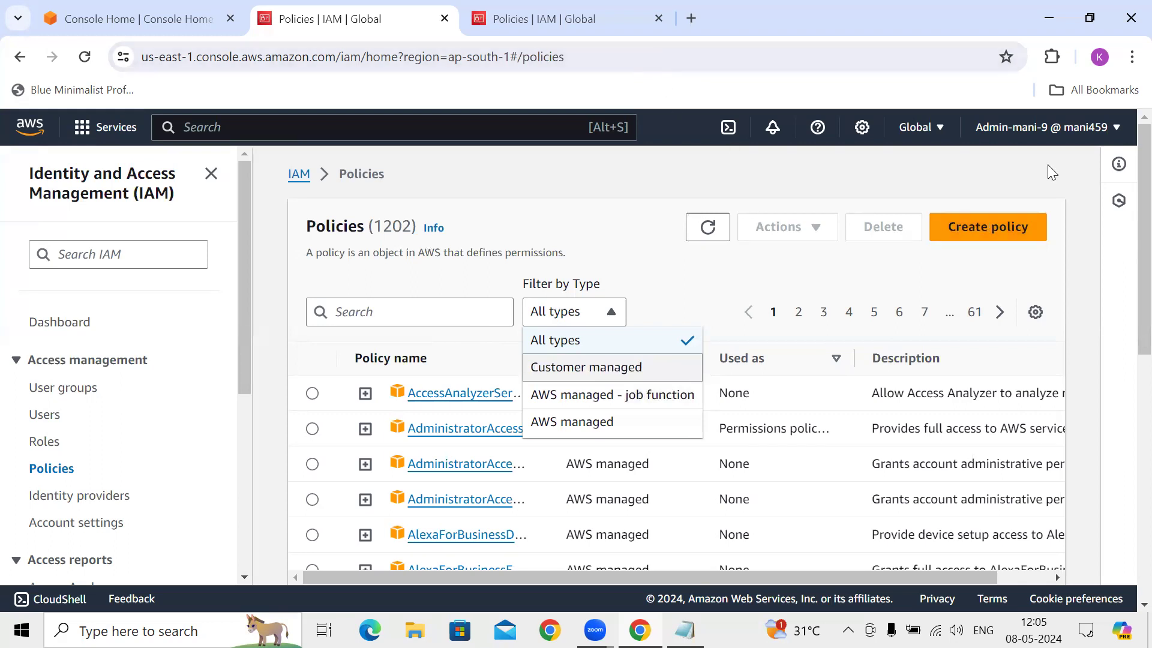
left_click(1043, 191)
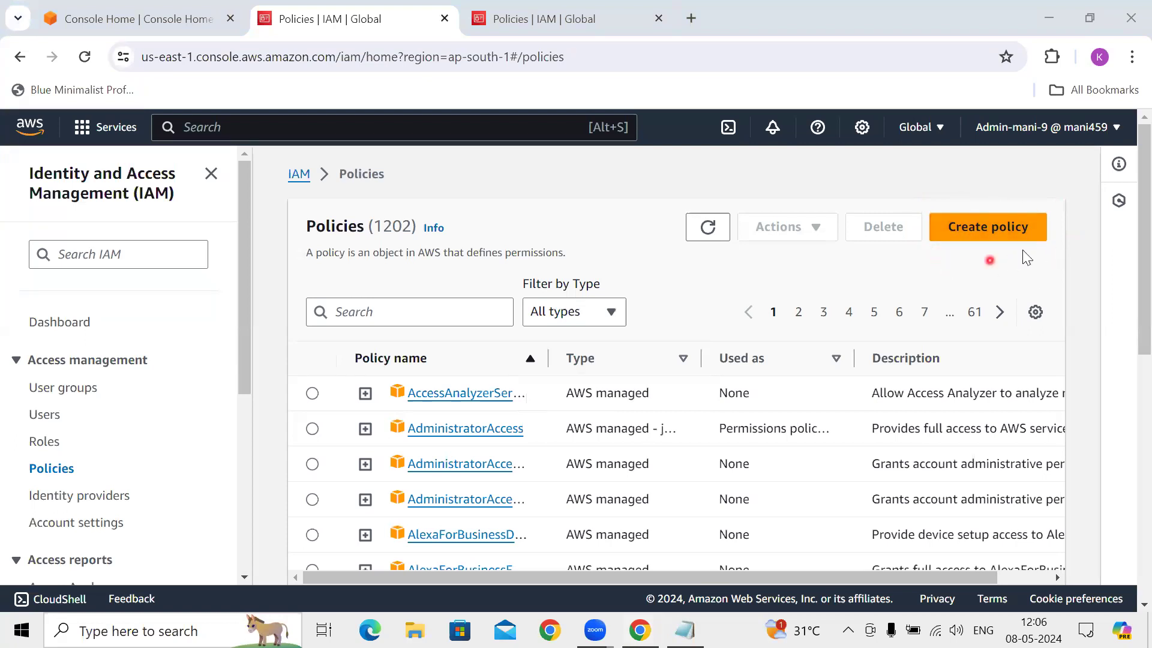
- Start creating a new policy in the visual editor and choose S3 as its service
left_click(987, 239)
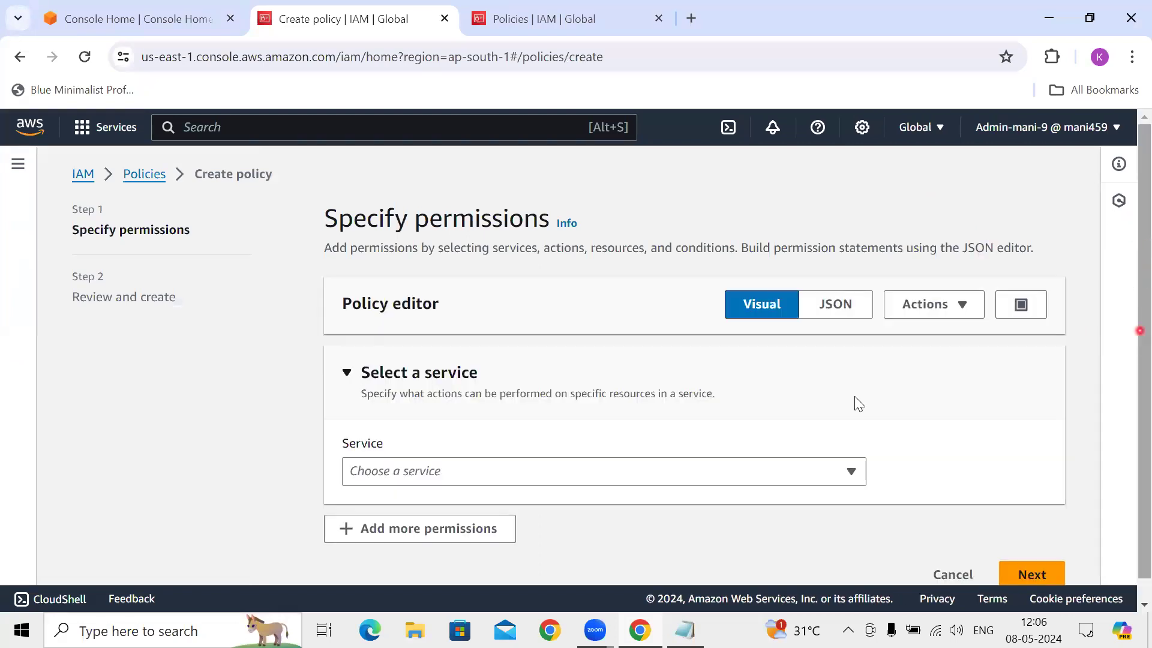
scroll(1126, 300, "down", 1)
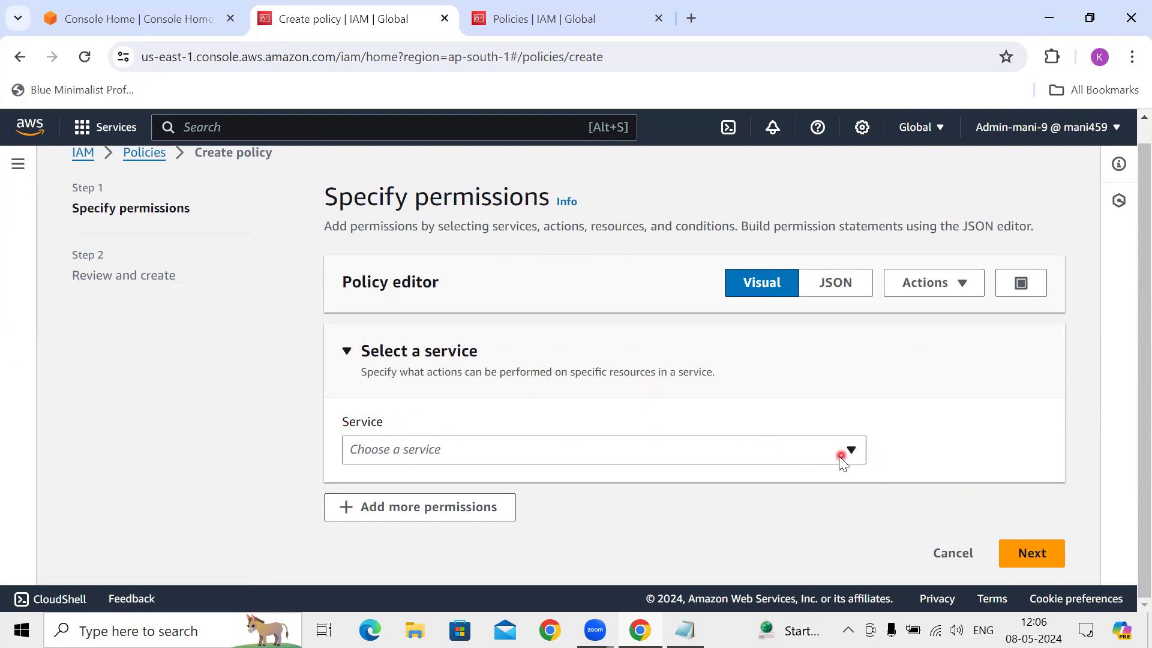
left_click(853, 451)
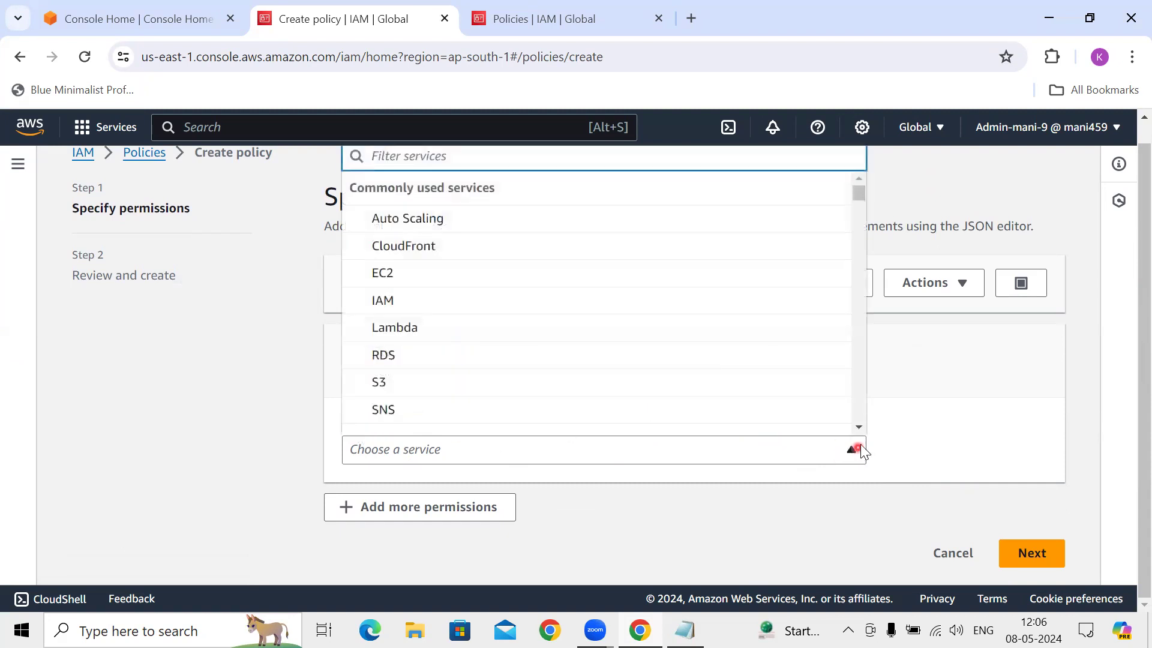
left_click(492, 389)
- Allow all S3 actions (s3:*) in the policy and apply them to all resources
left_click_drag(1145, 281, 1120, 425)
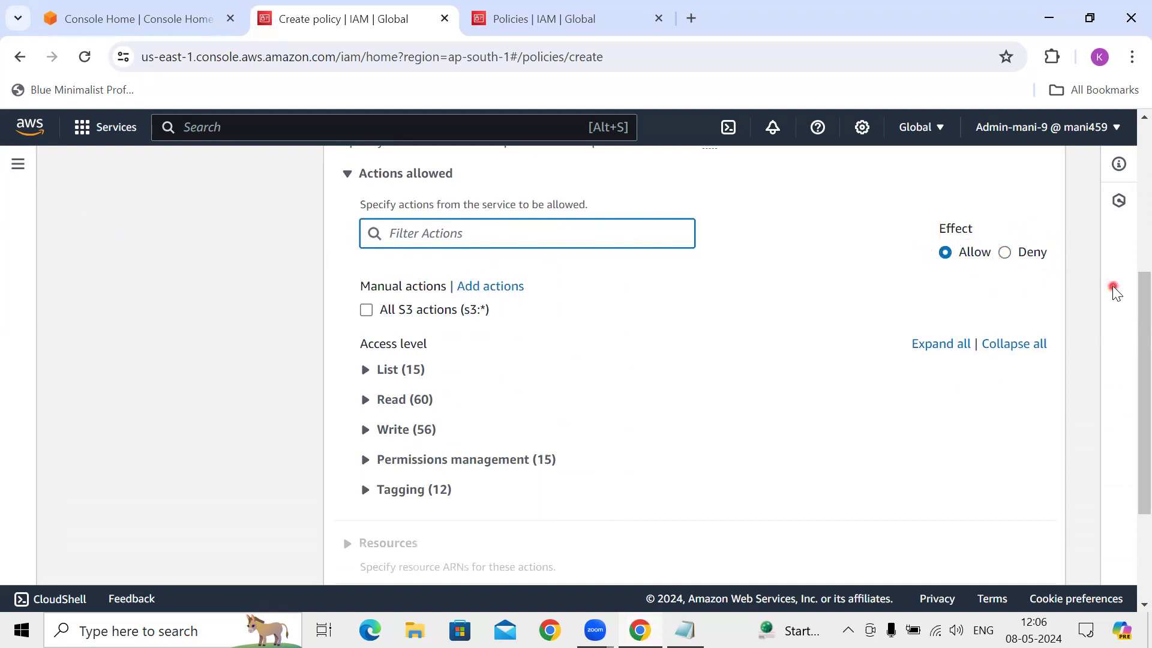
left_click(974, 243)
left_click(367, 310)
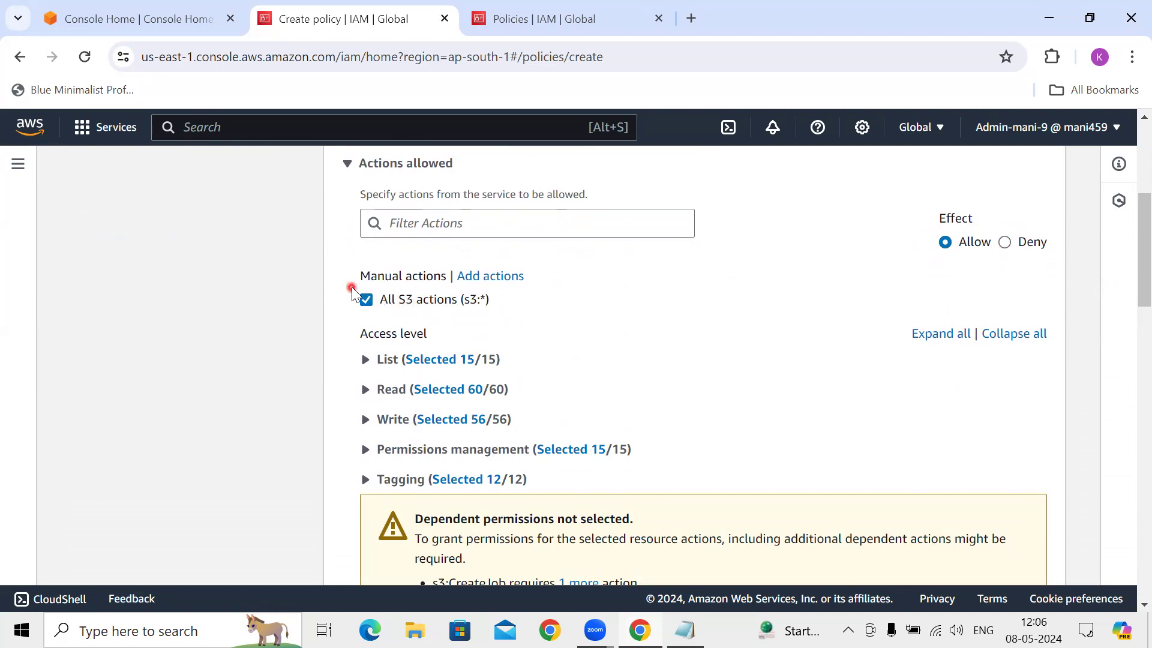
left_click_drag(1126, 250, 1124, 332)
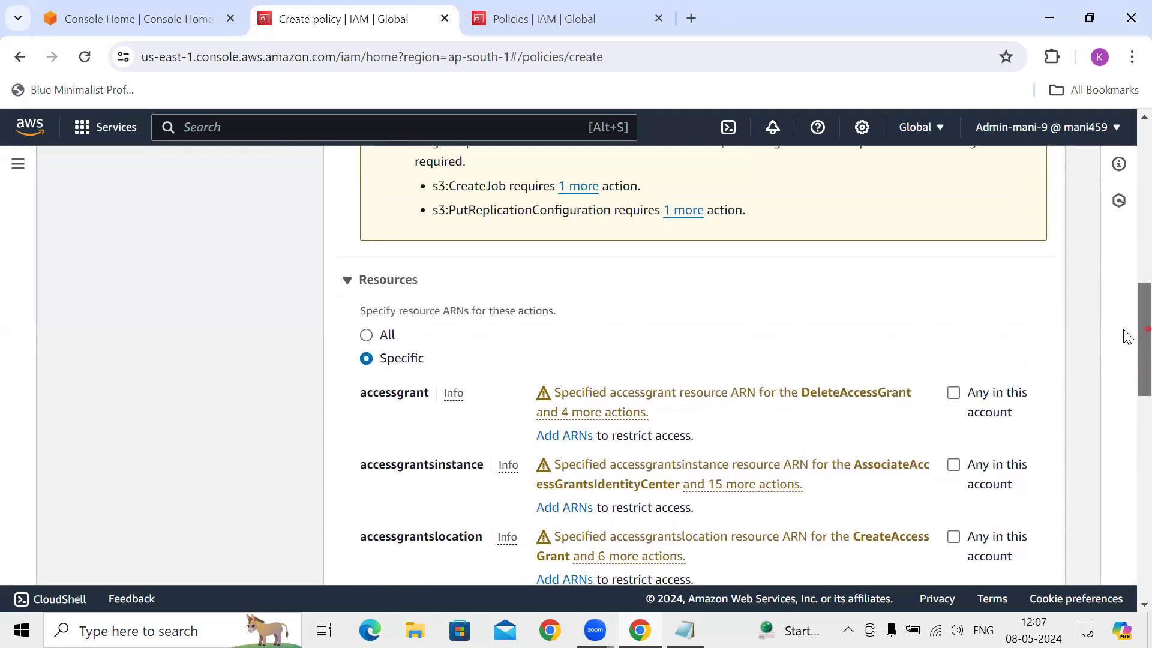
left_click(367, 335)
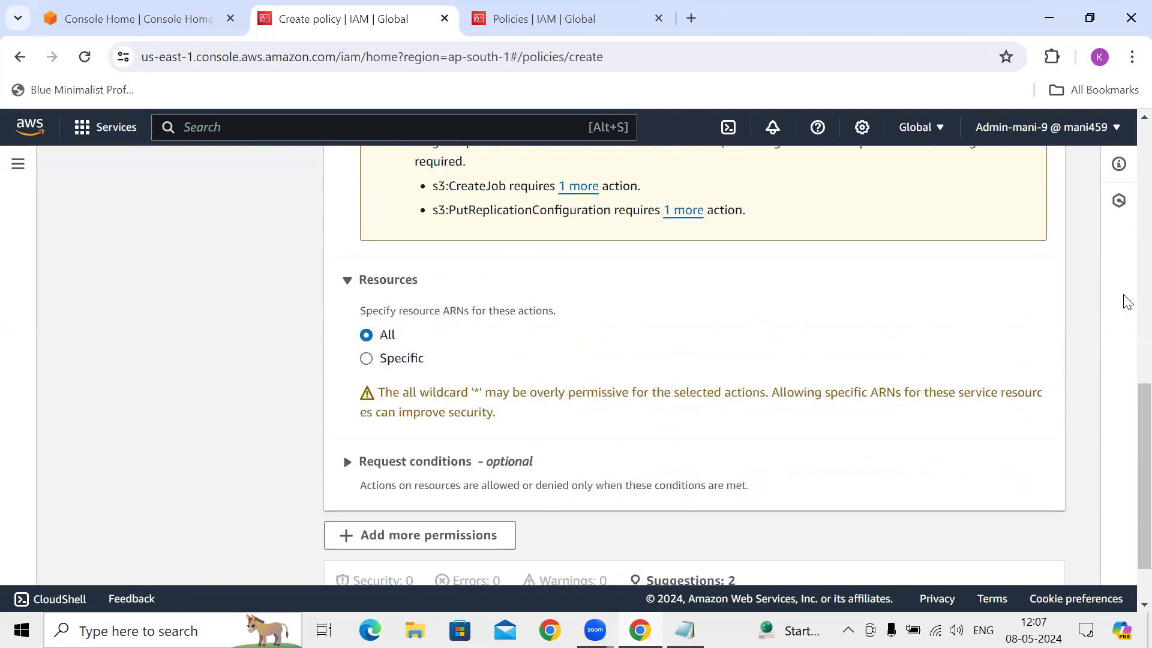
- Expand the policy's optional request conditions and circle MFA in the "User is MFA Authenticated" condition
scroll(1124, 483, "down", 2)
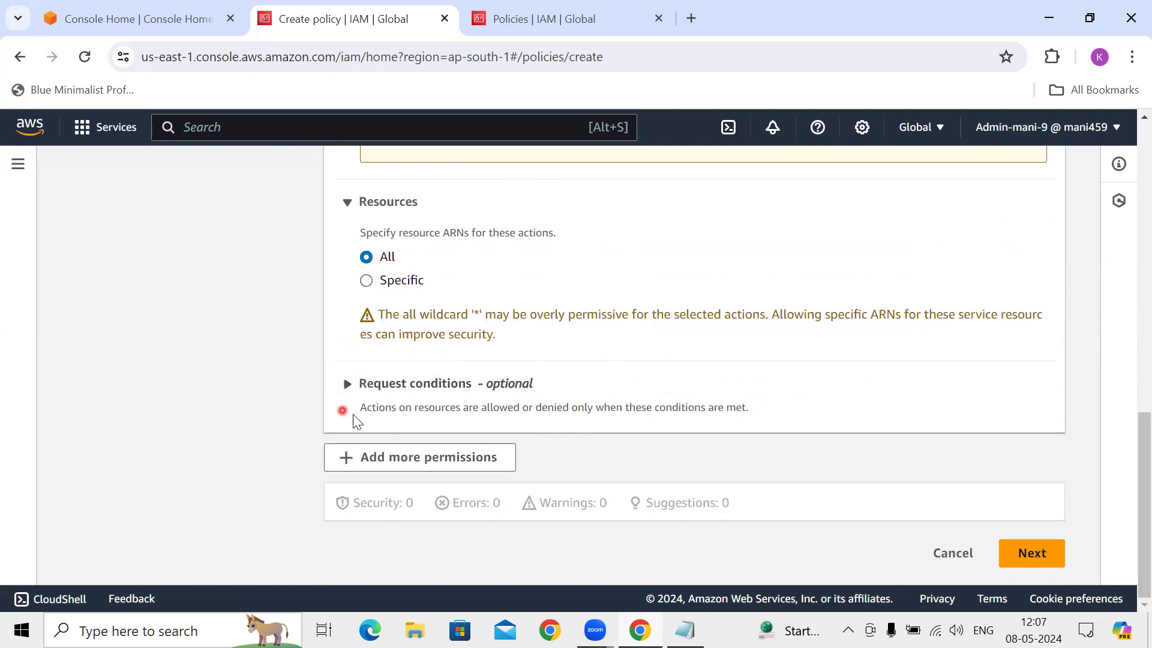
left_click(349, 384)
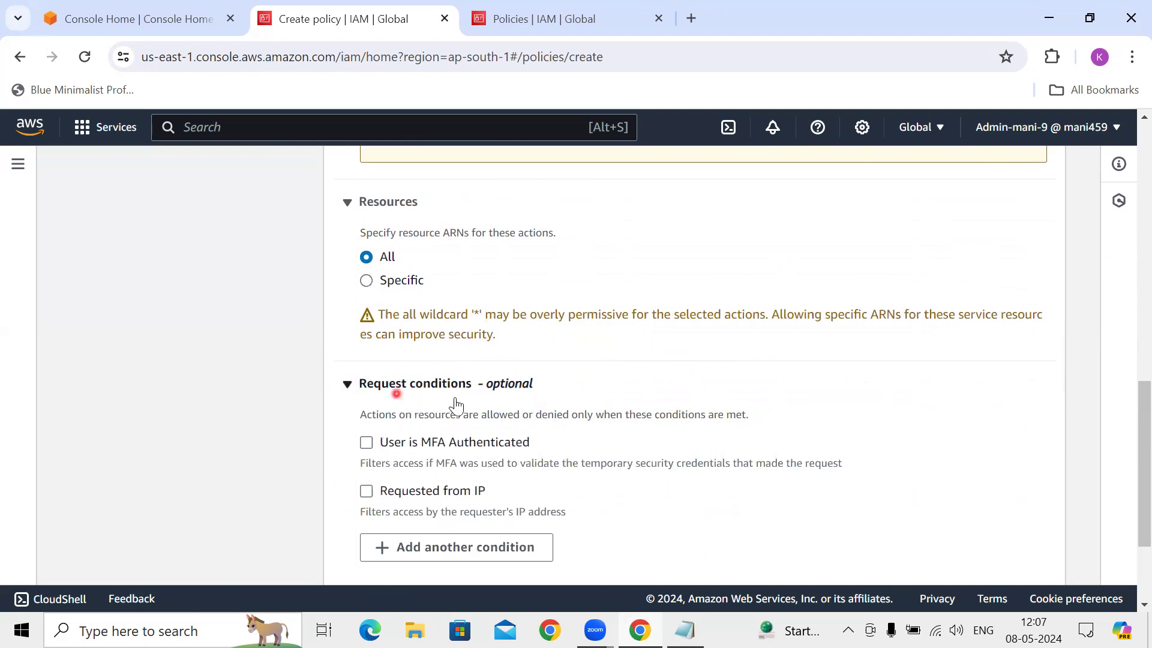
scroll(1126, 390, "down", 2)
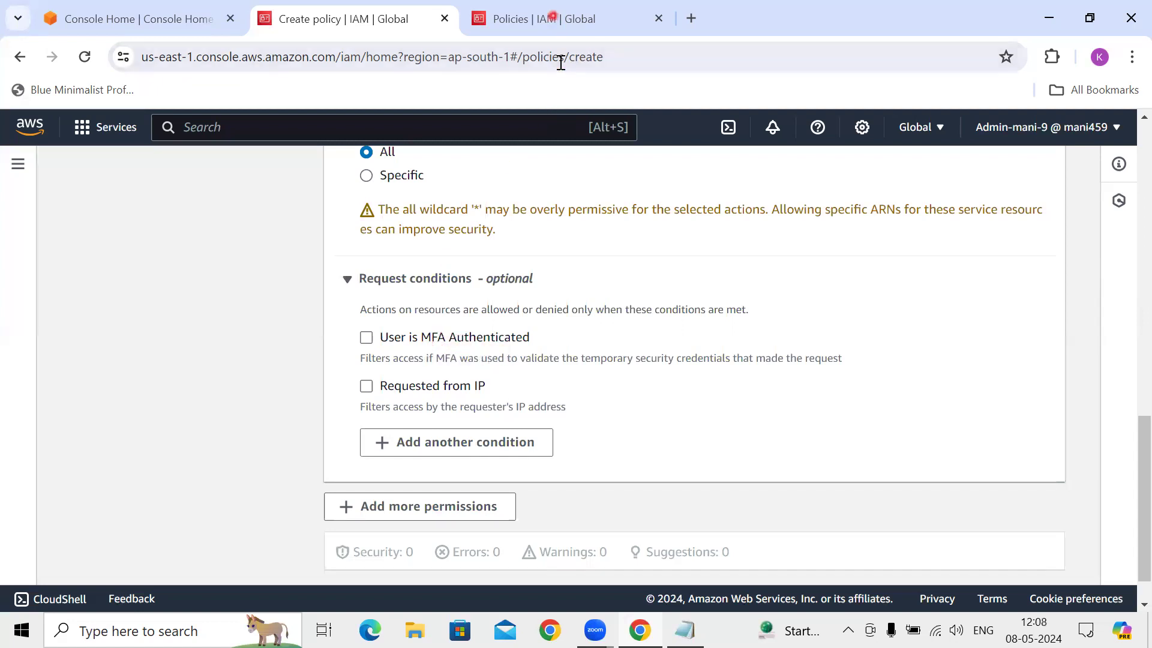
mouse_move(422, 322)
left_mouse_down()
mouse_move(428, 353)
mouse_move(442, 351)
mouse_move(447, 327)
mouse_move(421, 322)
left_mouse_up()
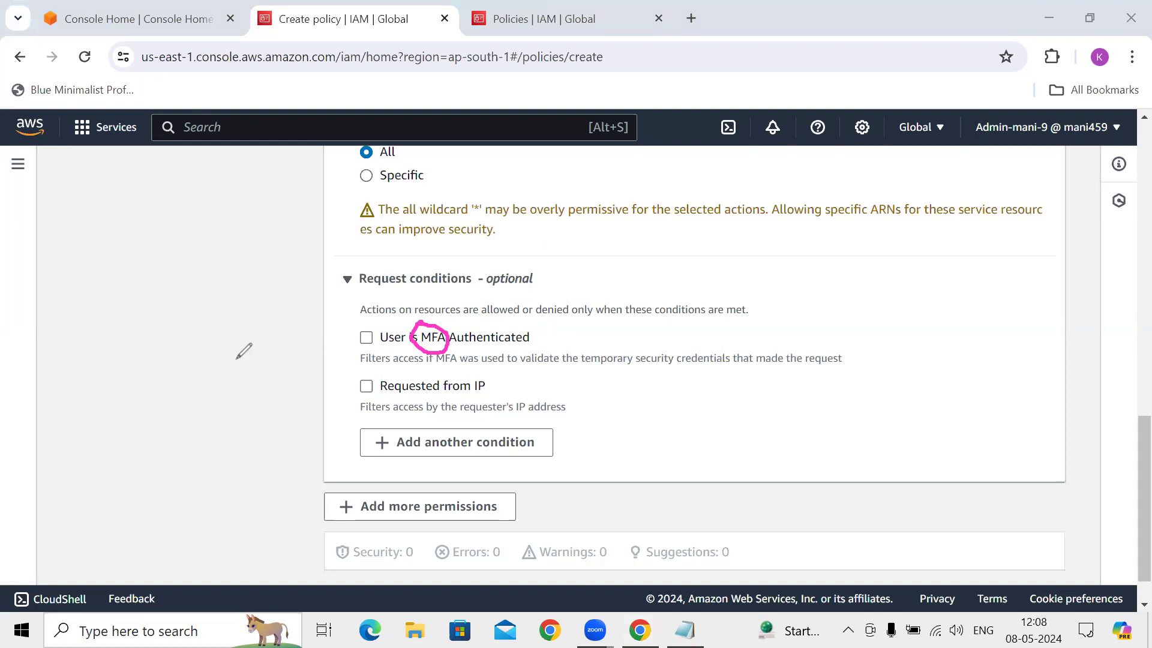
- Annotate the MFA and IP conditions with freehand notes, clear the marks and circle the option for adding another condition
mouse_move(560, 342)
left_mouse_down()
mouse_move(608, 328)
mouse_move(711, 357)
mouse_move(715, 338)
mouse_move(758, 338)
mouse_move(740, 315)
mouse_move(748, 359)
mouse_move(785, 327)
left_mouse_up()
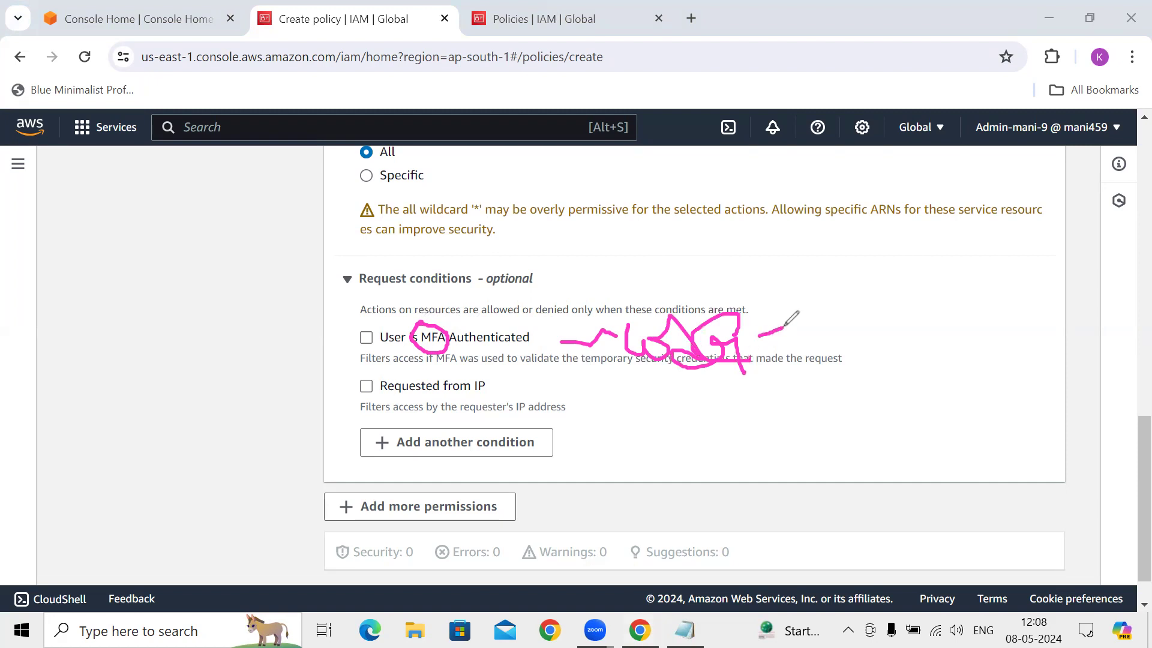
mouse_move(495, 396)
left_mouse_down()
mouse_move(596, 396)
mouse_move(607, 416)
mouse_move(611, 393)
mouse_move(628, 415)
mouse_move(630, 391)
mouse_move(626, 403)
mouse_move(696, 394)
left_mouse_up()
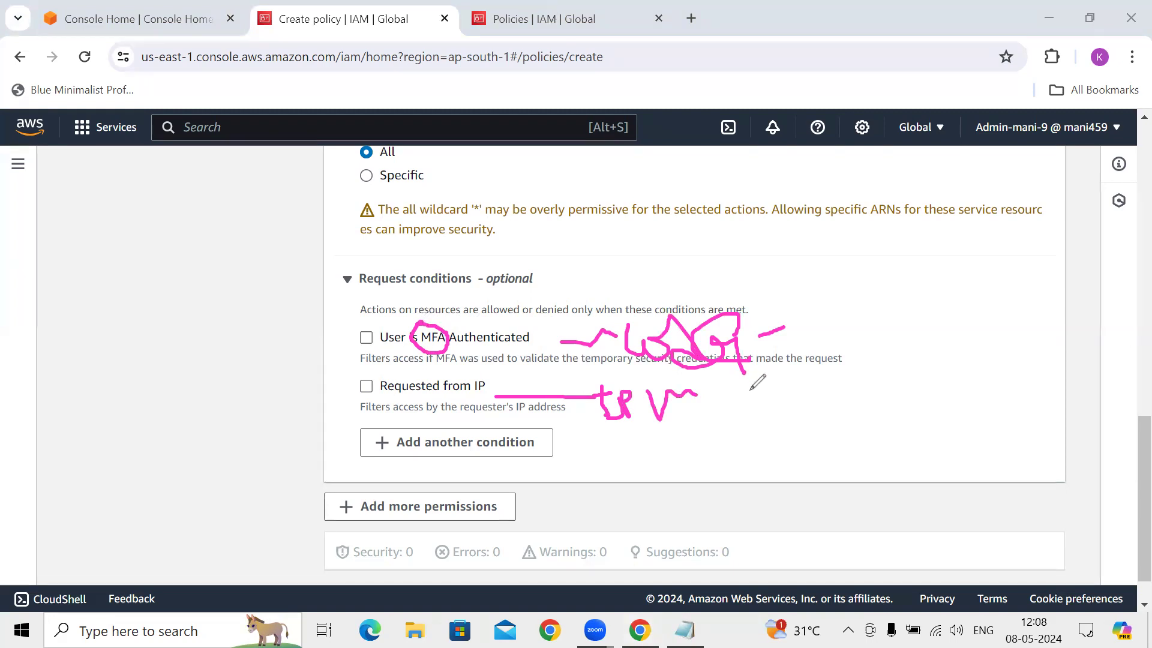
left_click_drag(723, 404, 804, 327)
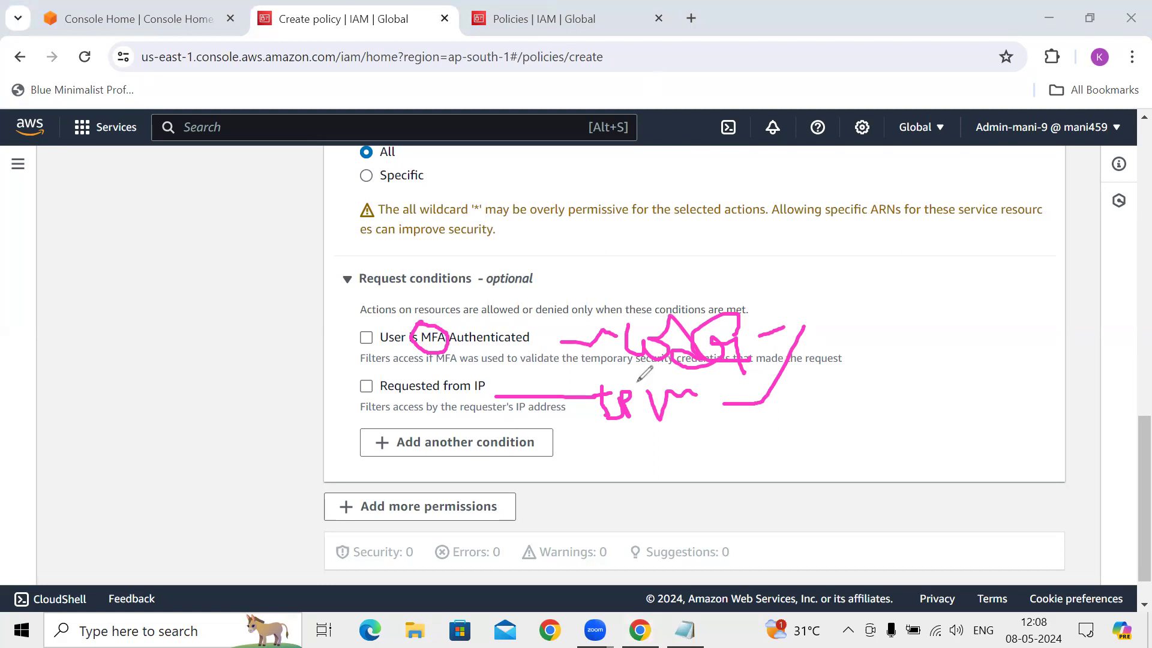
key("e")
mouse_move(443, 411)
left_mouse_down()
mouse_move(474, 415)
mouse_move(350, 433)
mouse_move(366, 474)
mouse_move(474, 485)
mouse_move(568, 475)
mouse_move(578, 430)
mouse_move(539, 410)
mouse_move(455, 413)
left_mouse_up()
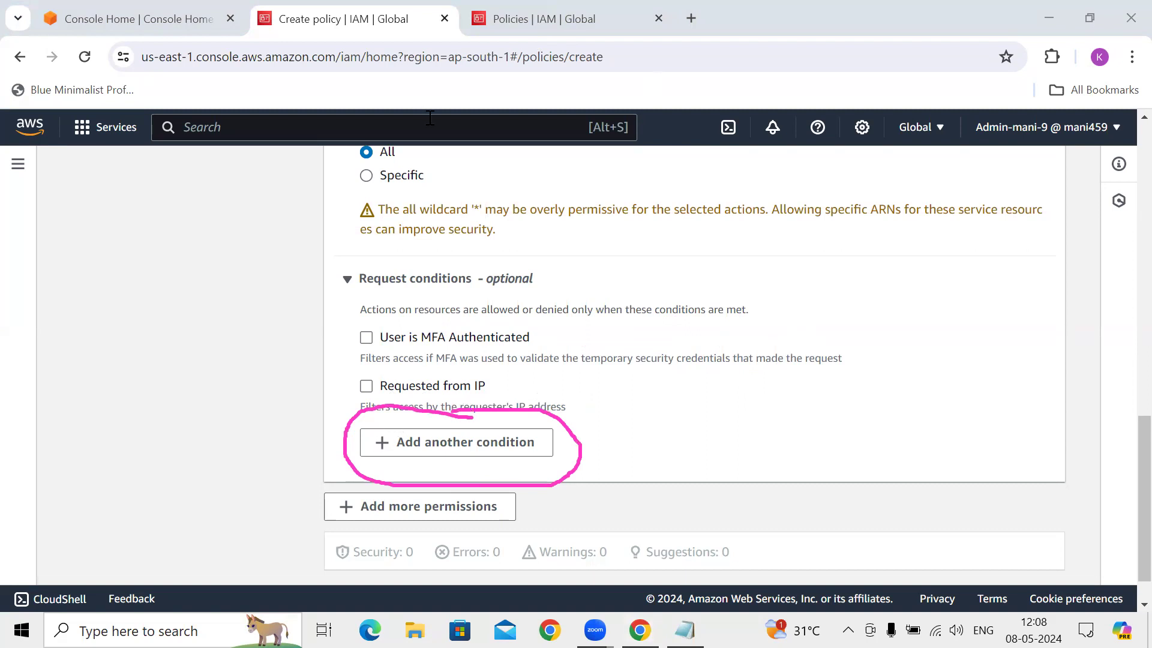
- Start another request condition, clear the circle annotation and choose aws:RequestedRegion as the condition key
left_click(383, 441)
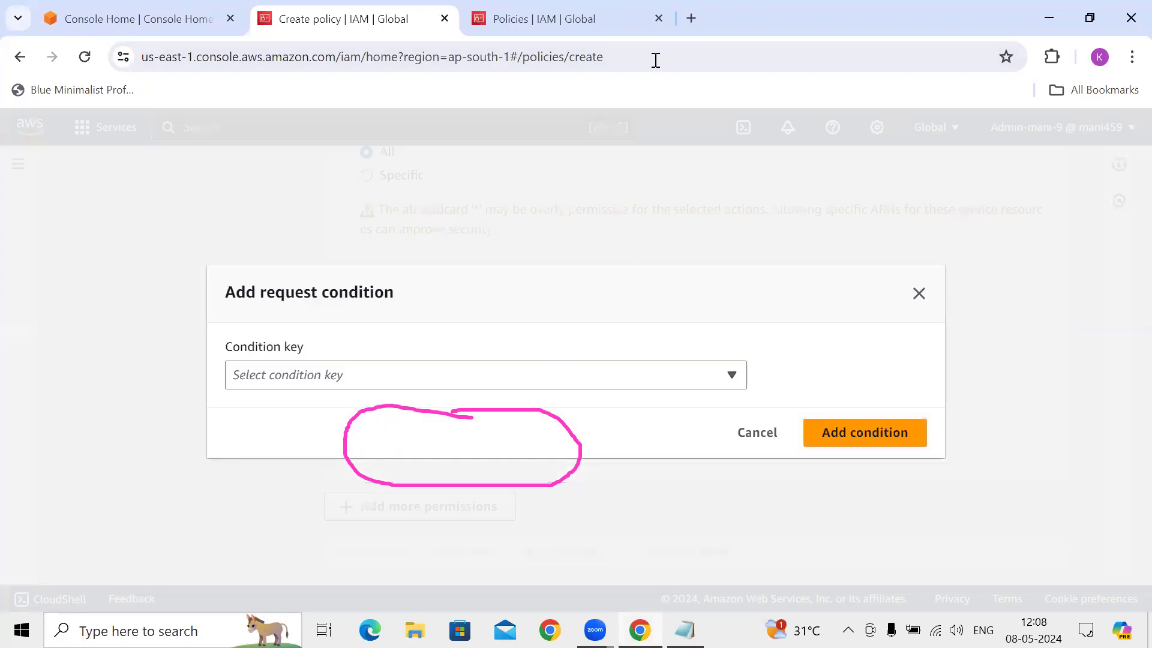
left_click(772, 72)
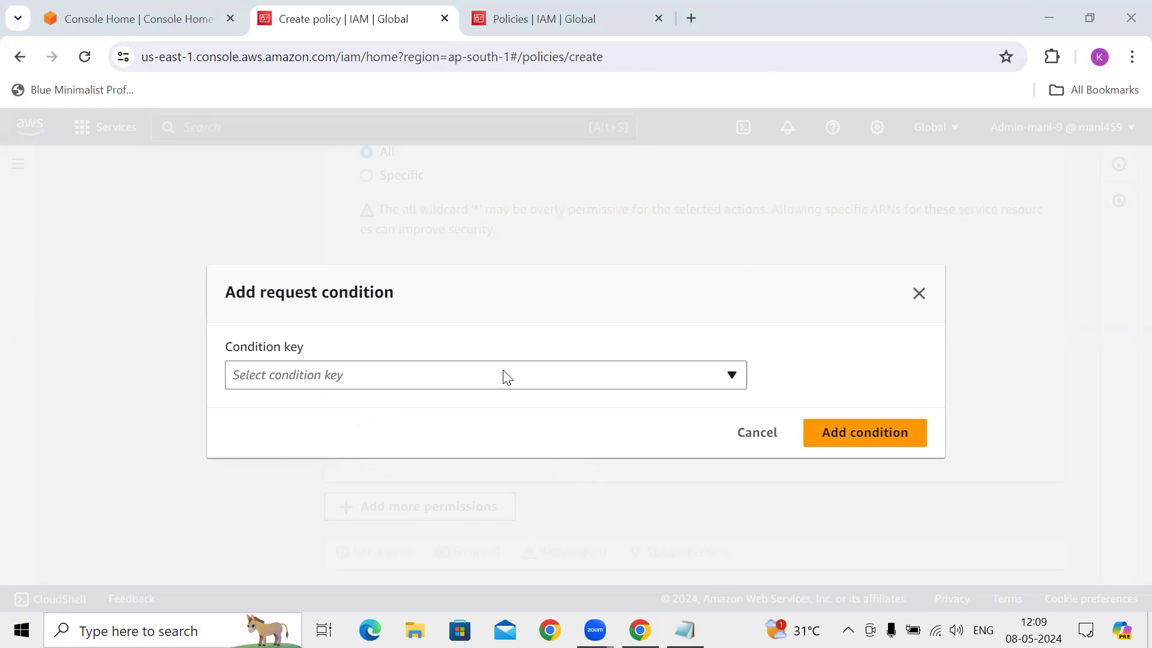
left_click(731, 381)
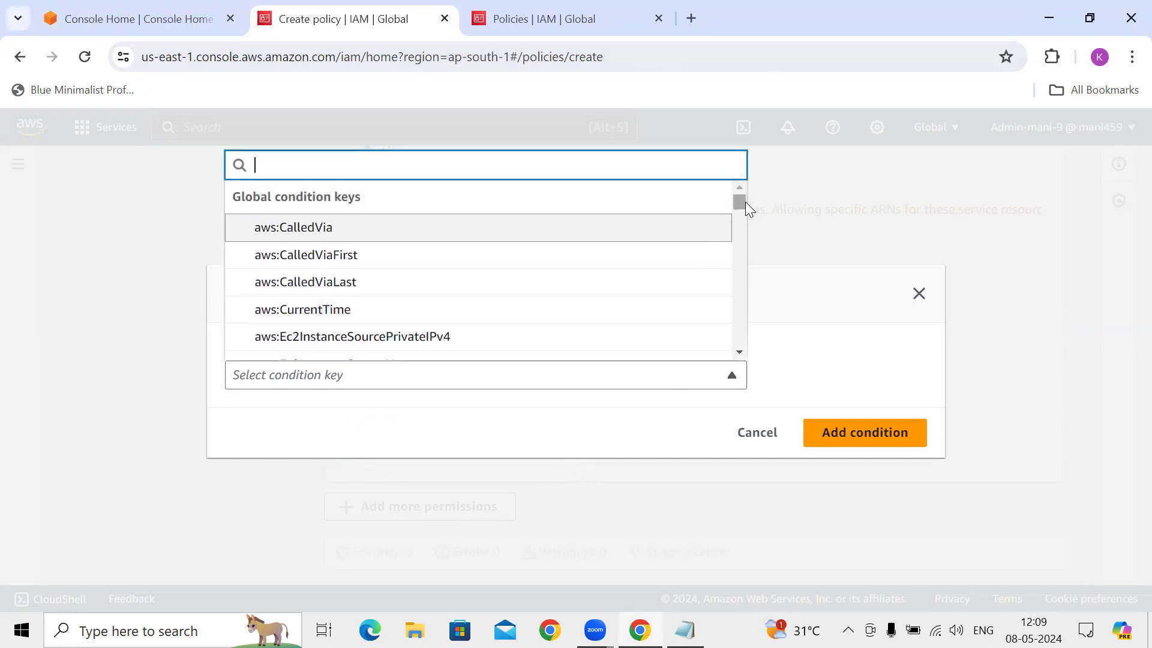
left_click_drag(740, 199, 738, 228)
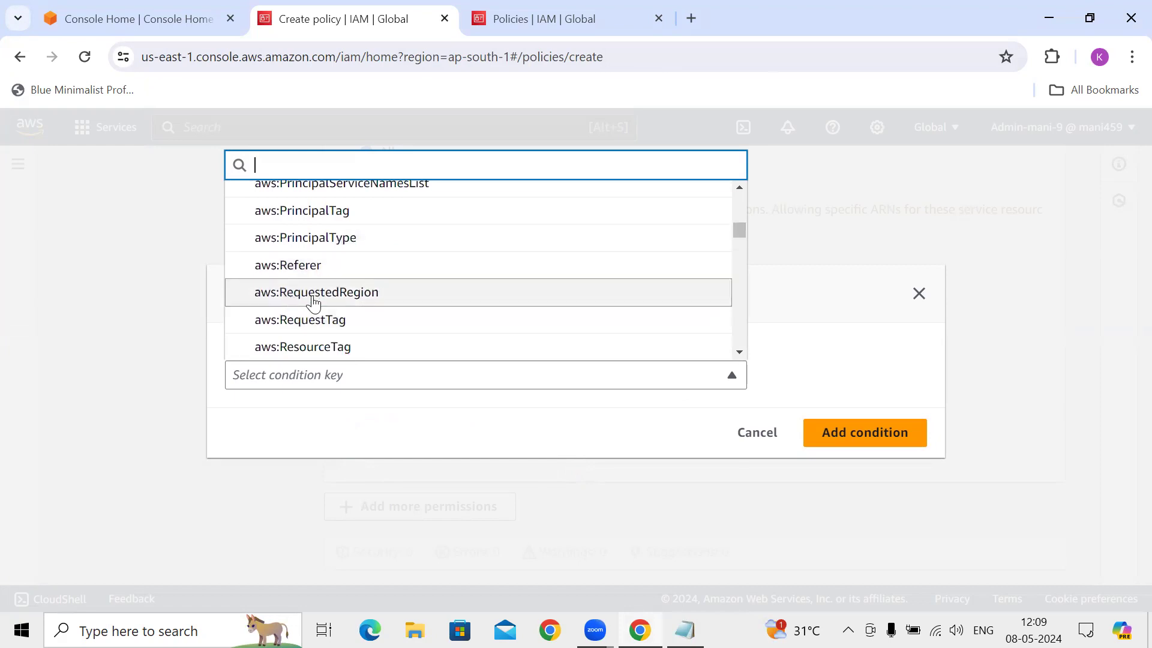
left_click(359, 302)
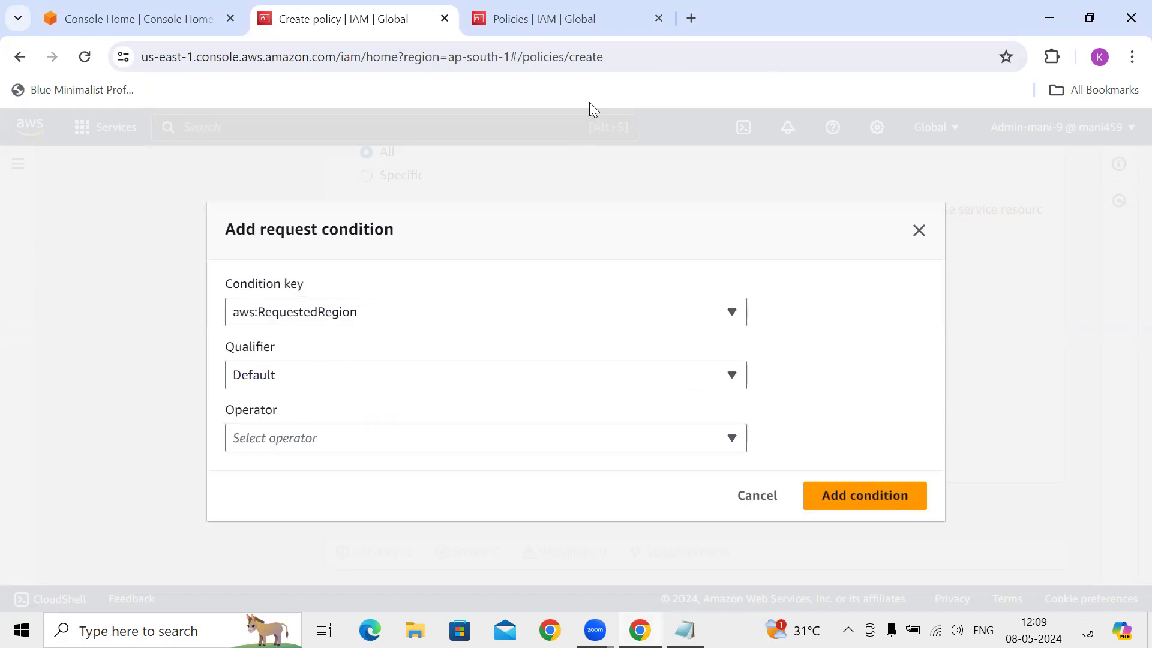
- Circle the aws:RequestedRegion condition key, handwrite a circled "Mumbai" above it and add a tick mark
mouse_move(374, 300)
left_mouse_down()
mouse_move(214, 269)
mouse_move(264, 327)
mouse_move(360, 322)
mouse_move(366, 298)
left_mouse_up()
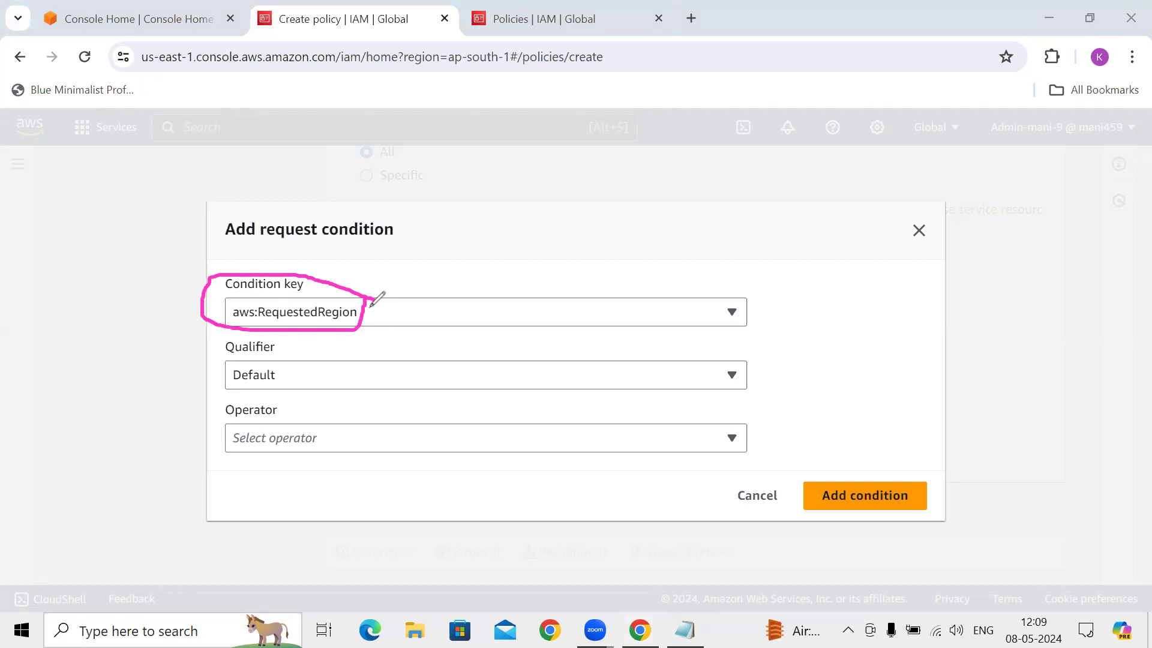
mouse_move(467, 213)
left_mouse_down()
mouse_move(465, 239)
mouse_move(489, 207)
mouse_move(517, 227)
left_mouse_up()
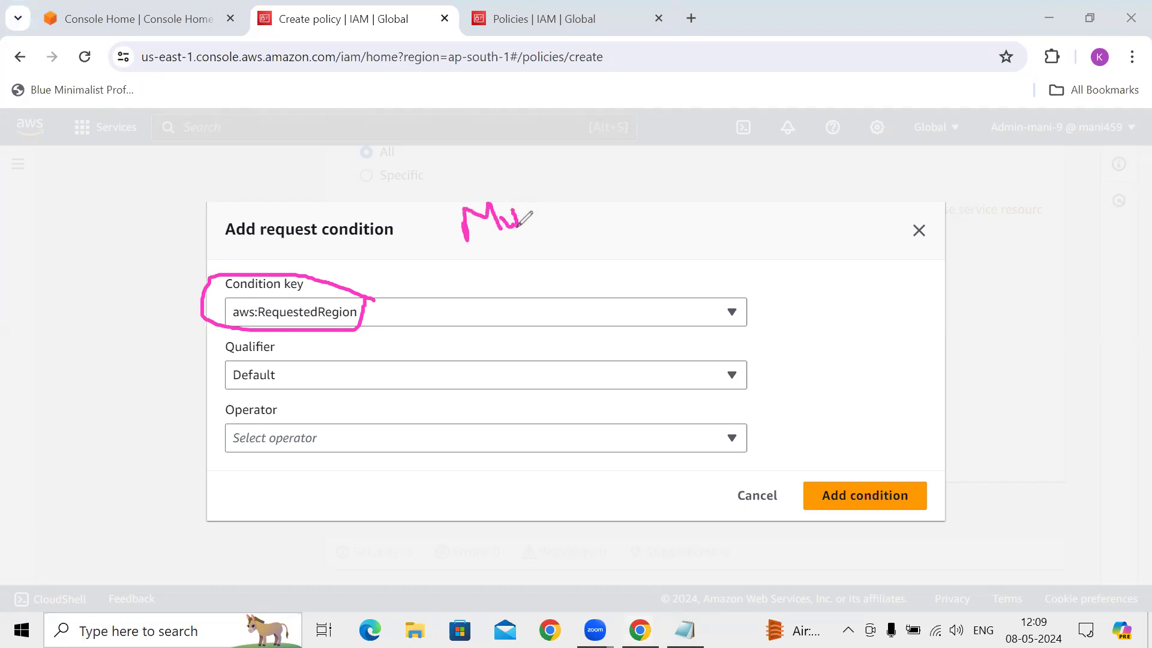
mouse_move(508, 180)
left_mouse_down()
mouse_move(514, 227)
mouse_move(585, 191)
mouse_move(626, 202)
mouse_move(559, 139)
mouse_move(455, 204)
mouse_move(479, 243)
mouse_move(651, 222)
mouse_move(624, 132)
left_mouse_up()
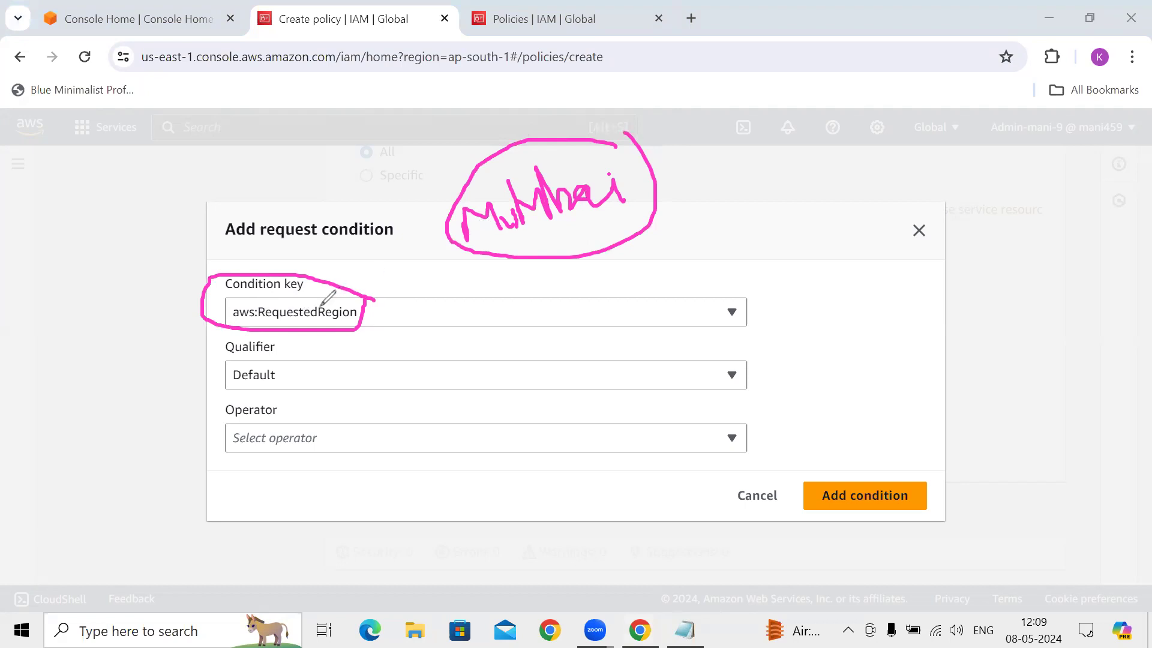
mouse_move(318, 305)
left_mouse_down()
mouse_move(341, 306)
mouse_move(370, 259)
left_mouse_up()
- Set the condition's qualifier to "For all values in request" and its operator to StringEquals
left_click(732, 374)
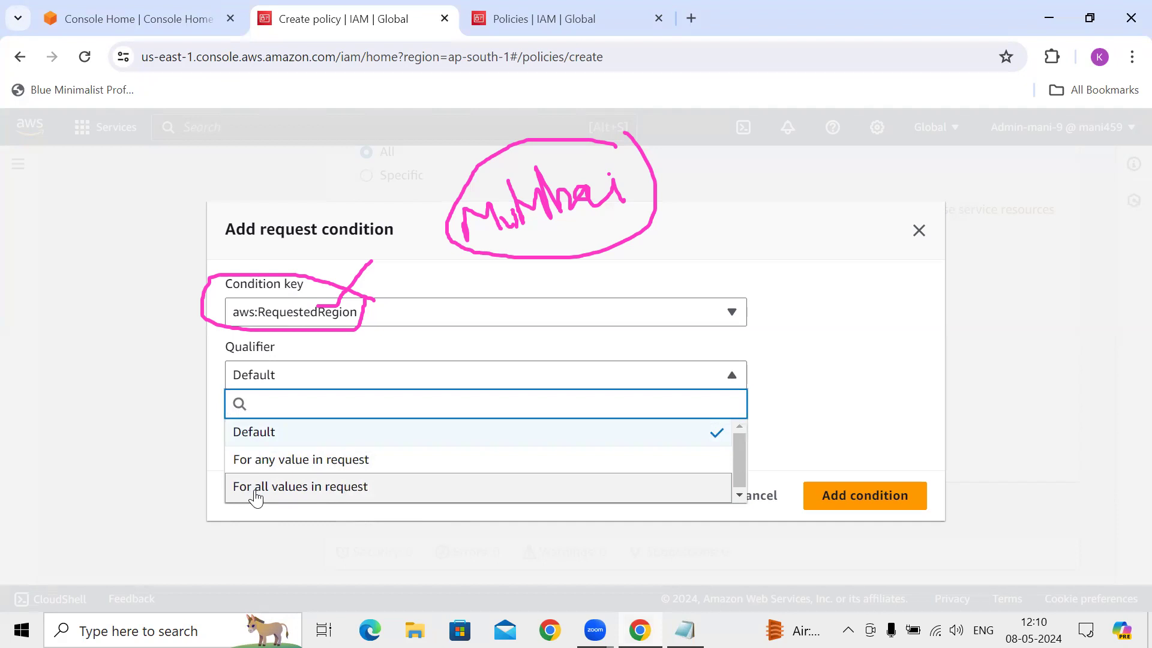
left_click(363, 495)
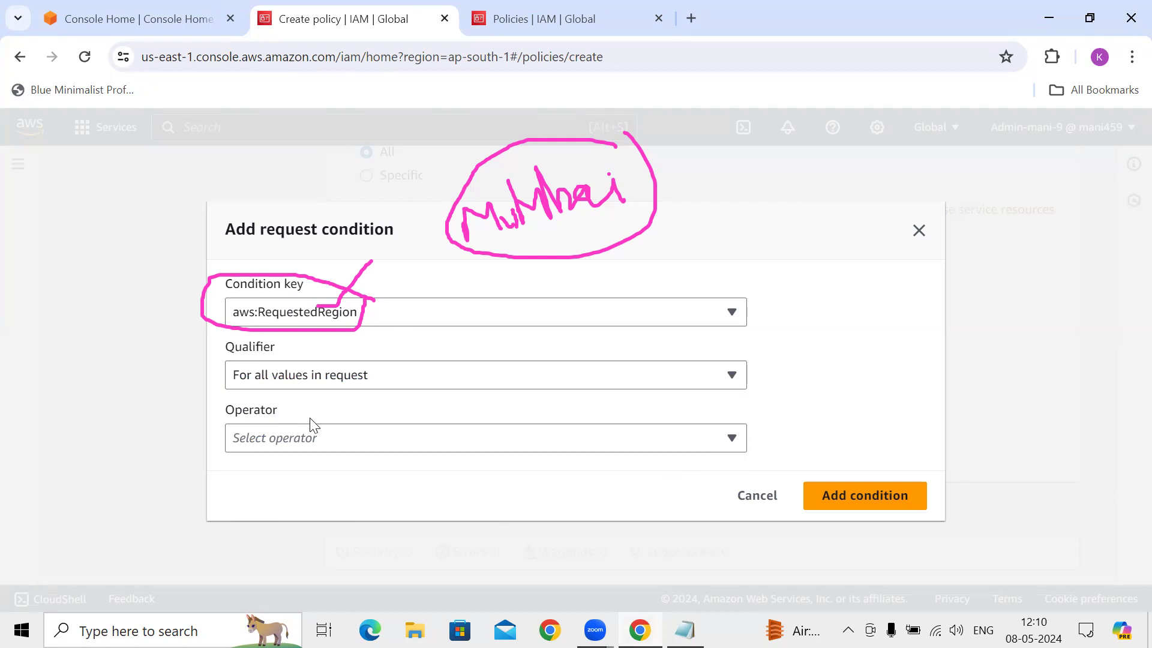
left_click(733, 441)
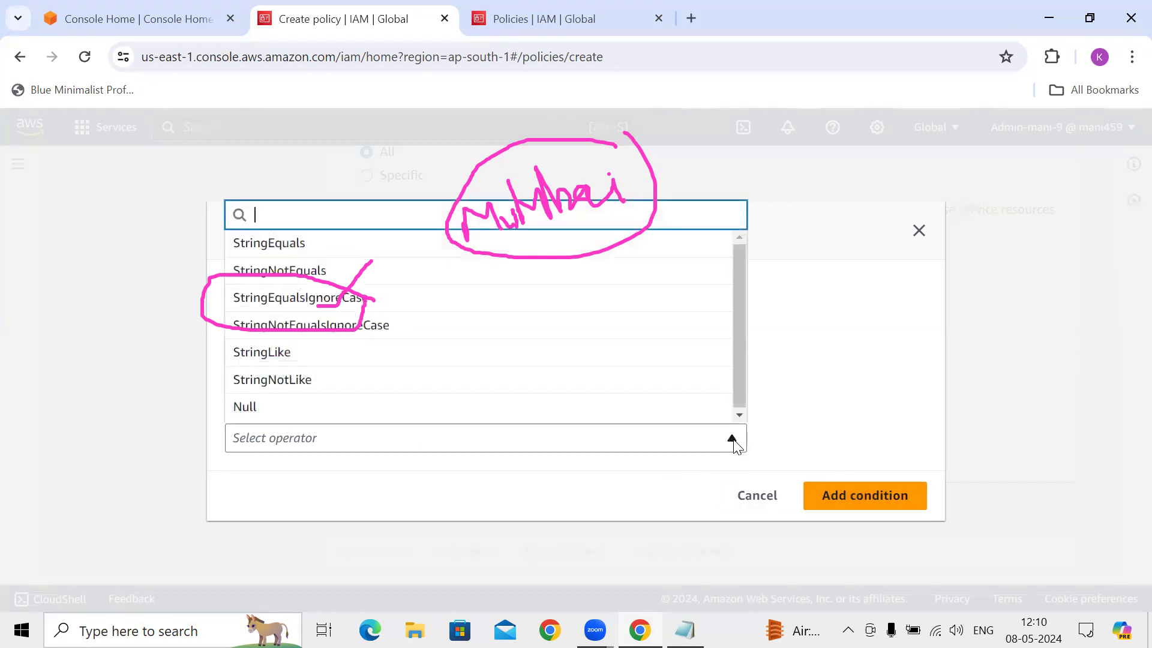
left_click(365, 252)
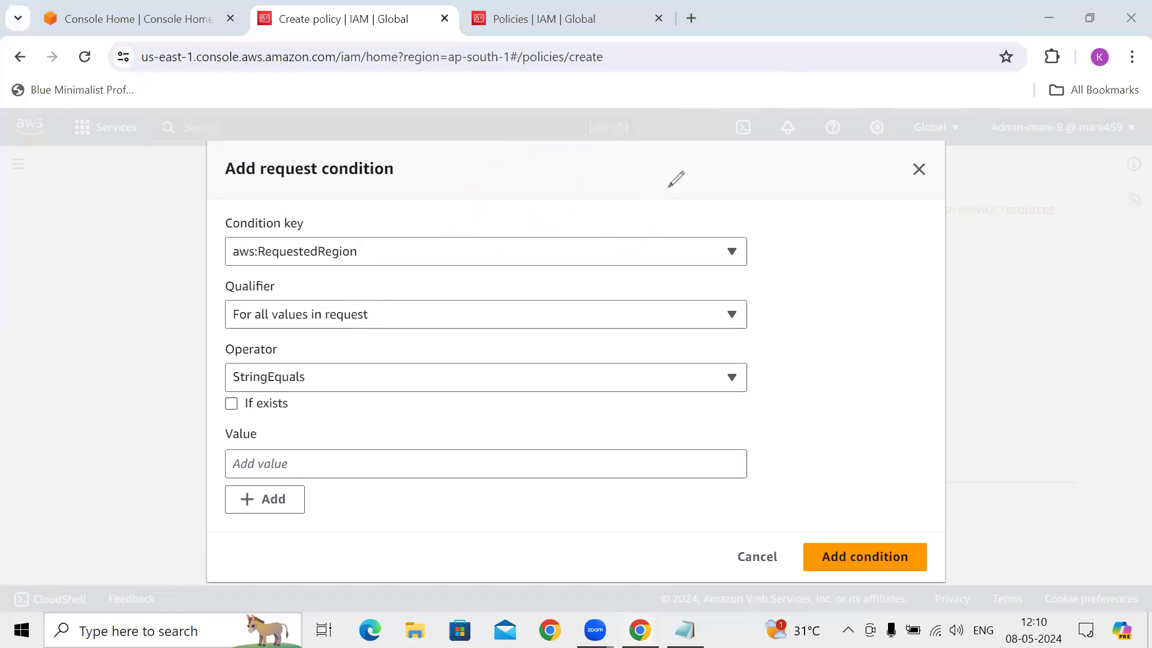
- Handwrite "aws" beside the condition settings and a quoted "Mumbai" enclosed in a circle below it
mouse_move(667, 186)
left_mouse_down()
mouse_move(715, 193)
mouse_move(759, 157)
mouse_move(750, 206)
left_mouse_up()
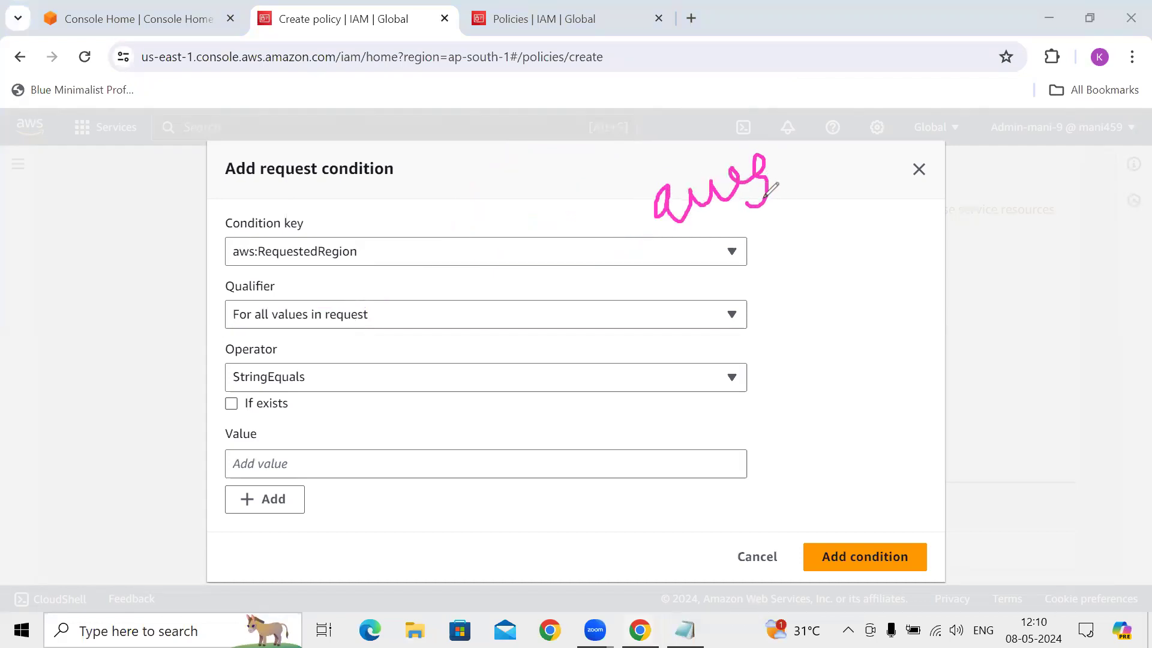
left_click_drag(797, 176, 804, 203)
left_click(806, 207)
mouse_move(801, 173)
left_mouse_down()
mouse_move(804, 233)
mouse_move(843, 208)
mouse_move(831, 226)
left_mouse_up()
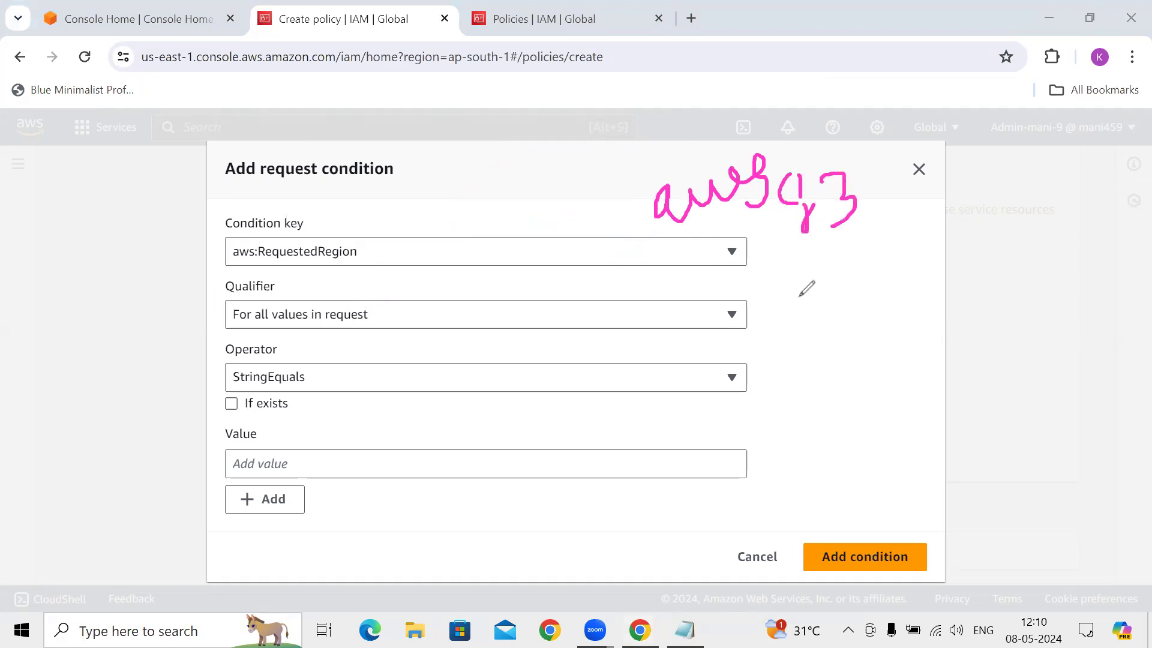
mouse_move(787, 330)
left_mouse_down()
mouse_move(823, 267)
mouse_move(887, 269)
mouse_move(918, 240)
mouse_move(939, 251)
left_mouse_up()
mouse_move(942, 201)
left_mouse_down()
mouse_move(964, 246)
mouse_move(1005, 198)
mouse_move(998, 240)
left_mouse_up()
mouse_move(1005, 177)
left_mouse_down()
mouse_move(744, 264)
mouse_move(1029, 301)
mouse_move(1019, 180)
left_mouse_up()
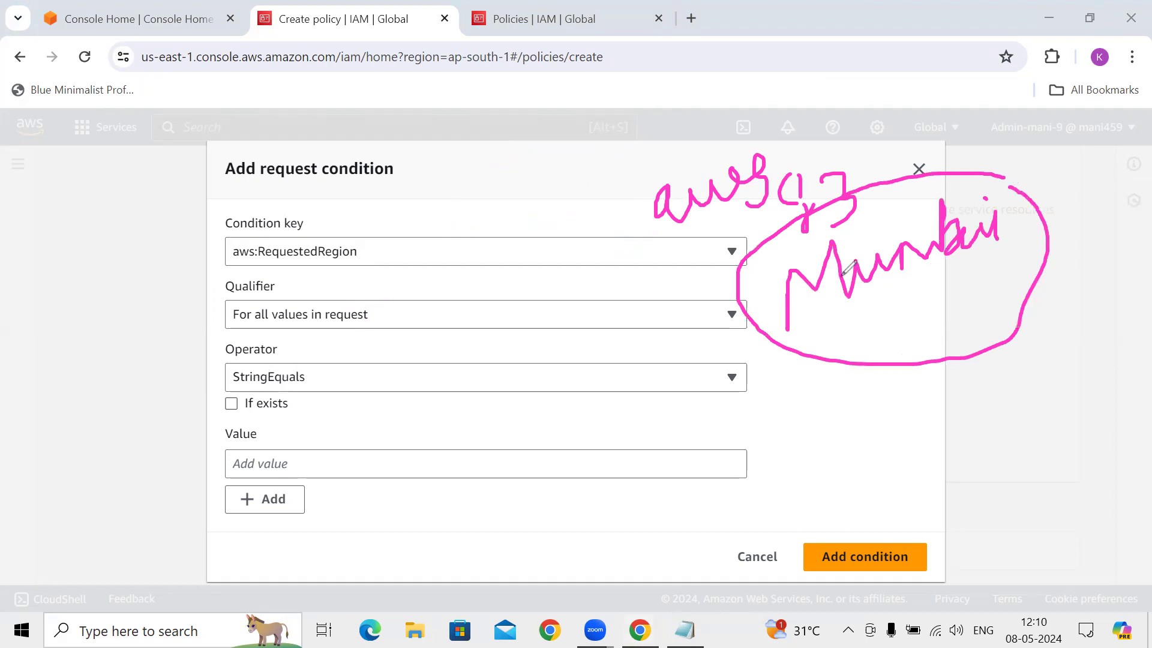
mouse_move(759, 270)
left_mouse_down()
mouse_move(786, 290)
mouse_move(786, 276)
left_mouse_up()
left_click_drag(1025, 191, 1021, 214)
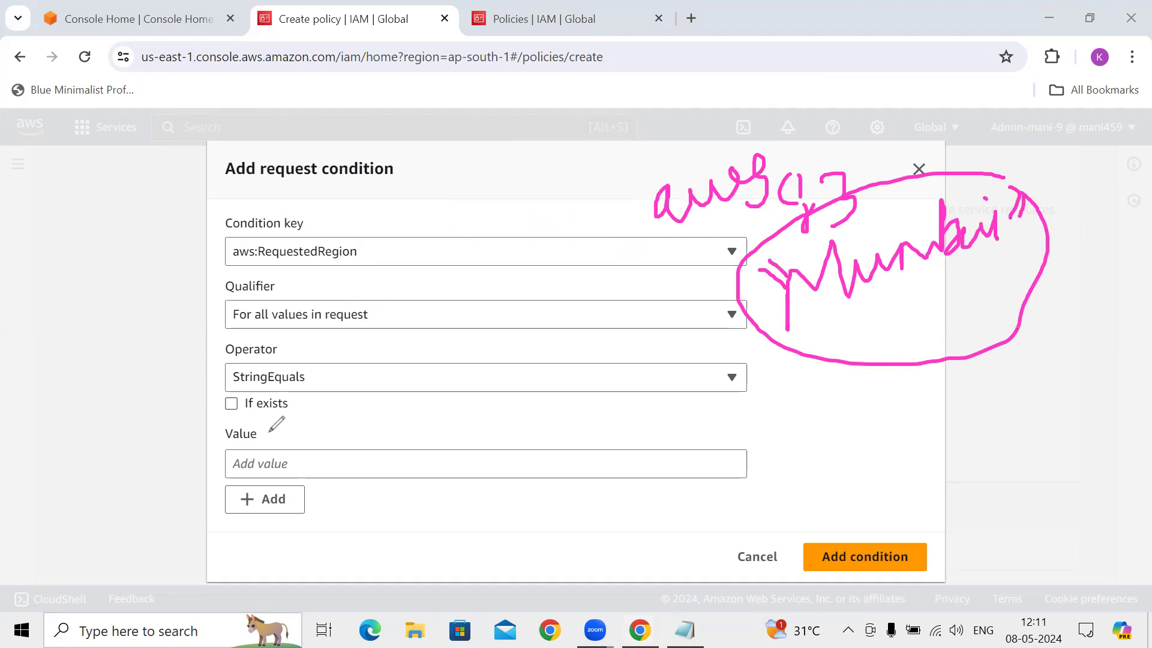
- Circle the empty condition value and the StringEquals operator, and link them with freehand arrows
mouse_move(241, 447)
left_mouse_down()
mouse_move(216, 472)
mouse_move(287, 491)
mouse_move(358, 431)
mouse_move(309, 417)
mouse_move(229, 438)
left_mouse_up()
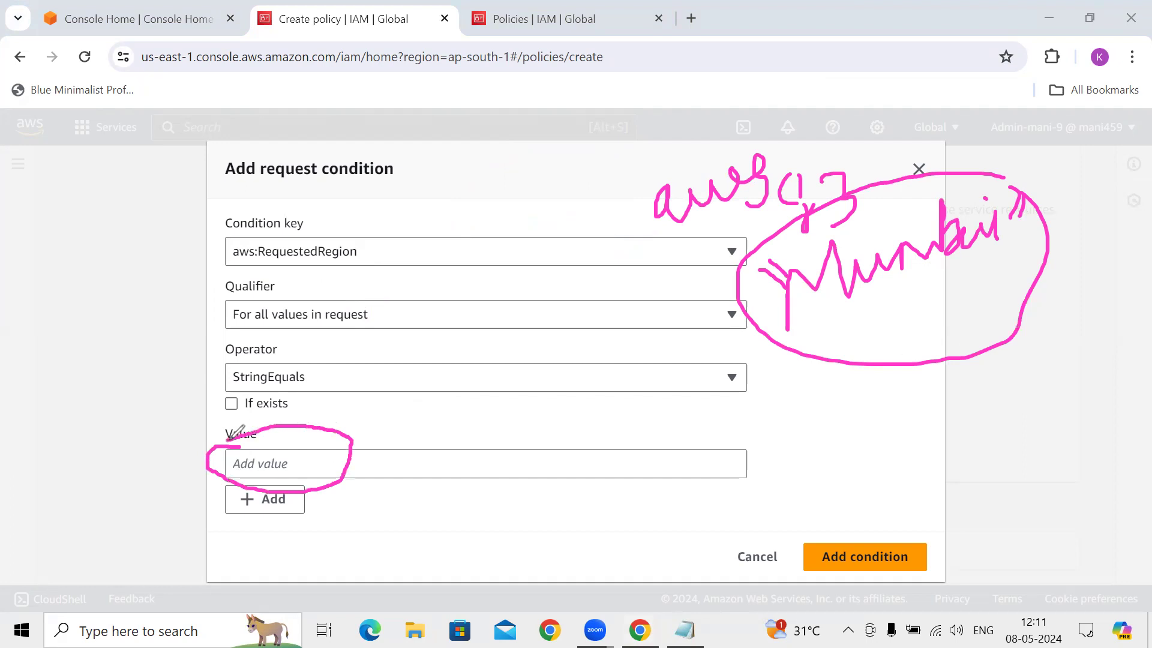
mouse_move(296, 467)
left_mouse_down()
mouse_move(340, 442)
mouse_move(334, 381)
mouse_move(321, 396)
mouse_move(344, 379)
mouse_move(343, 408)
mouse_move(306, 457)
left_mouse_up()
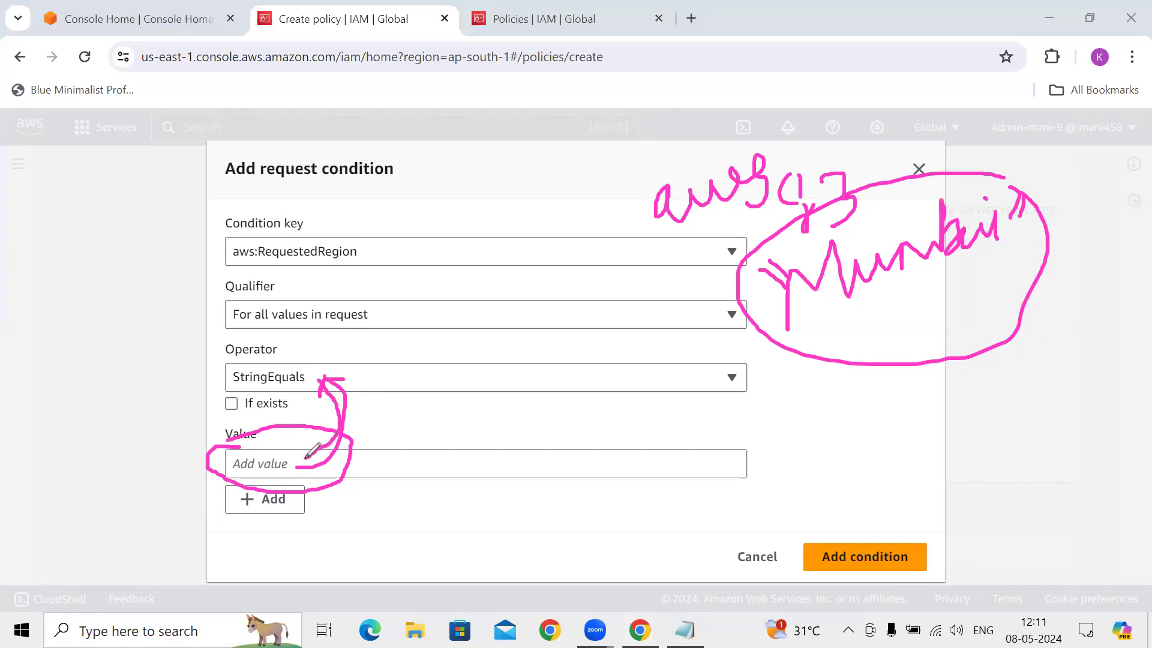
mouse_move(308, 378)
left_mouse_down()
mouse_move(387, 335)
mouse_move(368, 307)
mouse_move(354, 322)
mouse_move(381, 324)
mouse_move(385, 298)
left_mouse_up()
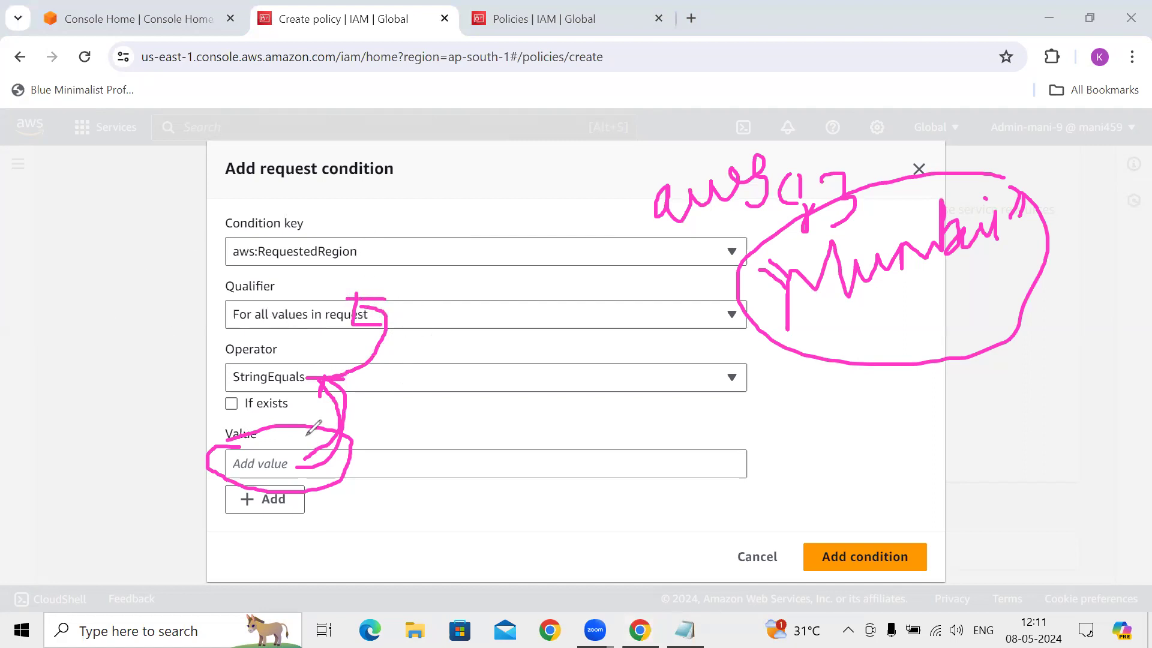
left_click_drag(281, 464, 311, 466)
mouse_move(252, 360)
left_mouse_down()
mouse_move(225, 363)
mouse_move(300, 401)
mouse_move(288, 342)
mouse_move(246, 355)
left_mouse_up()
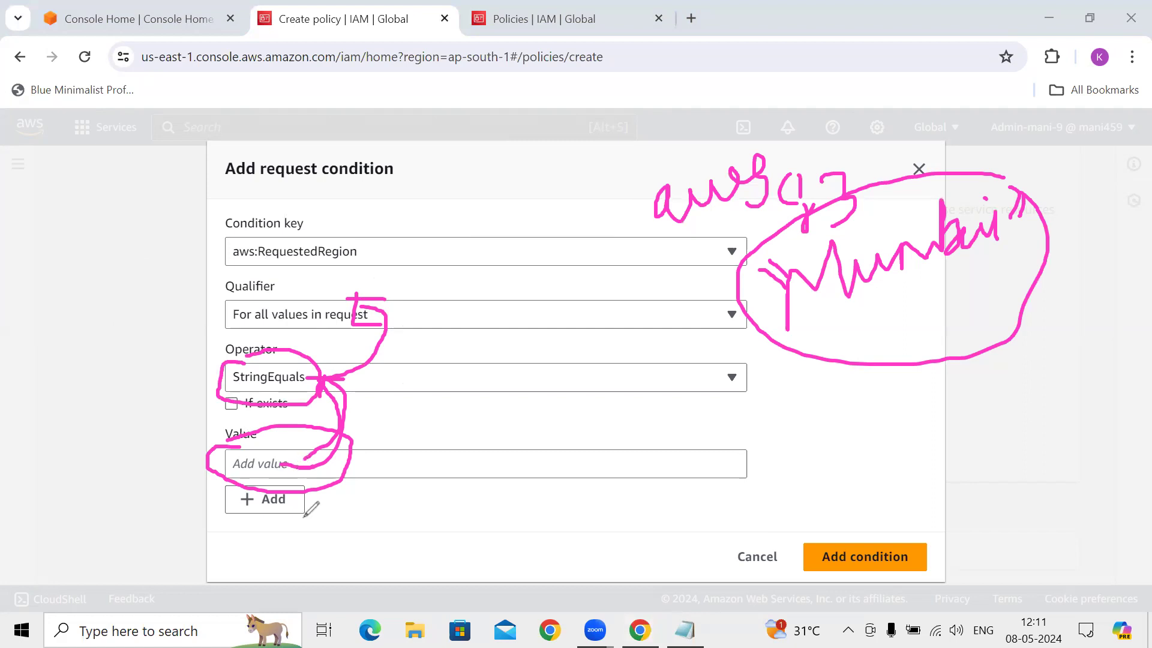
mouse_move(235, 453)
left_mouse_down()
mouse_move(295, 462)
mouse_move(317, 387)
left_mouse_up()
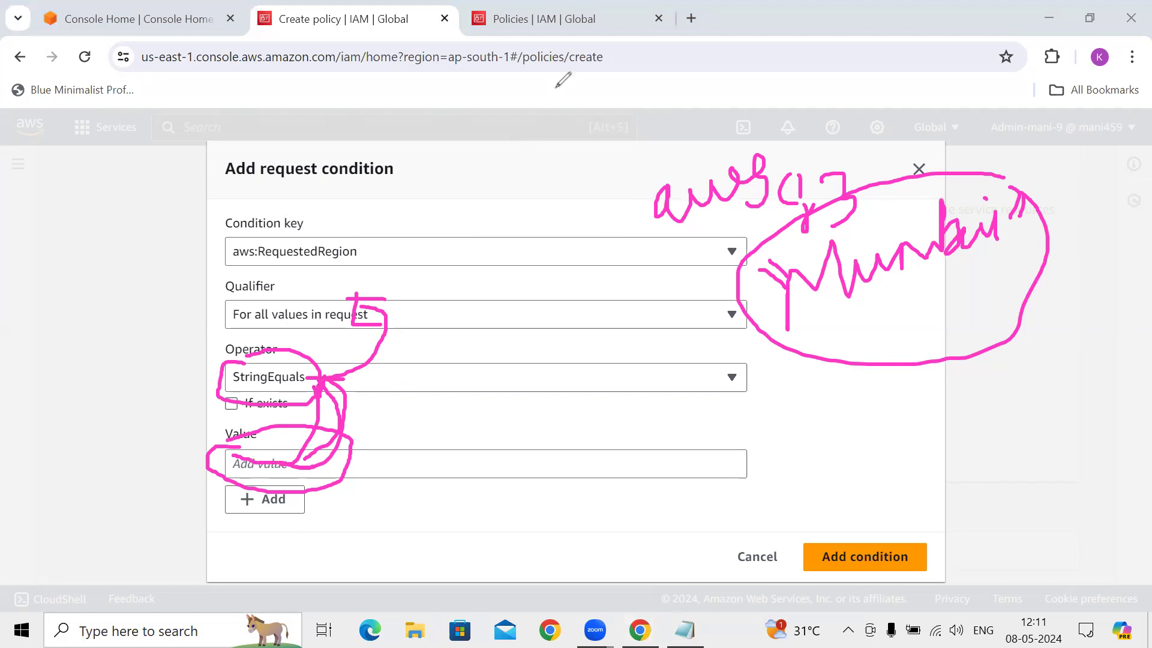
- Clear the drawings, tick the condition key and qualifier with the pen, and erase those ticks
left_click(778, 90)
mouse_move(194, 232)
left_mouse_down()
mouse_move(214, 240)
mouse_move(261, 169)
left_mouse_up()
left_click_drag(195, 324, 240, 281)
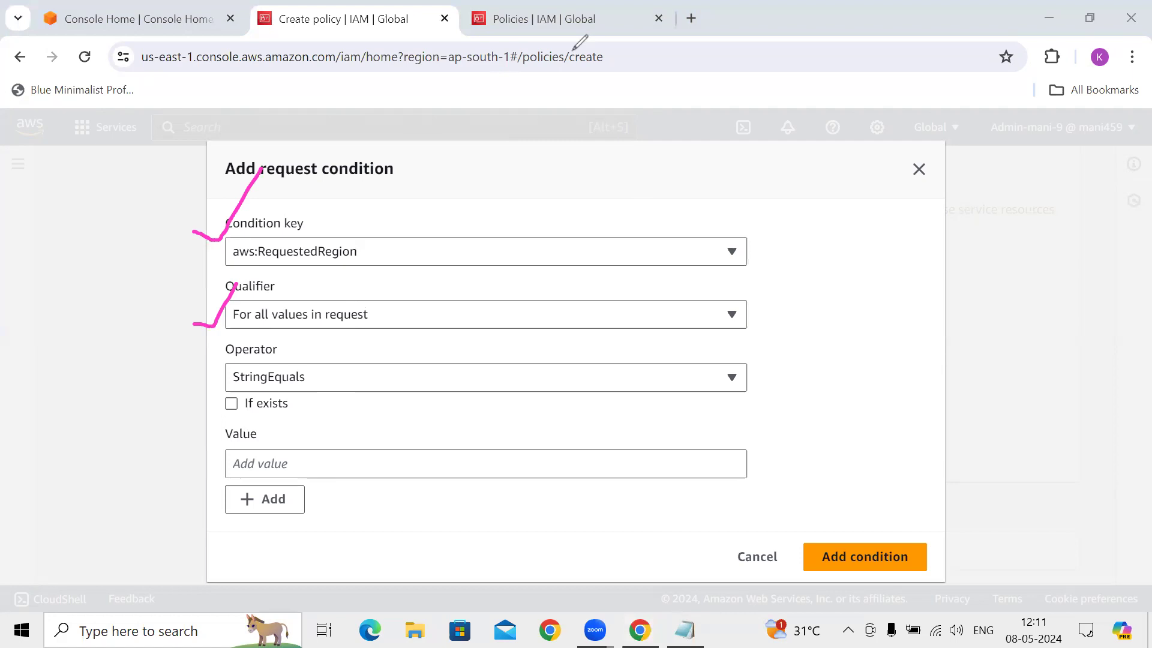
left_click(770, 80)
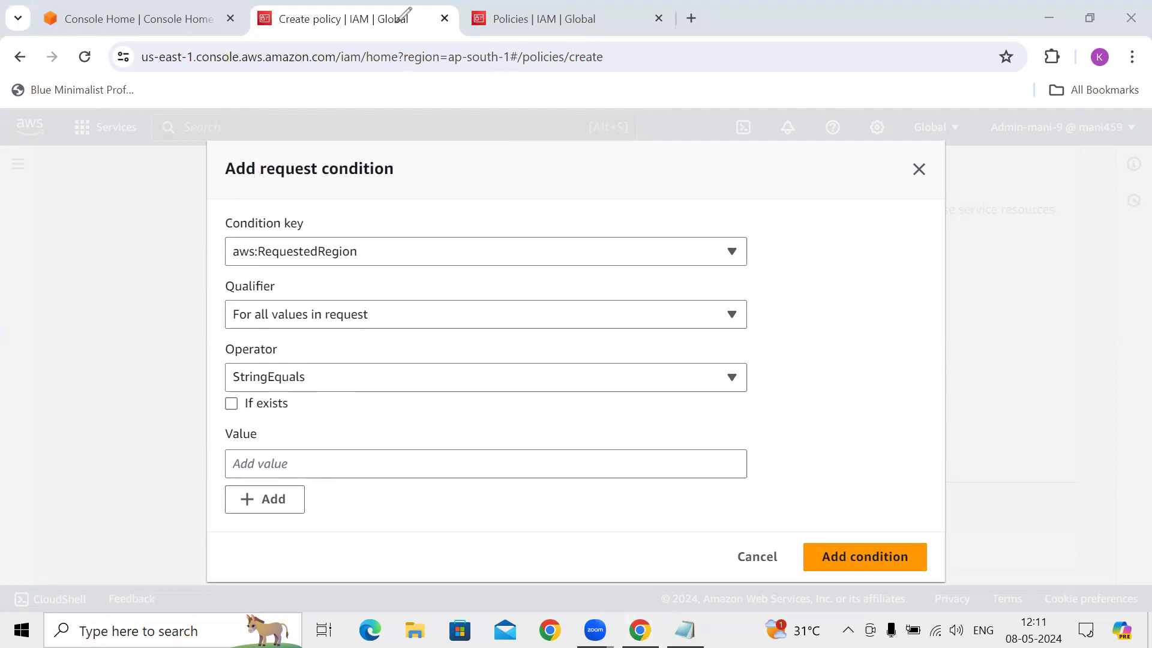
- Enter ap-south-1 as the condition value and add the requested-region condition to the policy
left_click(278, 459)
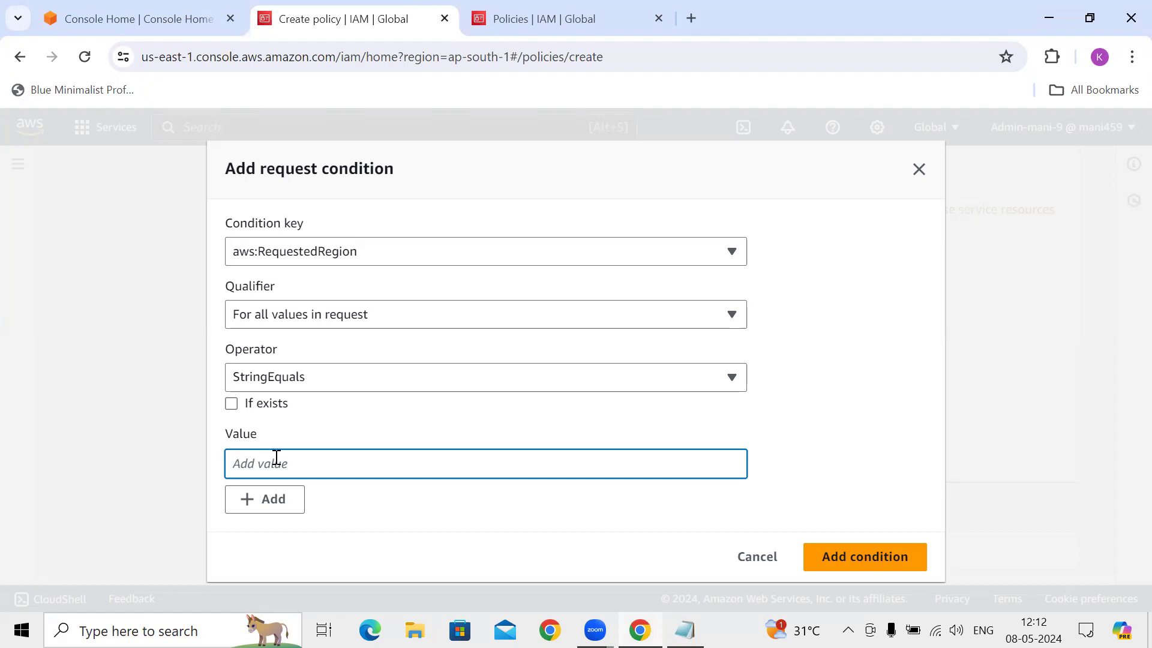
type("ap-south-1")
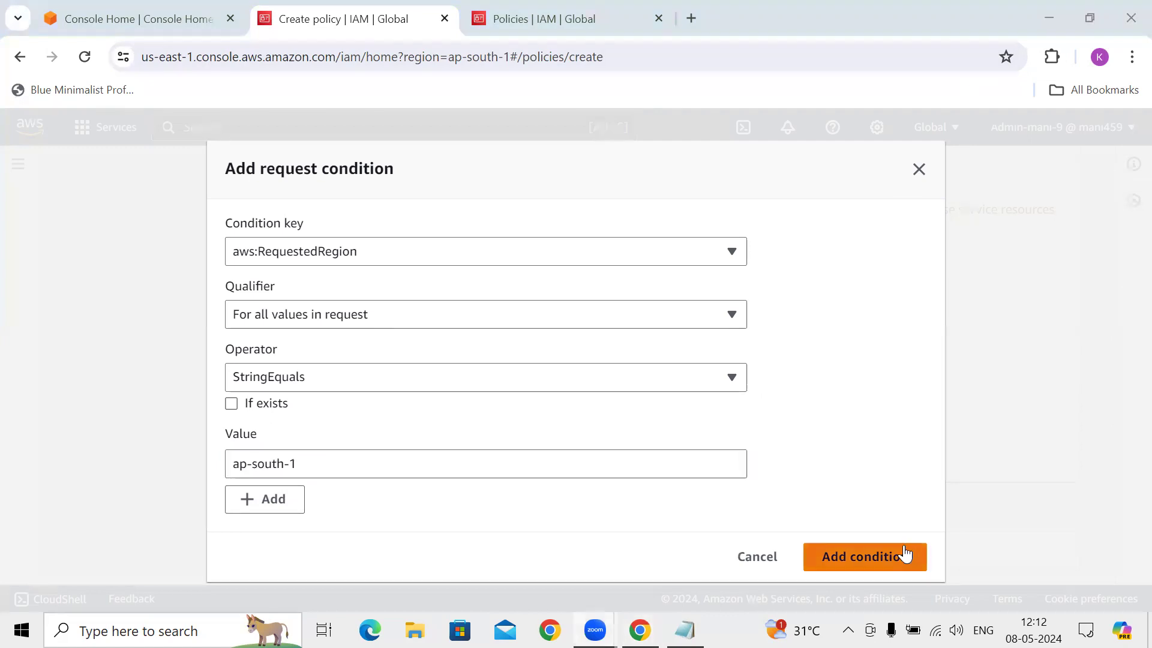
left_click(847, 549)
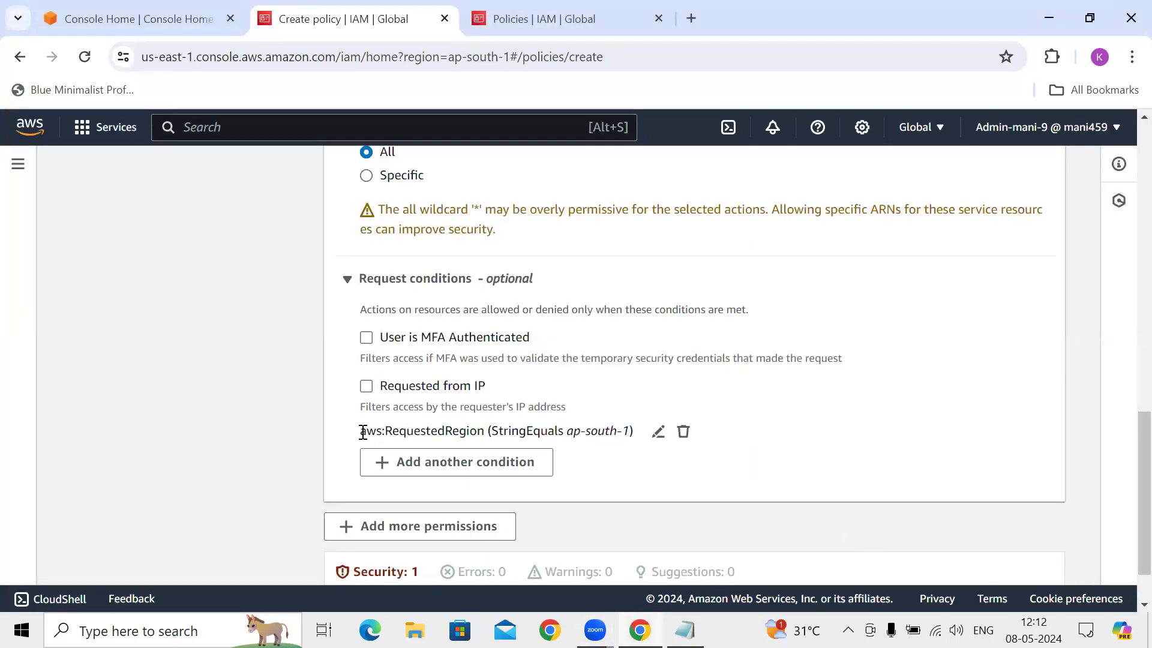
- Review the added aws:RequestedRegion condition and compare its value with the Asia Pacific (Mumbai) code in the region list
left_click_drag(362, 431, 558, 431)
left_click(488, 431)
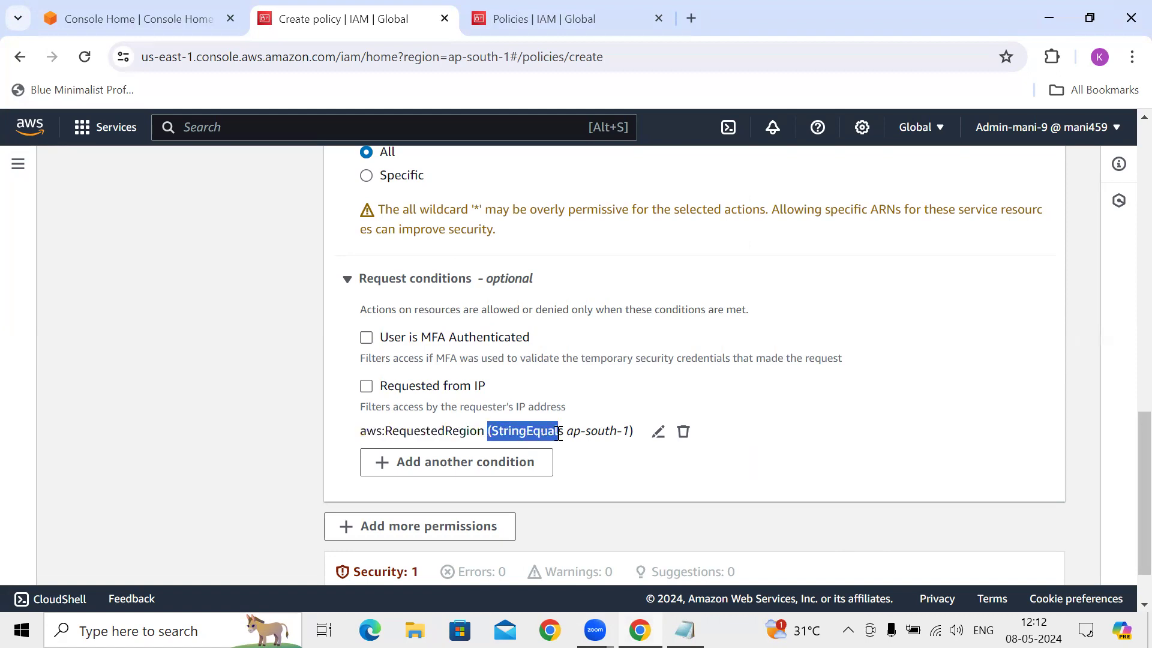
left_click(940, 131)
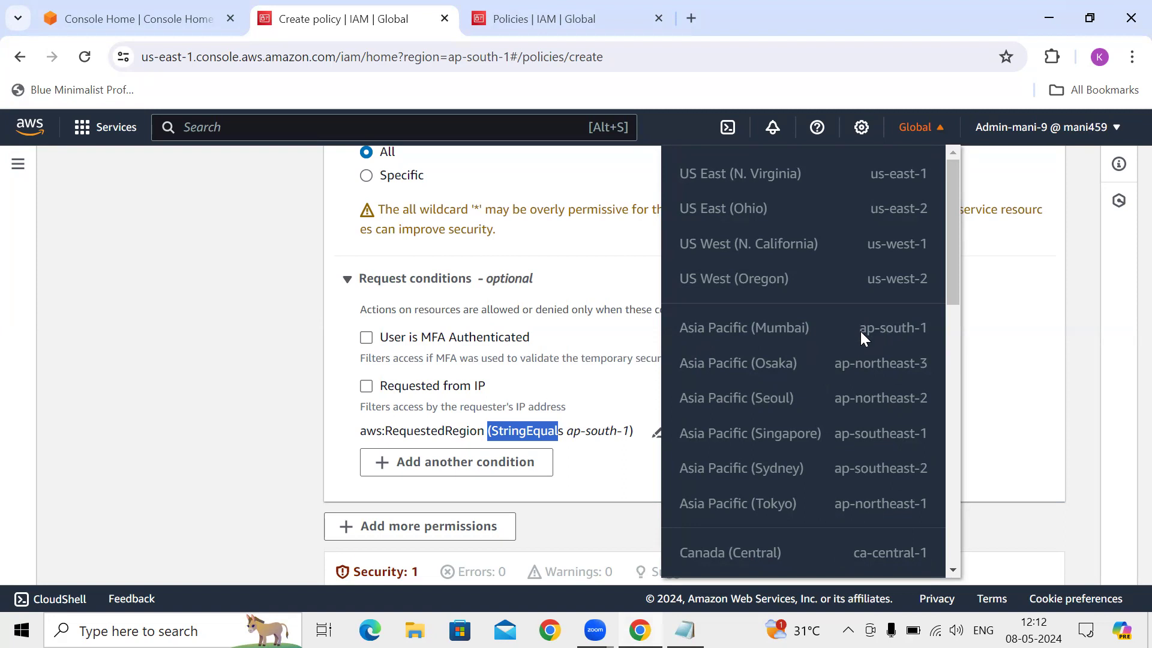
left_click_drag(861, 337, 882, 338)
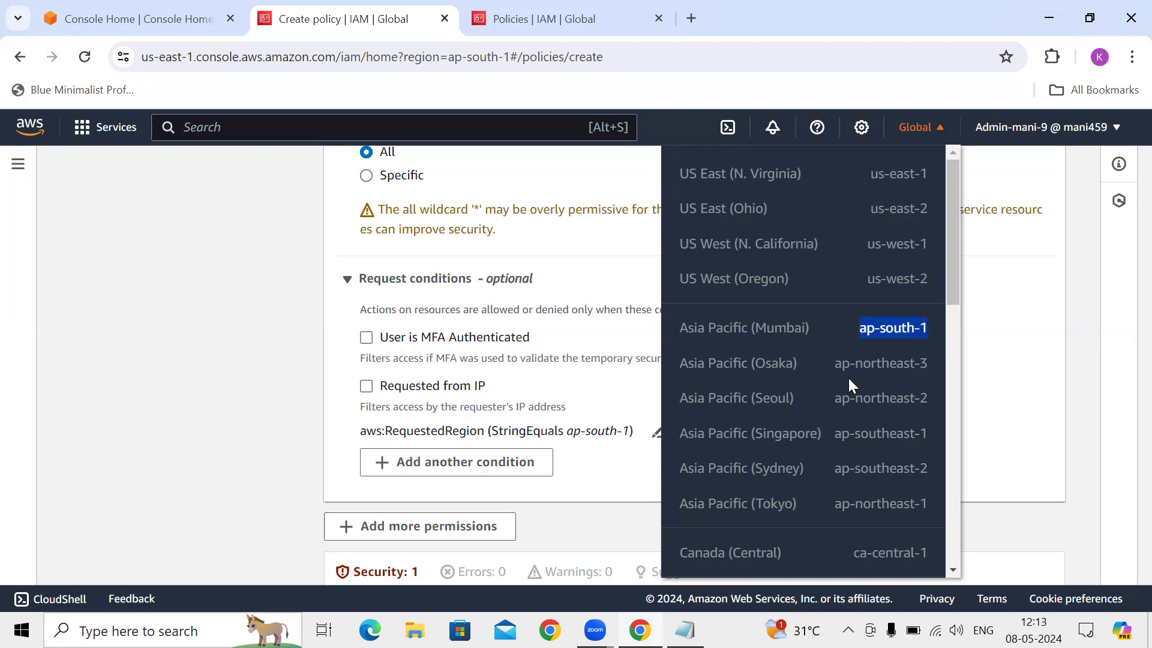
left_click(941, 135)
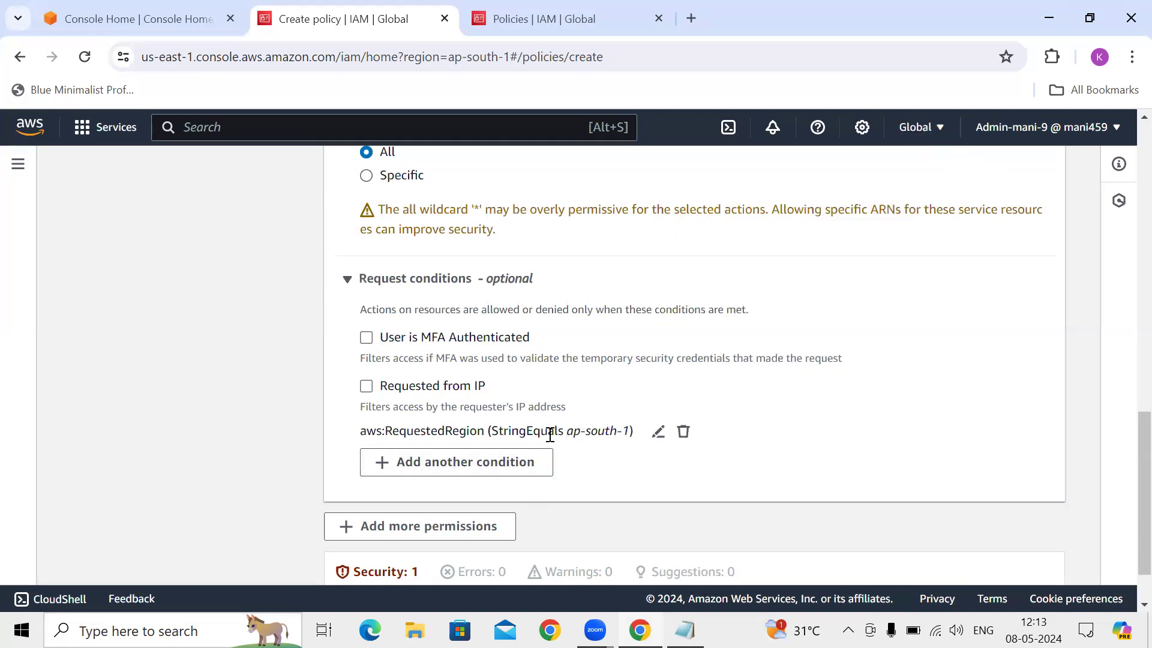
left_click_drag(498, 432, 627, 433)
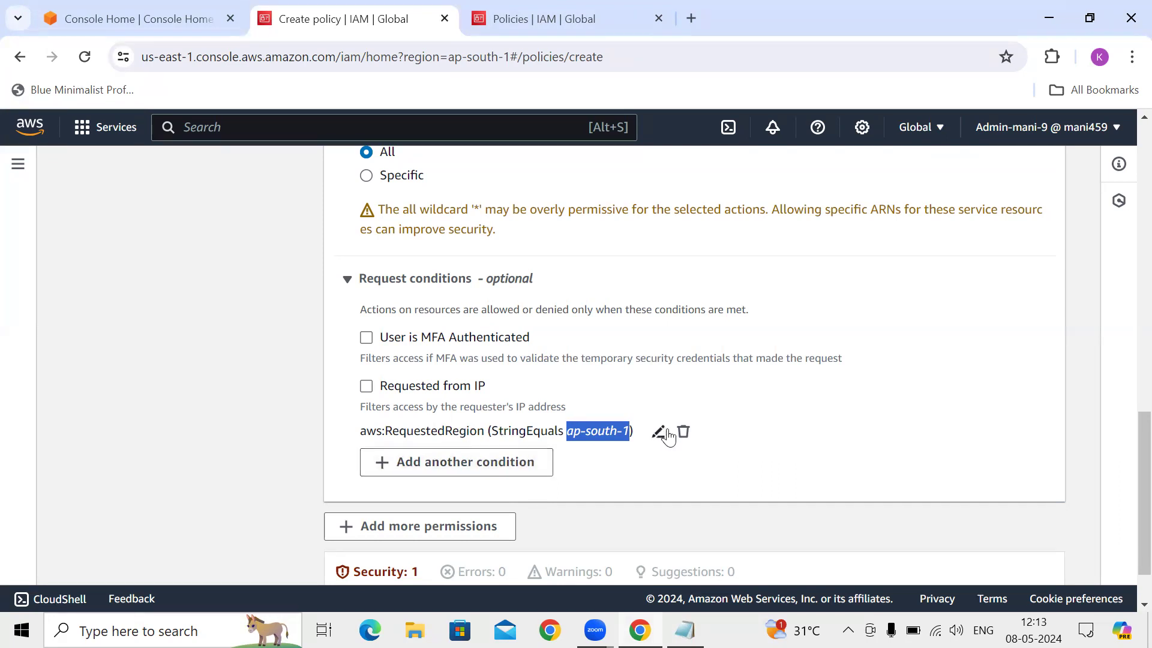
- Continue to the policy review stage and name the policy s3policywithcondition
left_click(647, 405)
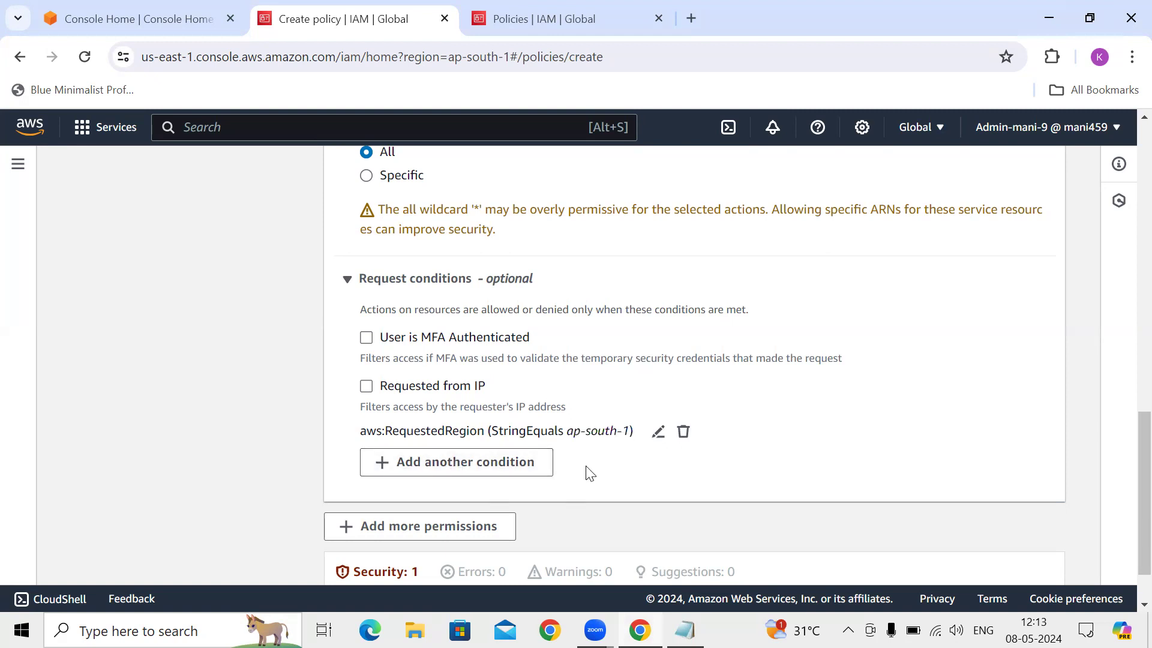
scroll(630, 450, "down", 1)
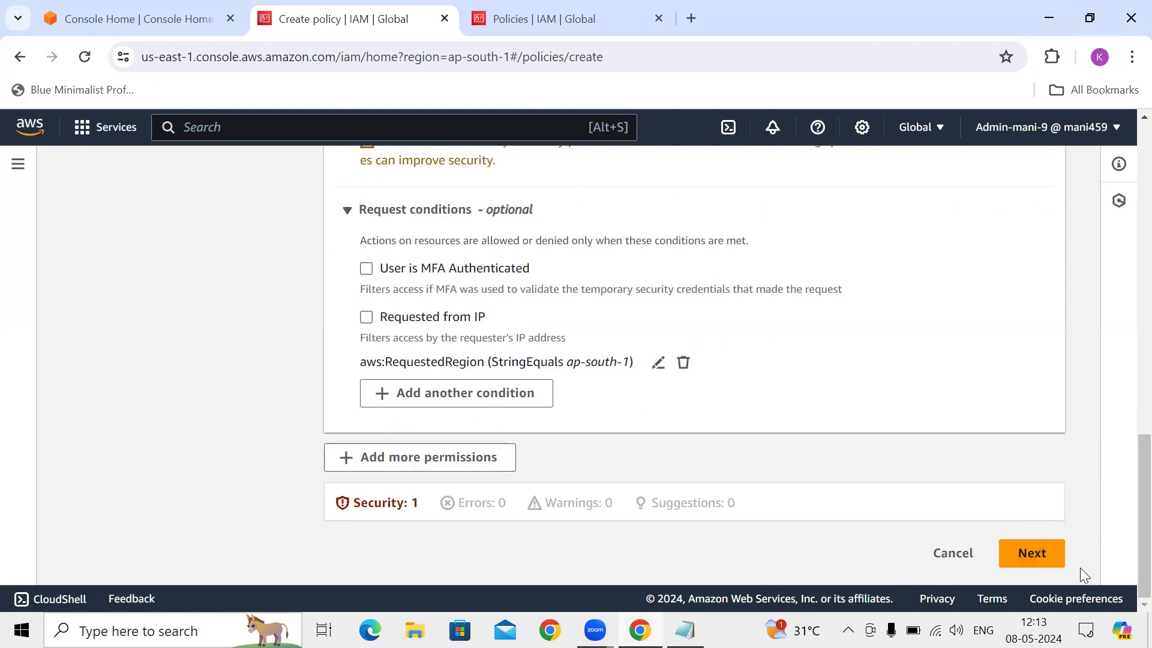
left_click(1032, 553)
scroll(426, 345, "down", 4)
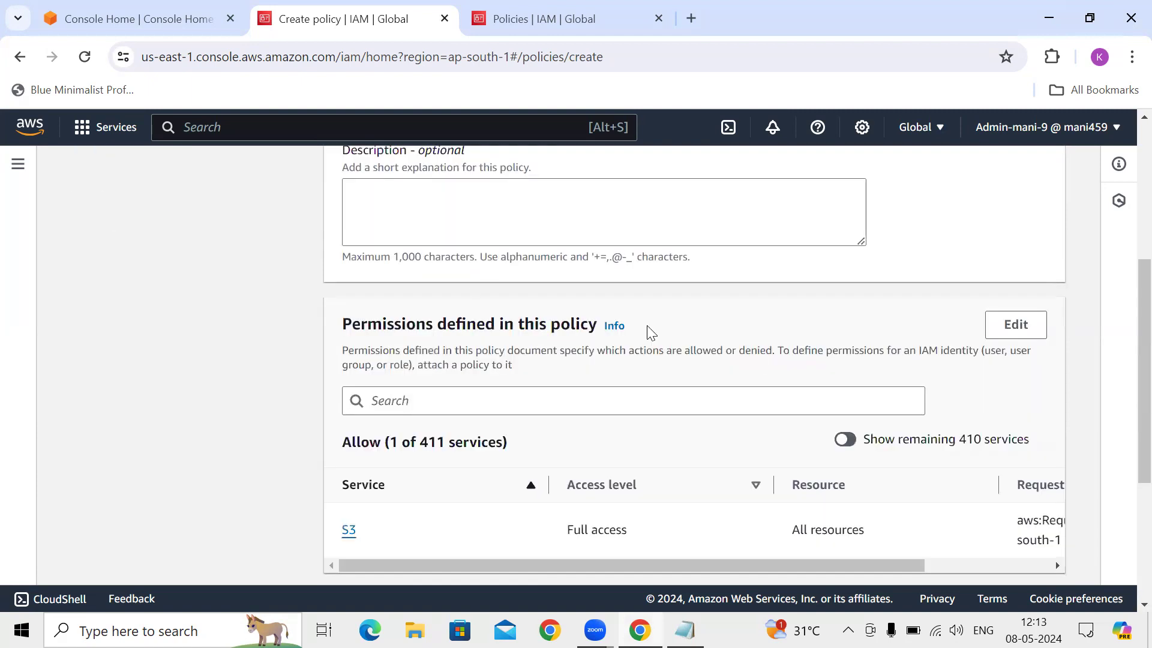
scroll(1123, 372, "up", 5)
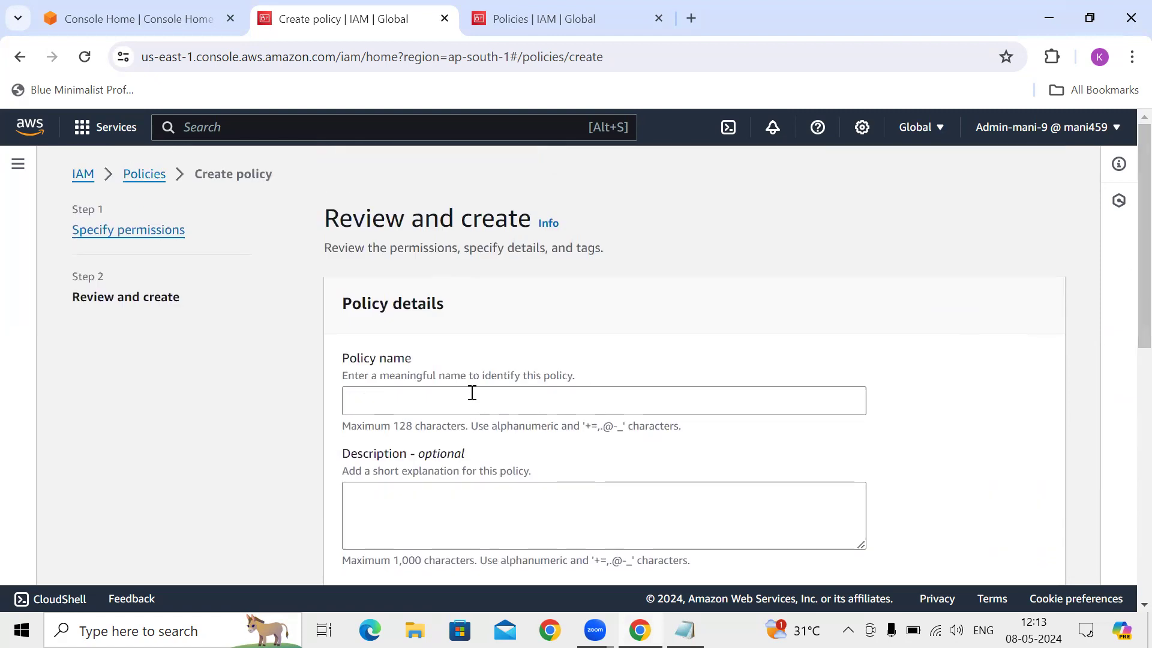
left_click(474, 405)
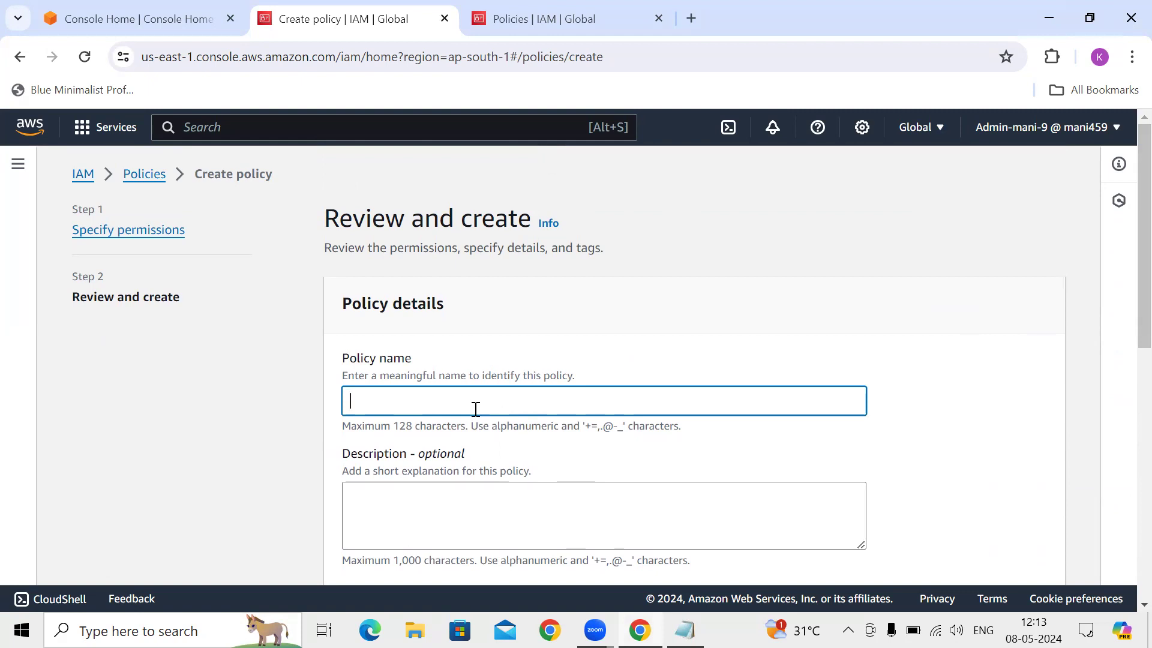
type("s3policy")
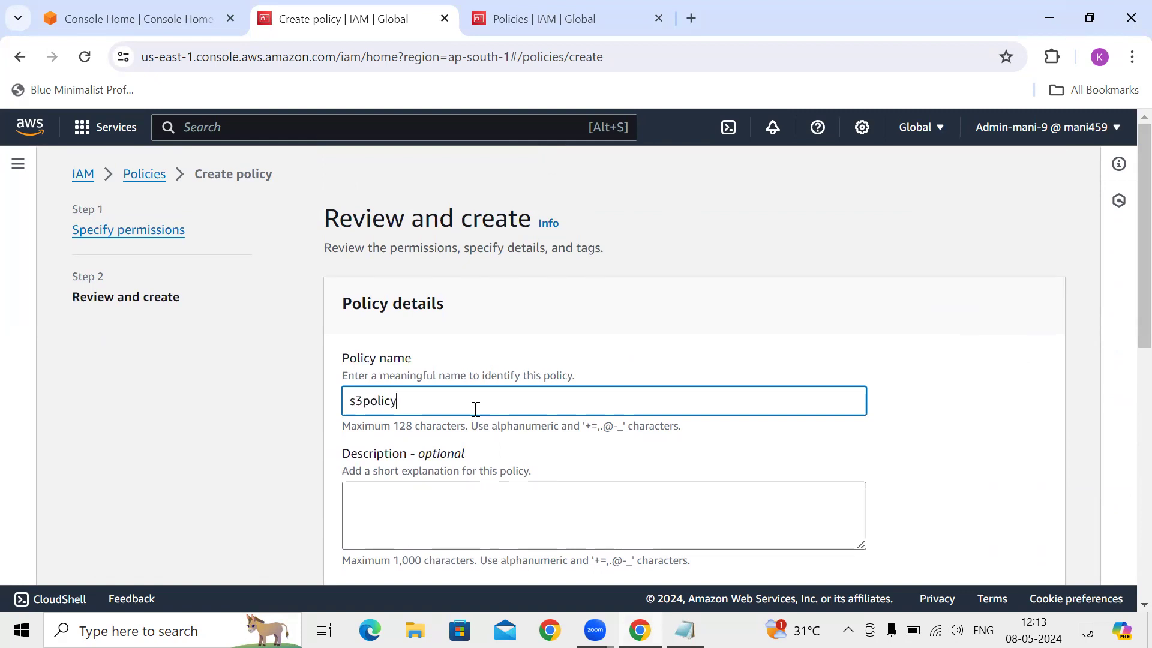
type("withcondition")
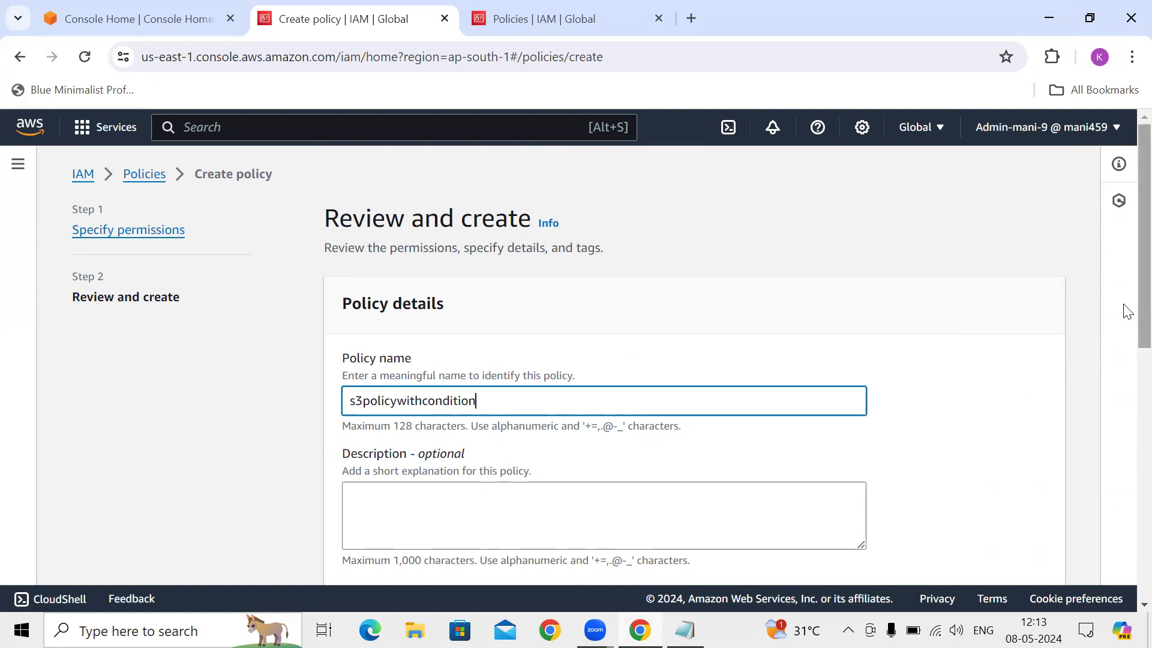
- Check the S3 permissions and request condition in the summary, leave the description and tags empty, and create the policy
scroll(1127, 297, "down", 5)
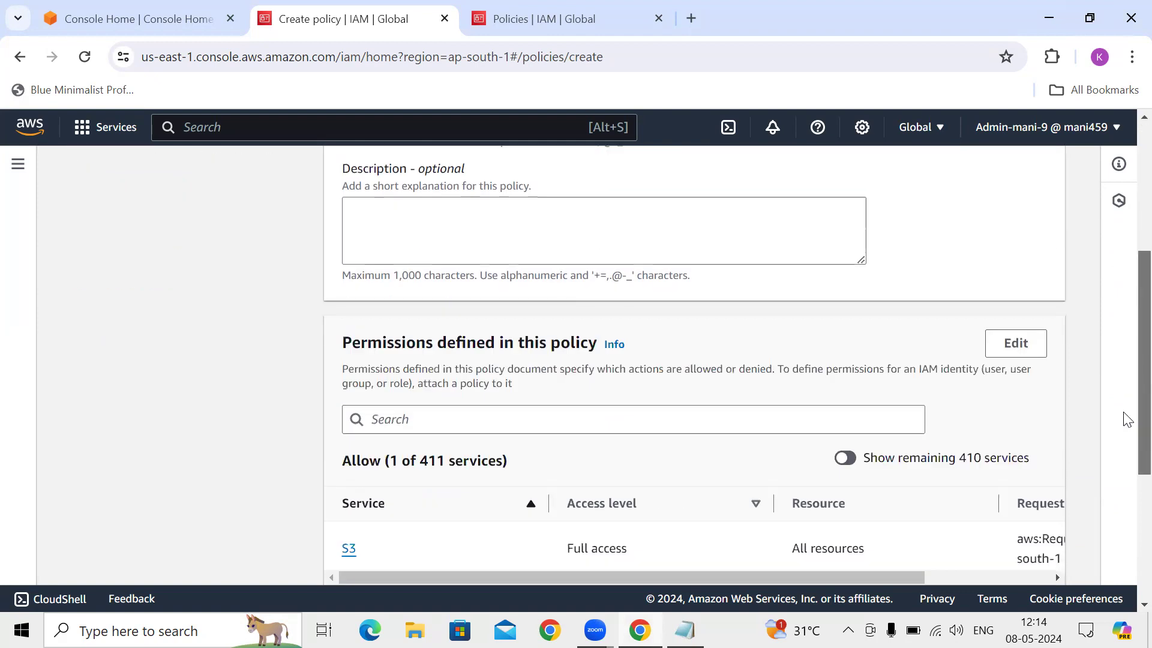
left_click(470, 230)
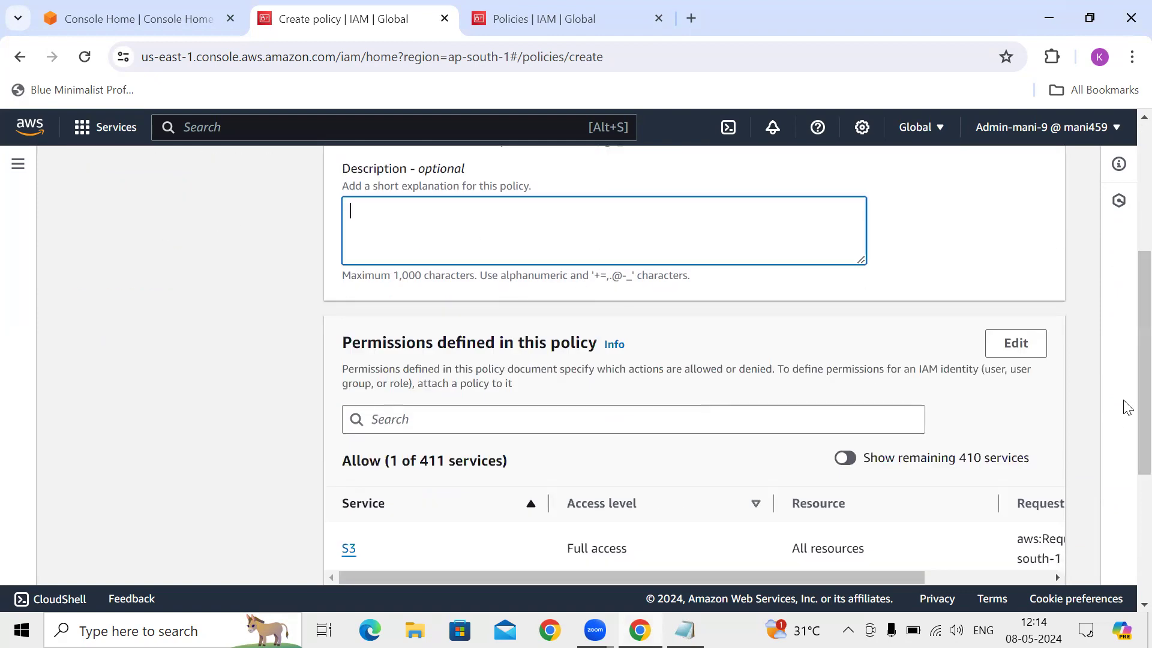
scroll(1125, 420, "down", 4)
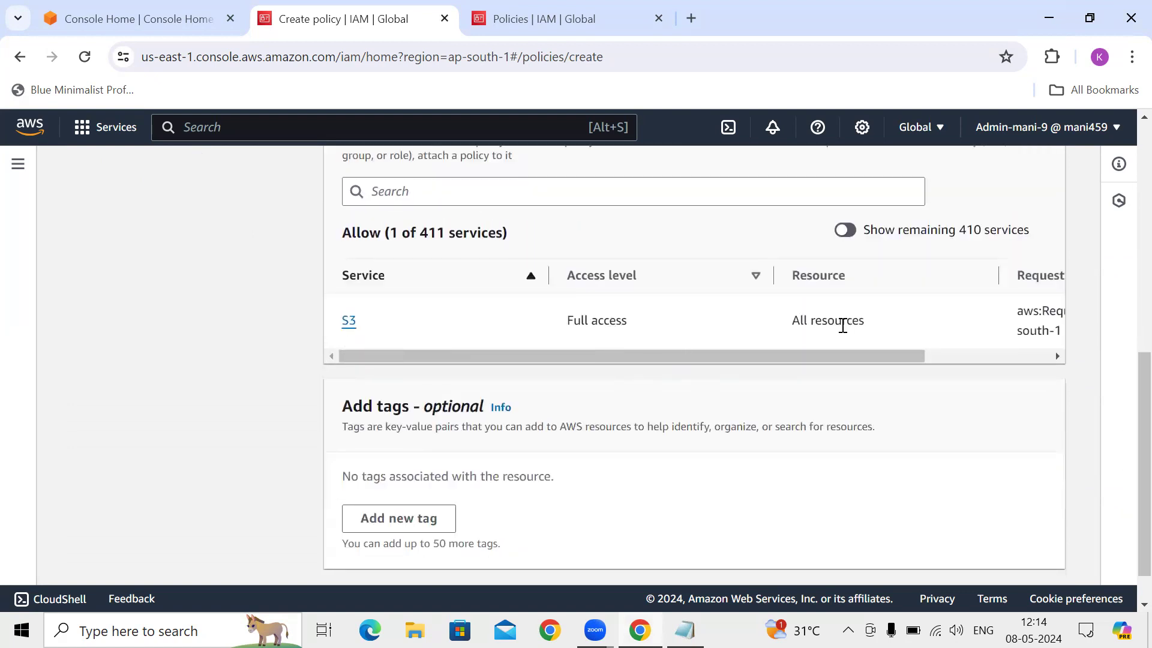
left_click_drag(892, 356, 1025, 343)
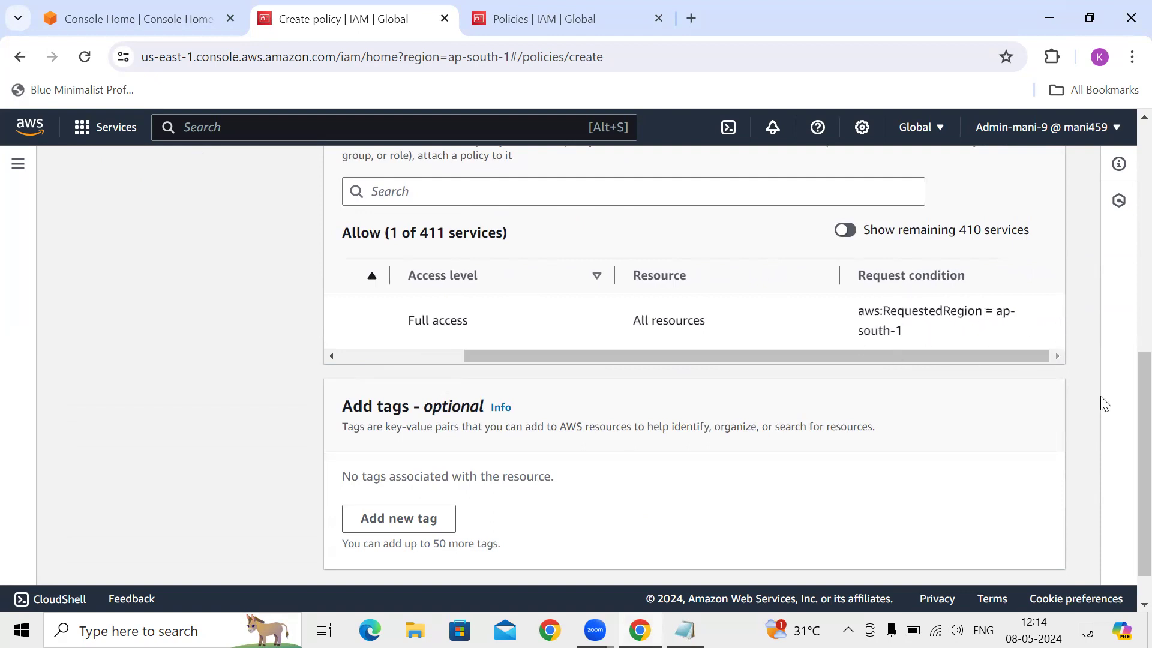
scroll(1127, 460, "down", 1)
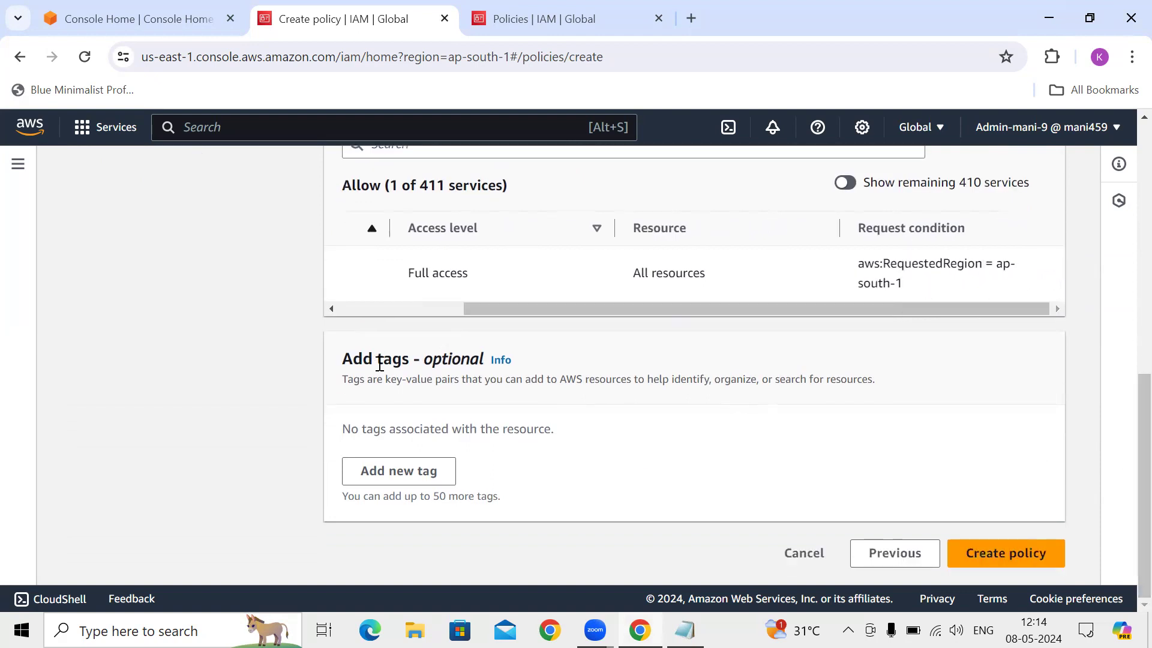
left_click(1019, 561)
left_click(999, 560)
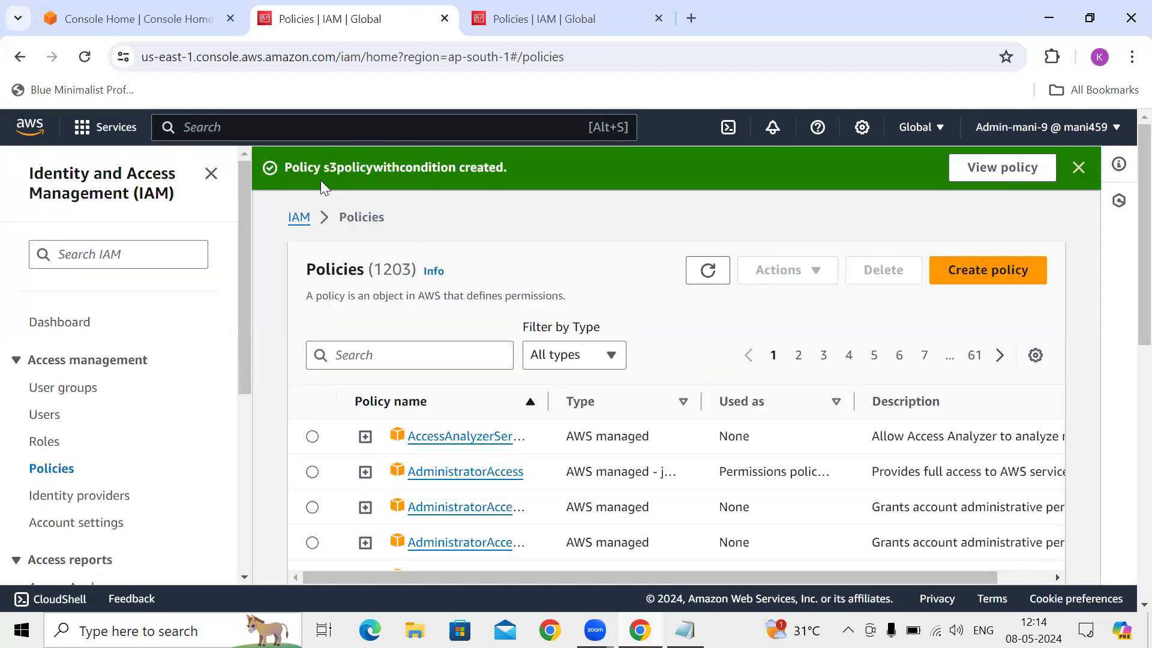
left_click_drag(292, 169, 536, 172)
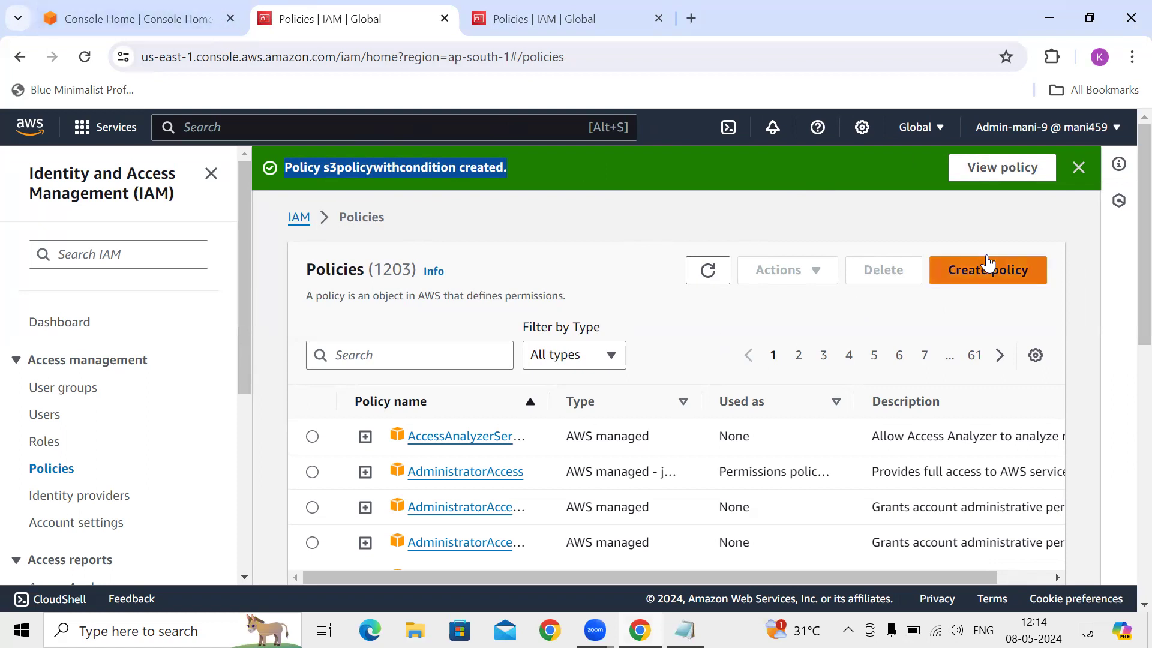
left_click(1079, 167)
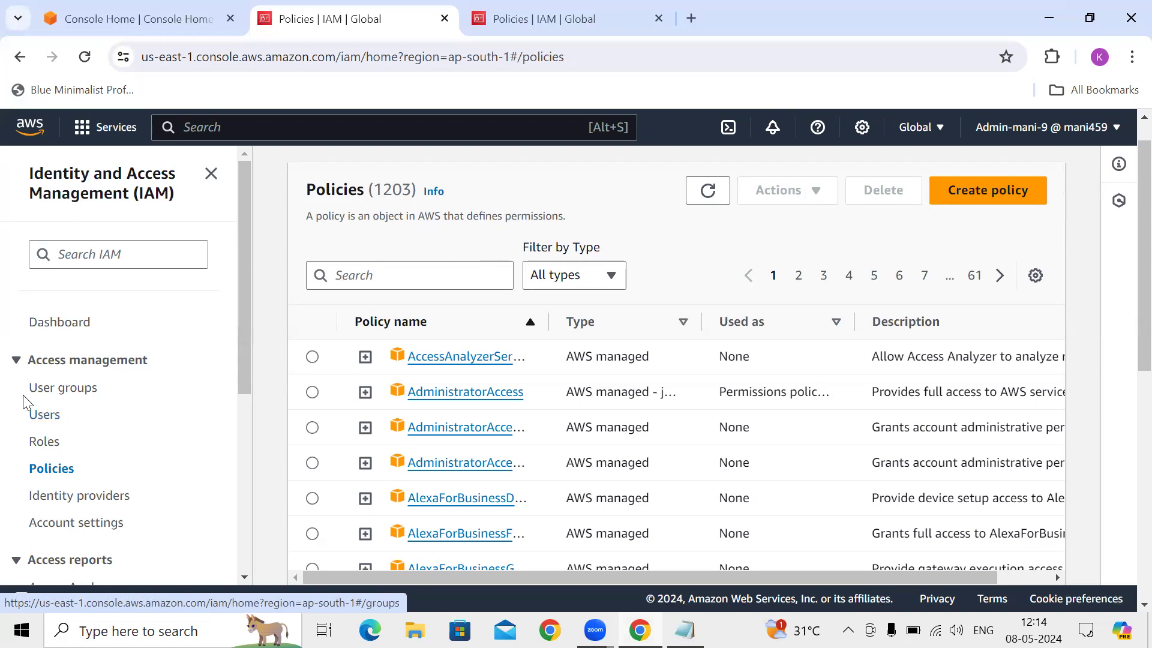
- Start creating a new IAM user and name it s3userwithcondition
left_click(53, 422)
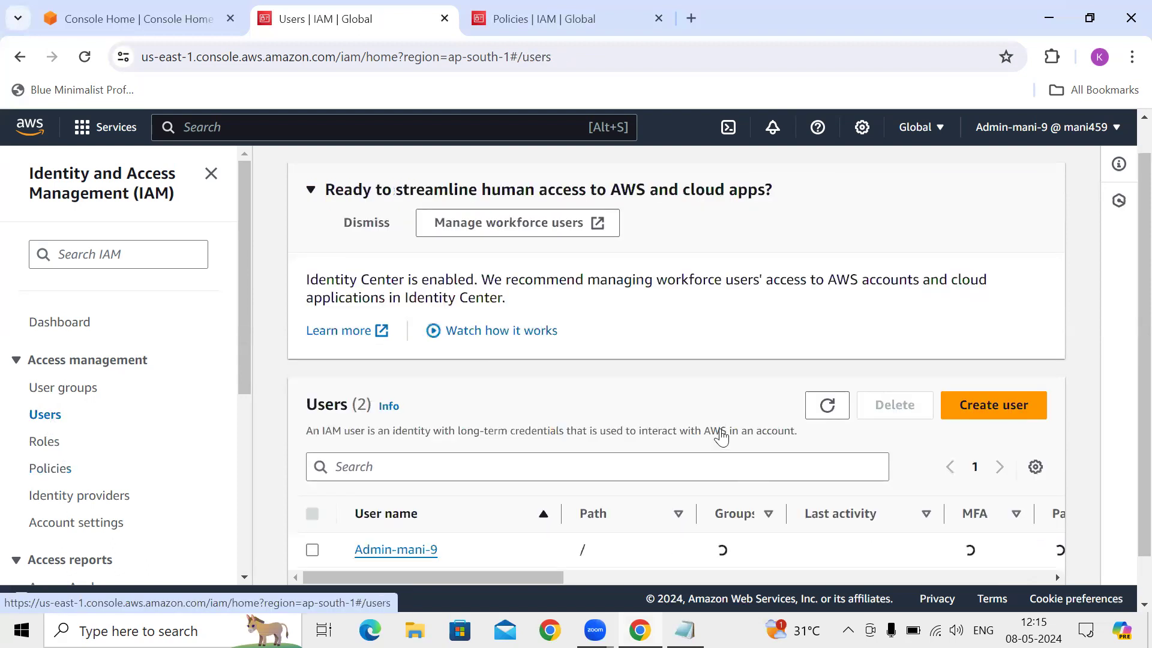
scroll(714, 429, "down", 1)
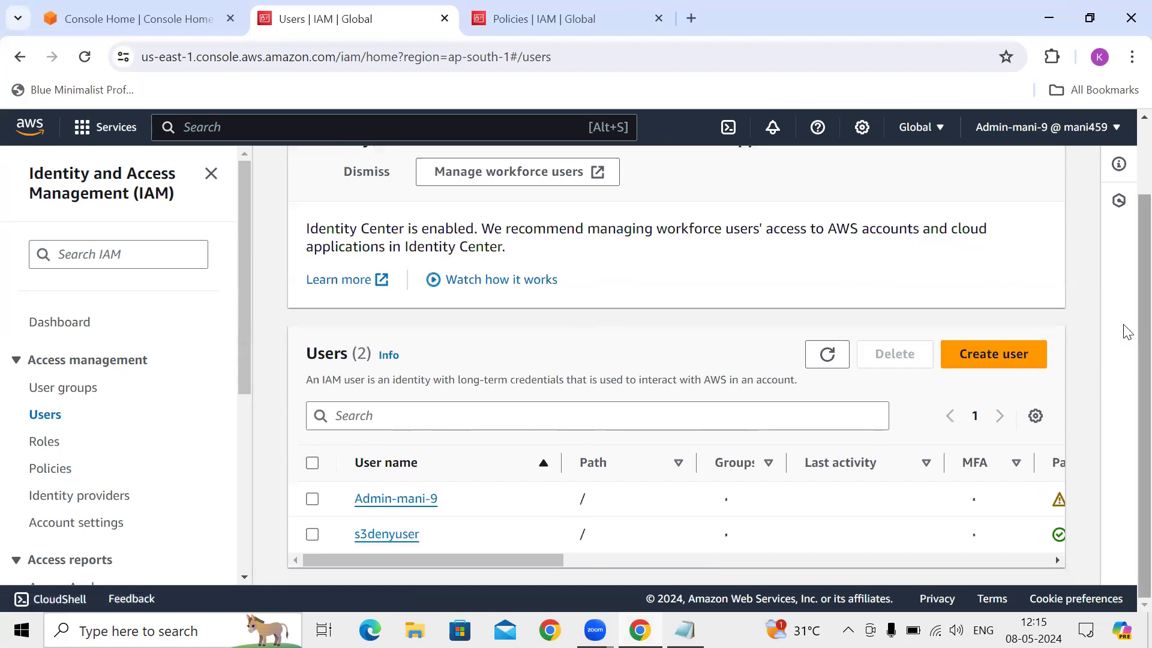
left_click(1007, 365)
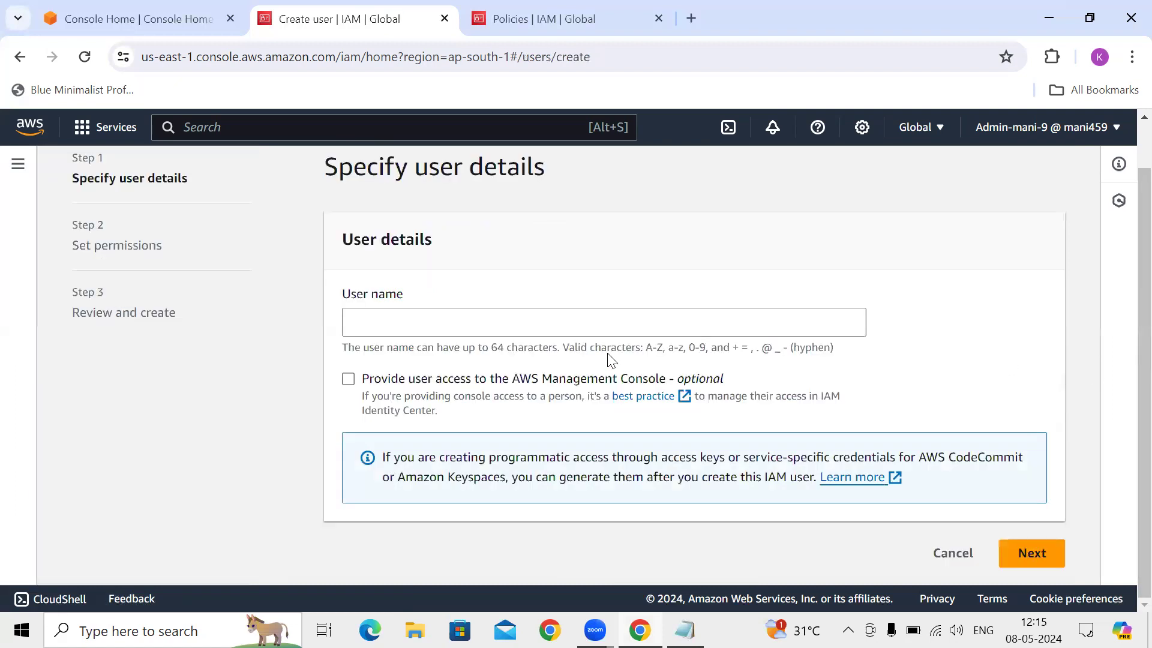
left_click(573, 323)
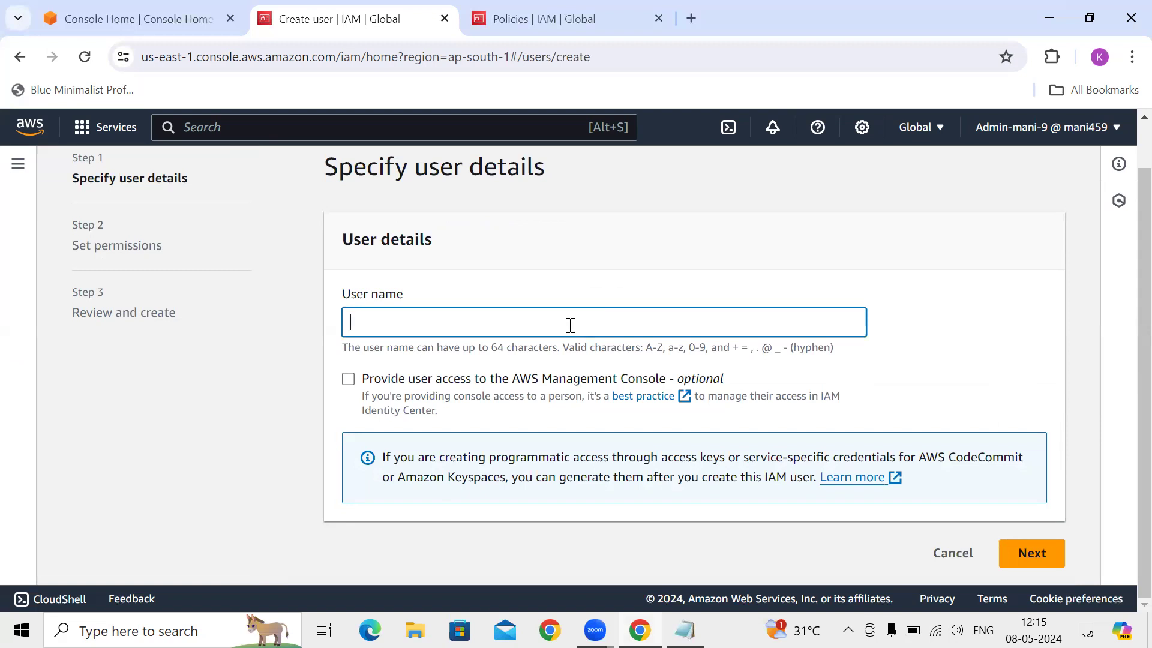
type("s3userwithconition")
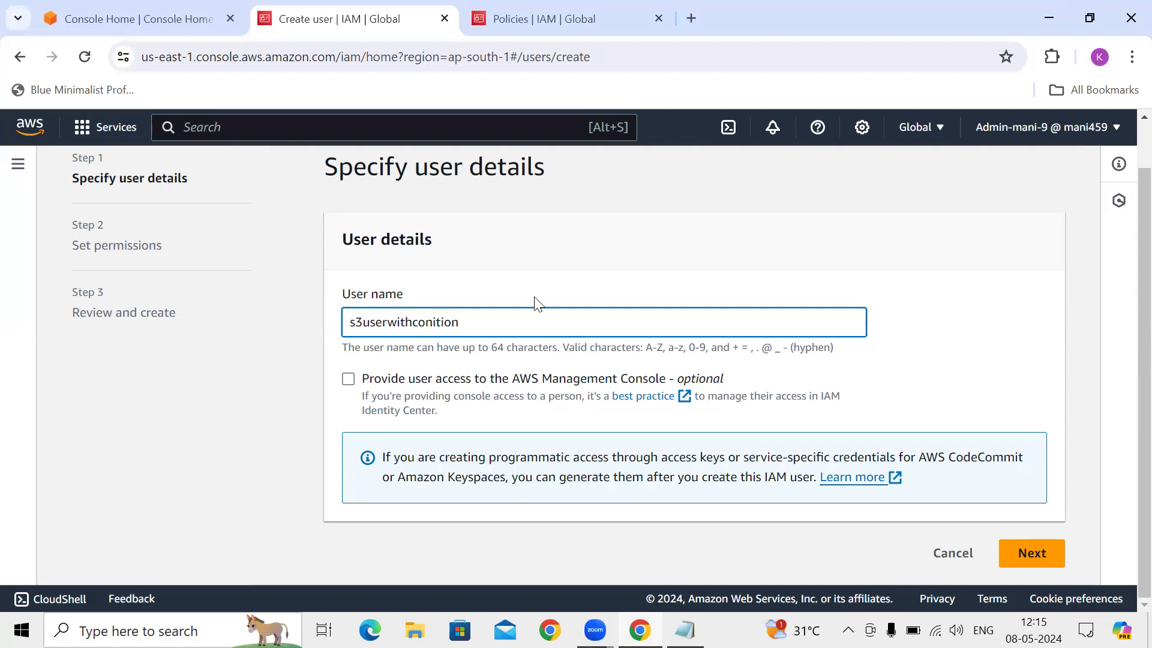
key("BackSpace")
key("BackSpace")
type("tion")
left_click(350, 322)
left_click_drag(350, 322, 471, 325)
left_click(485, 323)
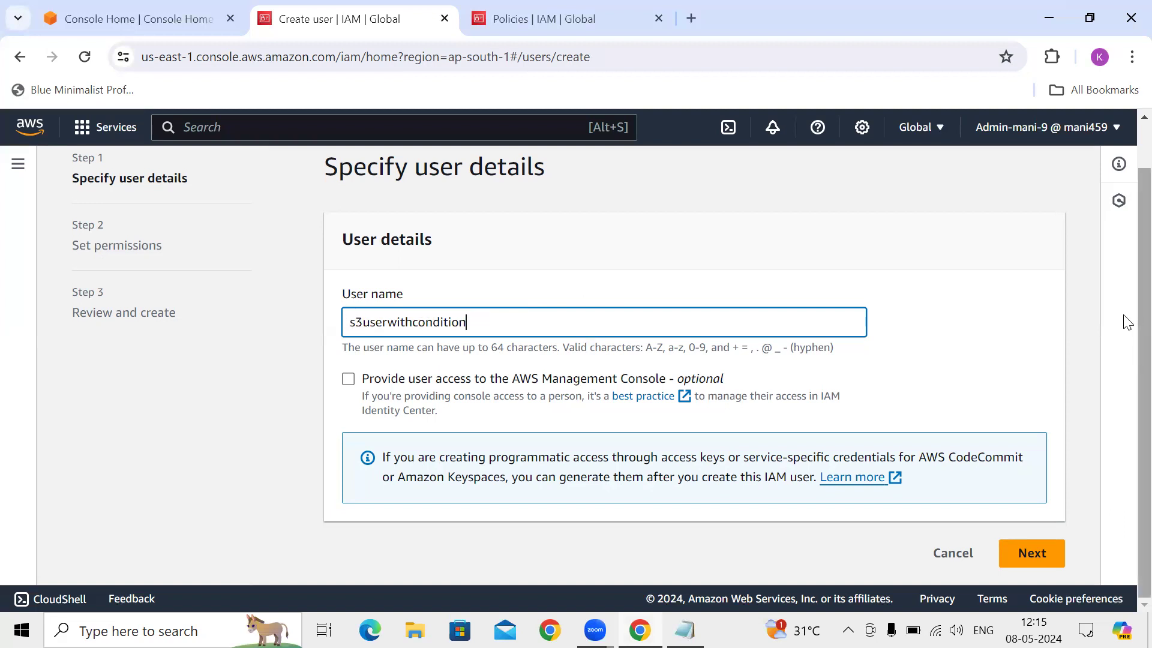
- Give the user Management Console access as an IAM user with an autogenerated password and no forced password change at next sign-in
left_click(348, 378)
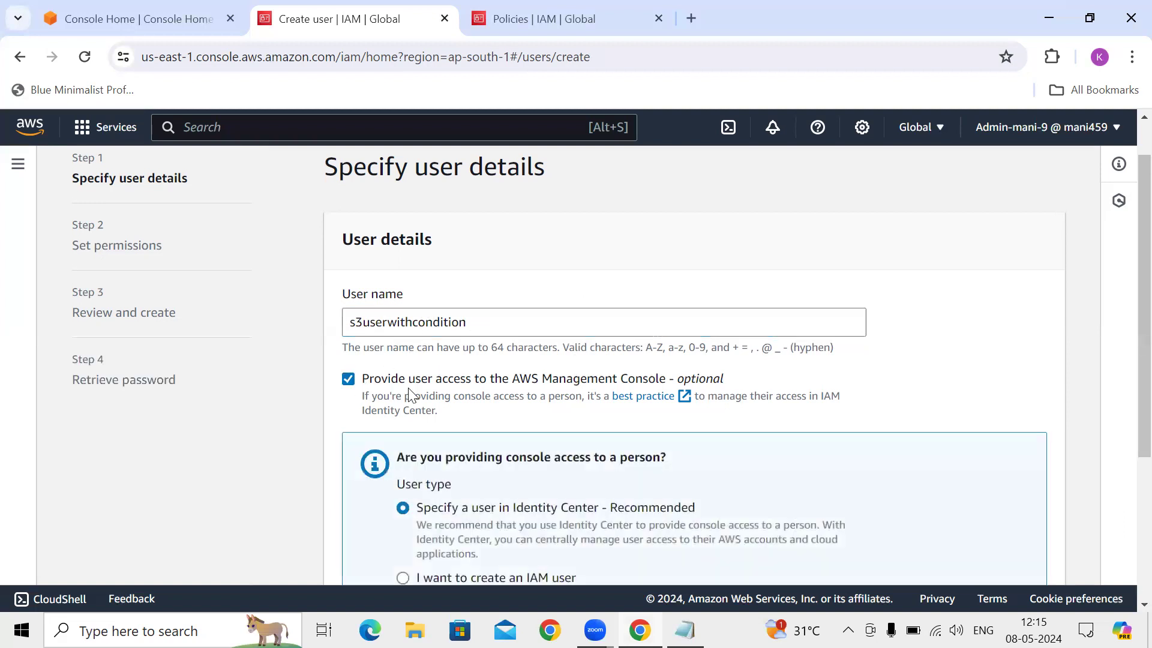
scroll(1124, 260, "down", 4)
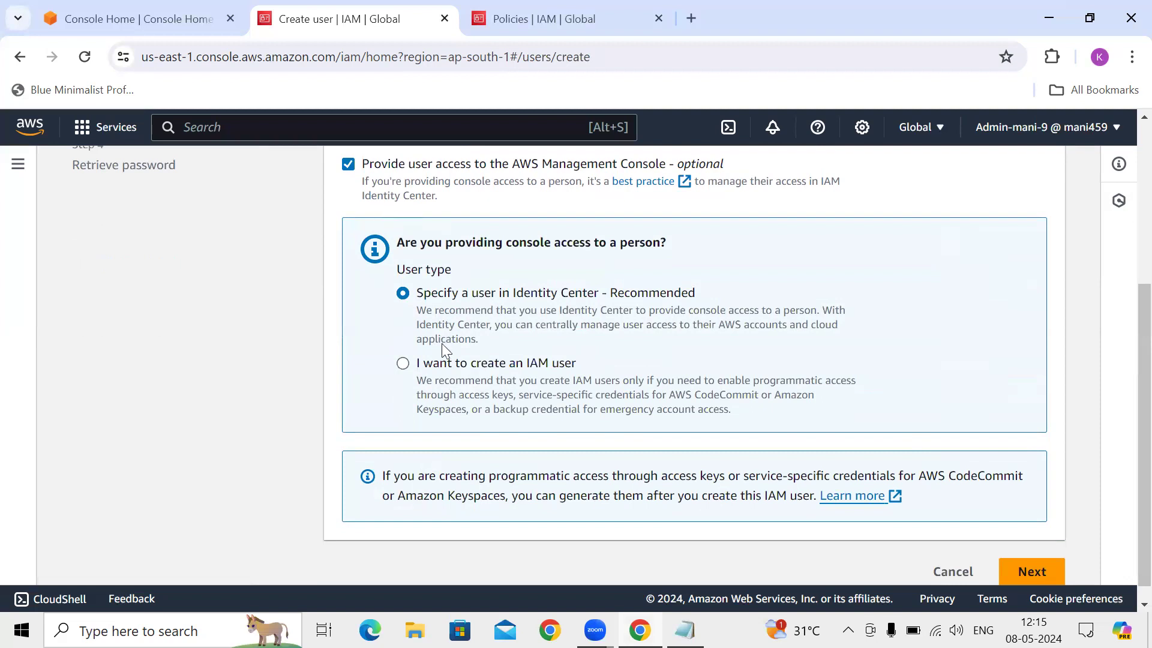
left_click(404, 365)
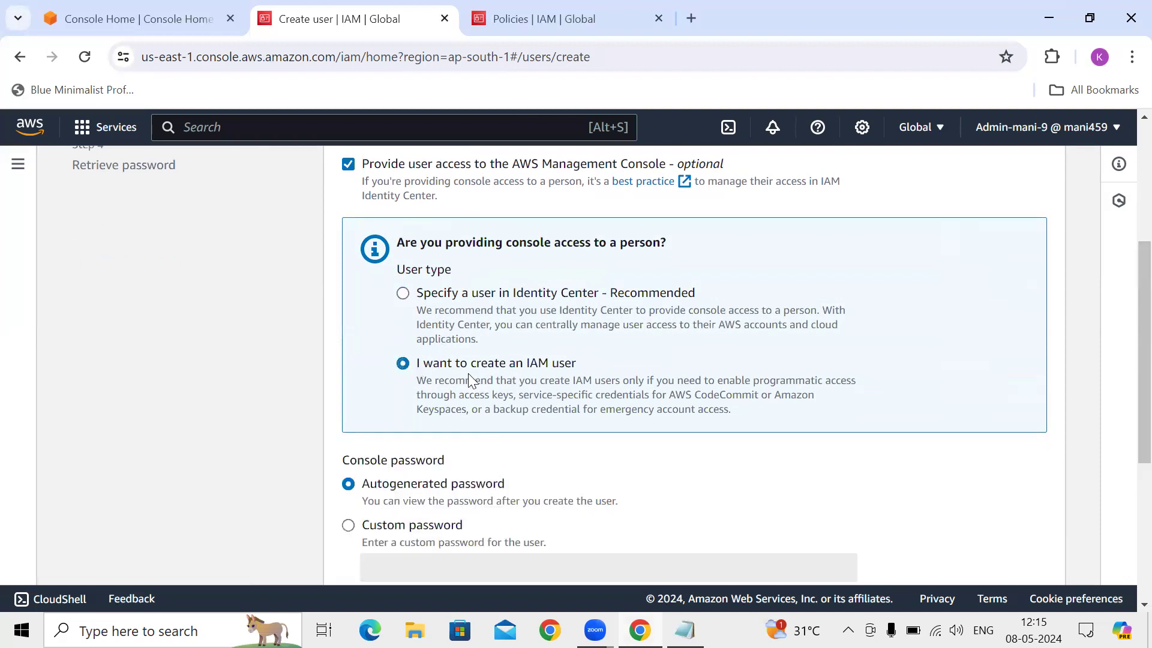
scroll(1126, 360, "down", 5)
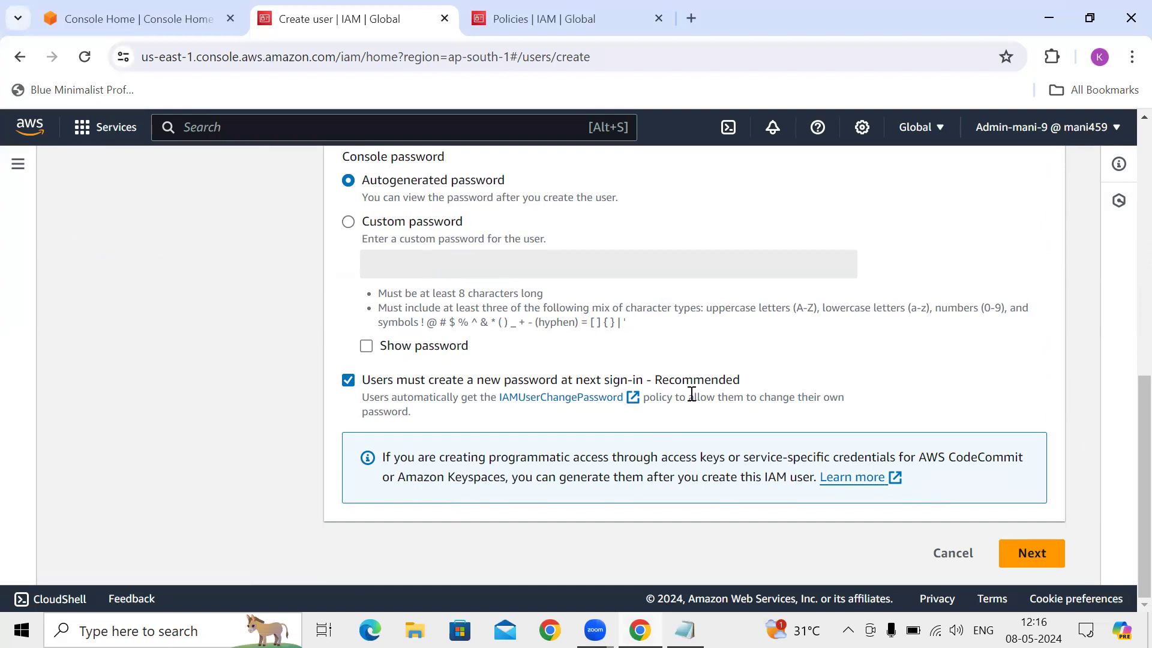
left_click(348, 381)
left_click(1048, 553)
- Set the new user's permissions option to Attach policies directly
scroll(1127, 432, "down", 1)
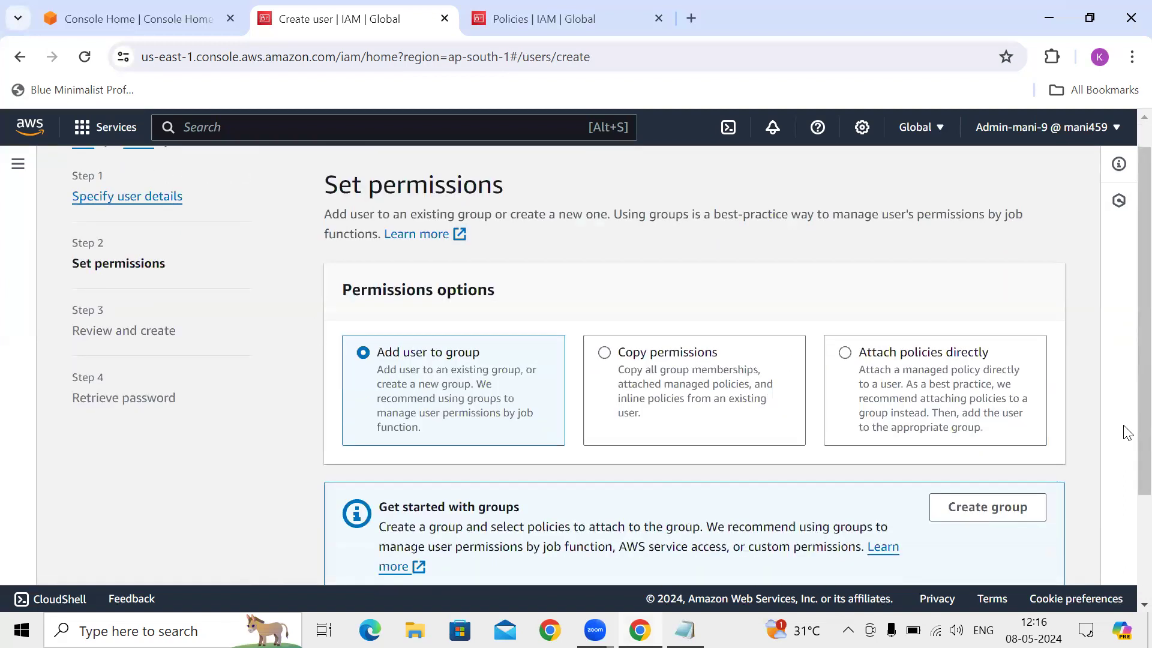
scroll(1127, 432, "down", 2)
left_click_drag(340, 207, 488, 226)
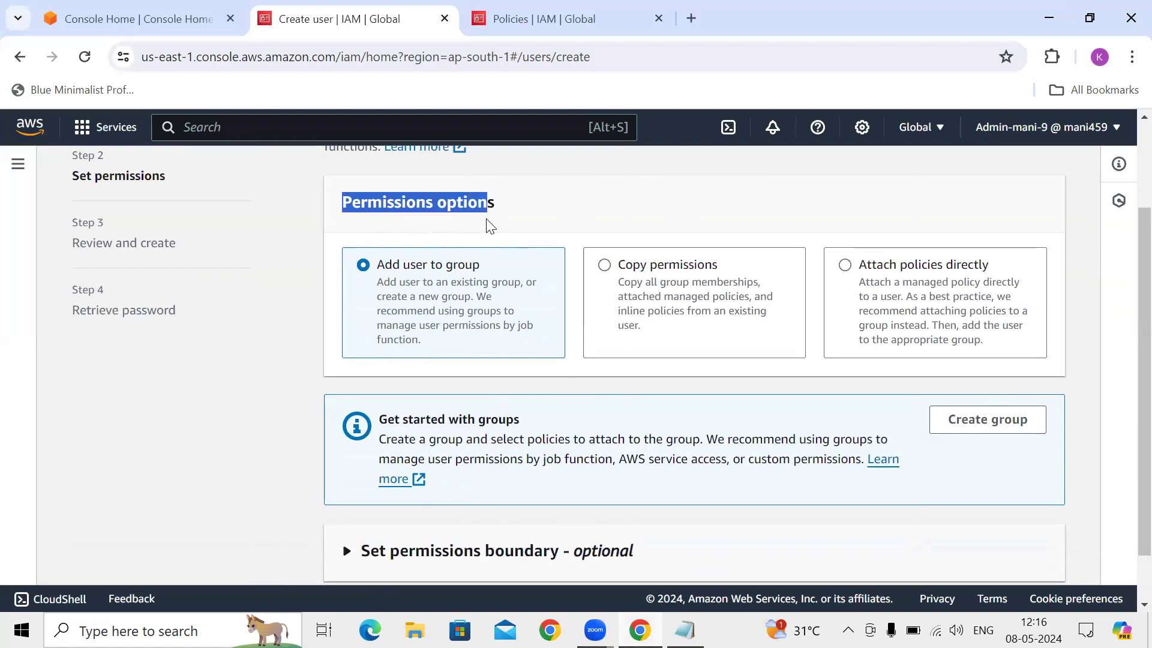
left_click(846, 266)
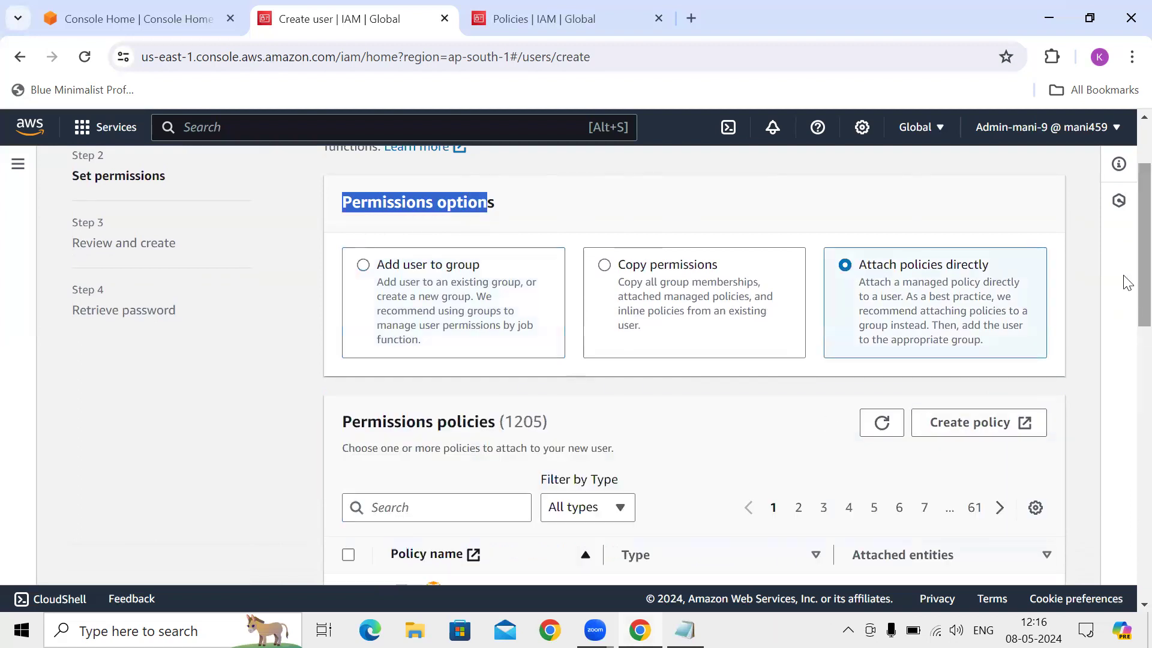
- Filter the permissions policies to Customer managed, select s3policywithcondition for the user, and continue to the review stage
scroll(1124, 304, "down", 6)
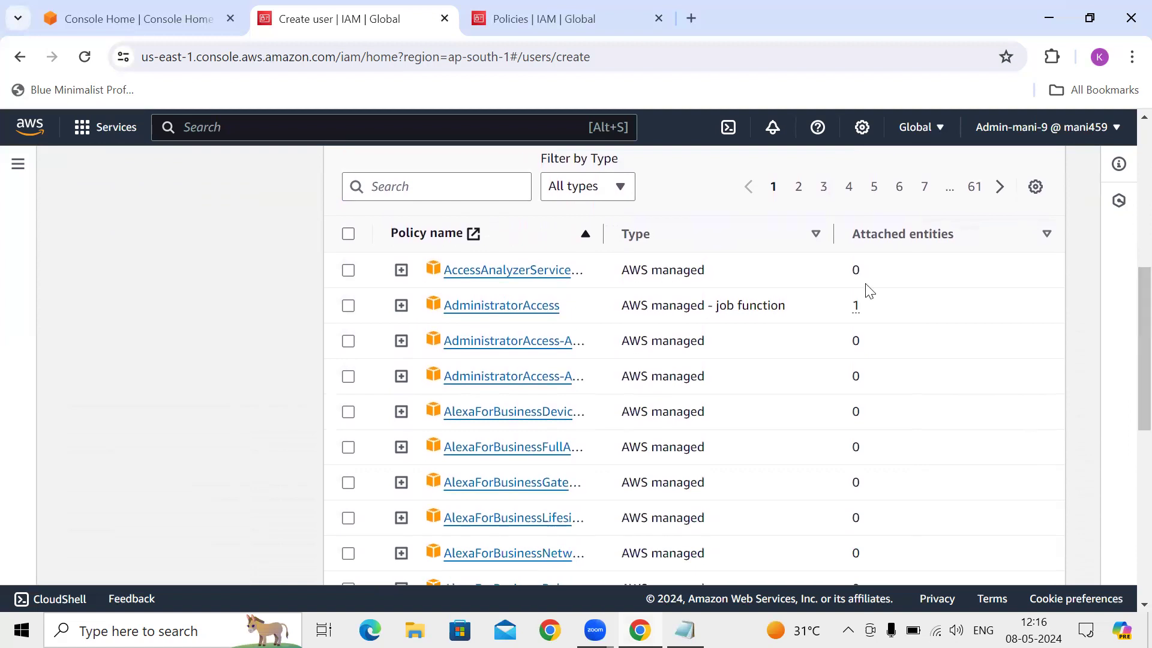
left_click(618, 189)
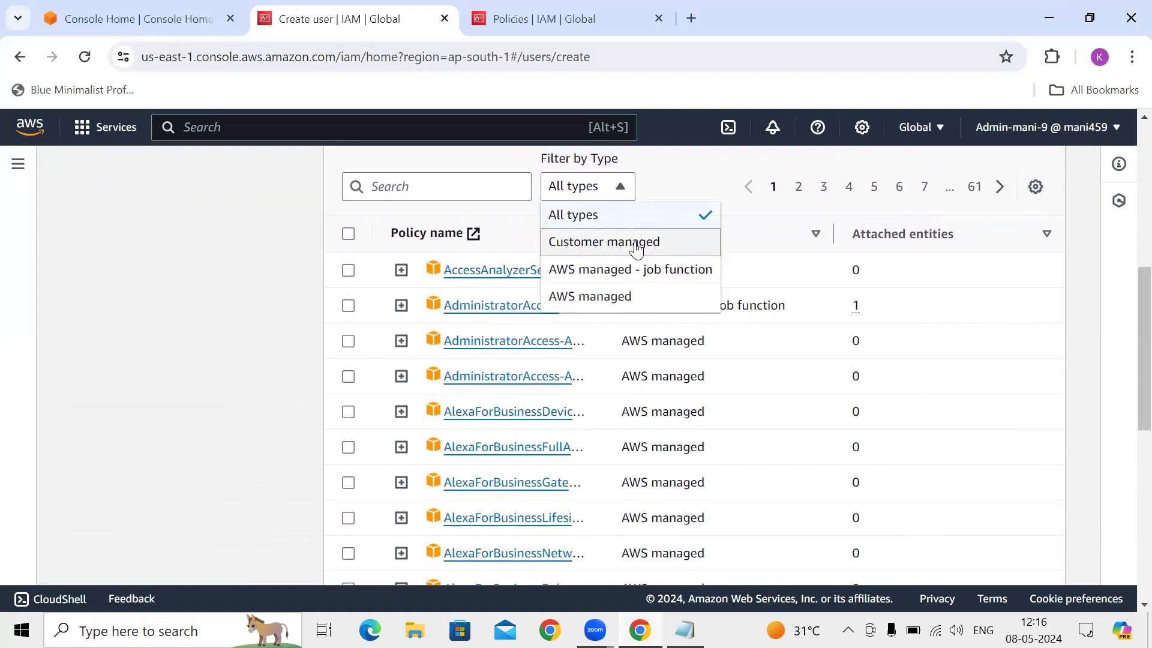
left_click(634, 247)
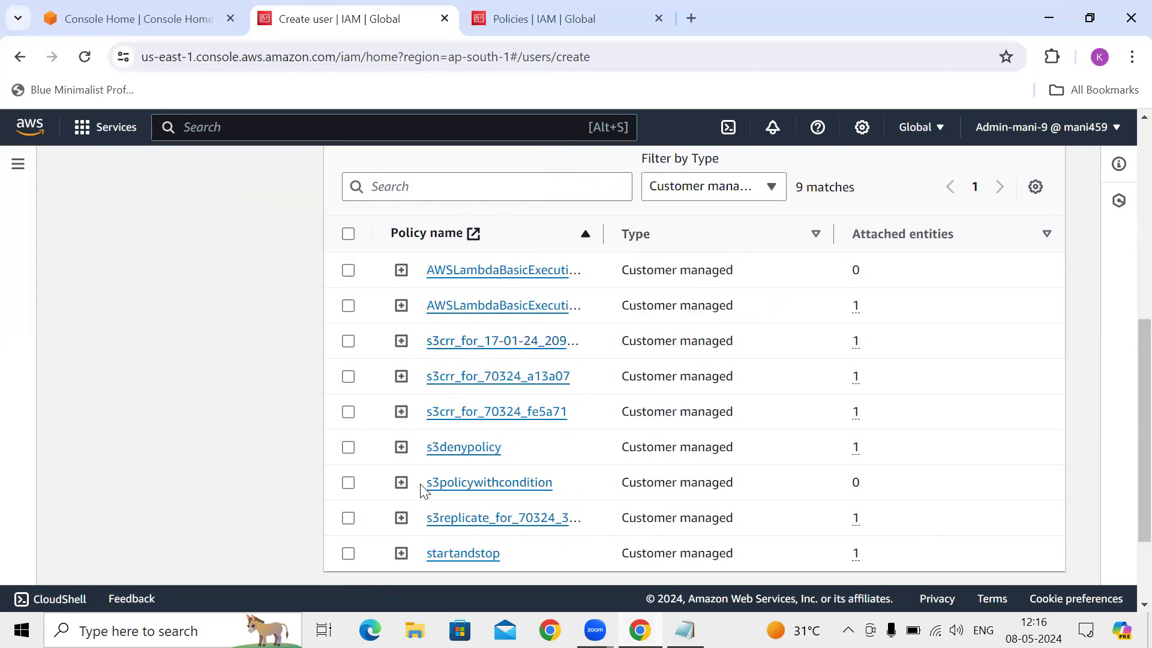
left_click_drag(426, 482, 570, 486)
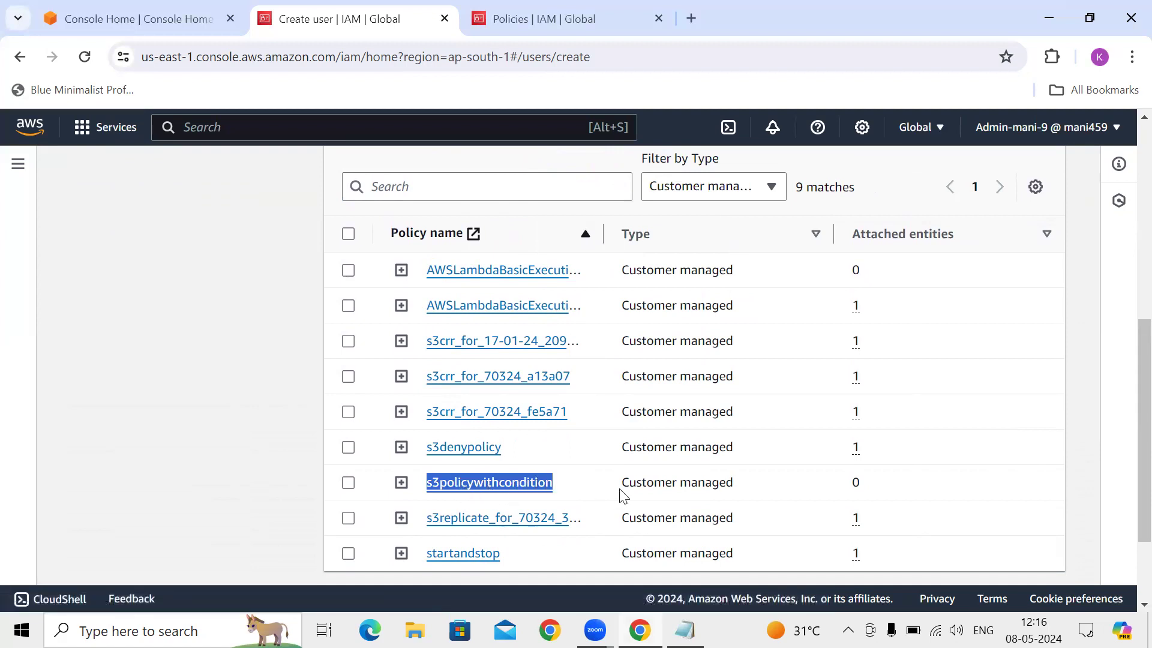
left_click(348, 484)
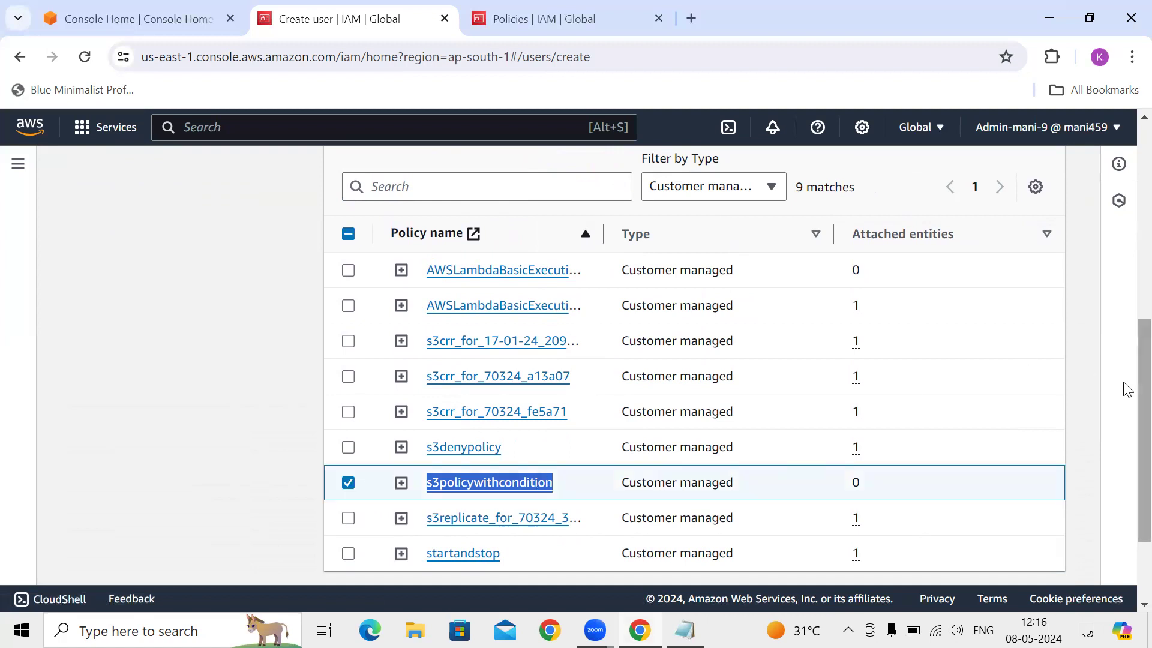
scroll(1127, 389, "down", 3)
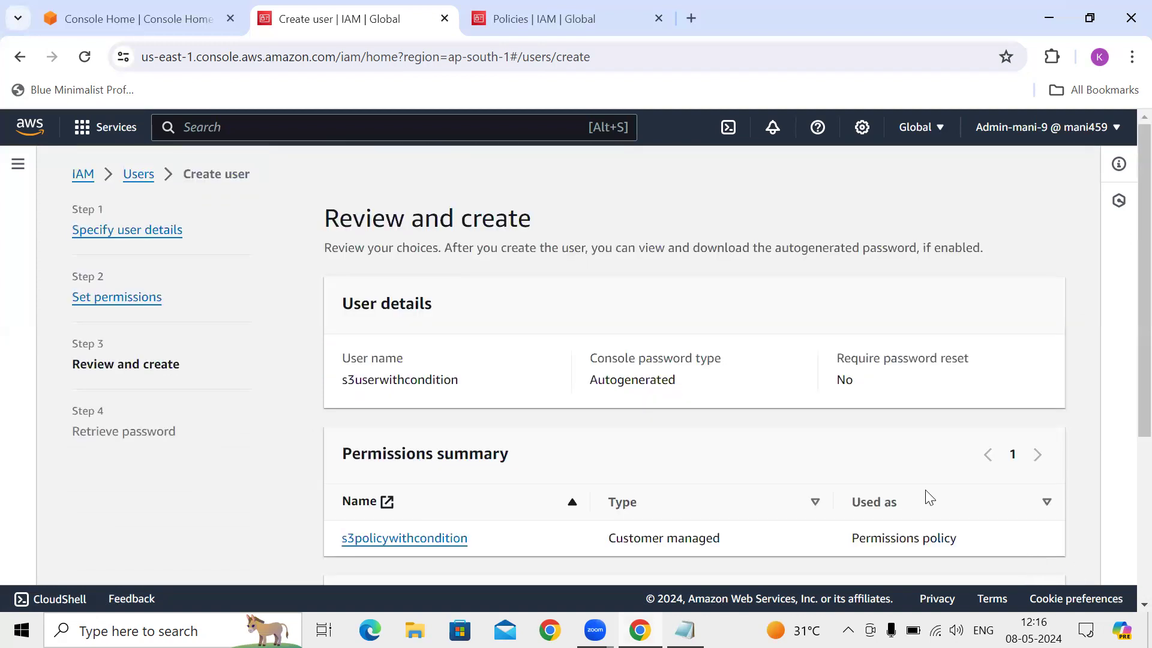
scroll(1126, 350, "down", 5)
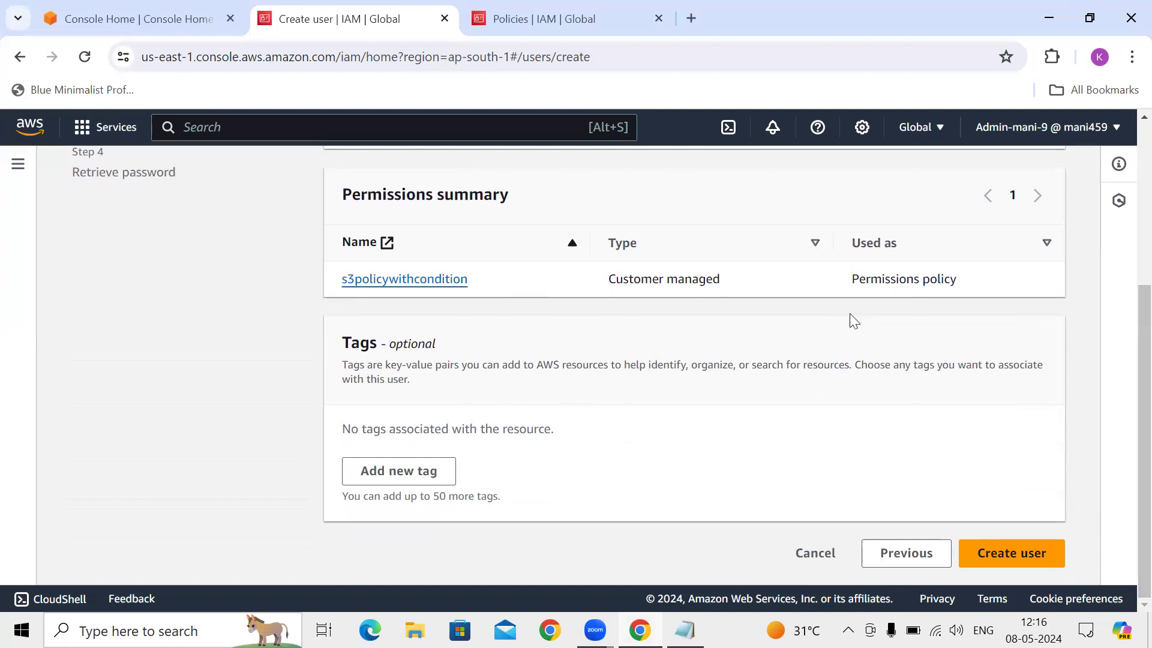
- Review the details and permissions summary of s3userwithcondition and create the user
scroll(852, 319, "up", 5)
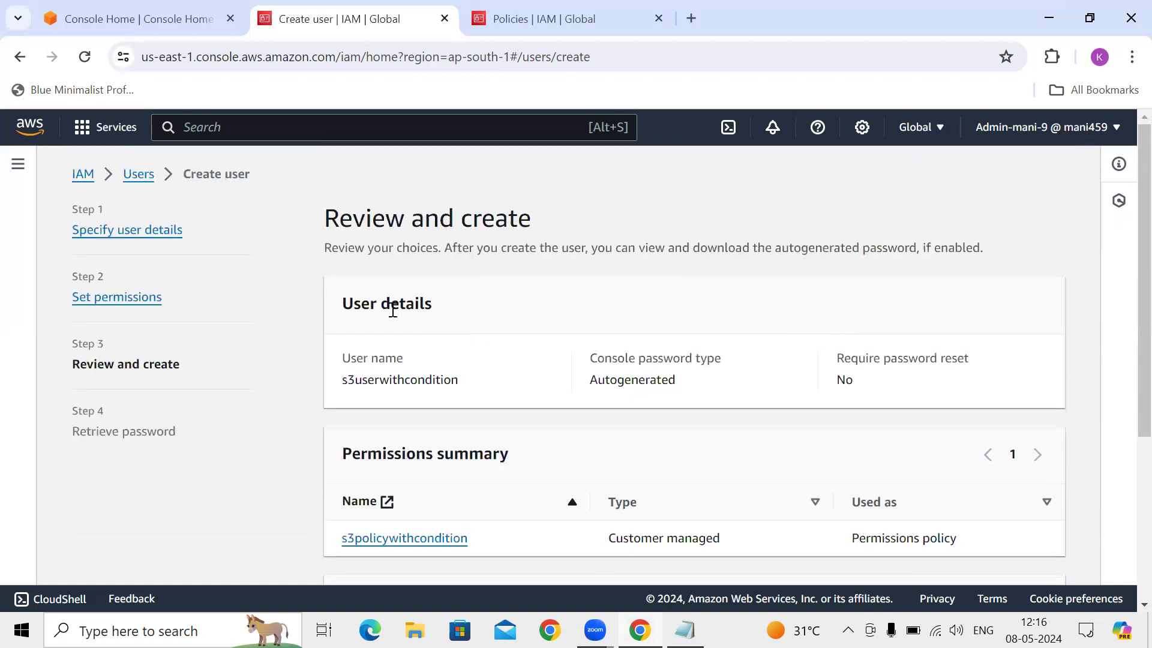
triple_click(507, 214)
scroll(771, 382, "down", 5)
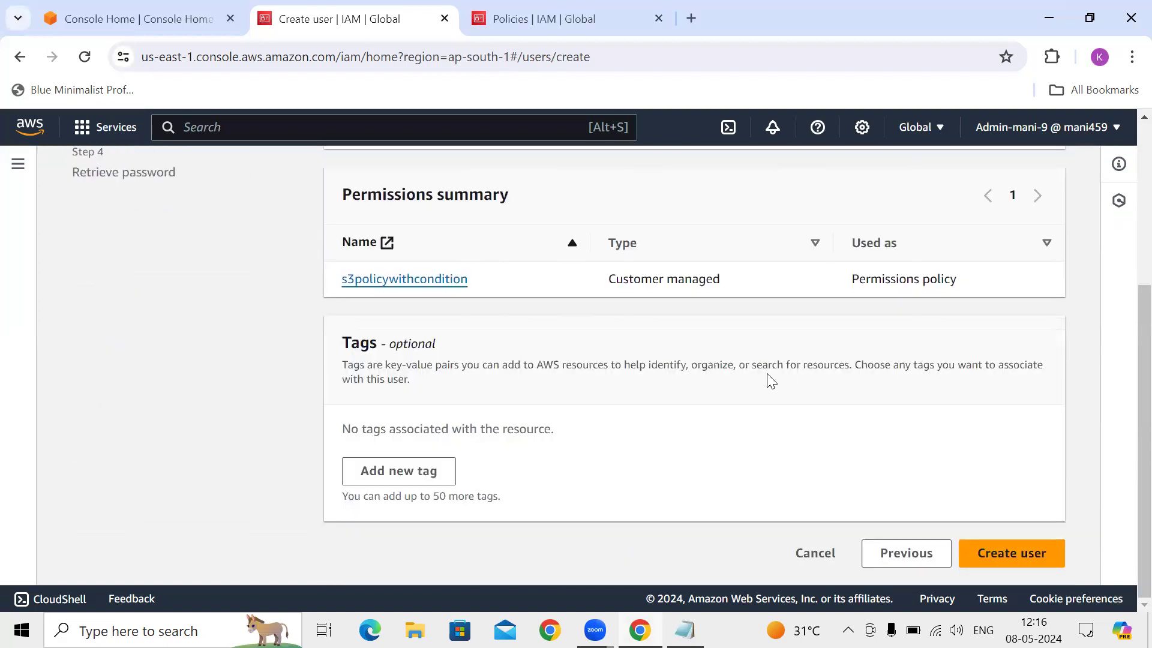
left_click(1012, 567)
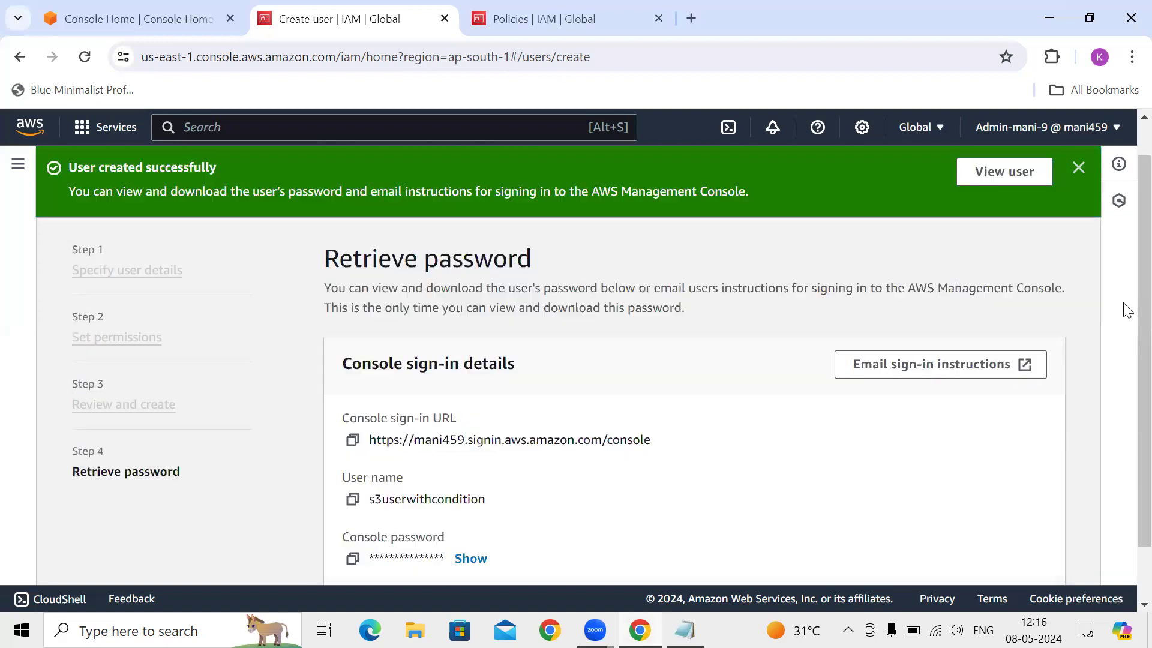
scroll(1125, 336, "down", 2)
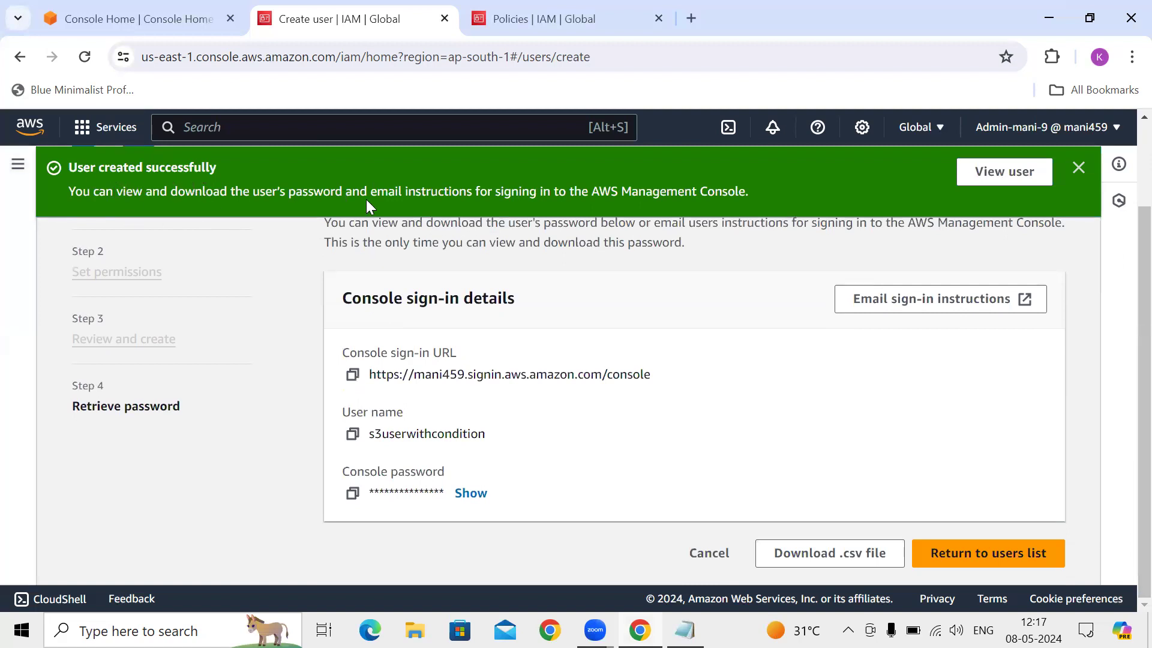
left_click_drag(70, 166, 226, 171)
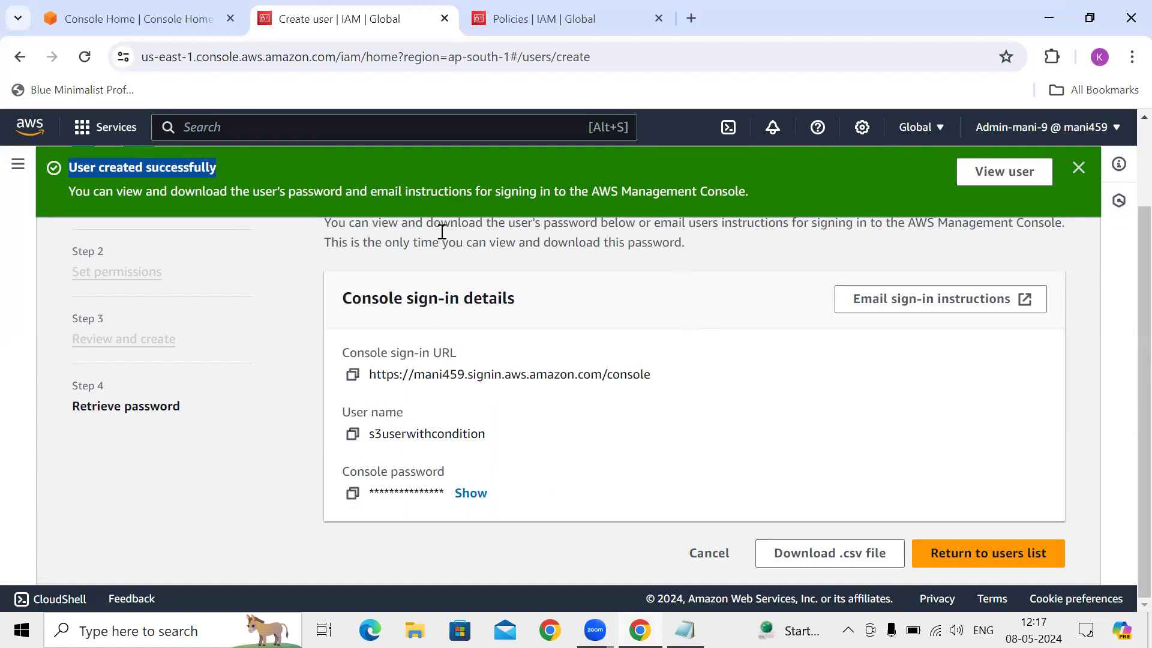
- In a new Incognito window, load aws.amazon.com/console/ and go to the AWS sign-in page
left_click(1128, 59)
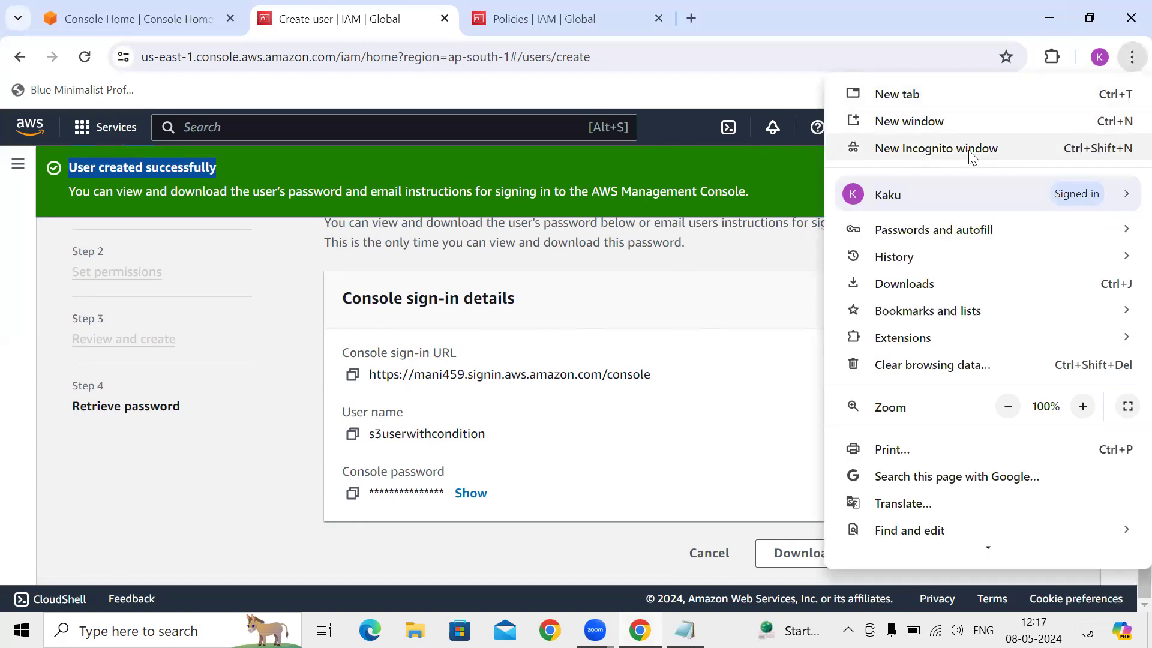
left_click(972, 157)
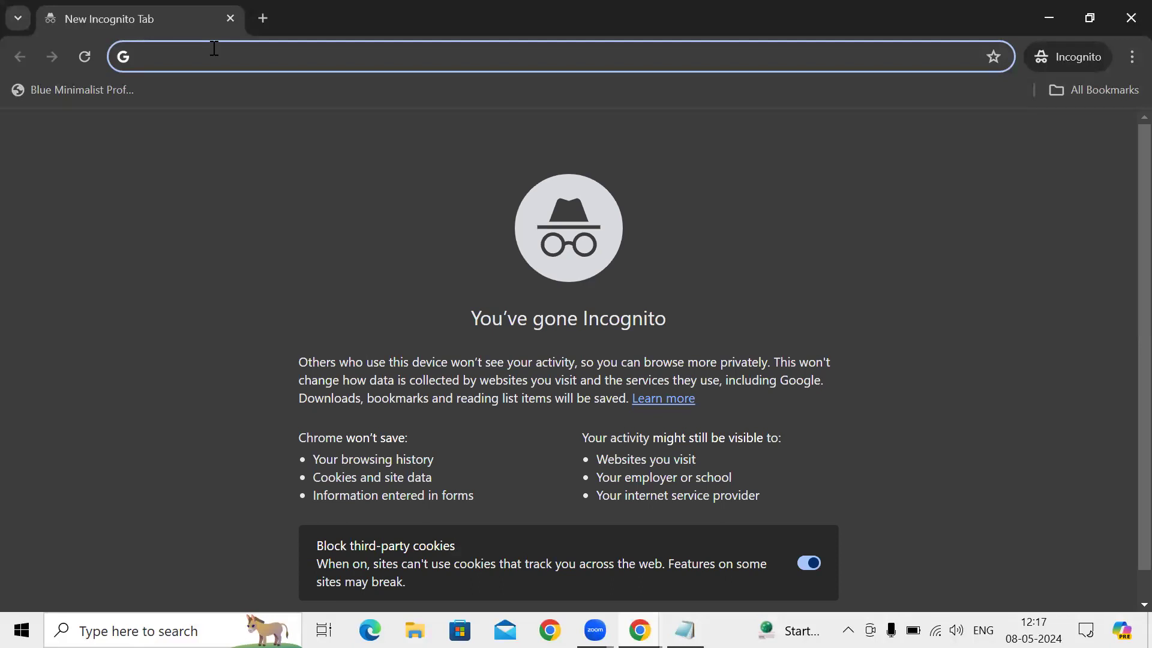
type("aws.amazon.com/console/")
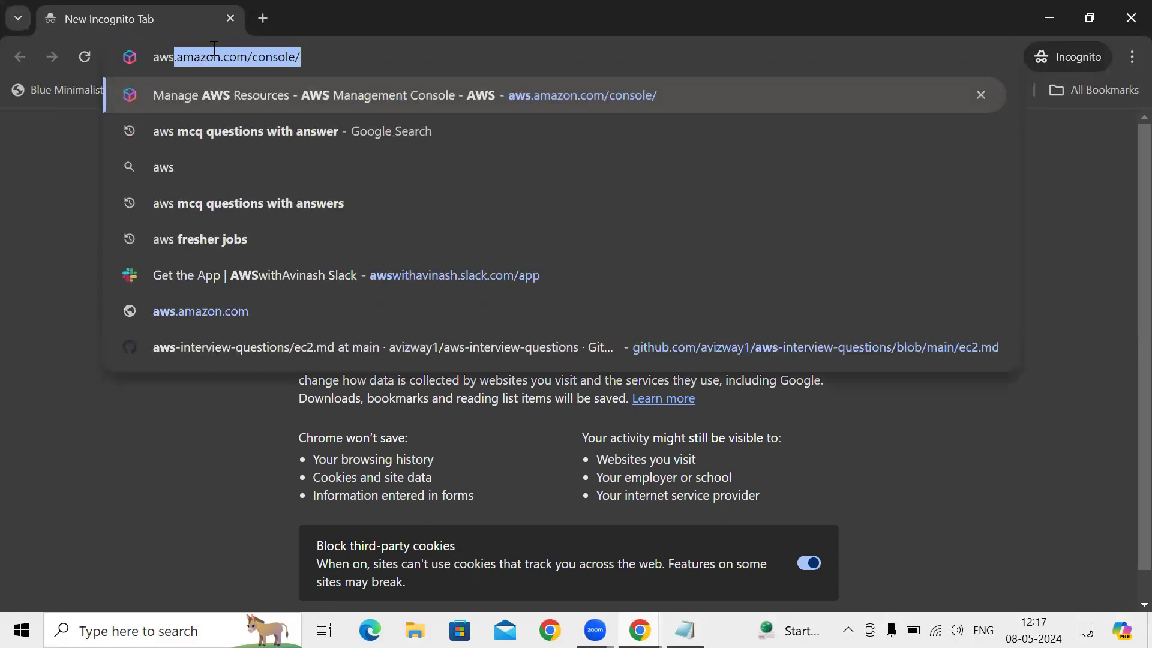
key("Return")
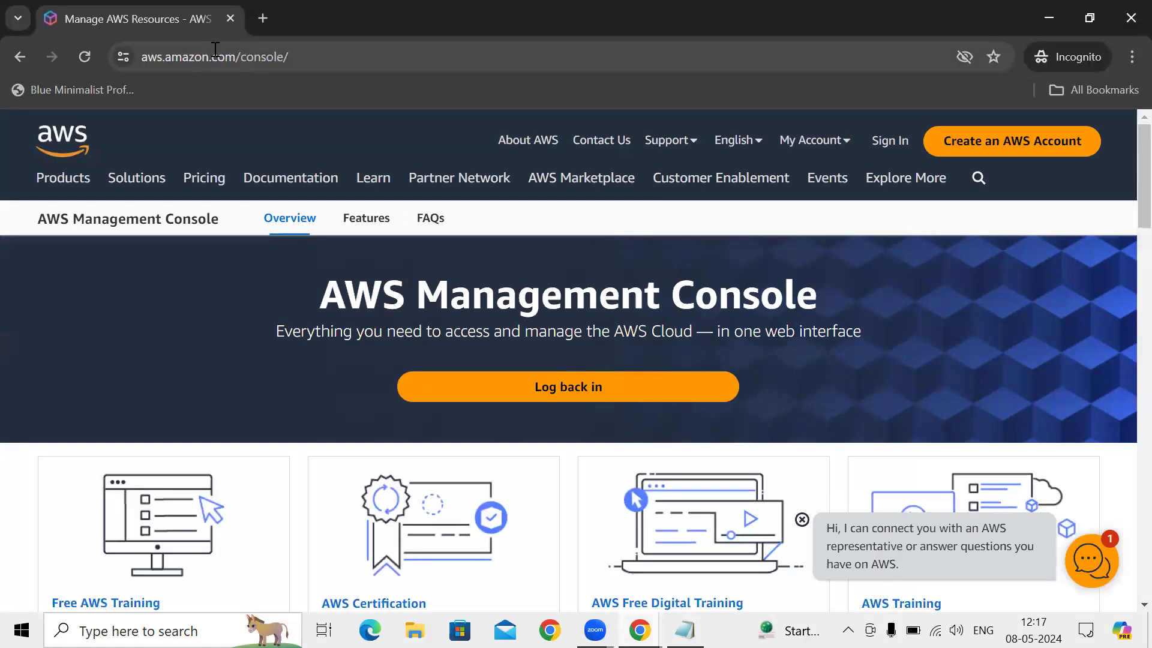
left_click(888, 145)
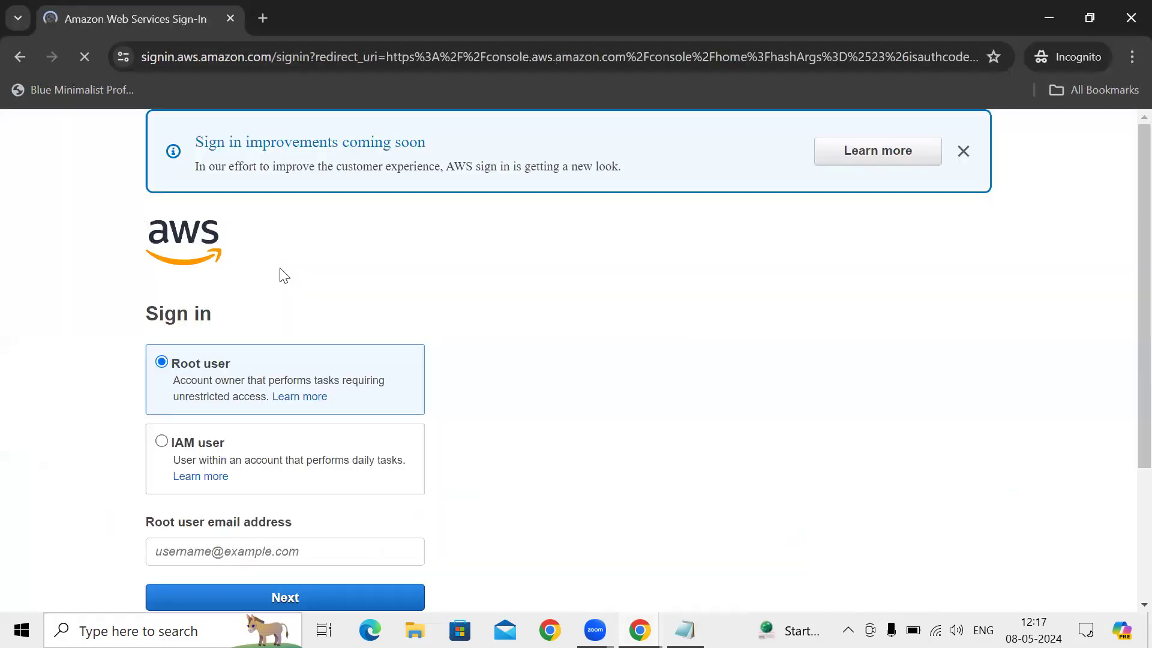
- Choose to sign in as an IAM user, enter the account alias and continue
left_click(254, 435)
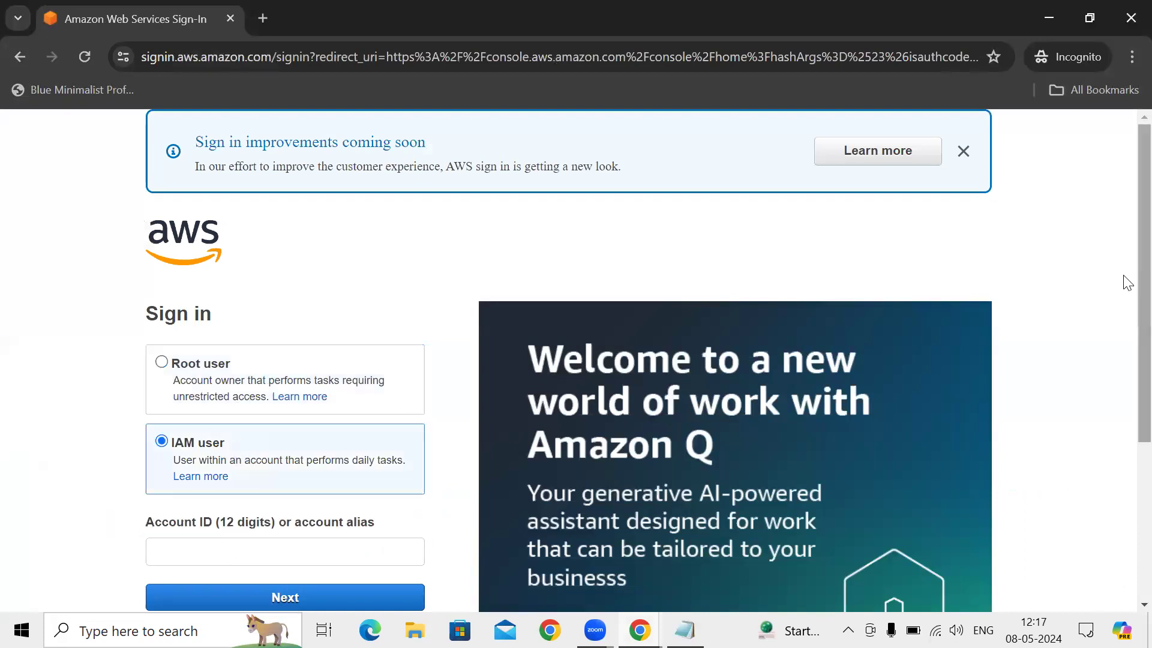
scroll(1124, 300, "down", 3)
left_click(288, 369)
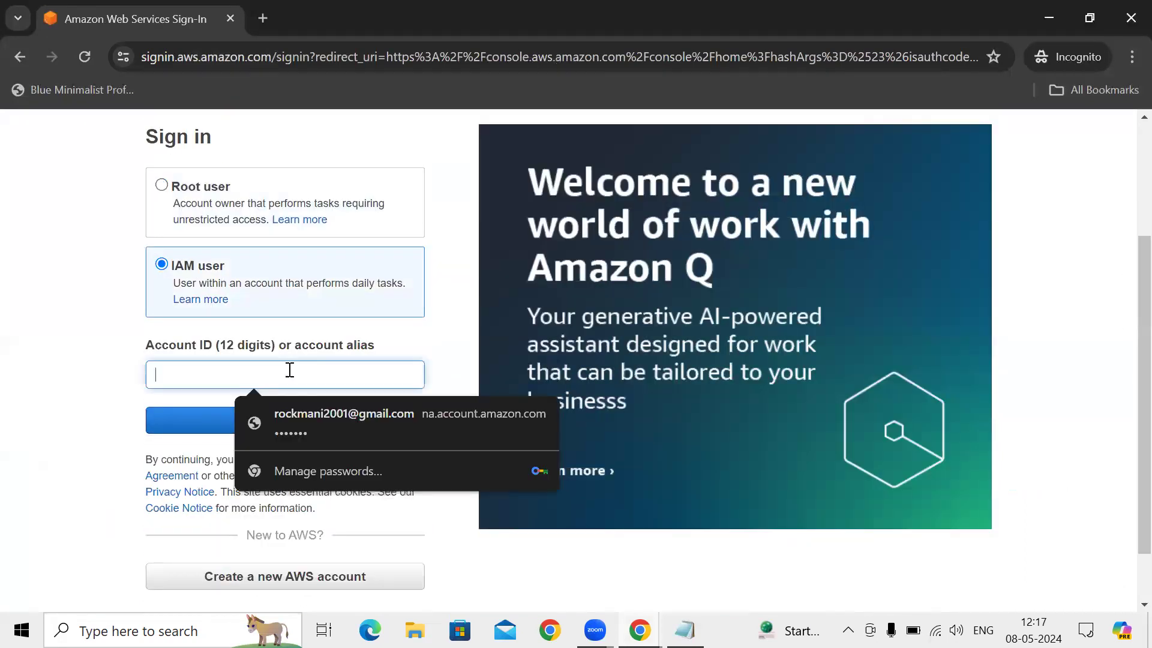
type("ma")
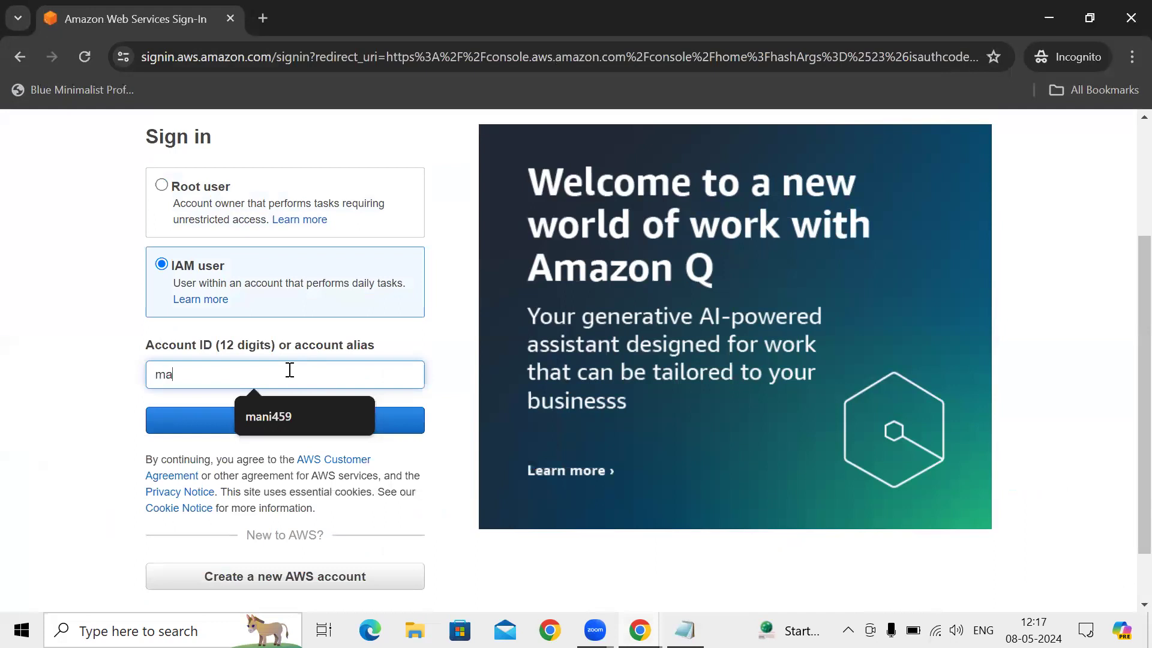
type("ni459")
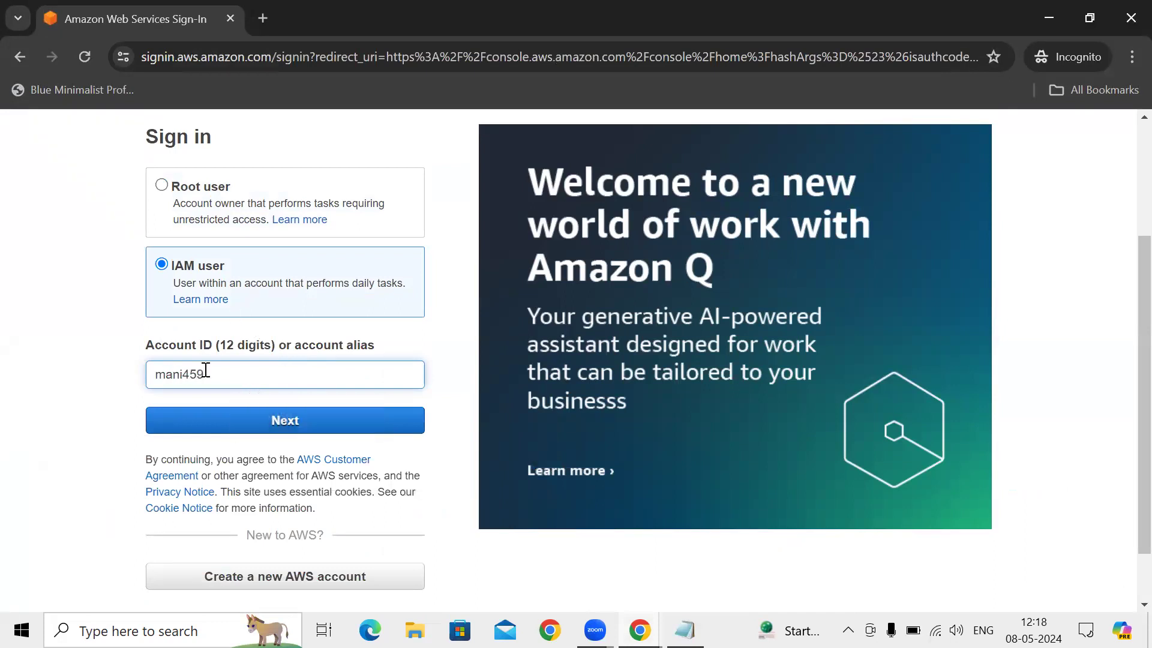
left_click(238, 418)
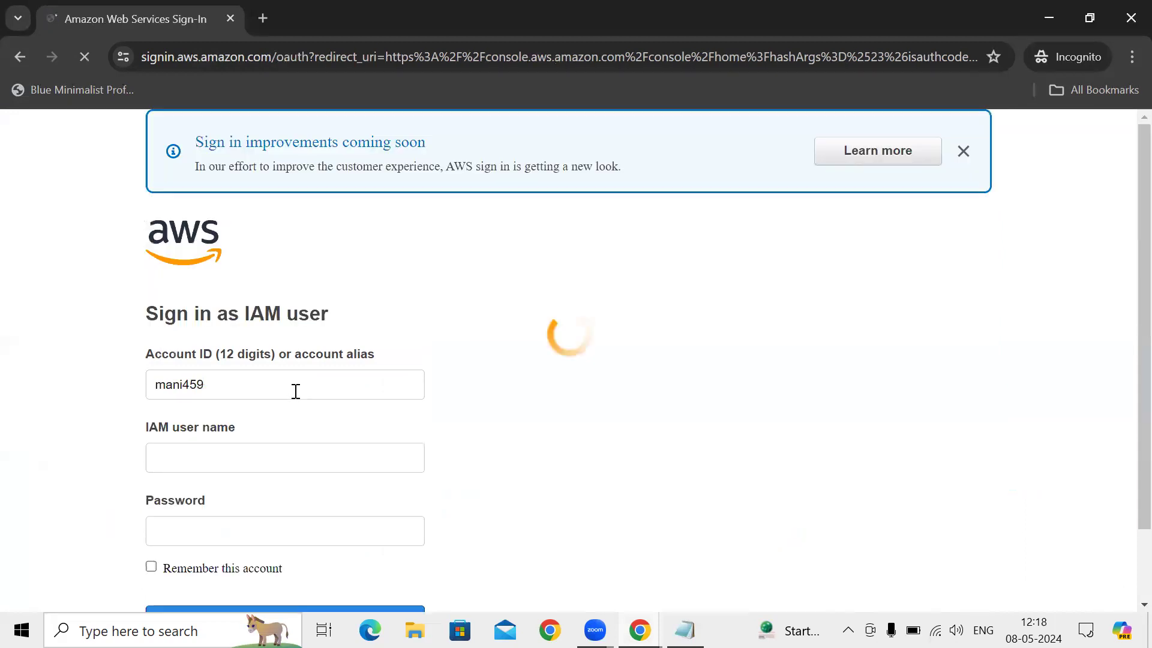
- Copy the user name s3userwithcondition from the Create user page and paste it as the IAM user name in the sign-in form
left_click(279, 464)
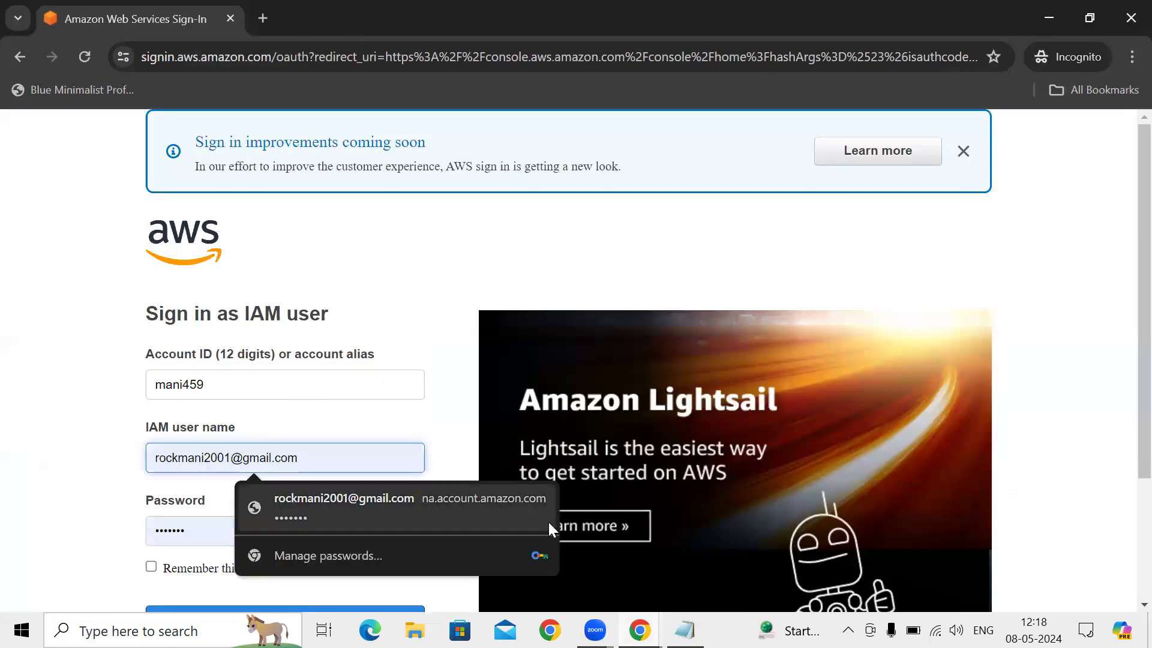
left_click(686, 630)
left_click(594, 573)
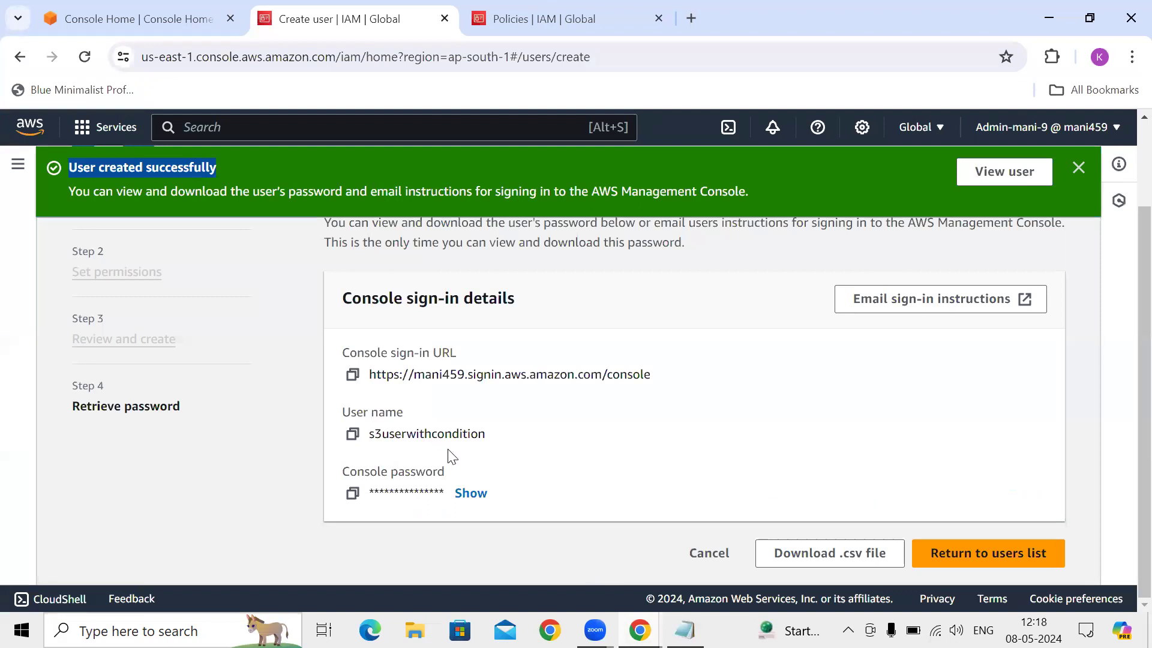
left_click(353, 435)
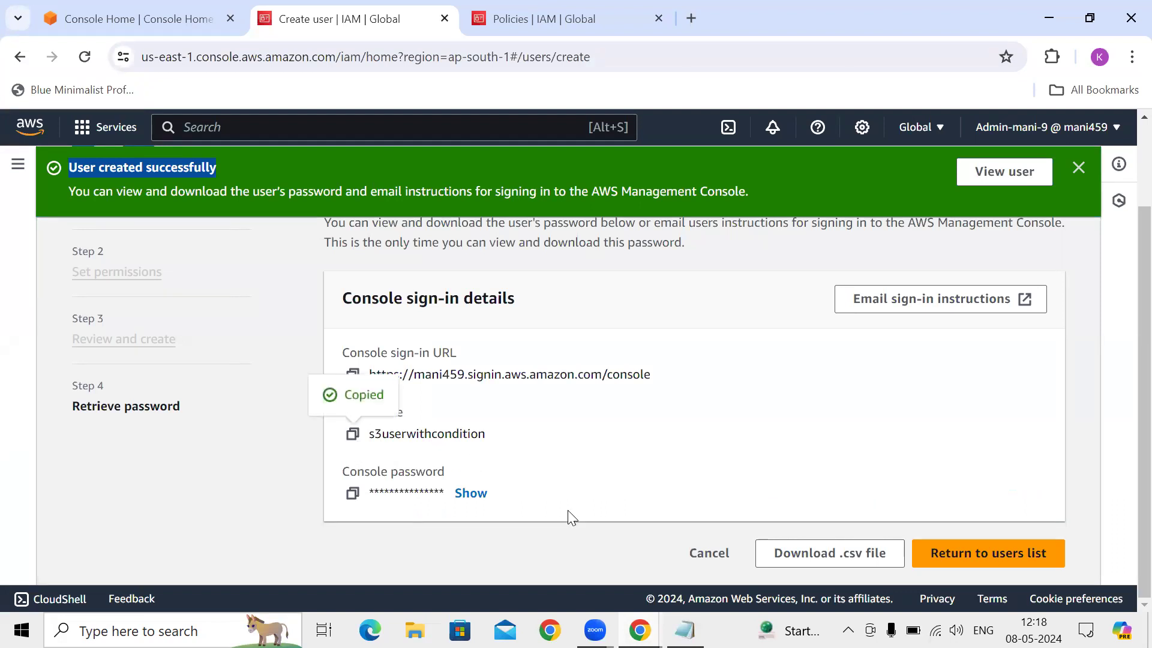
mouse_move(640, 630)
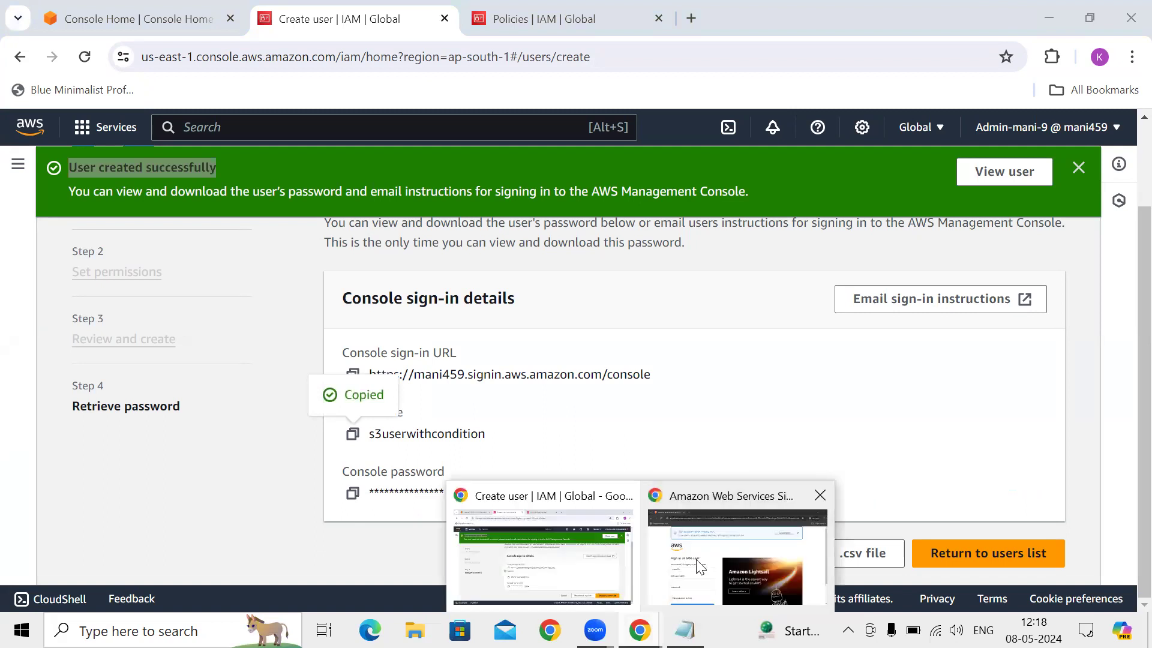
left_click(735, 552)
left_click(188, 450)
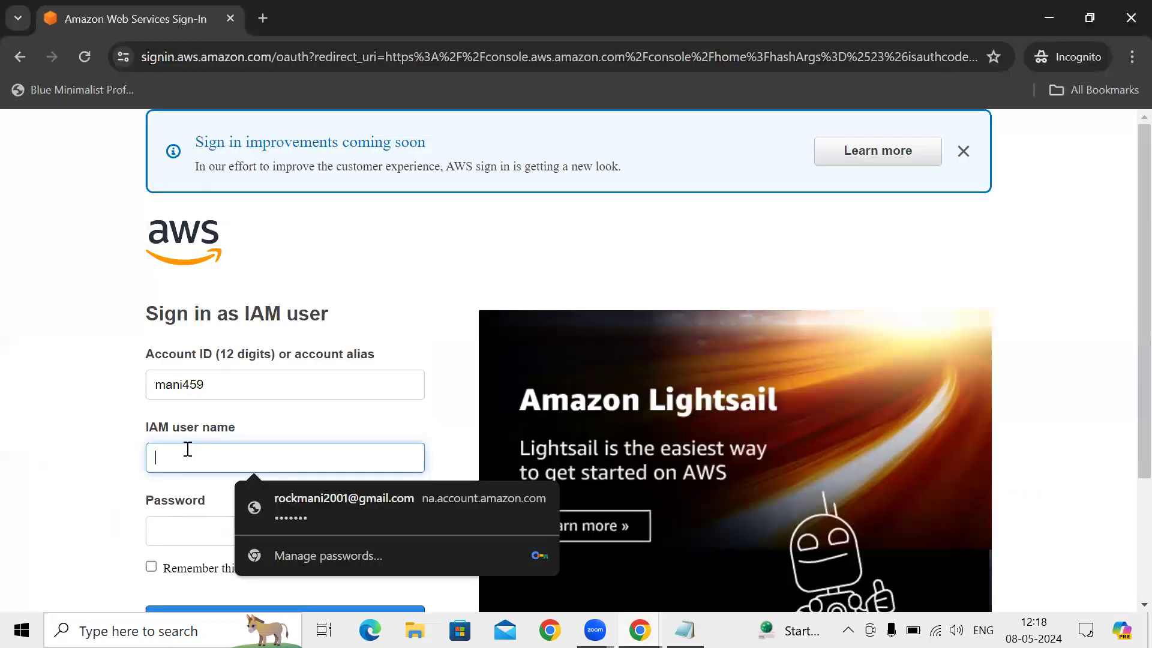
key("ctrl+v")
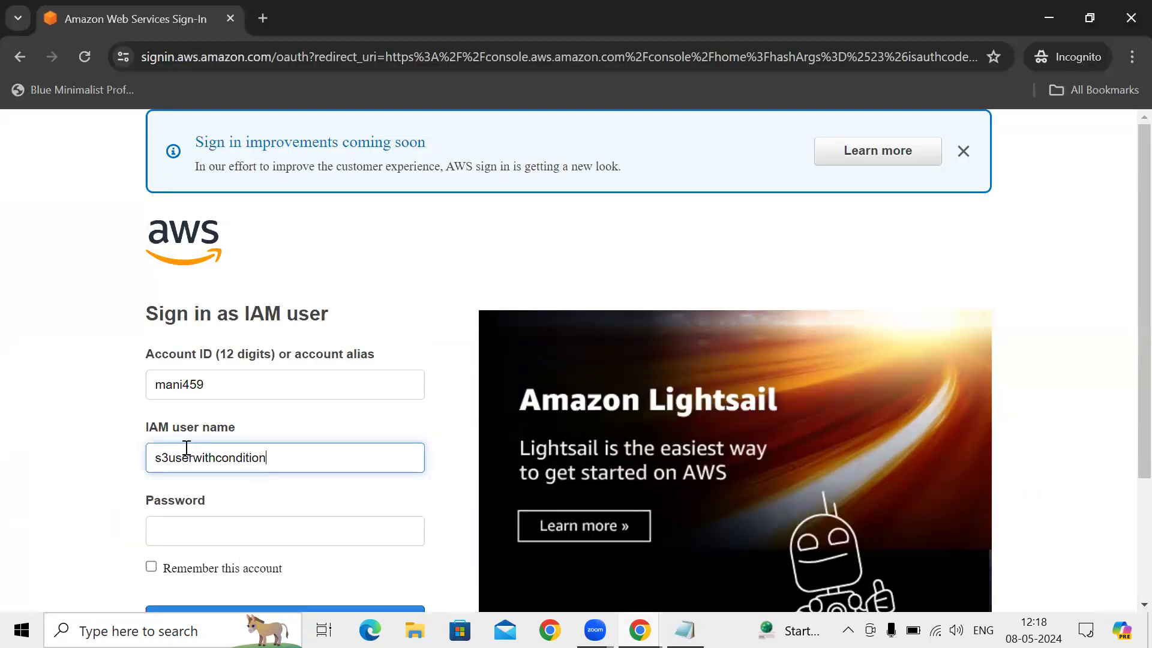
- Reveal and copy the new user's console password from the sign-in details on the Create user page
scroll(1124, 347, "down", 2)
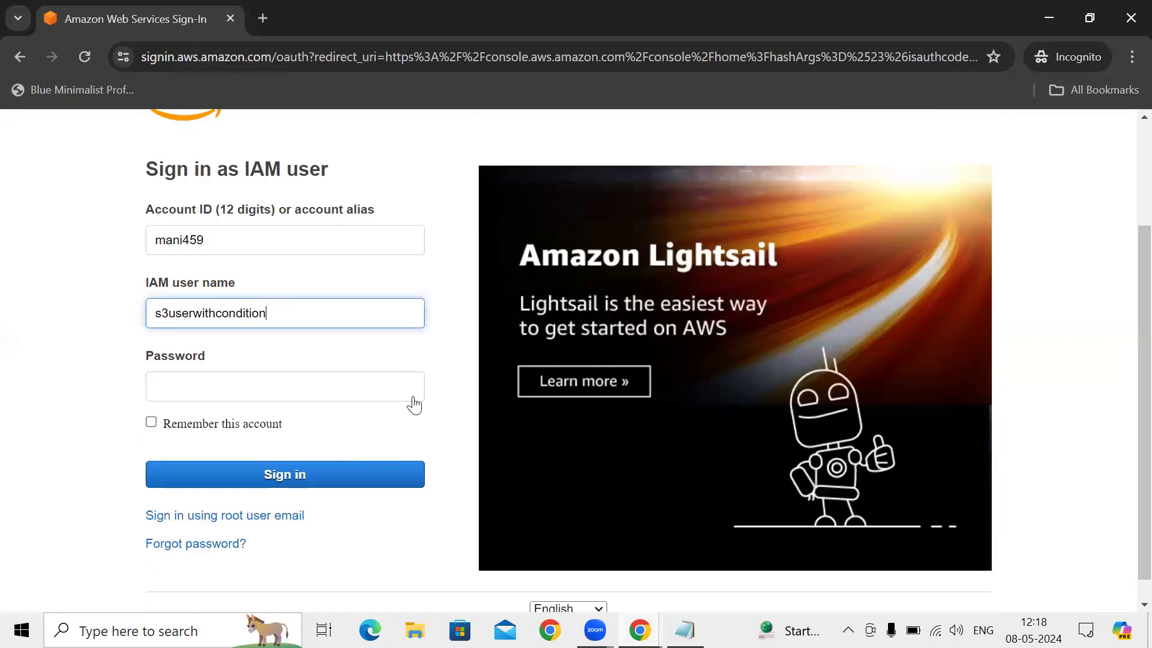
left_click(219, 386)
mouse_move(639, 630)
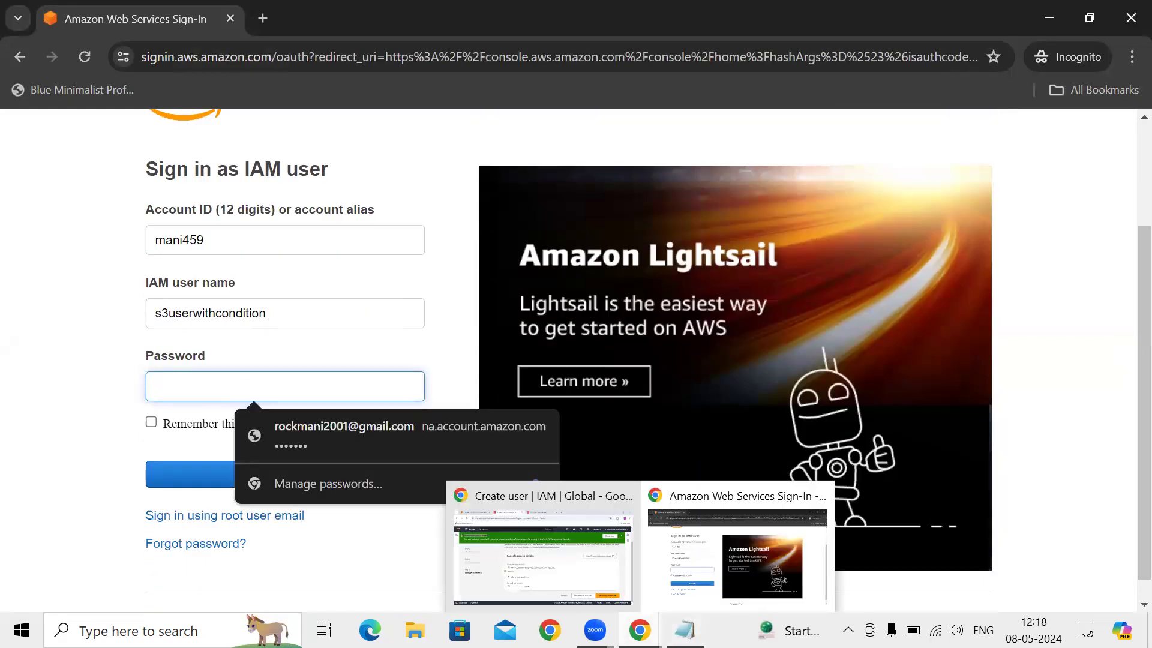
left_click(609, 566)
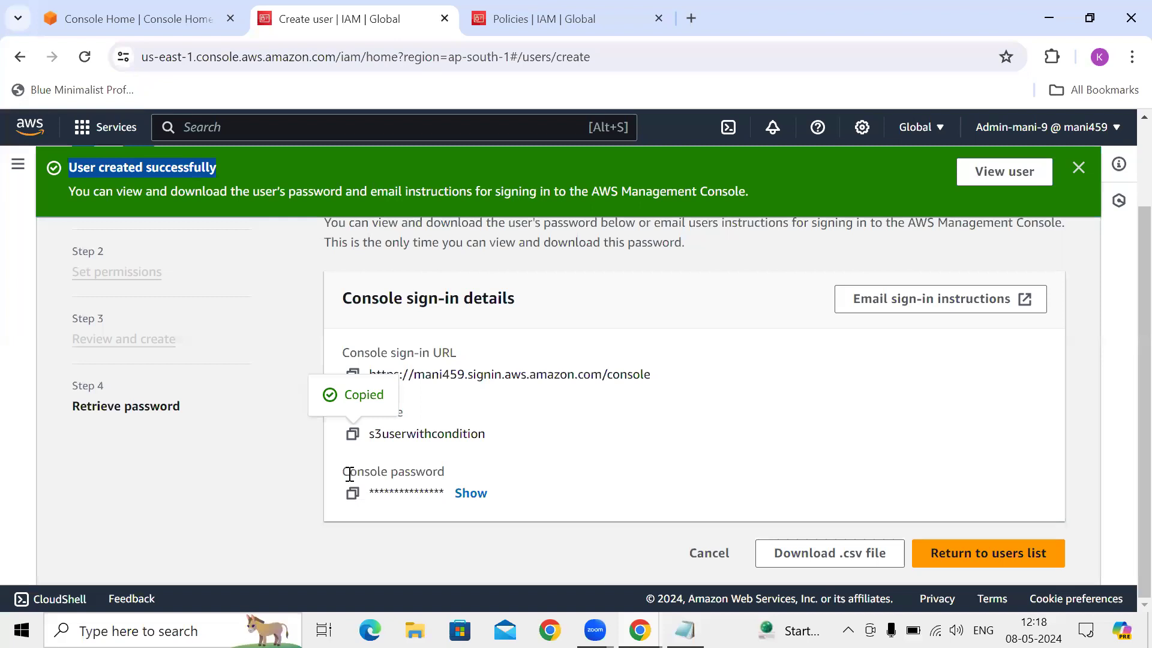
left_click(352, 494)
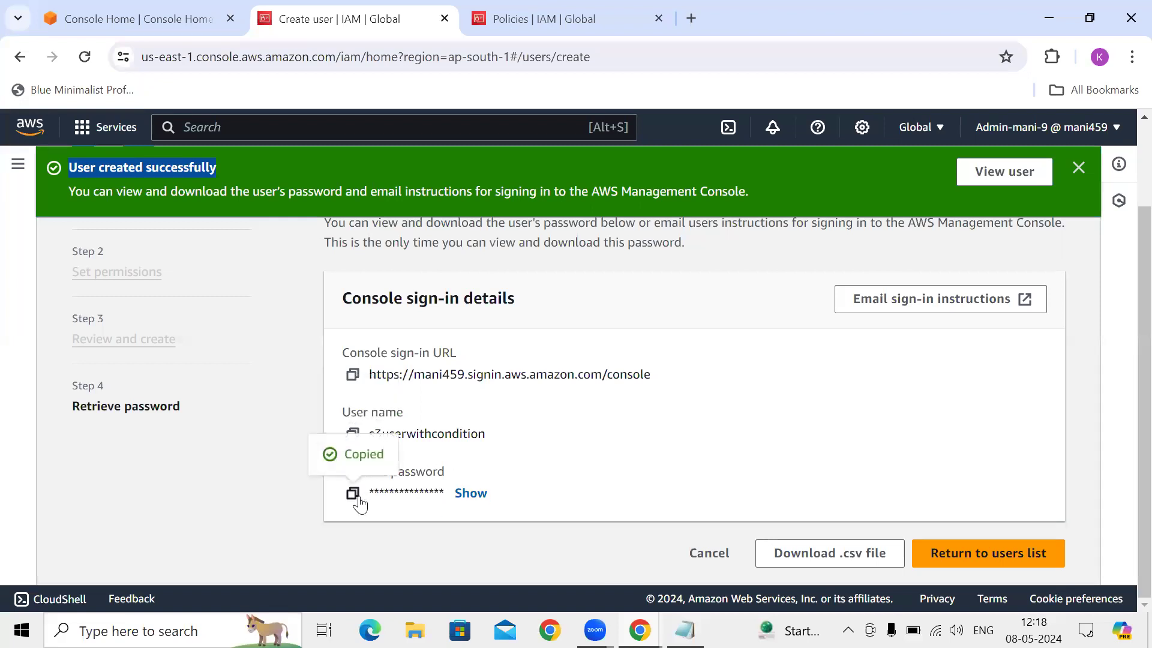
left_click(478, 497)
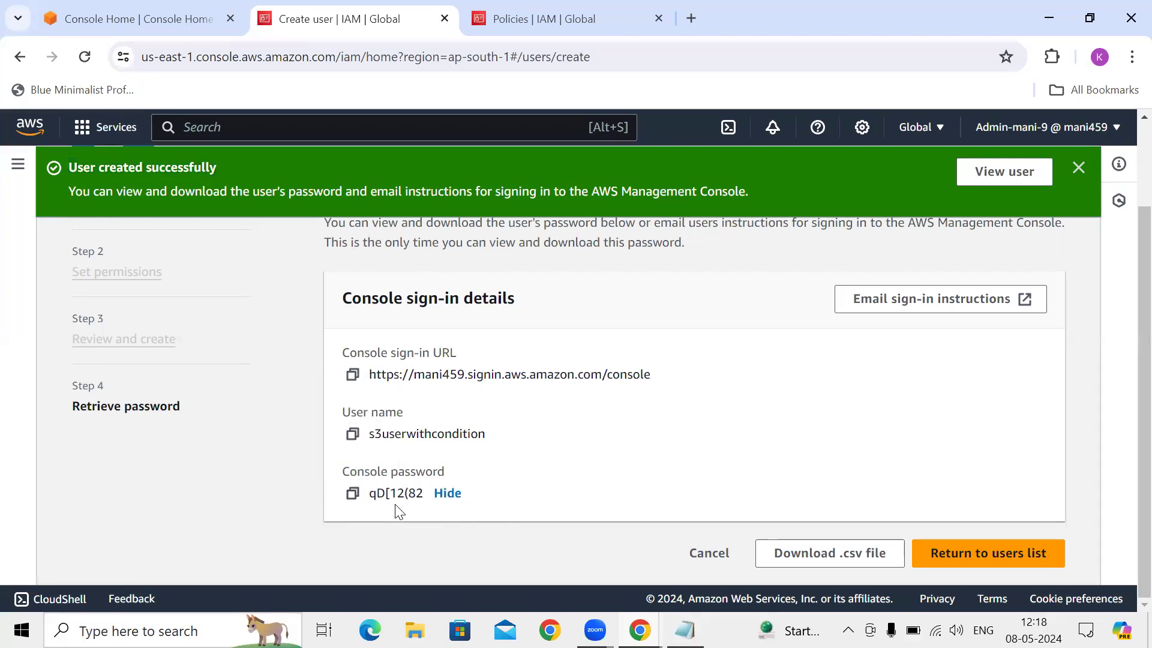
left_click(355, 503)
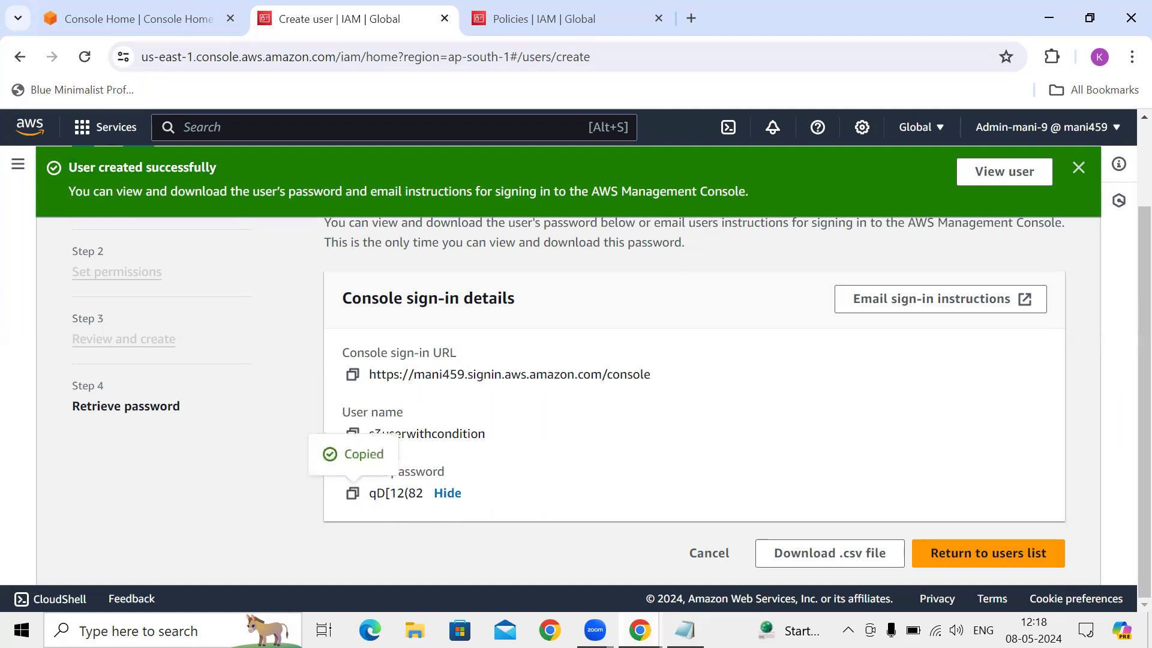
- Paste the console password into the Incognito window's sign-in form and sign in as s3userwithcondition
mouse_move(640, 630)
left_click(715, 582)
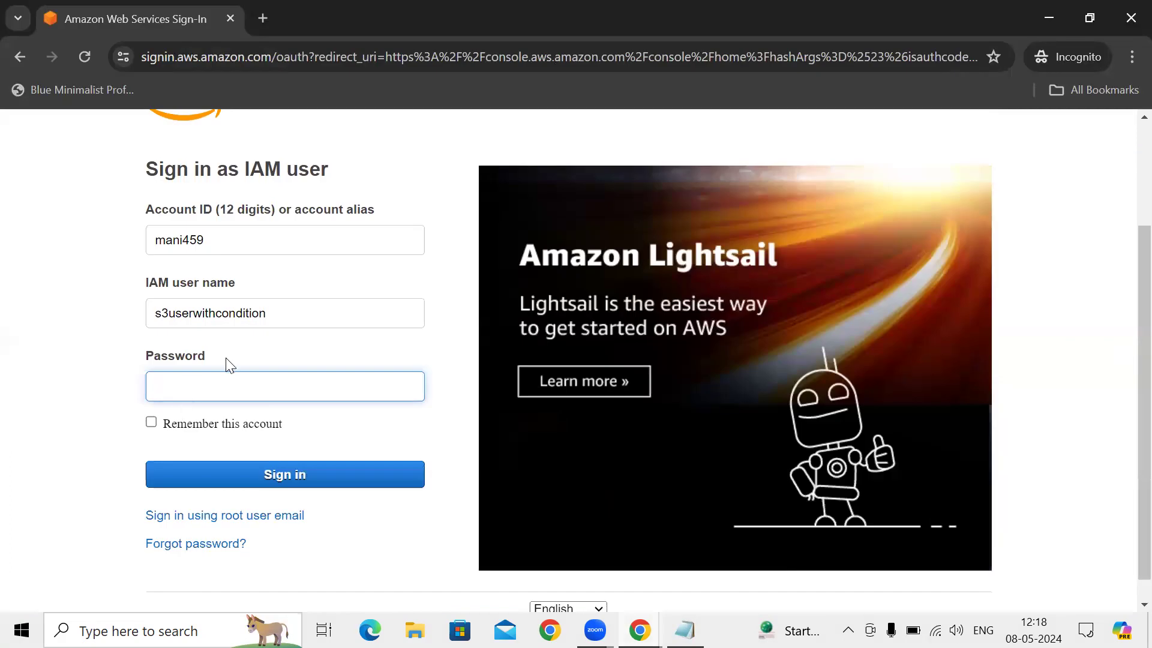
left_click(215, 385)
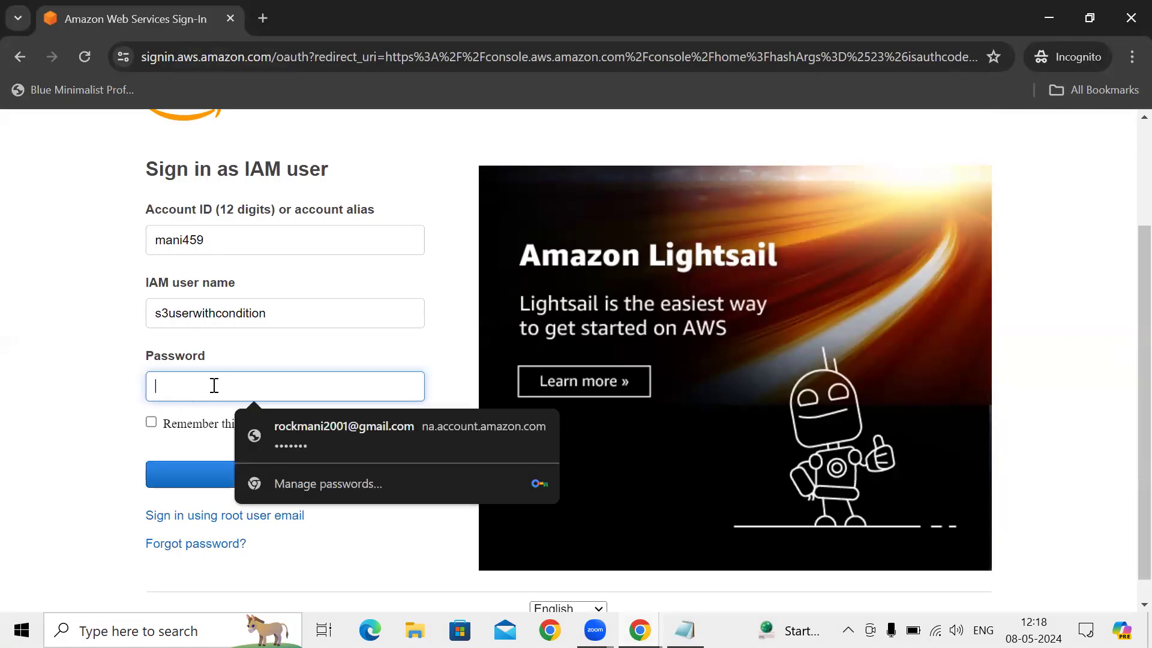
key("ctrl+v")
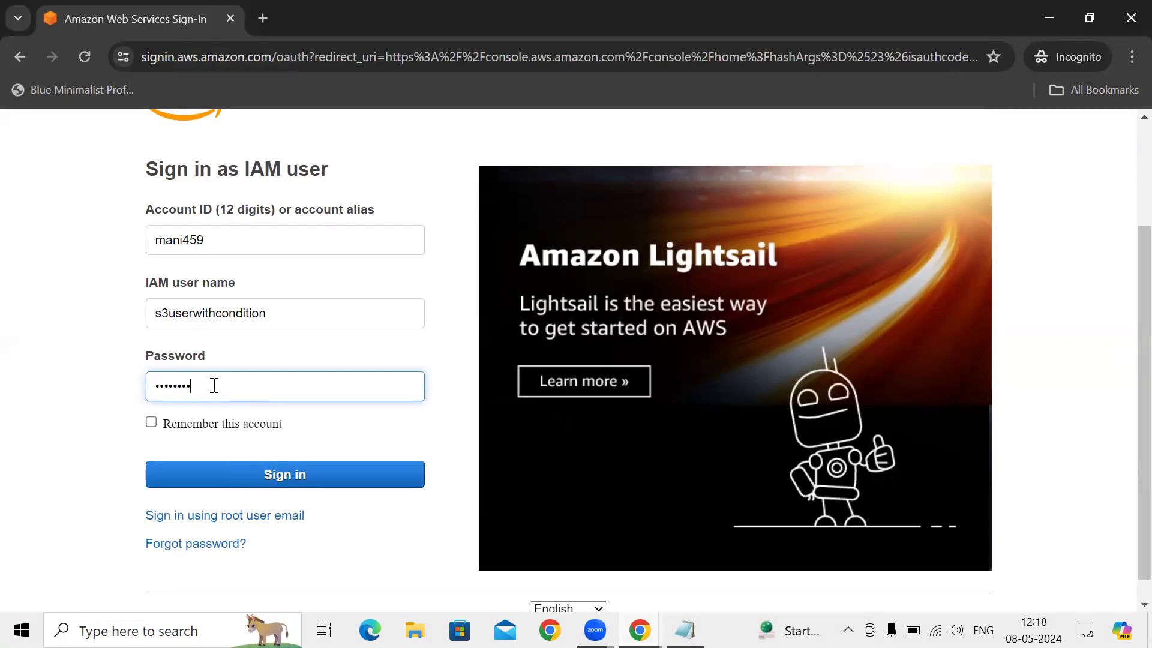
left_click(246, 484)
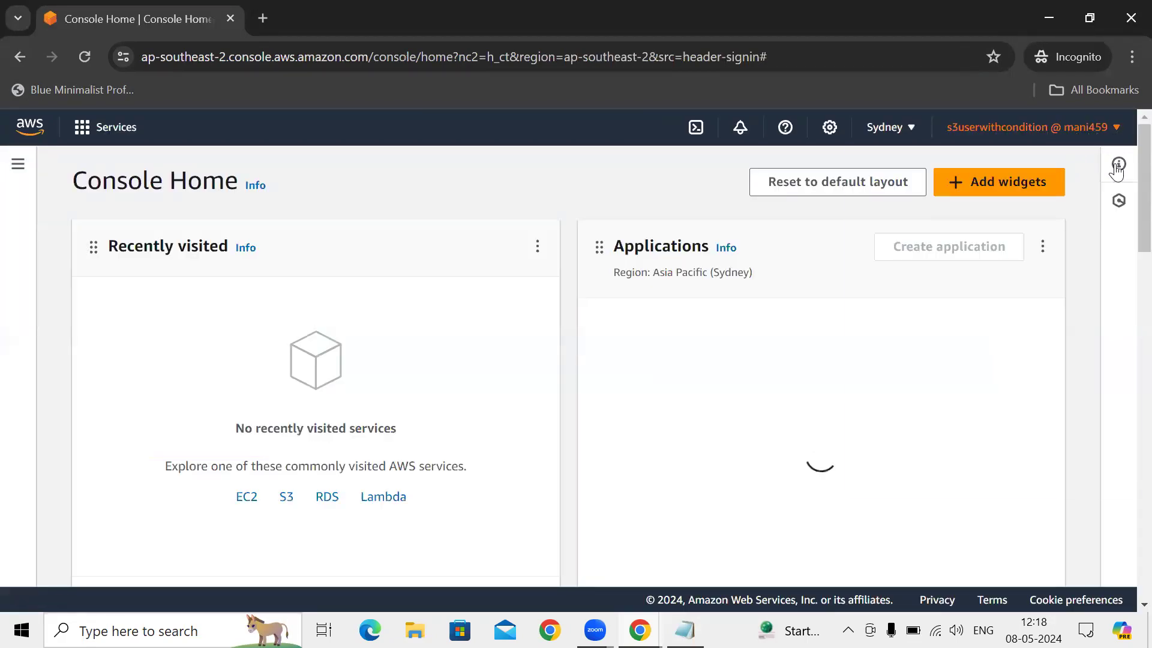
- Check the account details to see which IAM user is signed in
left_click(1115, 129)
left_click_drag(924, 192, 1051, 197)
left_click(642, 185)
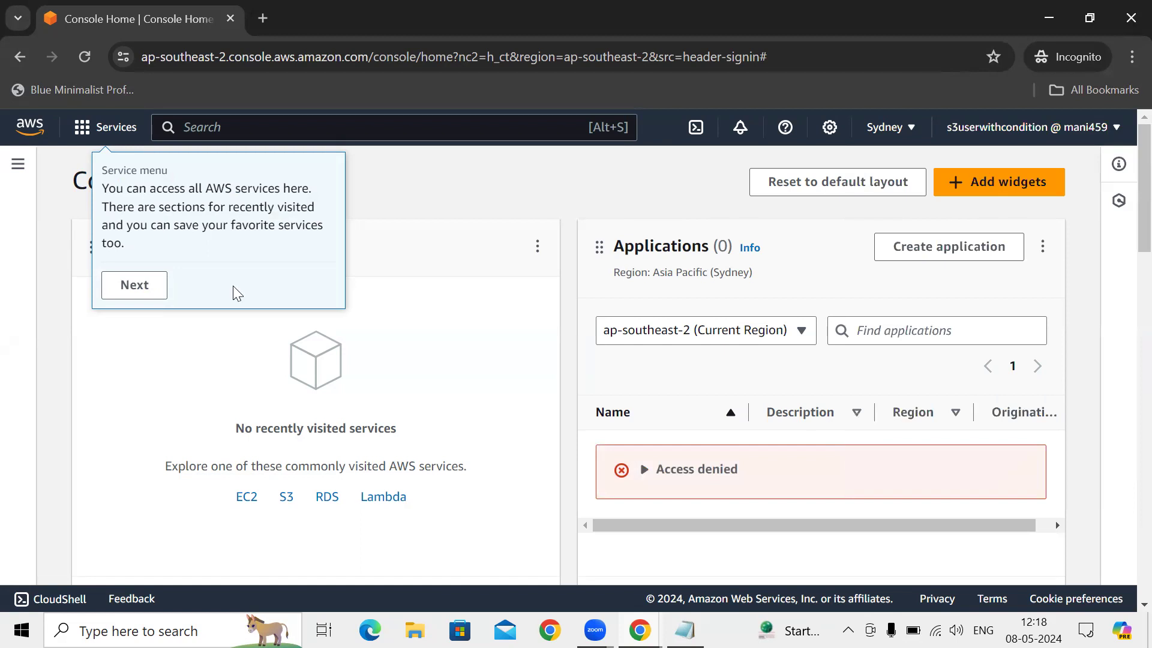
- Dismiss the introductory tips about the service menu and AWS User Notifications on Console Home
left_click(136, 285)
left_click(216, 261)
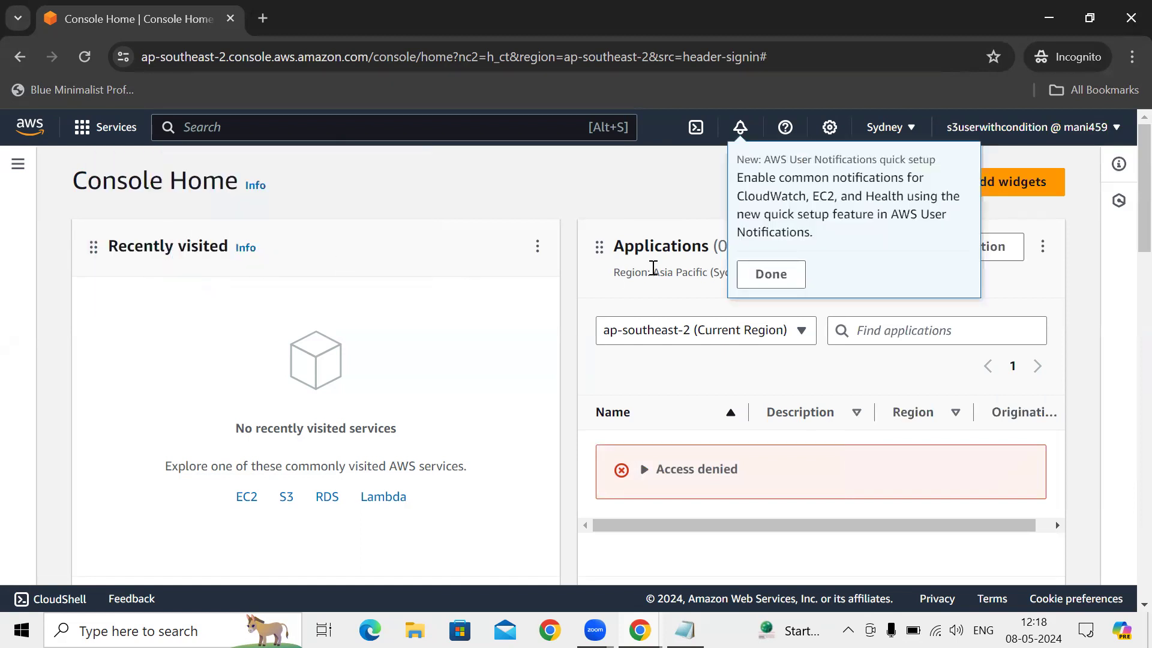
left_click(768, 291)
left_click(879, 333)
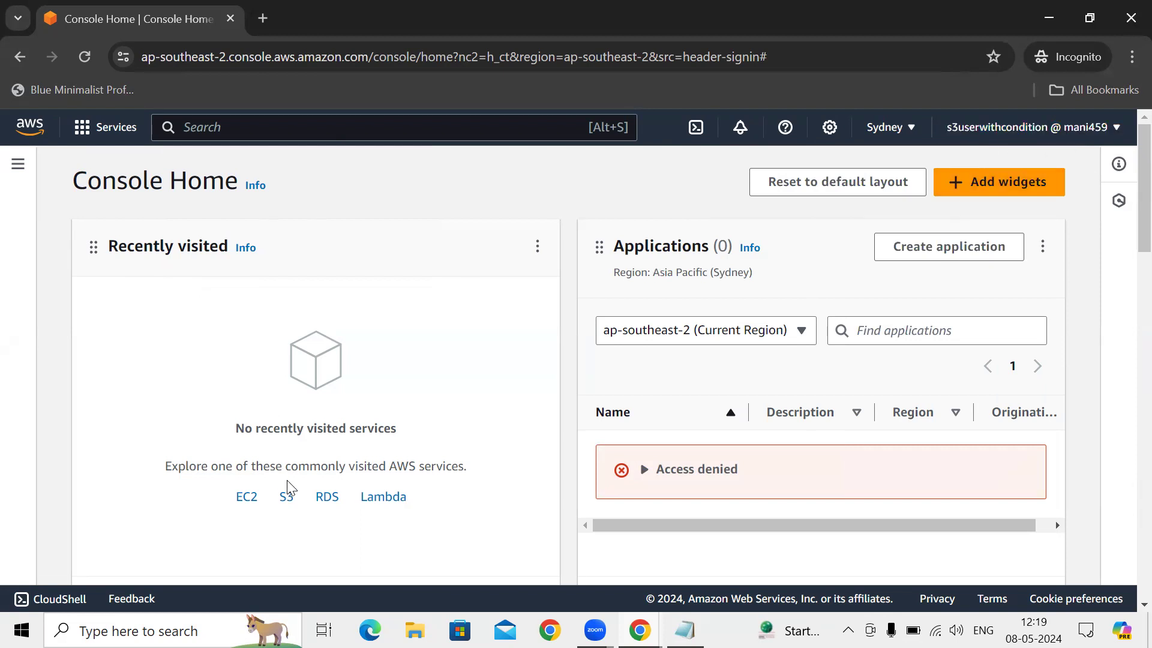
mouse_move(640, 630)
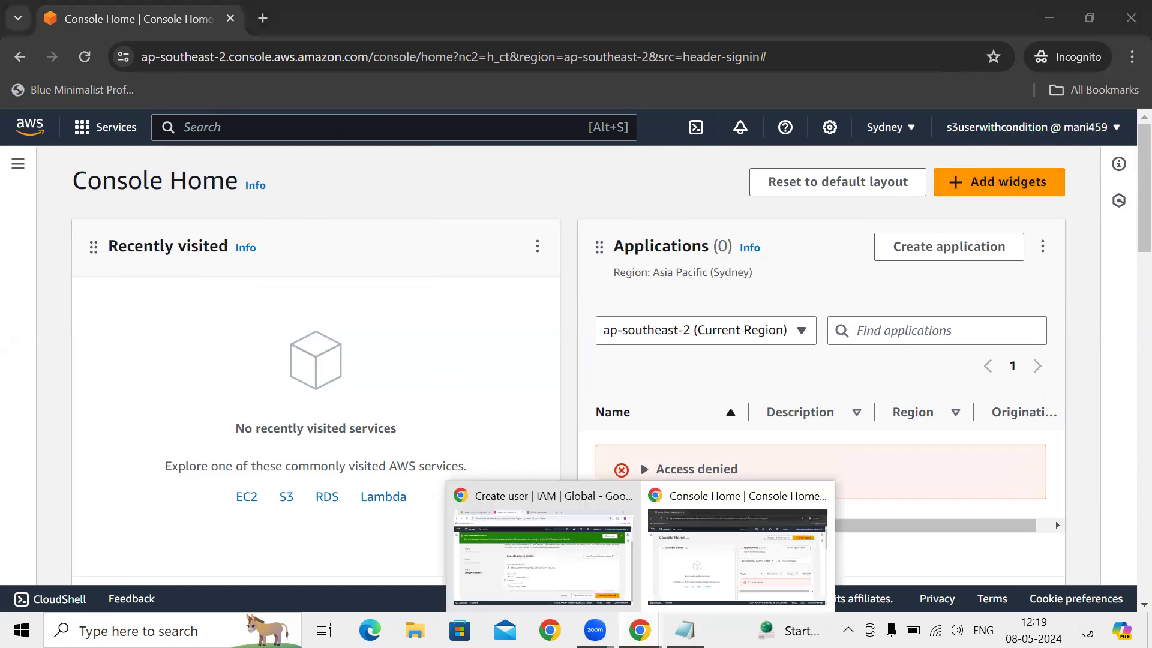
left_click(572, 578)
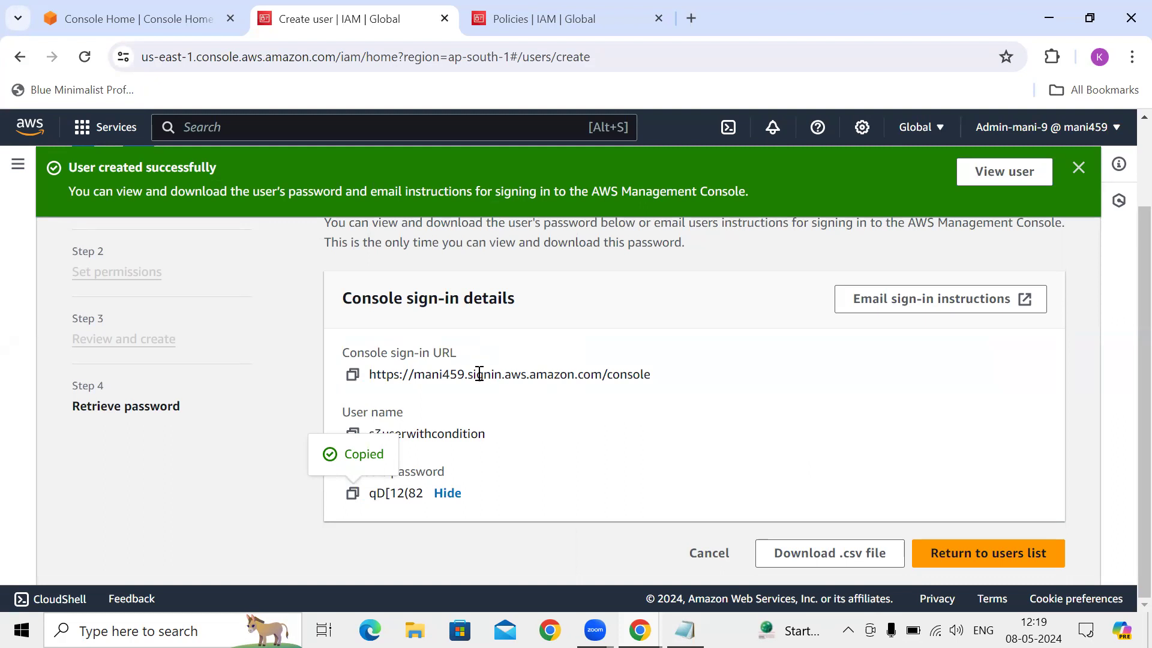
left_click(646, 627)
left_click(713, 573)
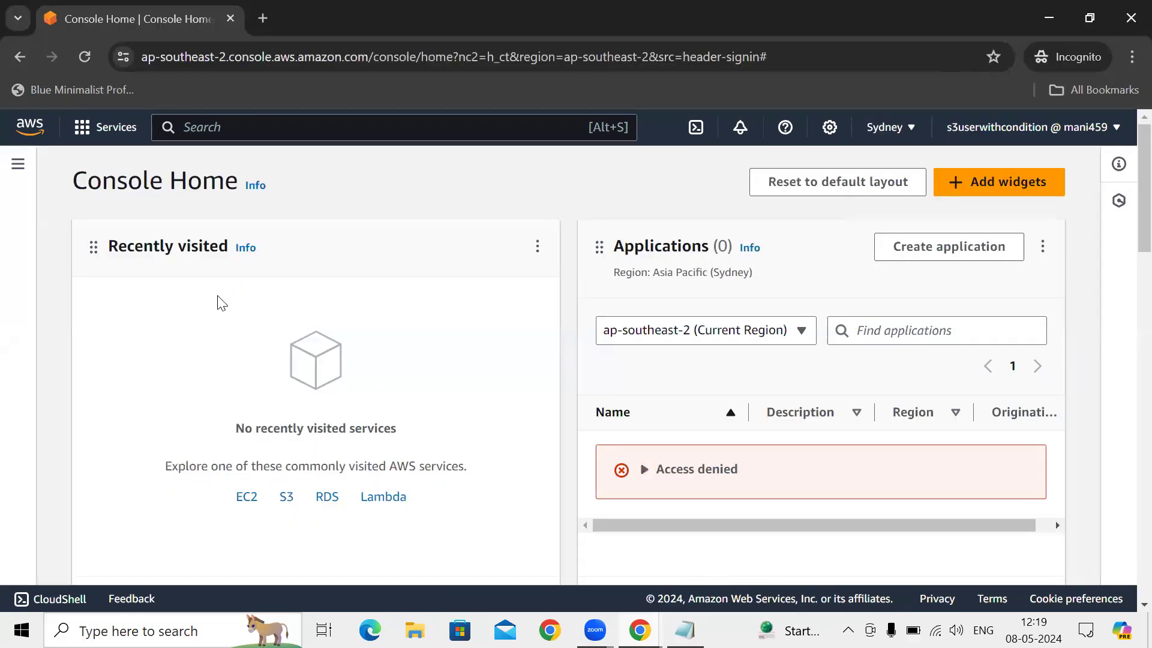
- Search for the S3 service, open it in a new browser tab and switch to that tab
left_click(257, 128)
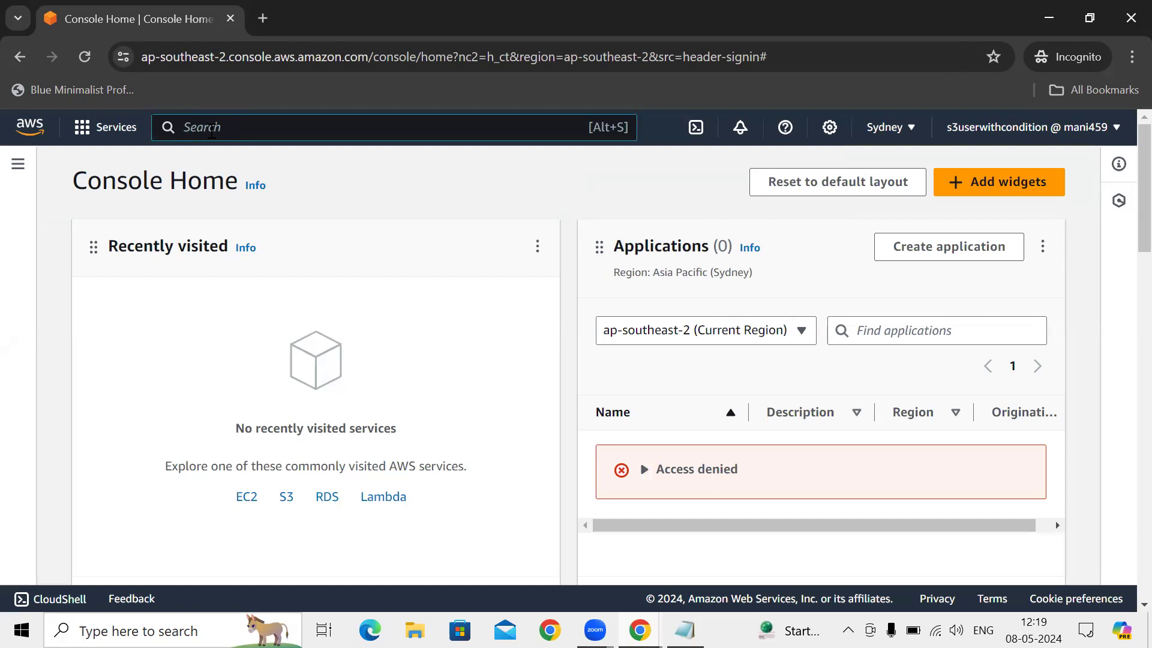
type("s3")
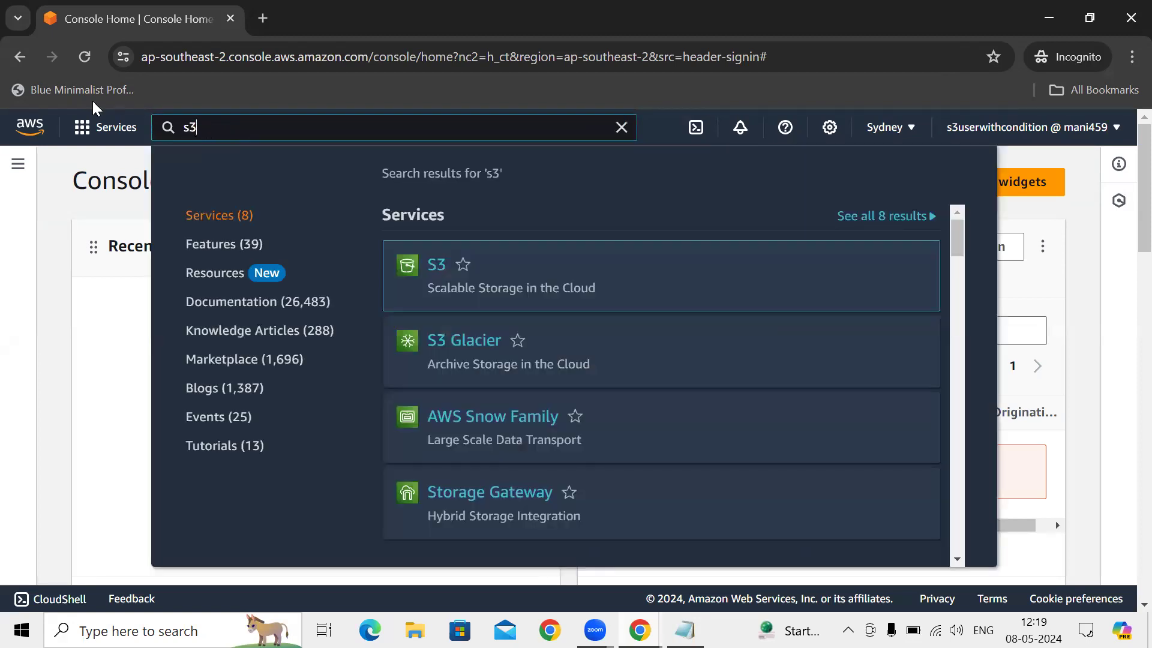
right_click(441, 265)
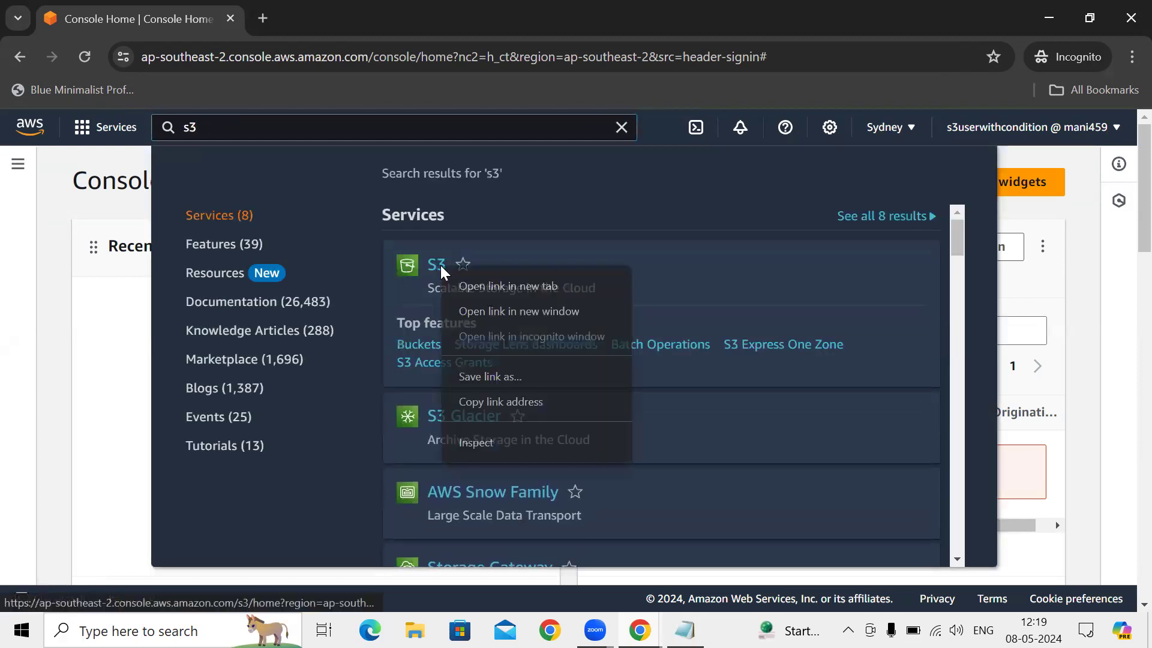
left_click(476, 286)
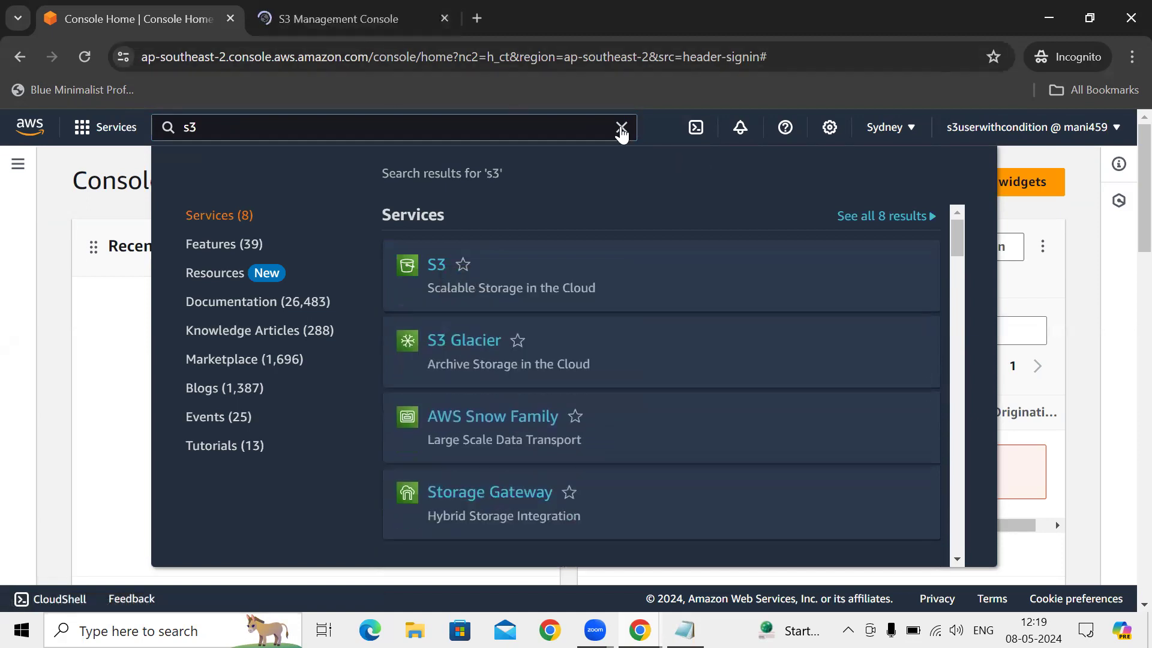
left_click(620, 127)
left_click(338, 15)
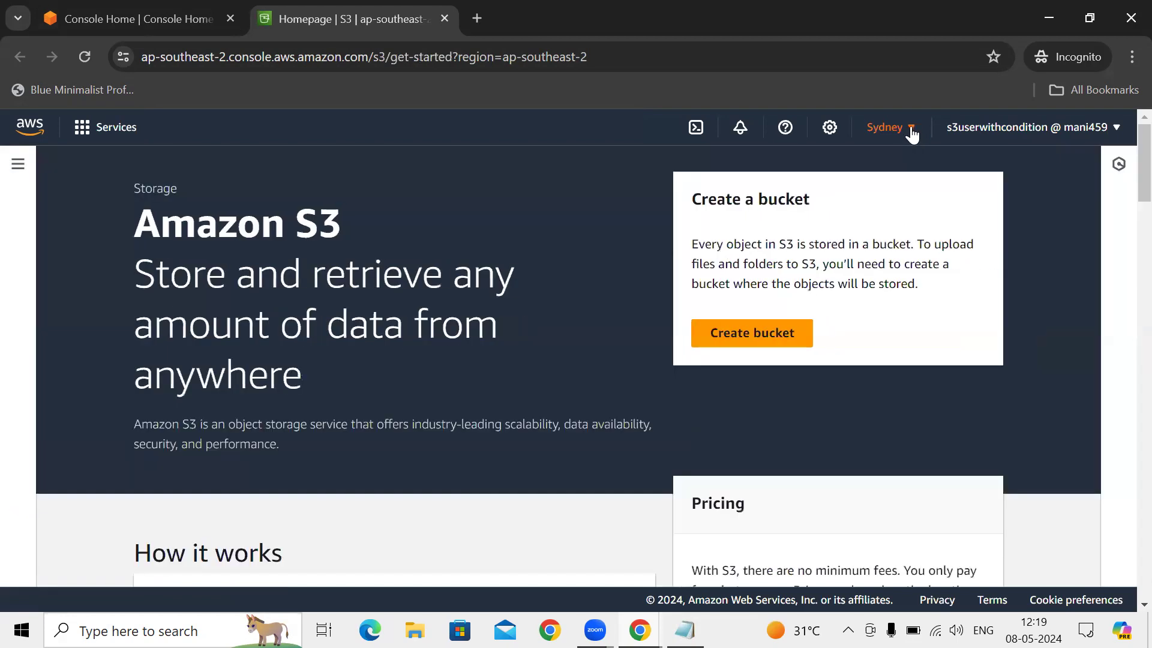
- Switch the S3 console to the Asia Pacific (Mumbai) ap-south-1 region and open the bucket creation form
left_click(910, 129)
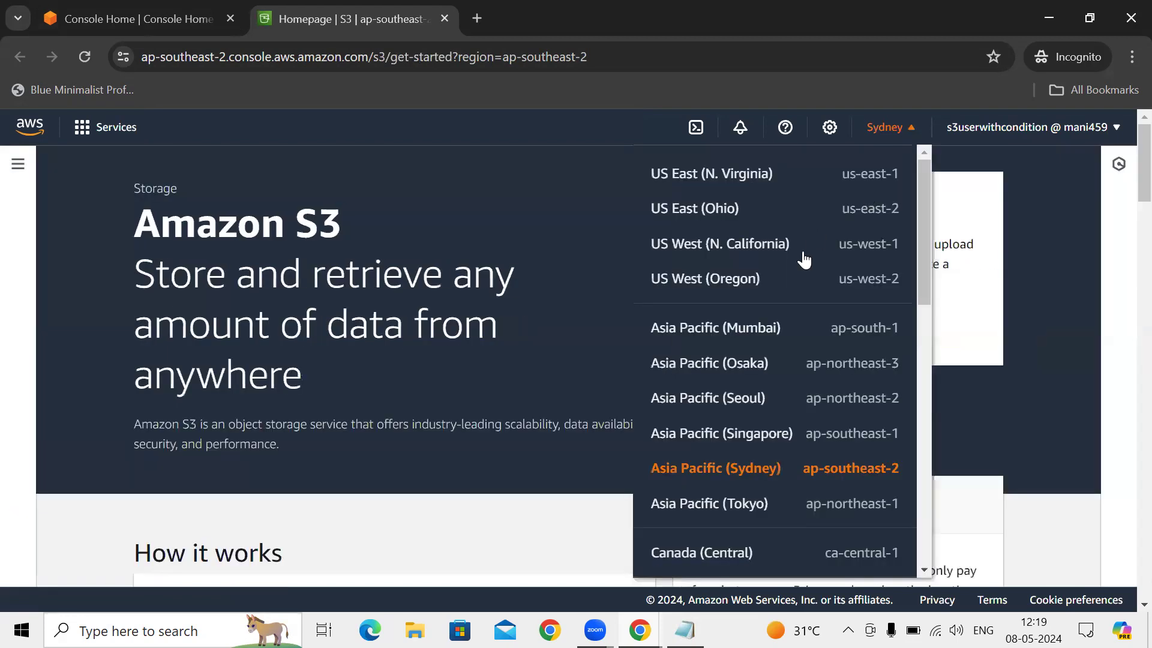
left_click(726, 327)
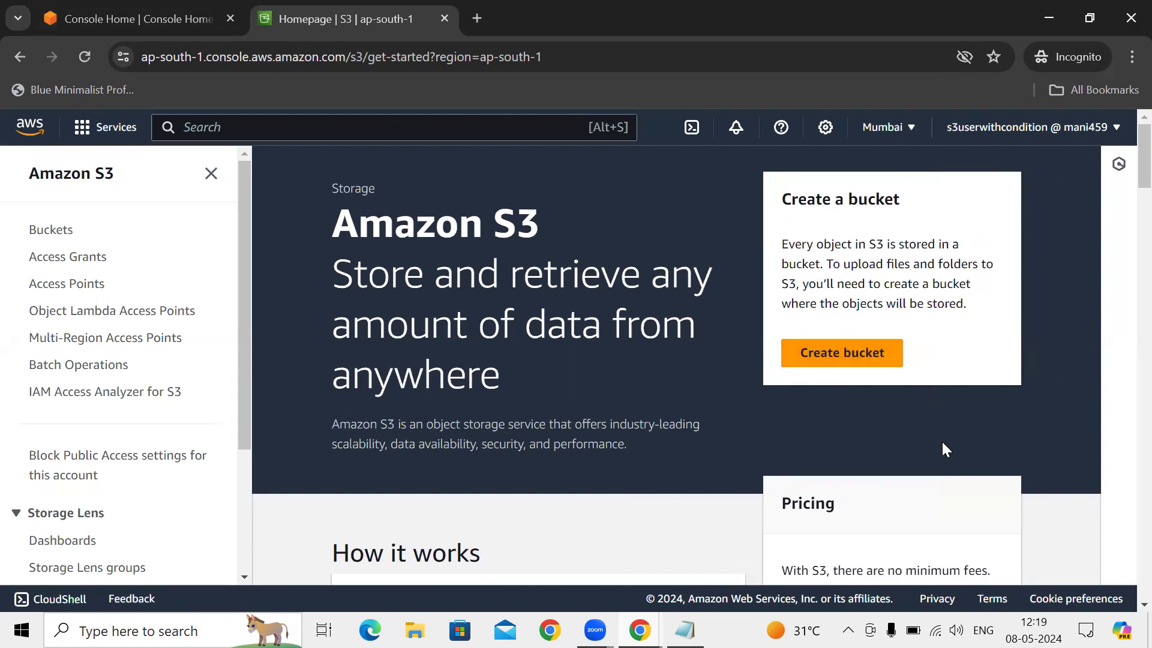
left_click(859, 360)
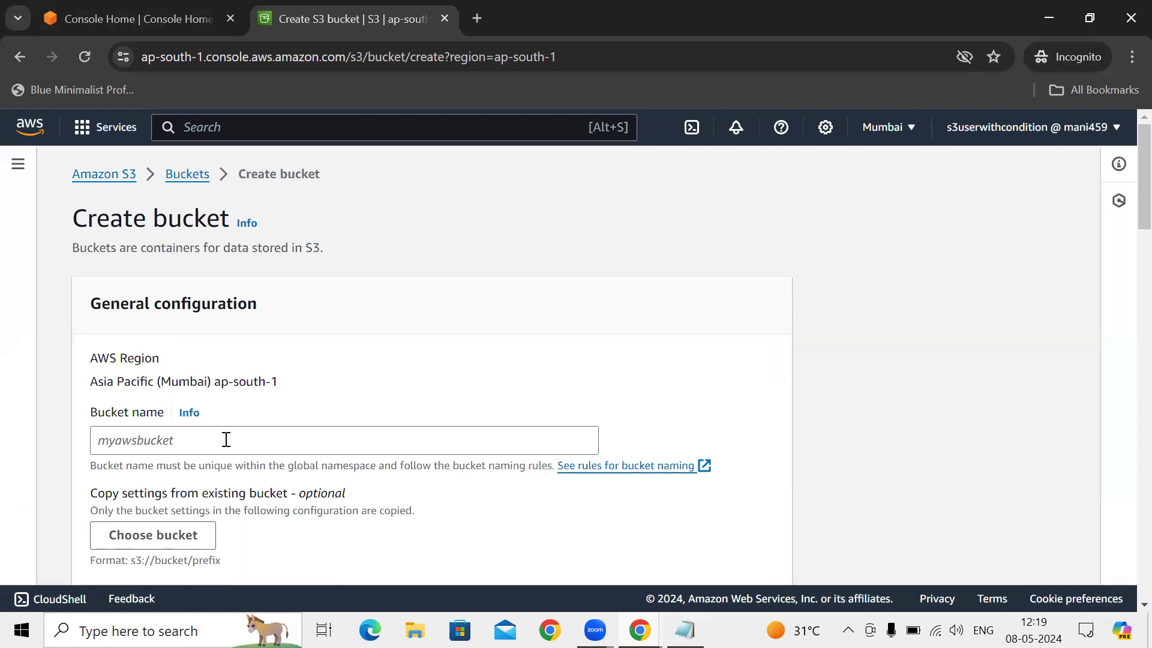
- Name the new Mumbai bucket jkhuyhgh and look over its general configuration
left_click(227, 440)
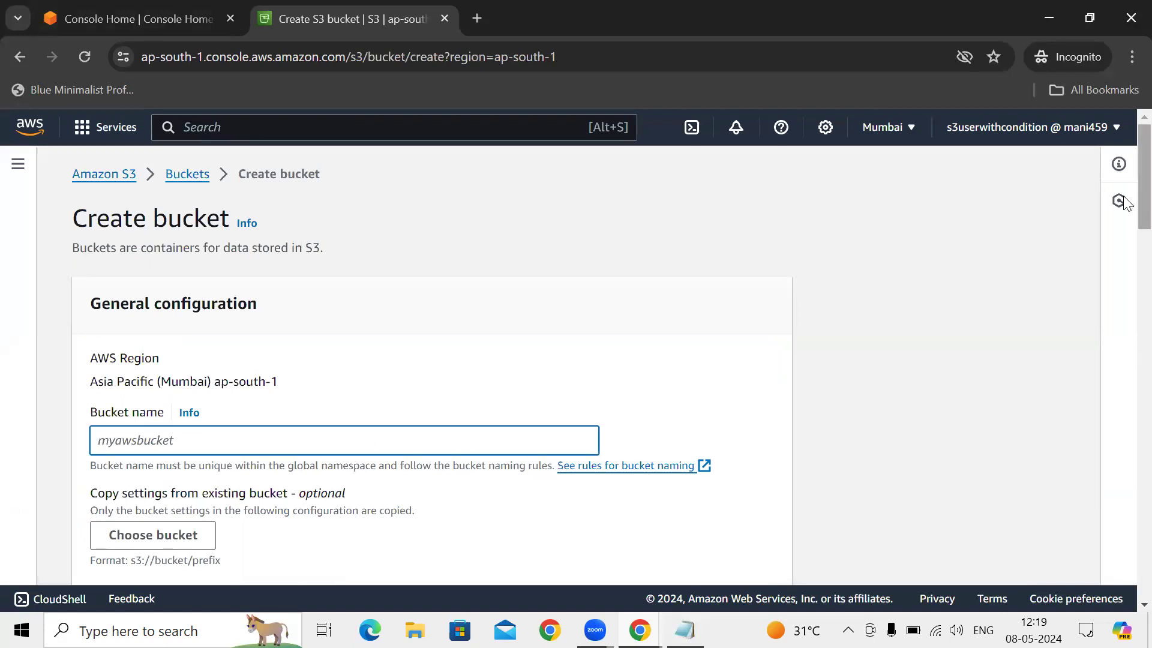
scroll(1126, 202, "down", 2)
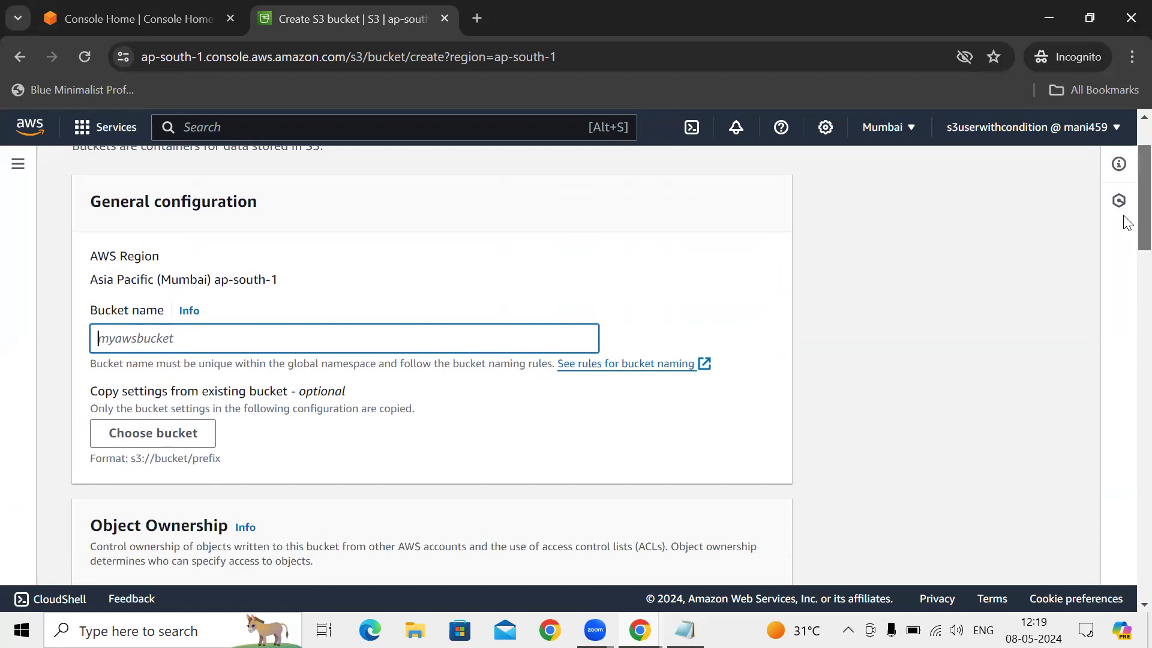
scroll(1127, 223, "down", 1)
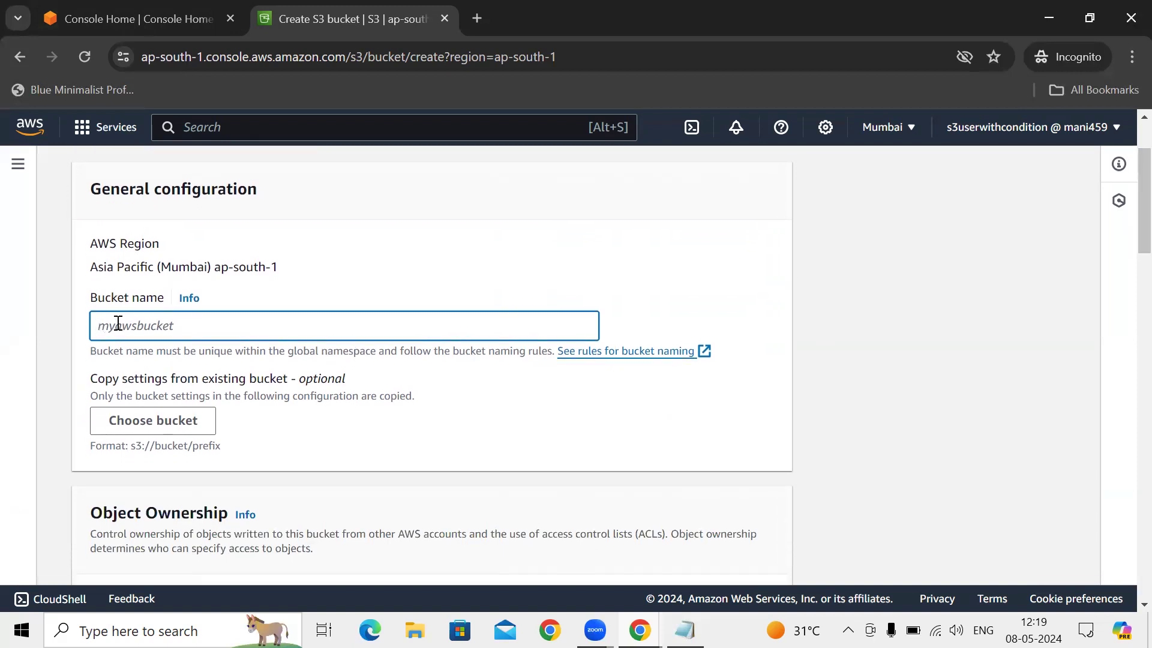
type("jkhuyhgh")
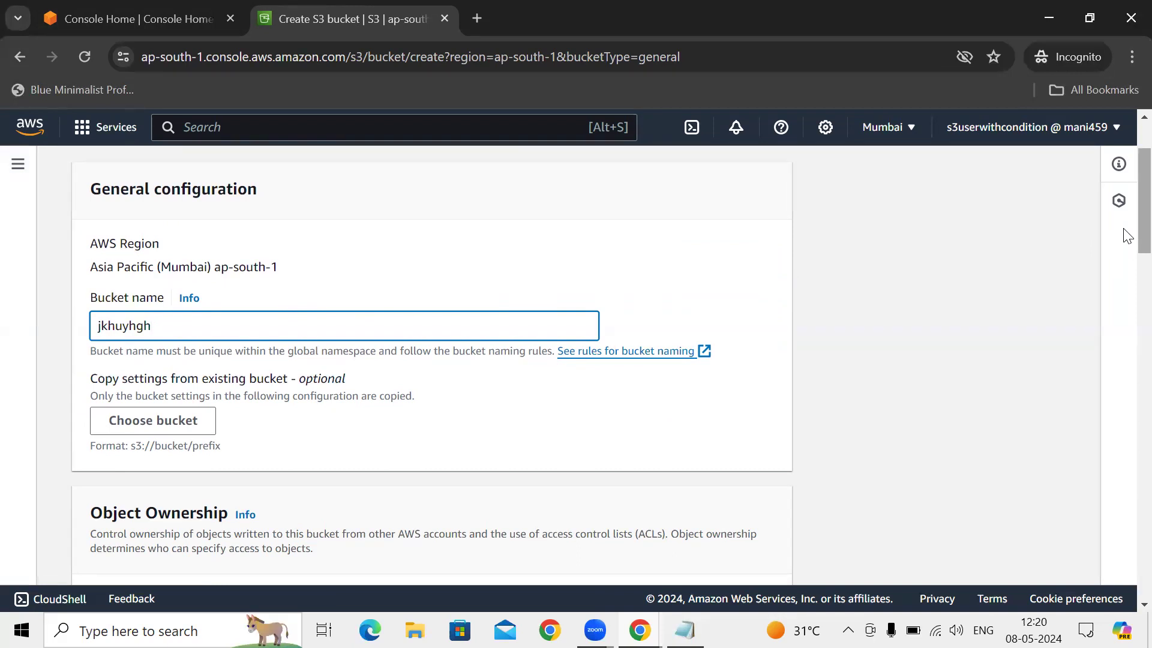
scroll(1127, 252, "down", 2)
scroll(1127, 258, "up", 5)
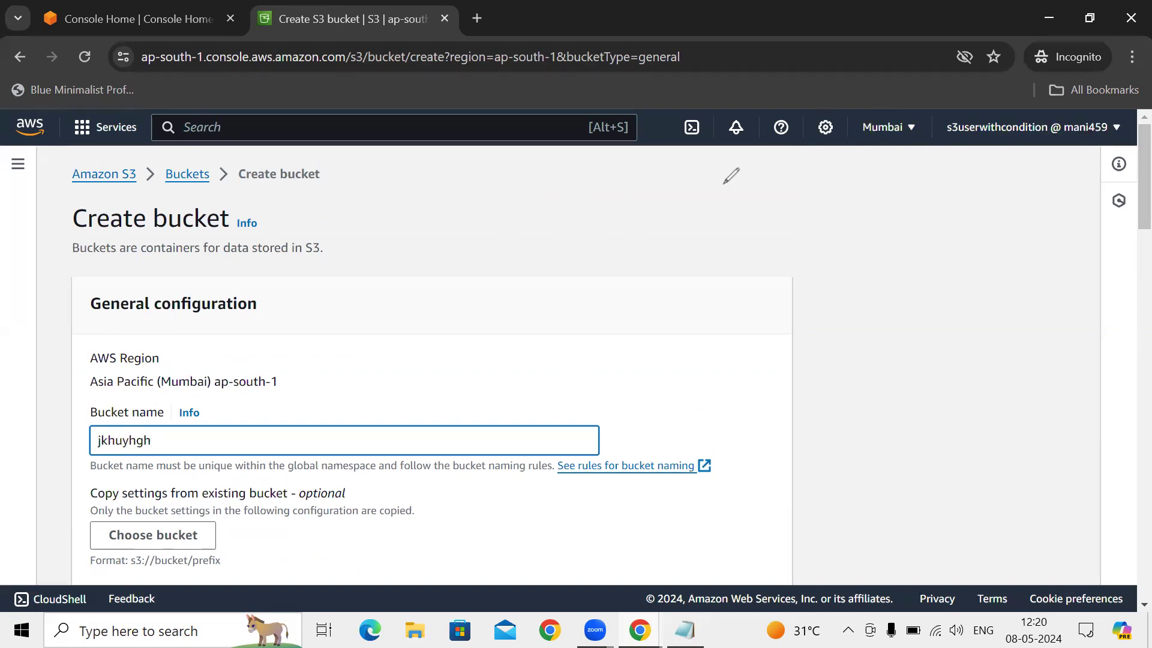
mouse_move(804, 174)
left_mouse_down()
mouse_move(912, 154)
mouse_move(977, 180)
left_mouse_up()
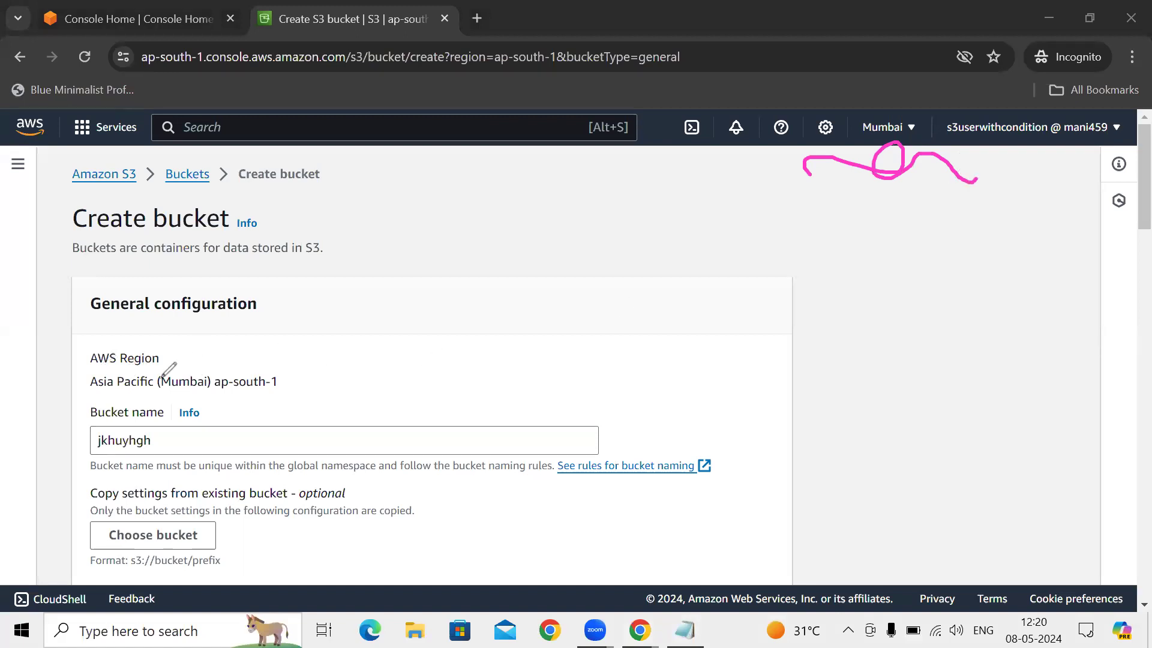
mouse_move(187, 362)
left_mouse_down()
mouse_move(174, 398)
mouse_move(315, 345)
mouse_move(159, 352)
left_mouse_up()
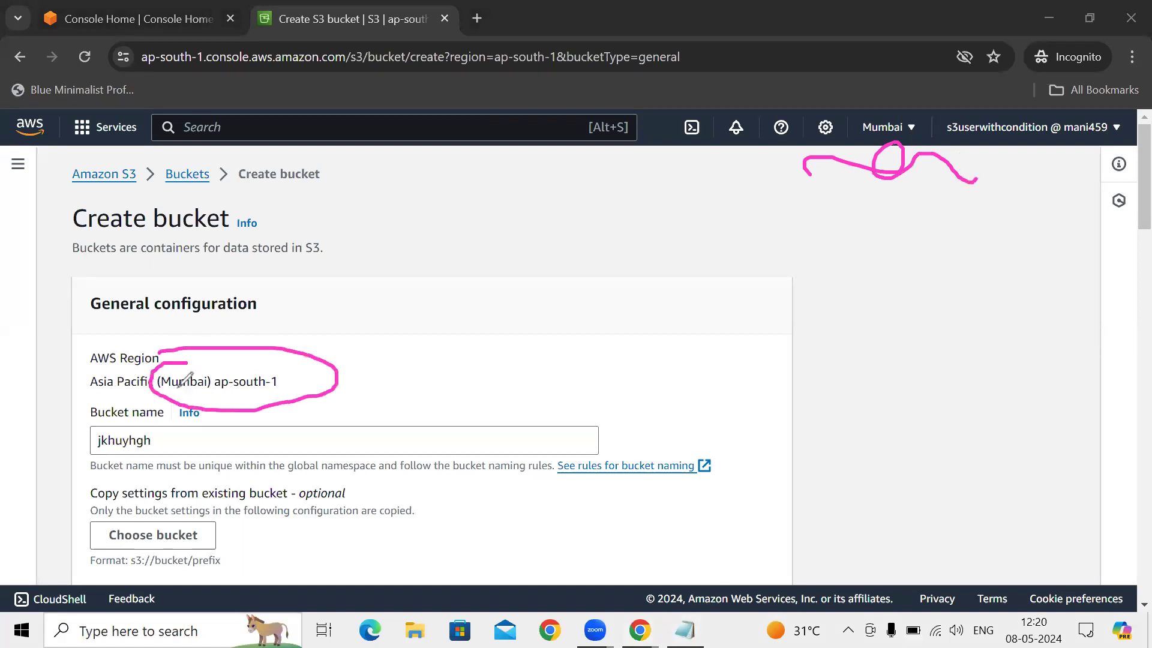
mouse_move(176, 429)
left_mouse_down()
mouse_move(75, 408)
mouse_move(171, 457)
mouse_move(167, 433)
left_mouse_up()
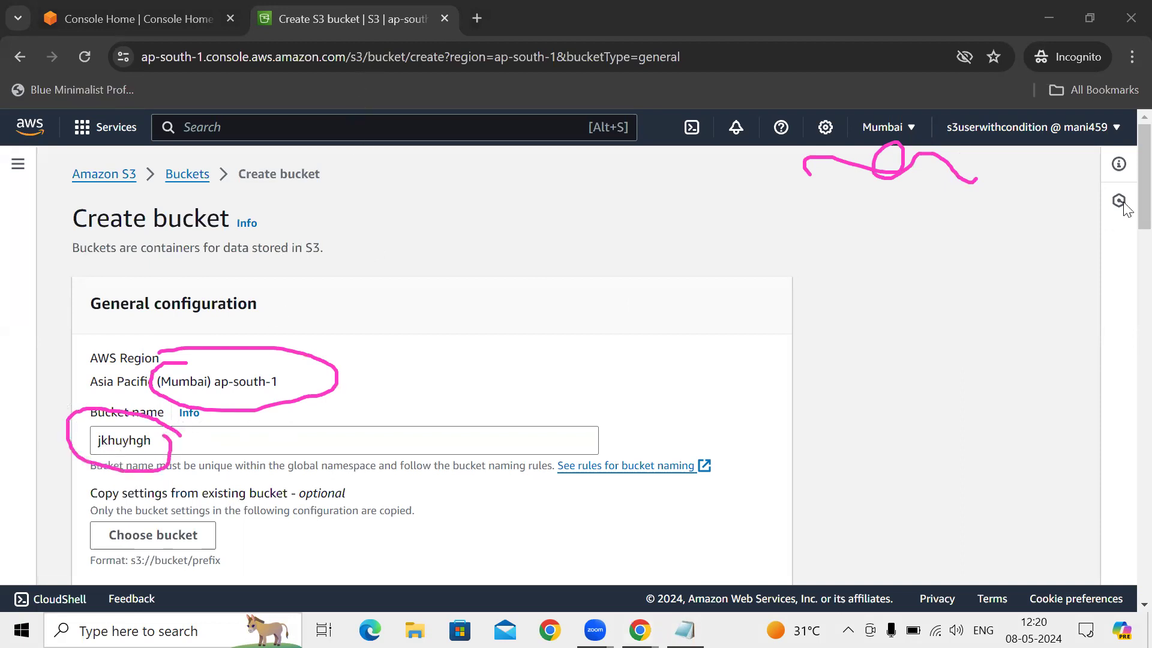
- Create the Mumbai bucket with the remaining settings at their defaults, and dismiss the notification above the bucket list
scroll(1127, 488, "down", 15)
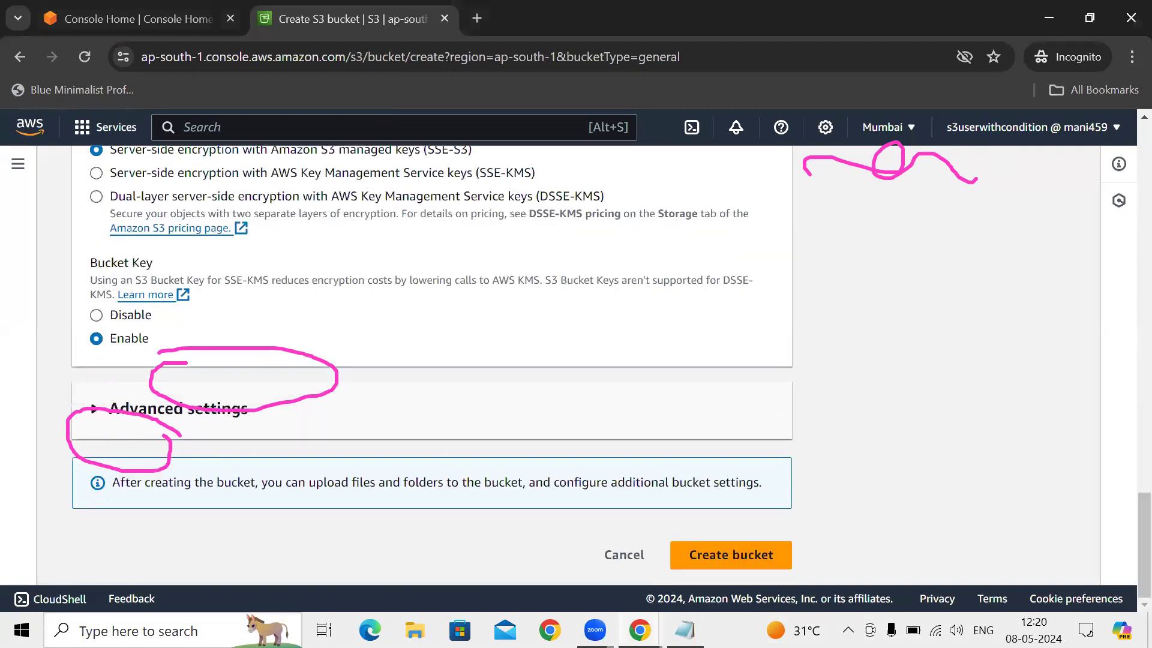
left_click(703, 529)
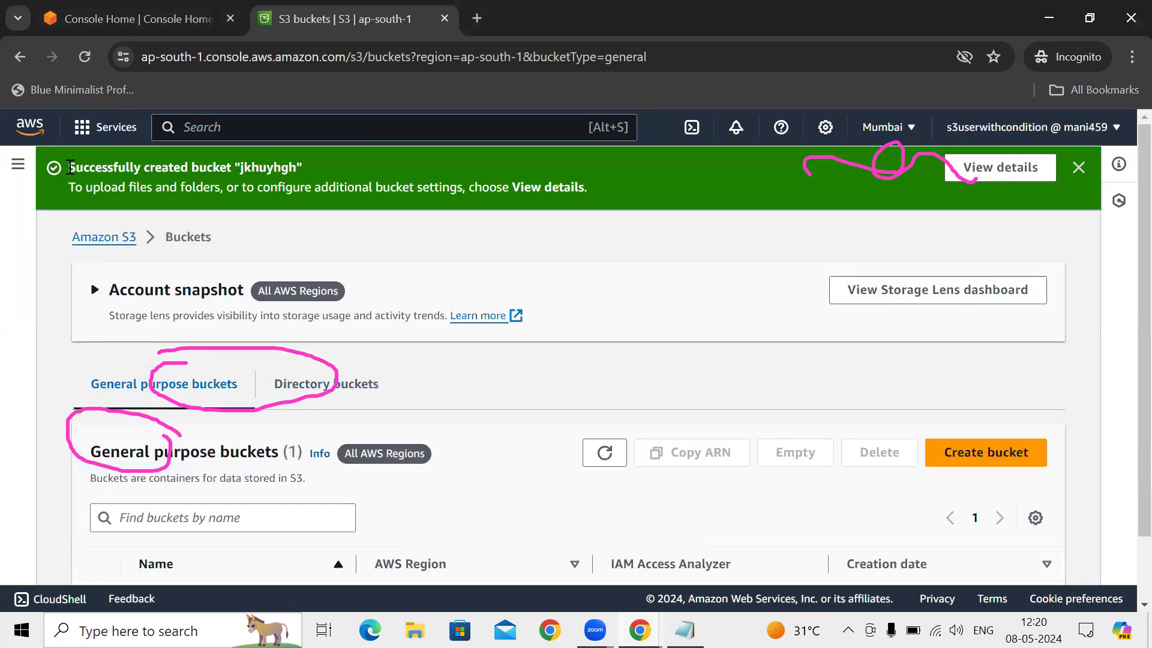
left_click_drag(70, 168, 297, 163)
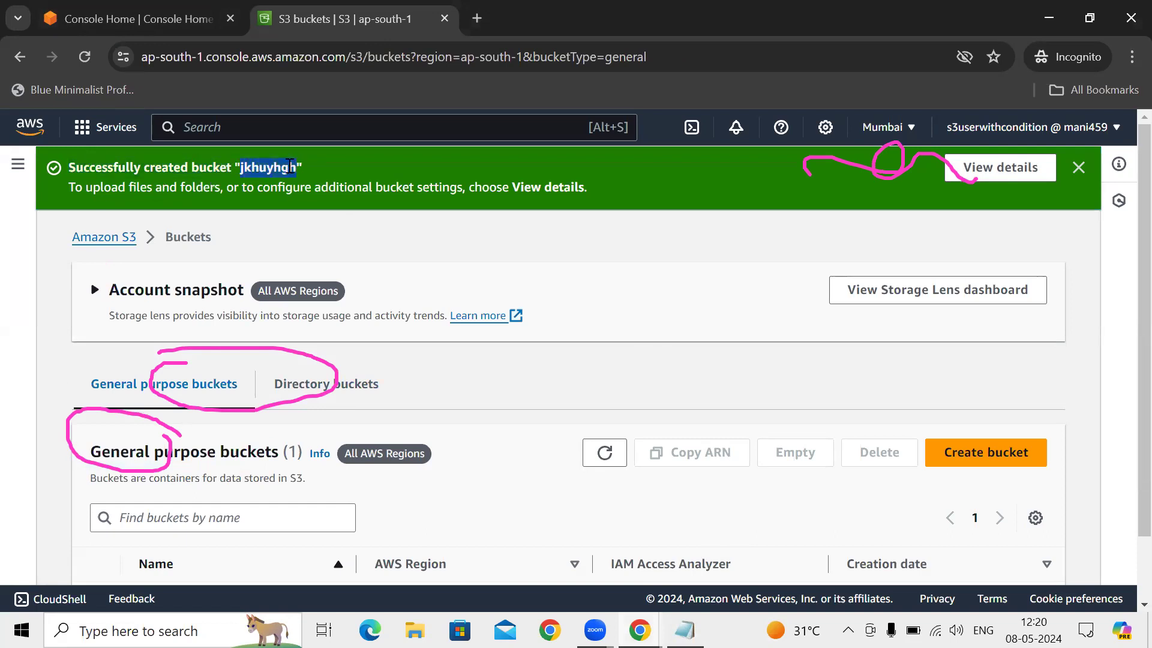
left_click_drag(70, 168, 231, 165)
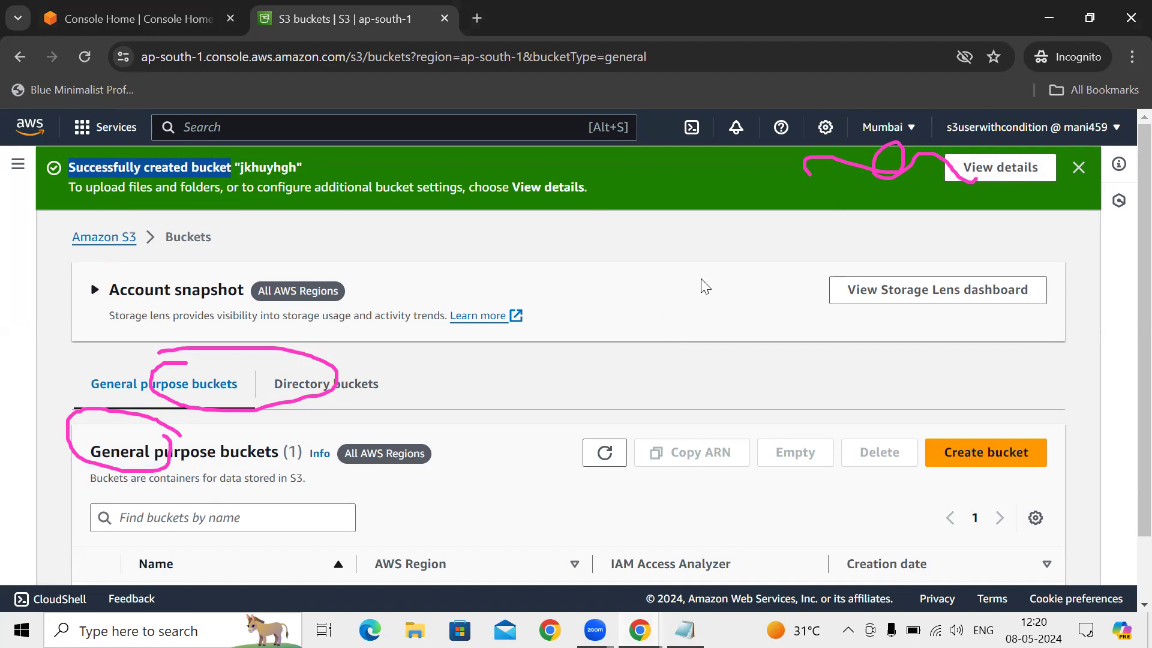
left_click(1079, 168)
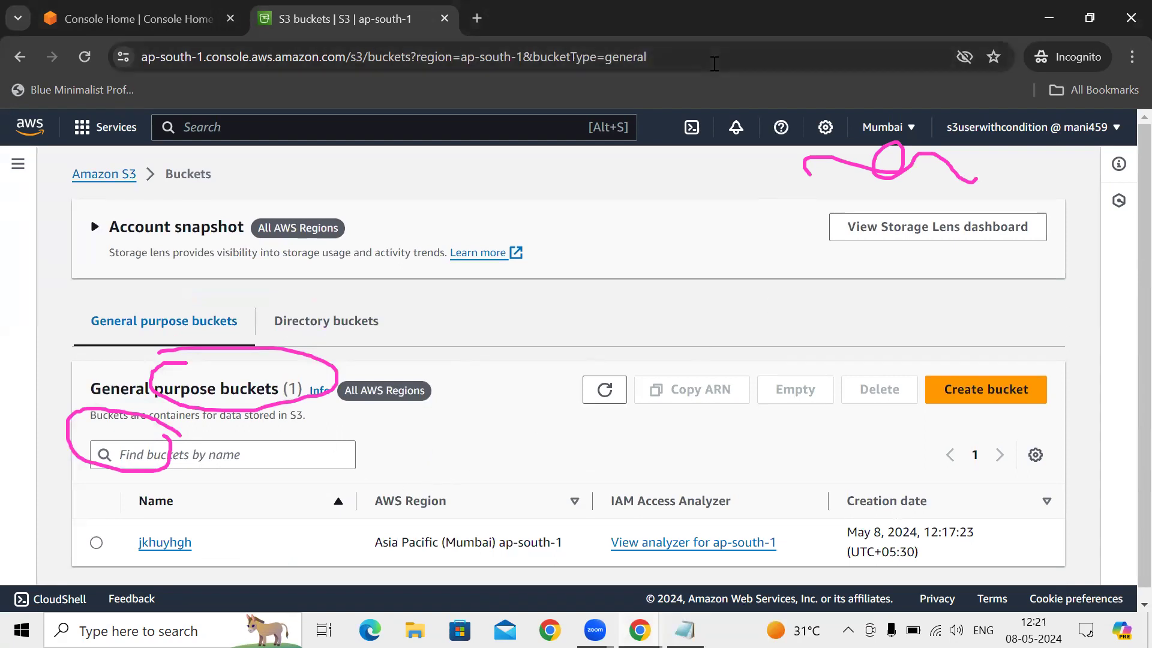
key("Escape")
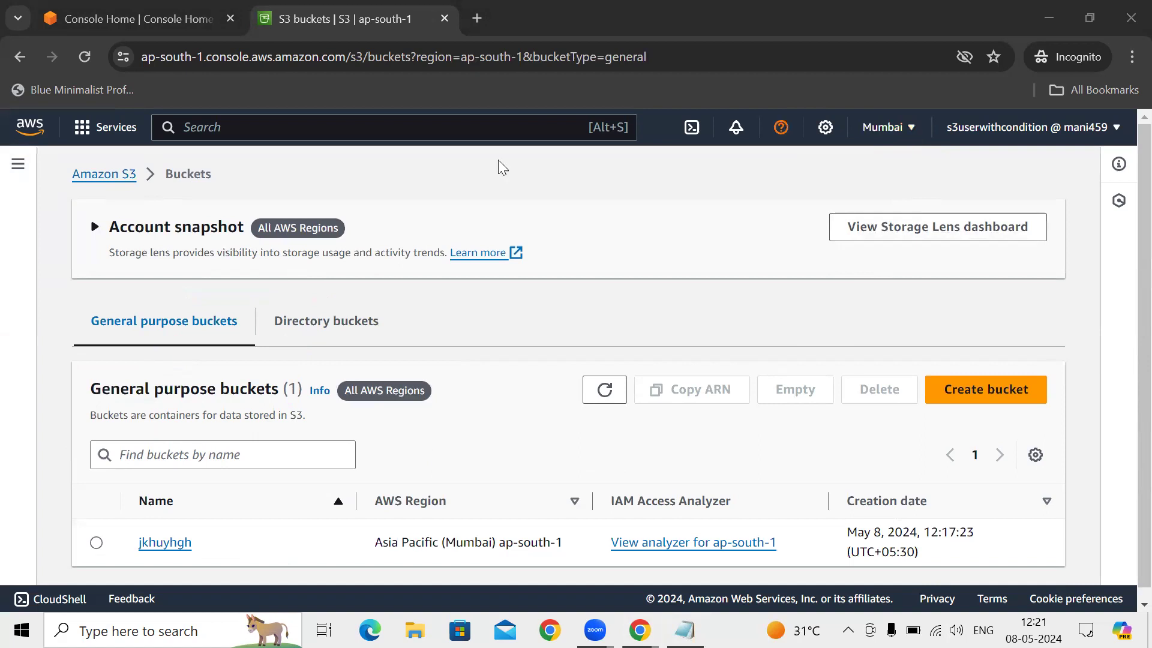
- Return to the S3 homepage, switch the region to Asia Pacific (Singapore) ap-southeast-1 and open the bucket creation form
left_click(24, 57)
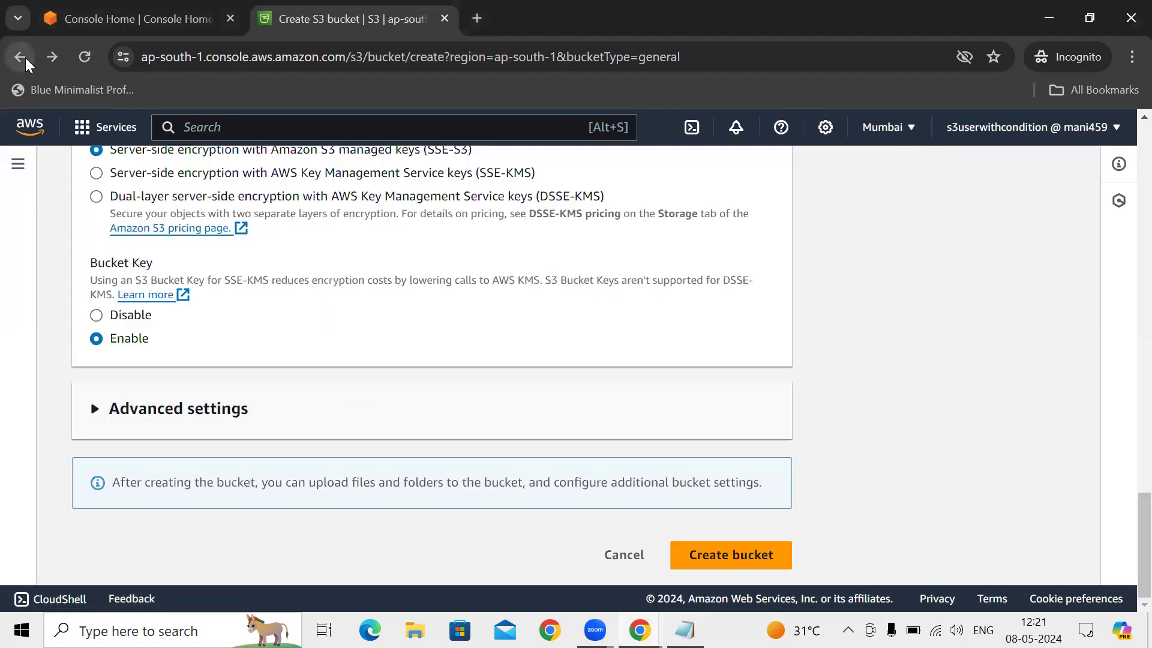
left_click(26, 58)
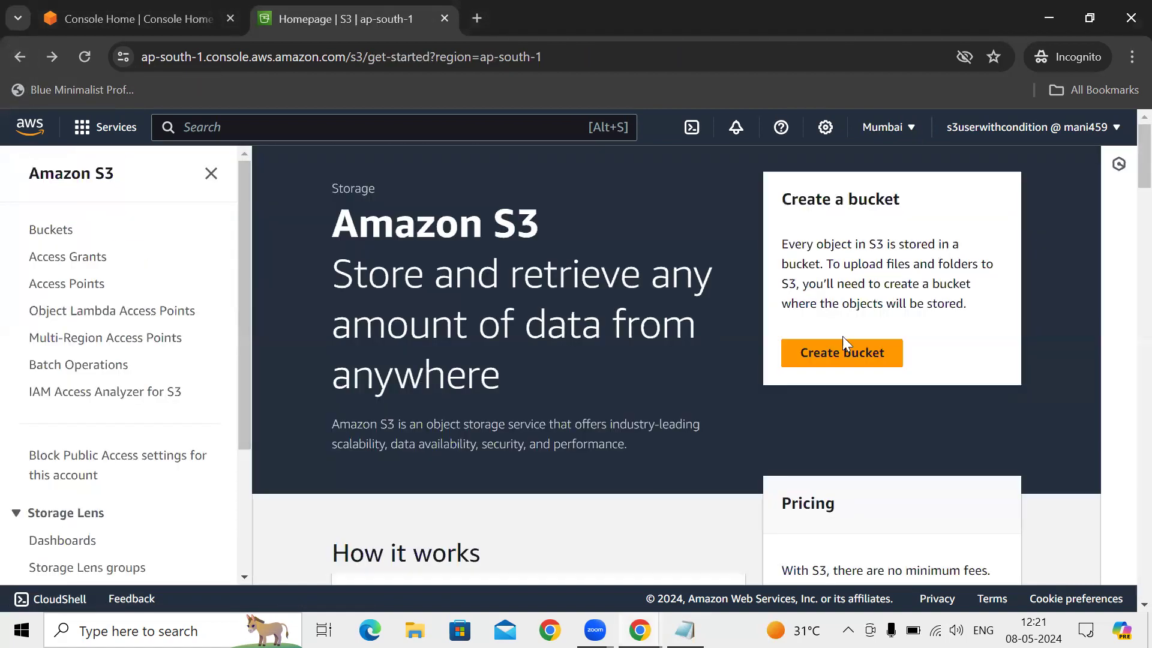
left_click(911, 130)
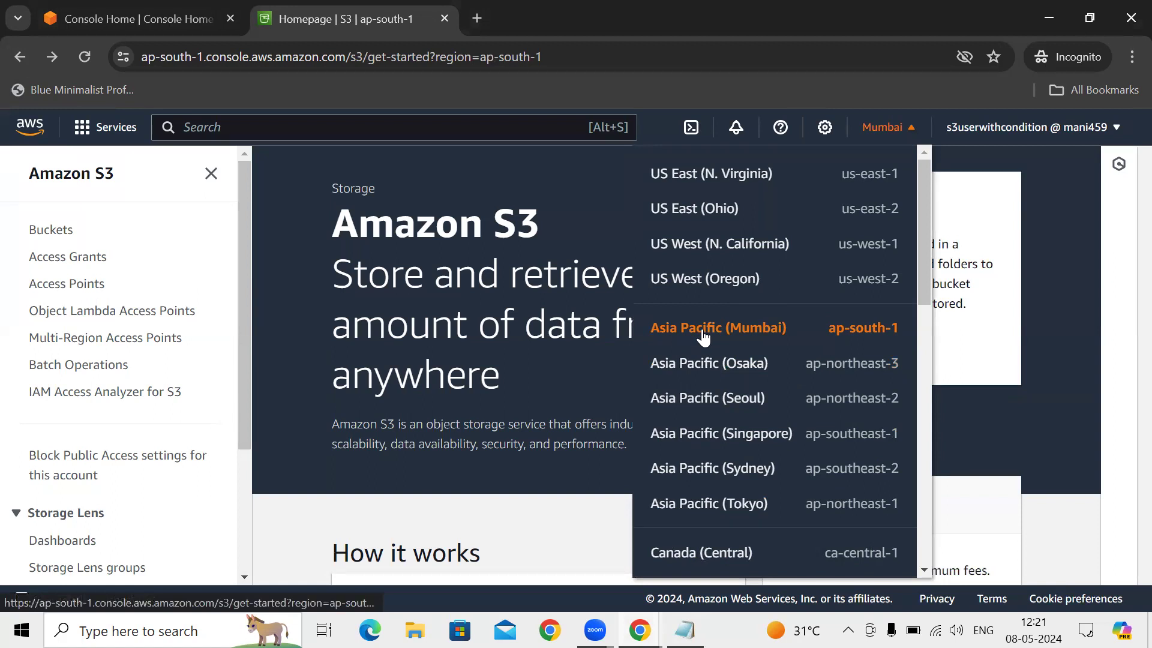
left_click(839, 441)
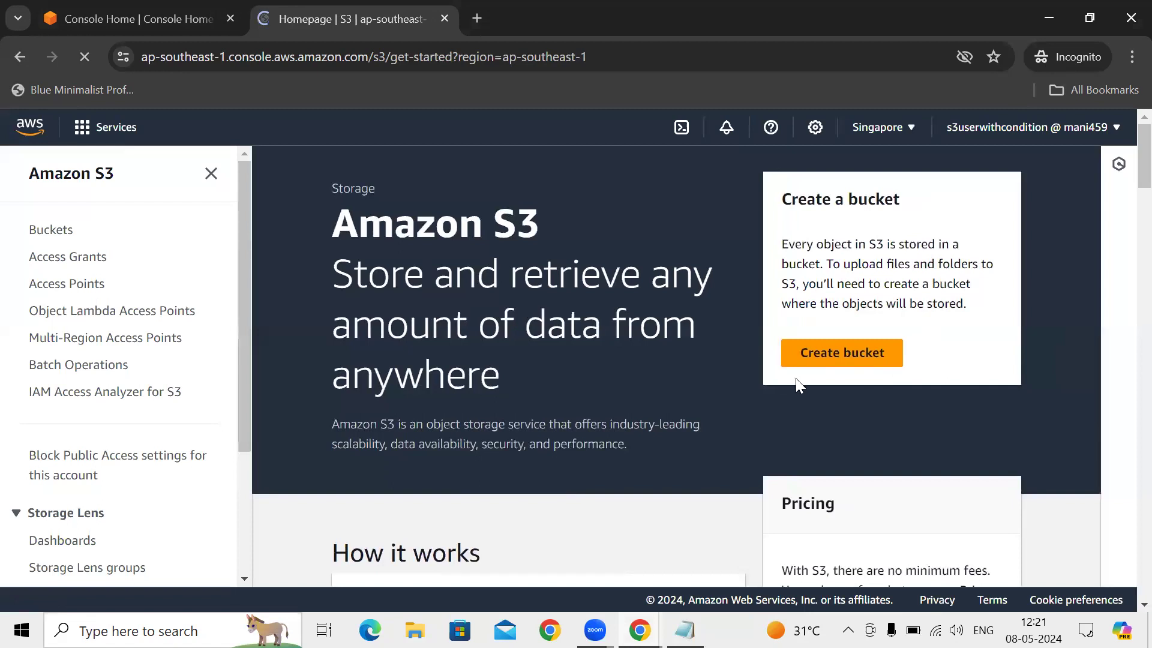
left_click(852, 354)
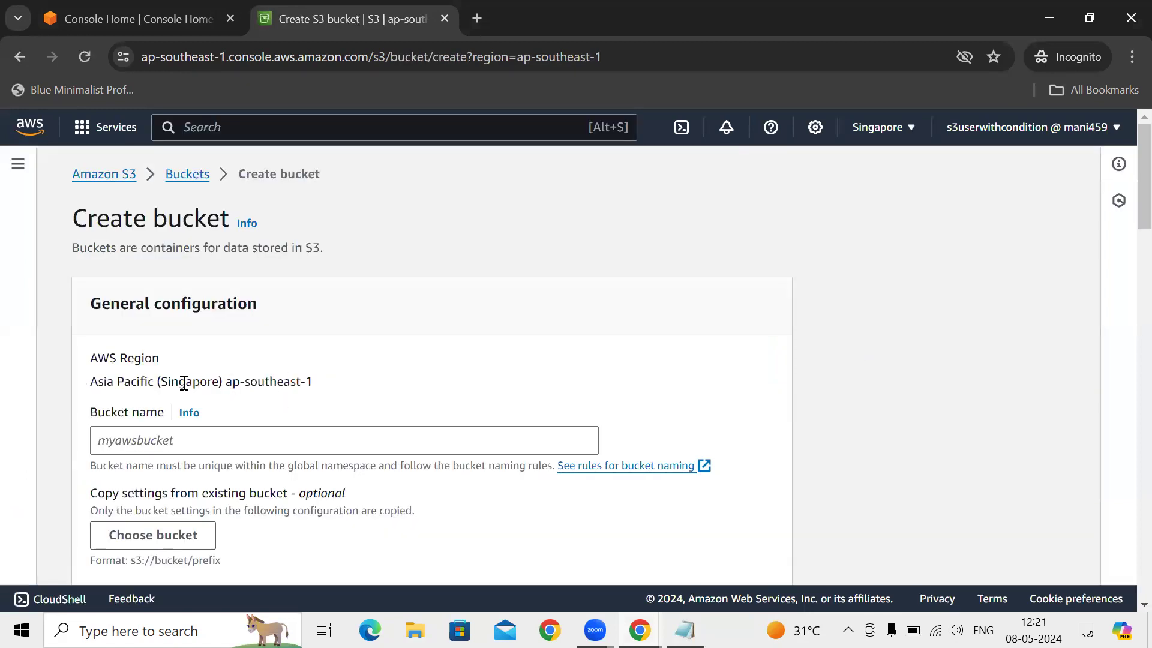
- Try to create a bucket named kjfhhkln in the Singapore region with the remaining settings at their defaults
left_click_drag(155, 380, 314, 390)
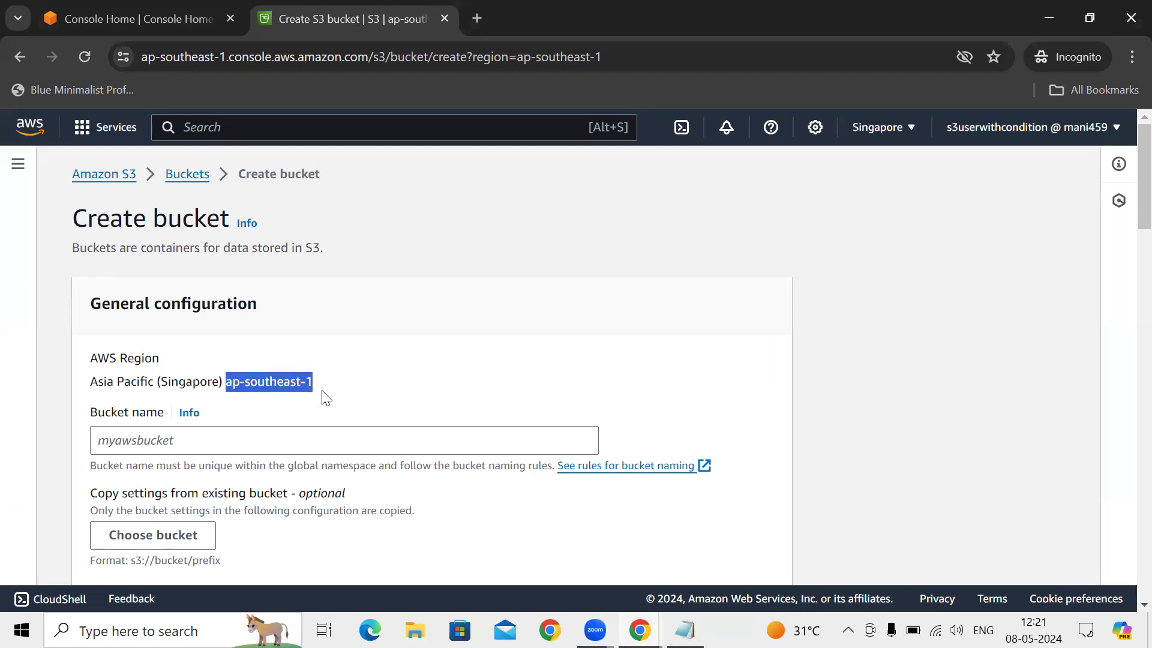
scroll(1124, 234, "down", 2)
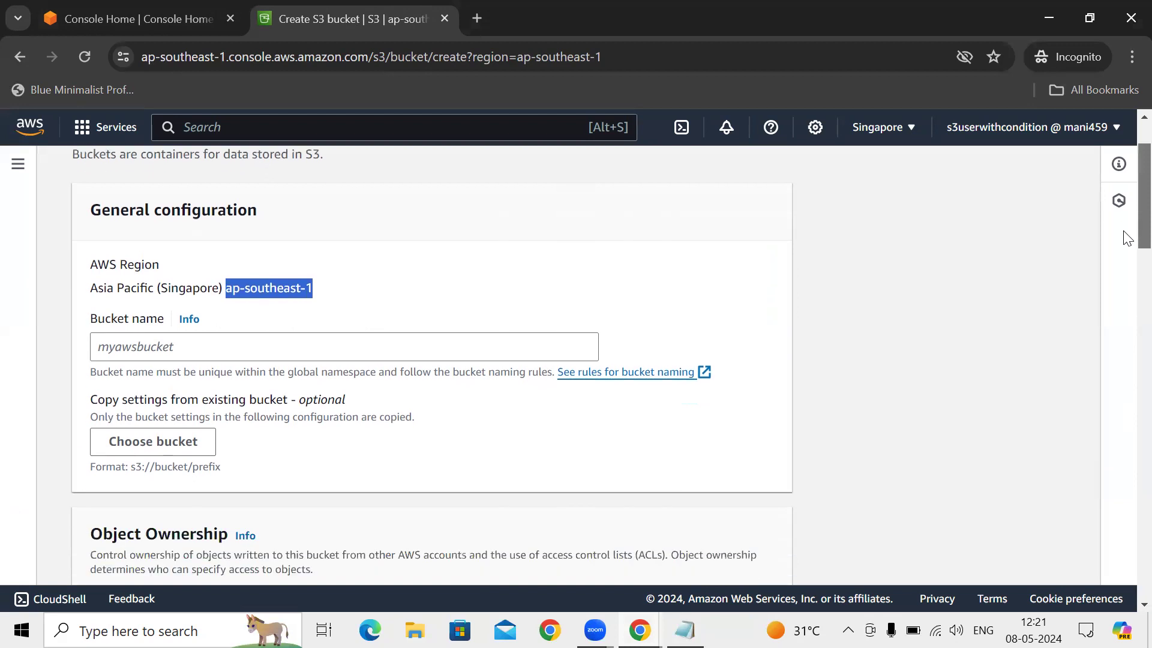
left_click(348, 307)
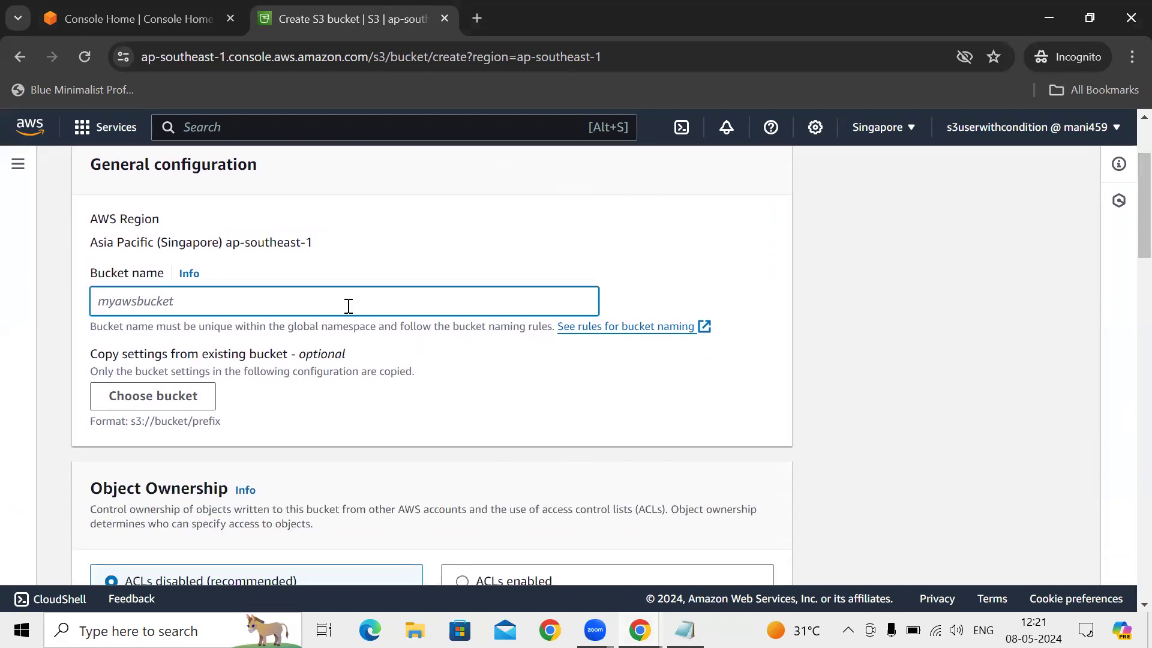
type("kjfhhkln")
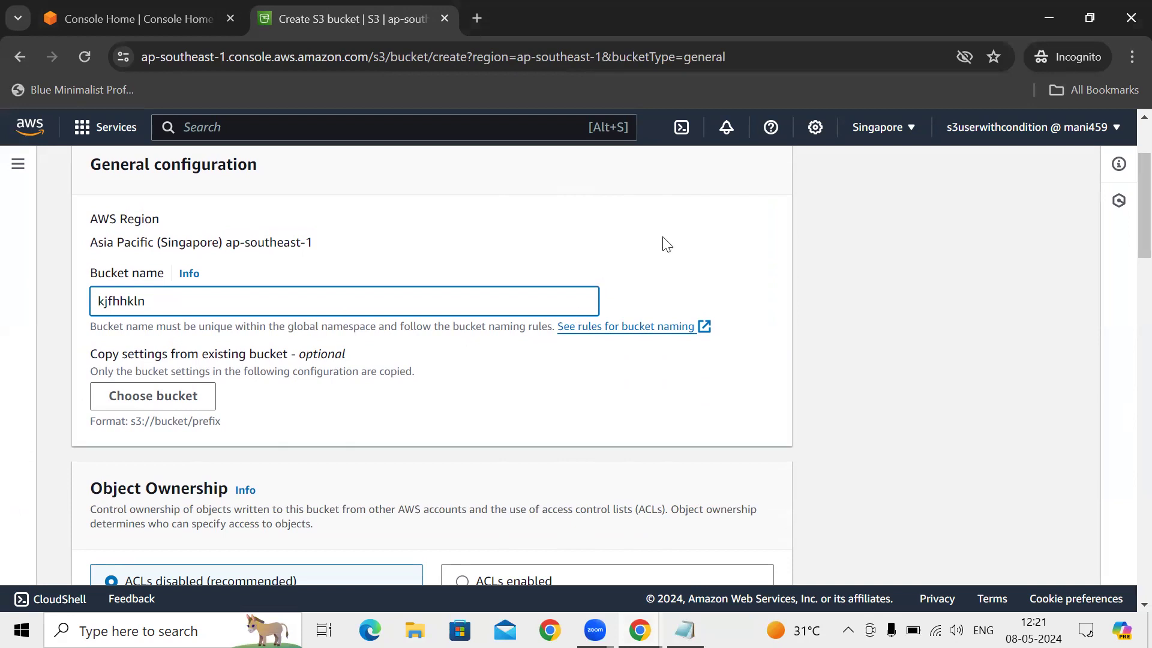
scroll(1125, 198, "down", 15)
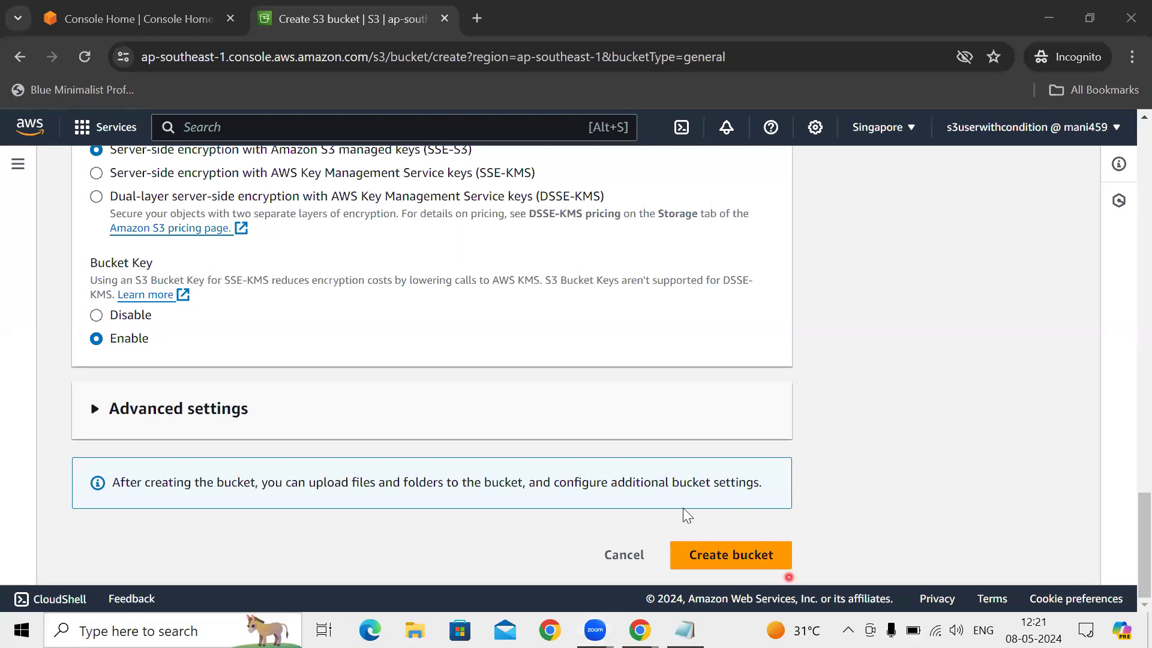
left_click(732, 554)
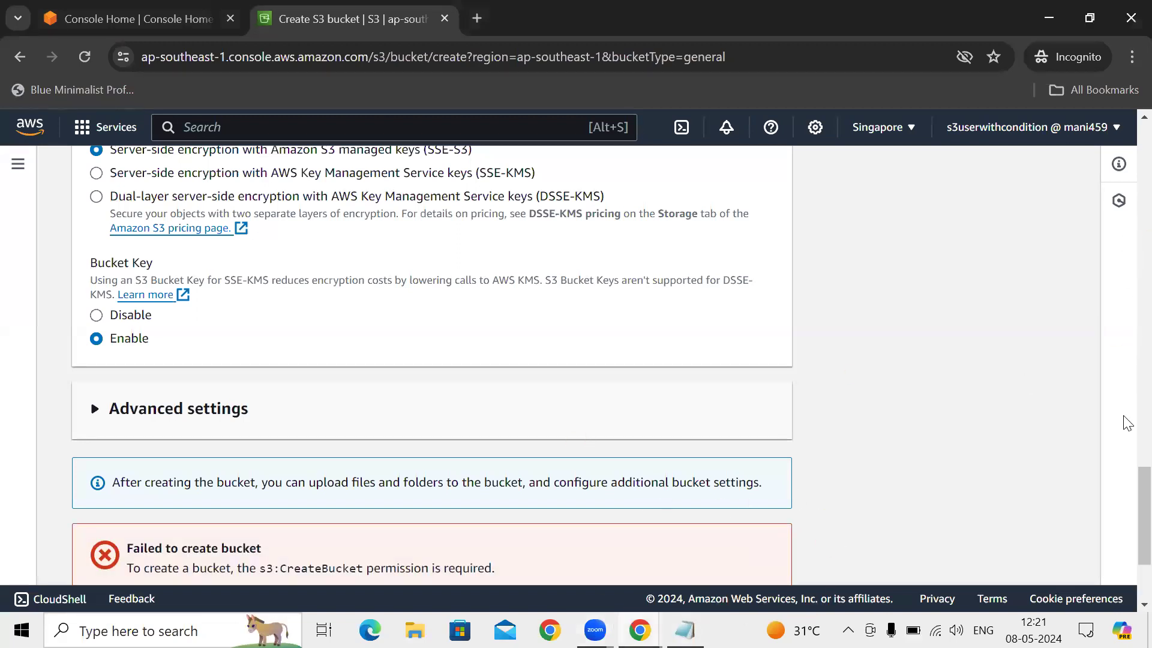
- Examine the error notice at the end of the Singapore bucket form and highlight its heading
scroll(1124, 540, "down", 3)
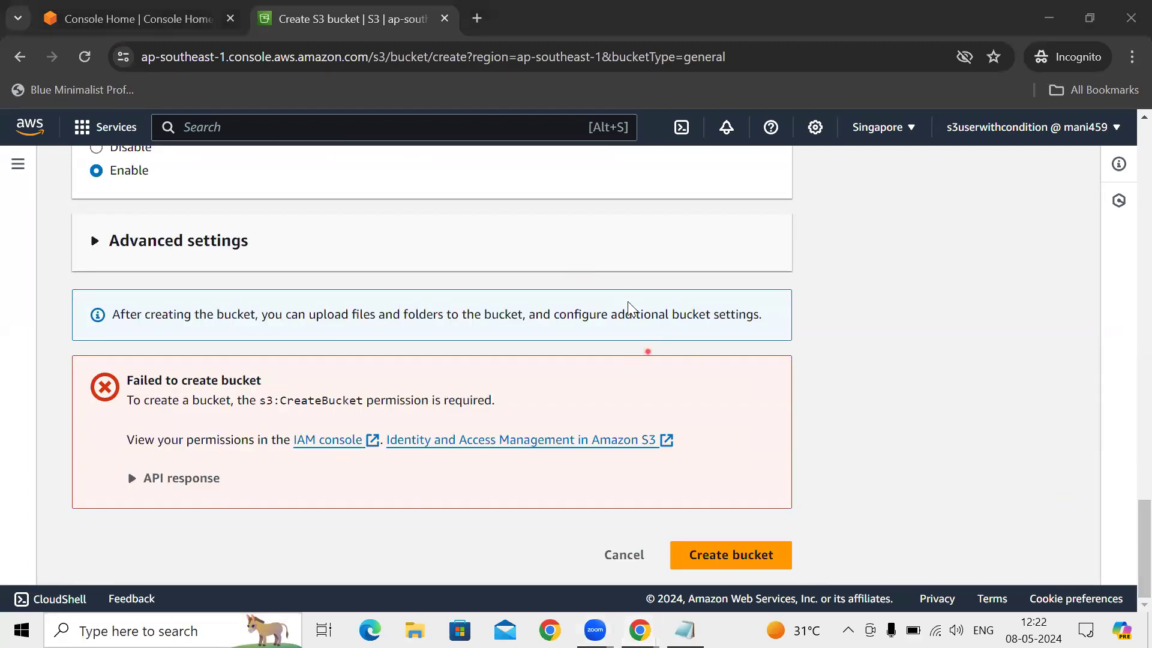
left_click_drag(127, 380, 300, 390)
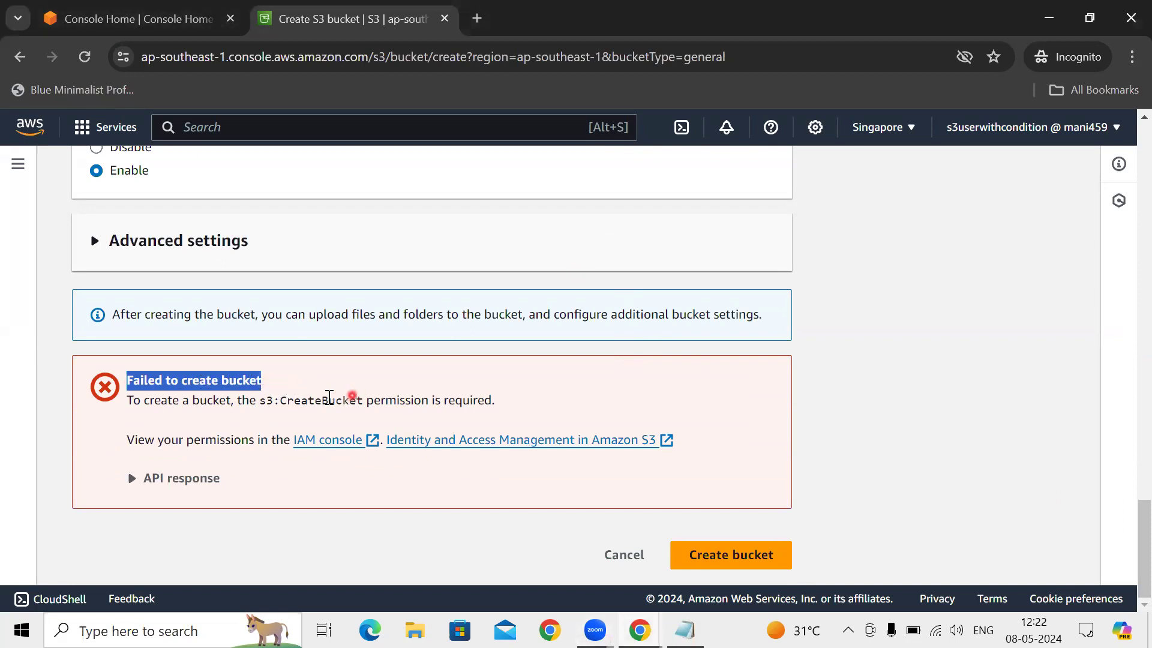
left_click(123, 382)
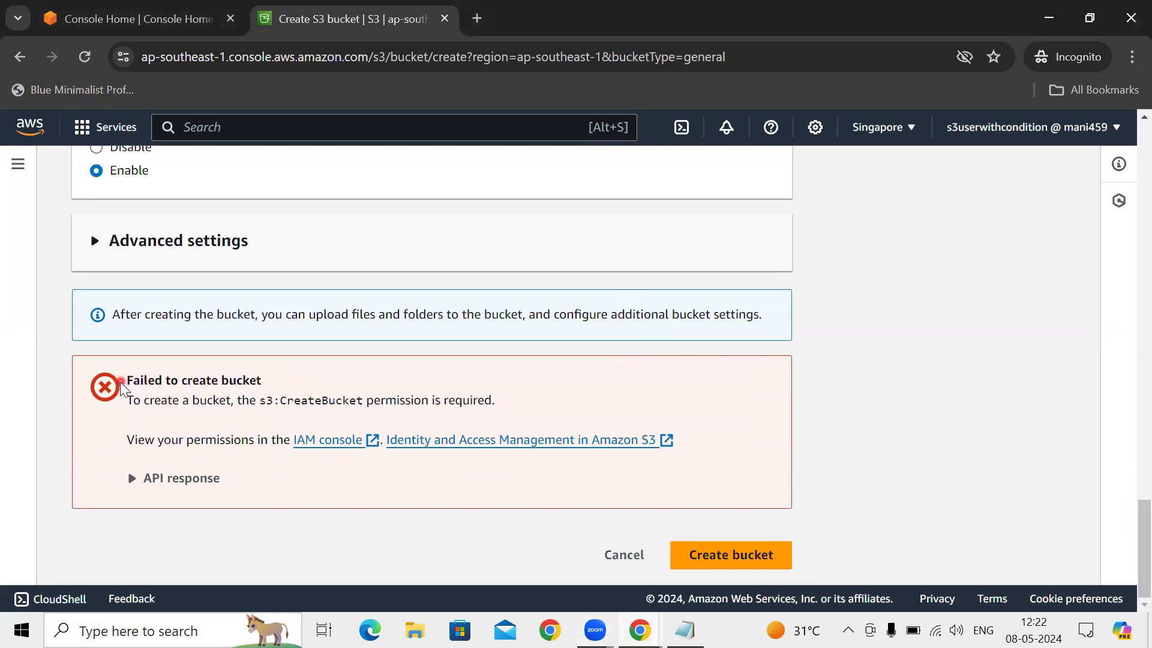
left_click_drag(128, 380, 269, 375)
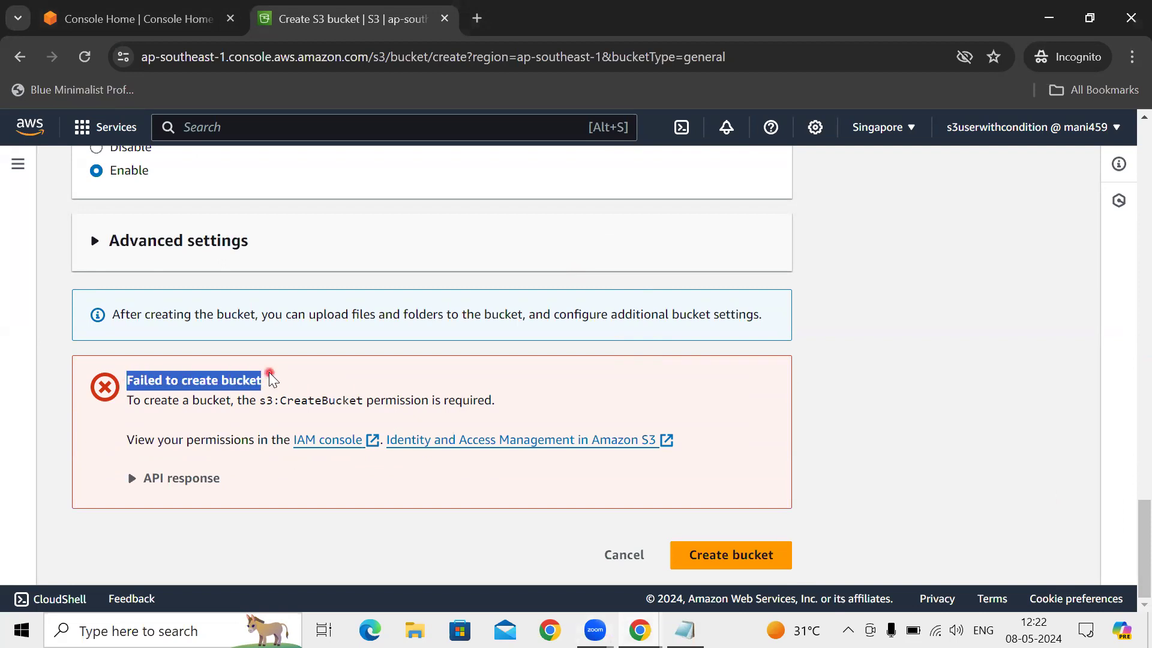
- Return to the admin user's console window and open the IAM policies list
left_click(1049, 18)
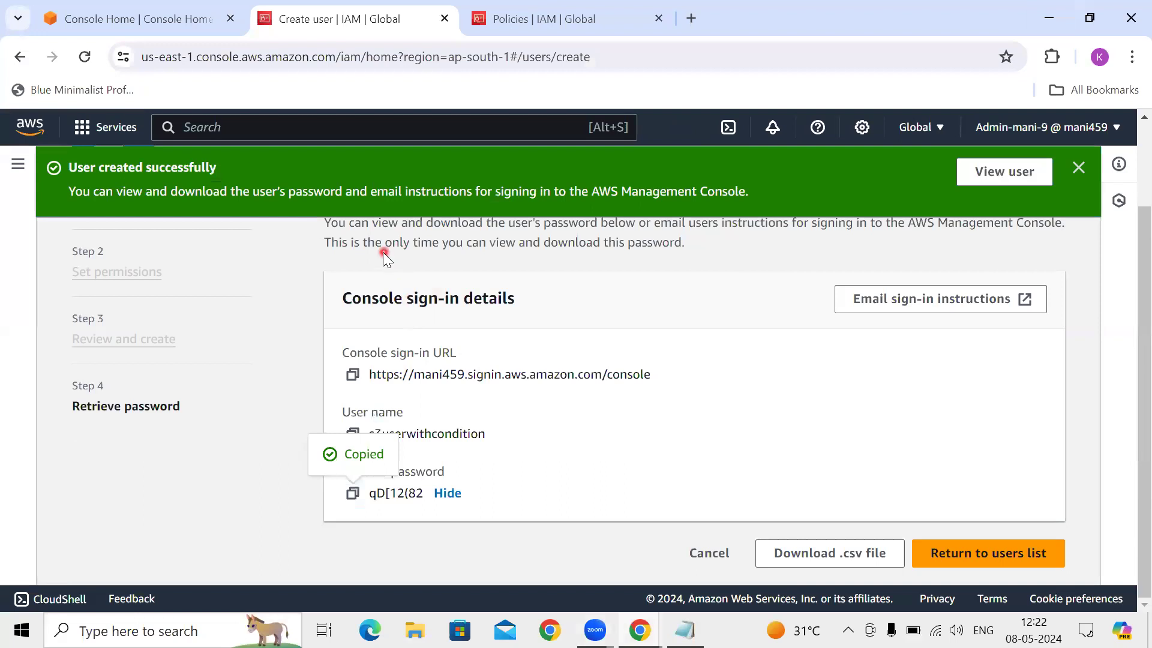
scroll(383, 252, "up", 2)
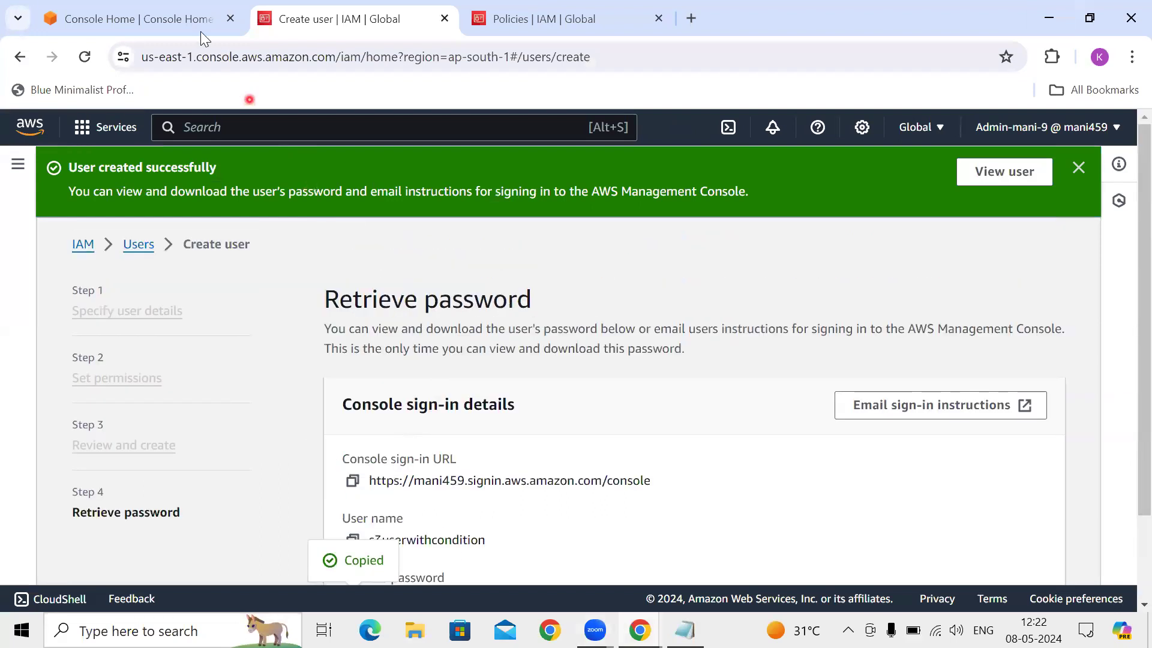
left_click(20, 163)
left_click(57, 475)
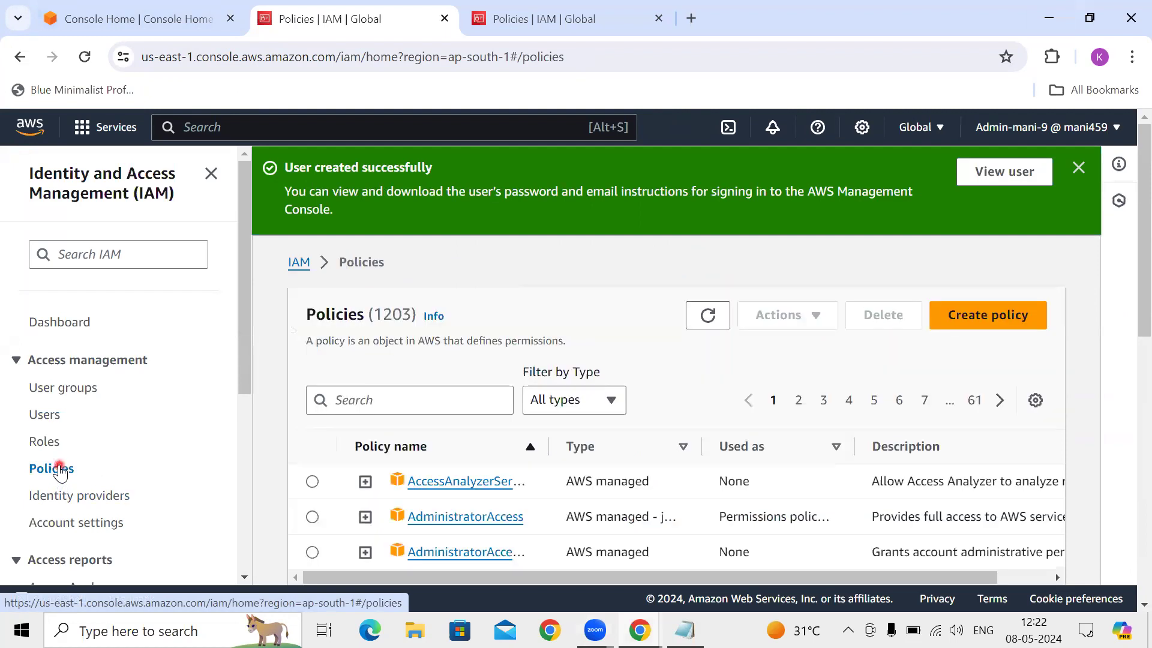
- Filter the policies to Customer managed and open s3policywithcondition
left_click(611, 401)
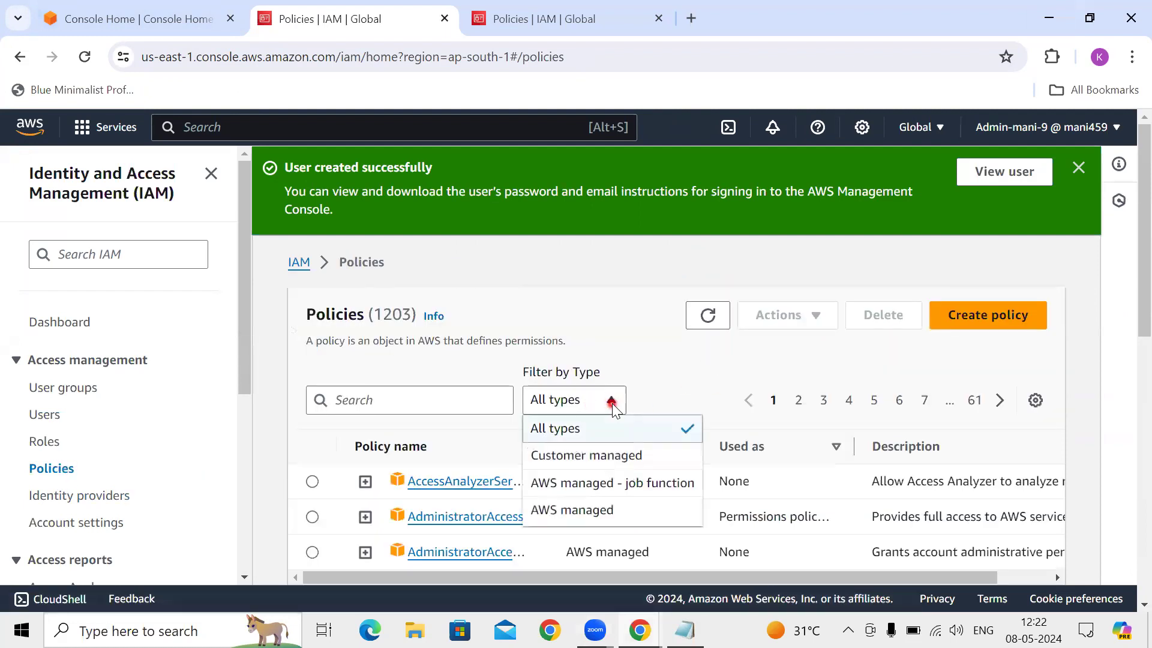
left_click(612, 463)
scroll(1127, 400, "down", 1)
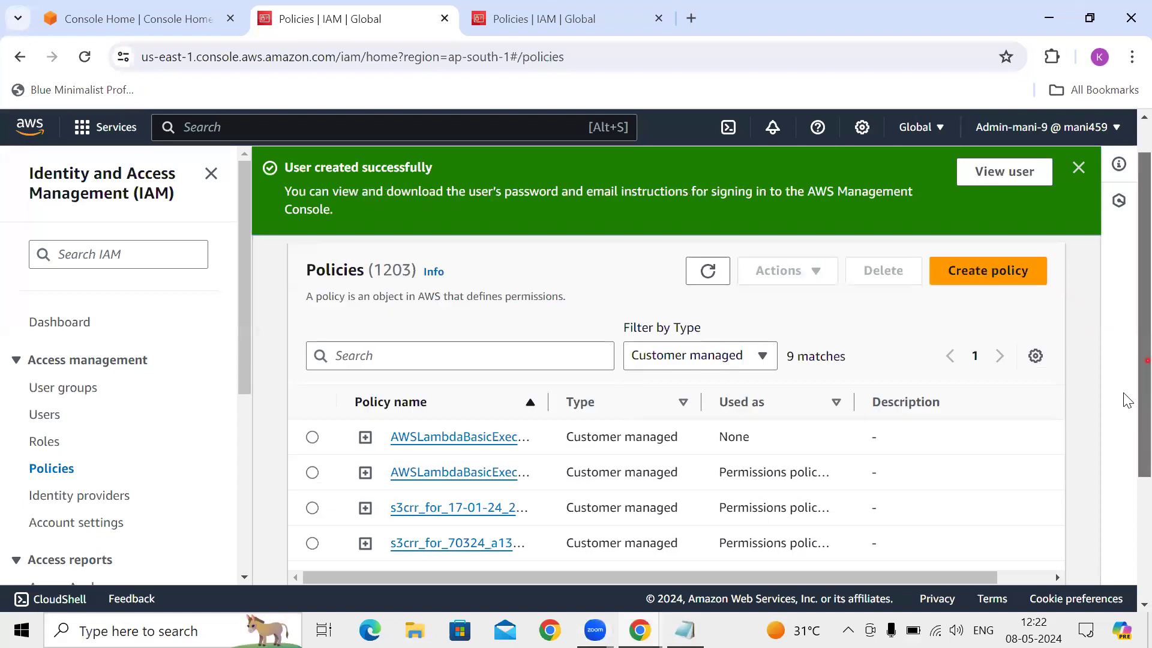
scroll(1127, 400, "down", 3)
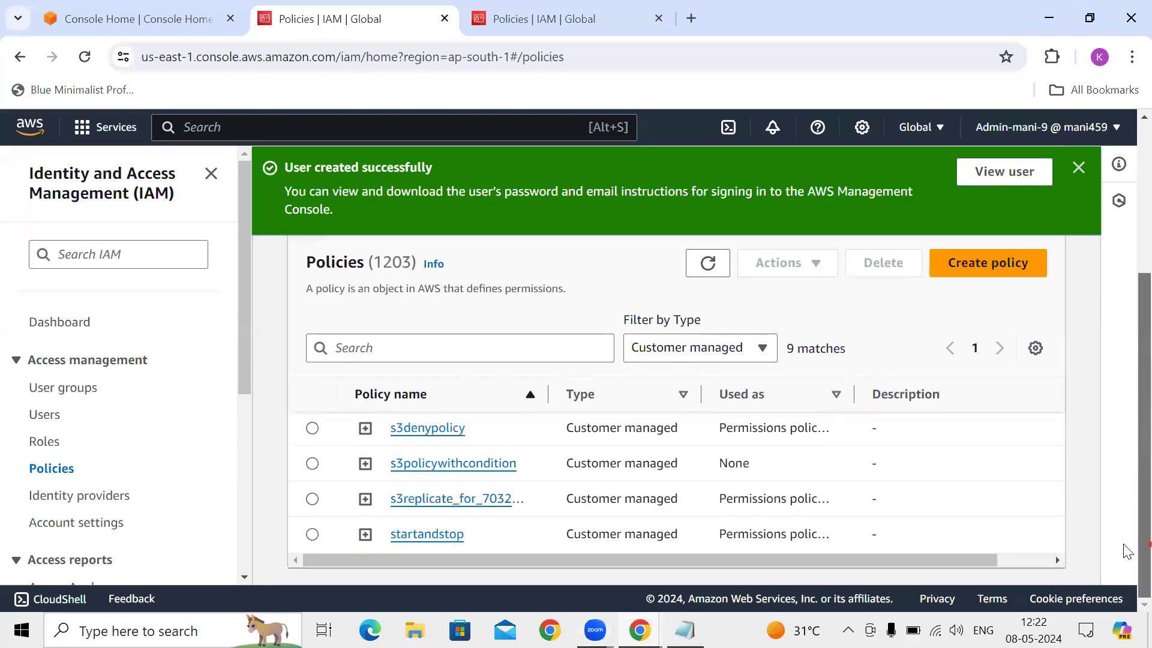
left_click(480, 471)
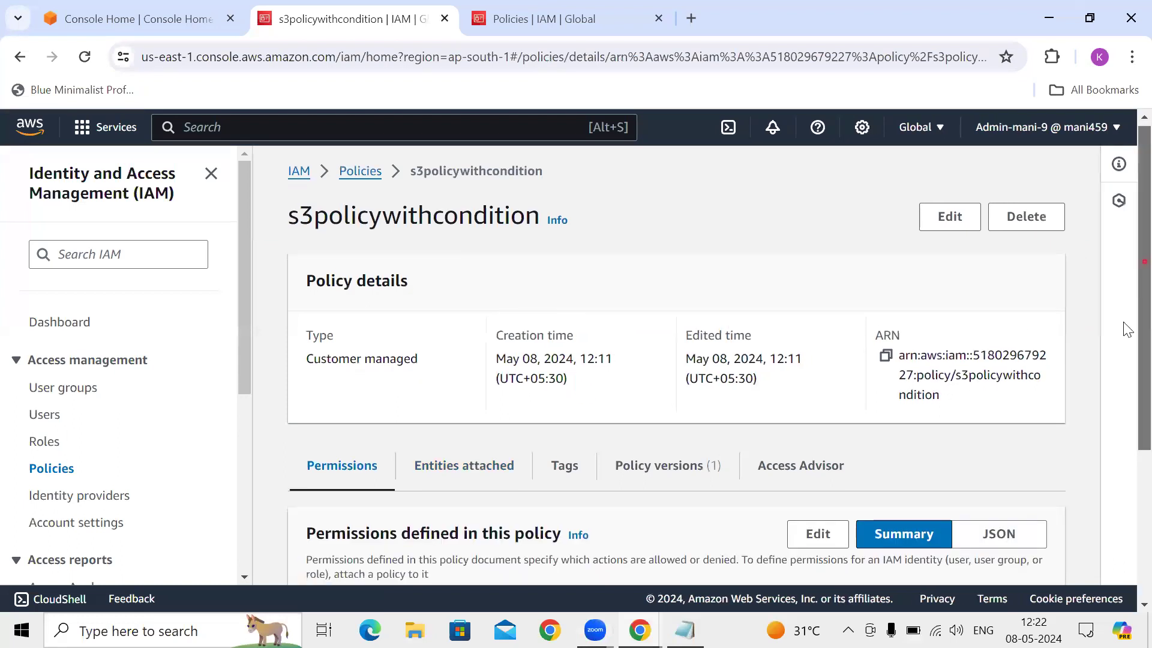
- Examine the S3 entry in the policy's permissions summary, including access level, resource and request condition, and highlight the condition
scroll(1127, 330, "down", 4)
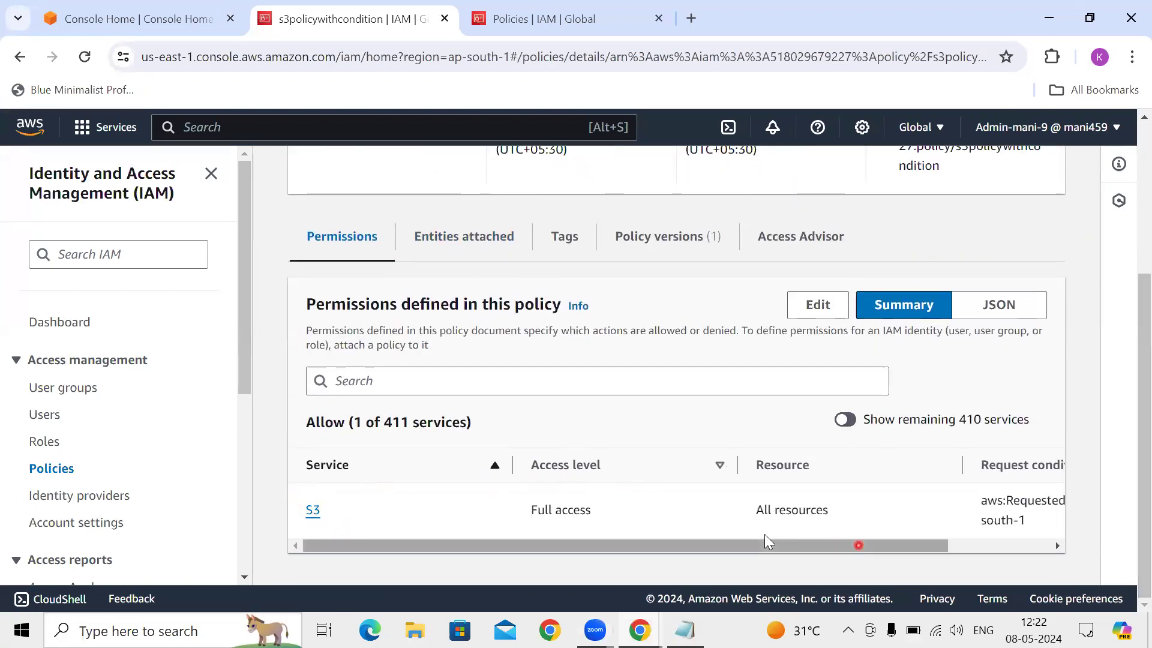
scroll(765, 535, "right", 3)
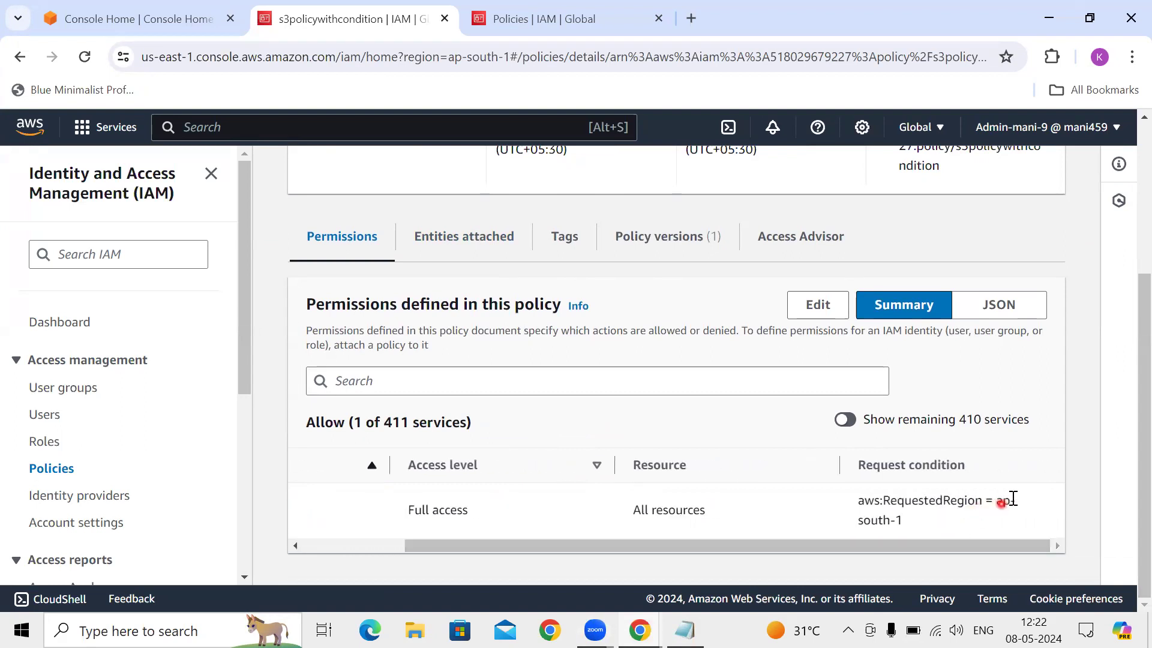
left_click_drag(880, 503, 977, 535)
left_click(864, 499)
left_click_drag(864, 499, 896, 520)
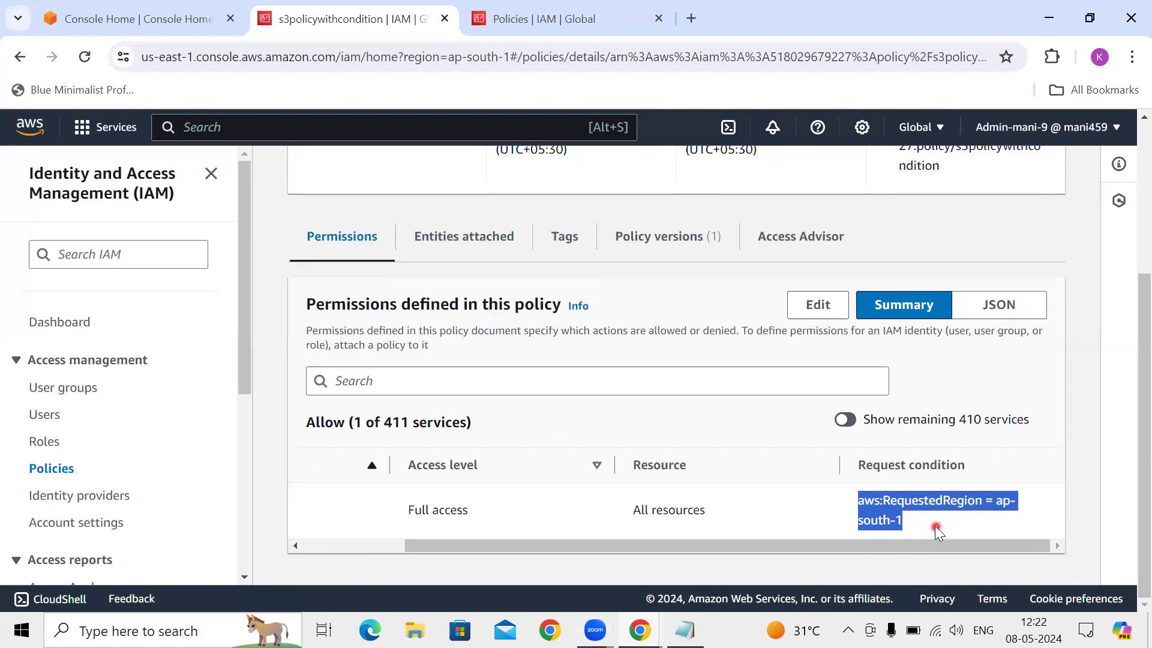
scroll(839, 528, "left", 2)
scroll(839, 529, "left", 2)
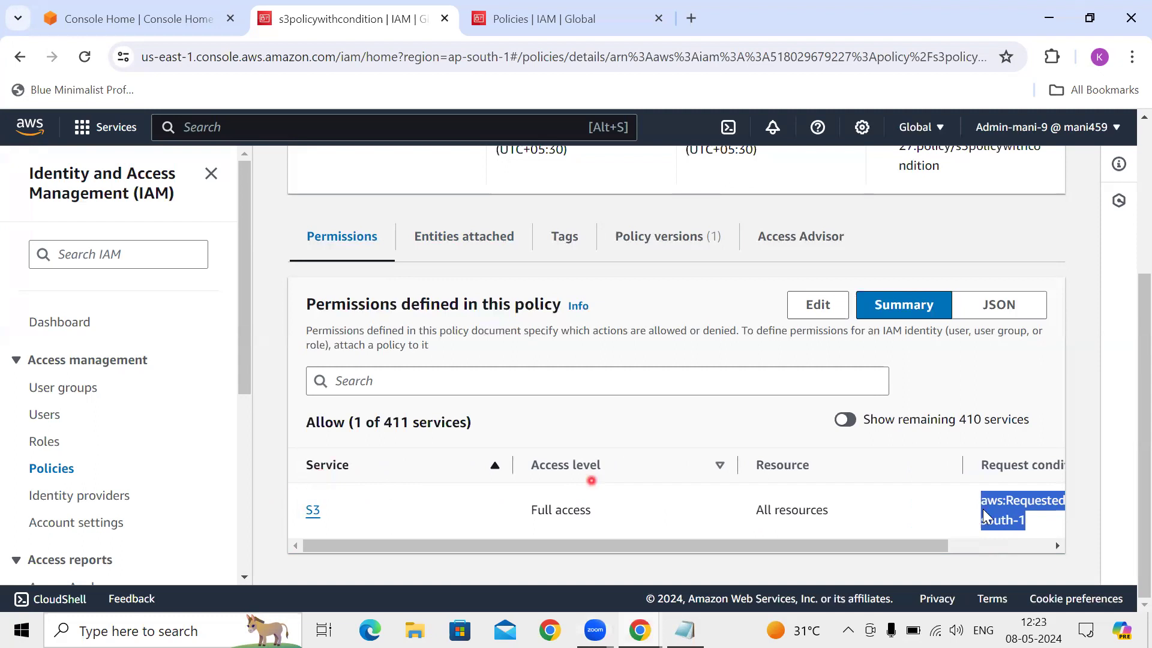
scroll(904, 537, "right", 4)
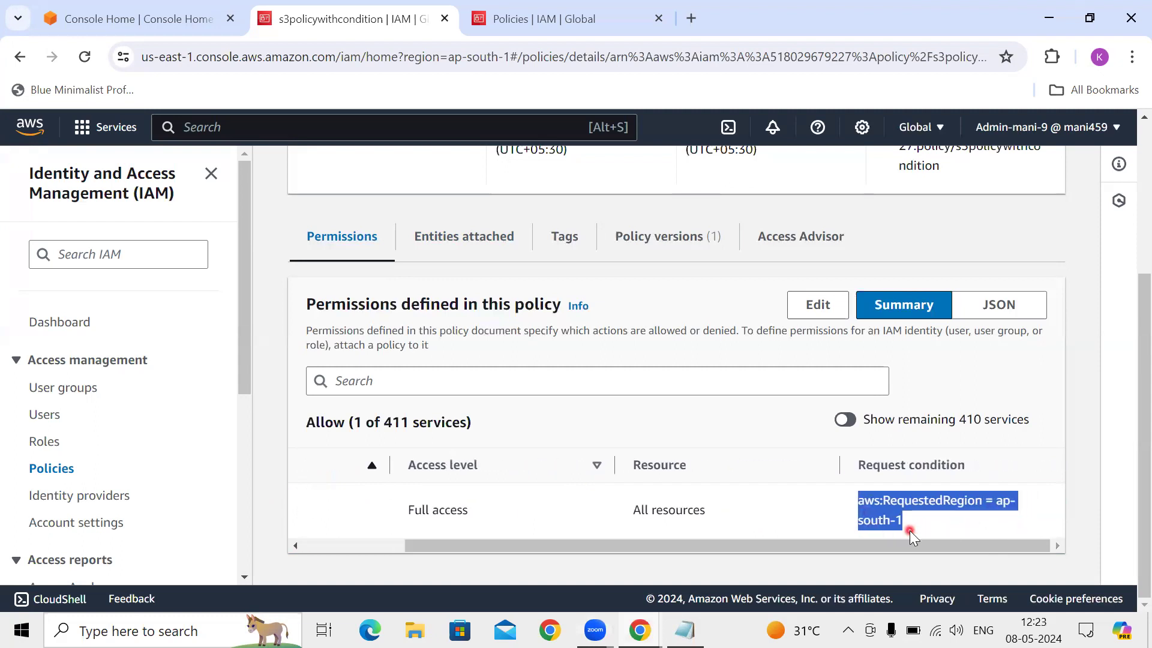
scroll(910, 530, "left", 4)
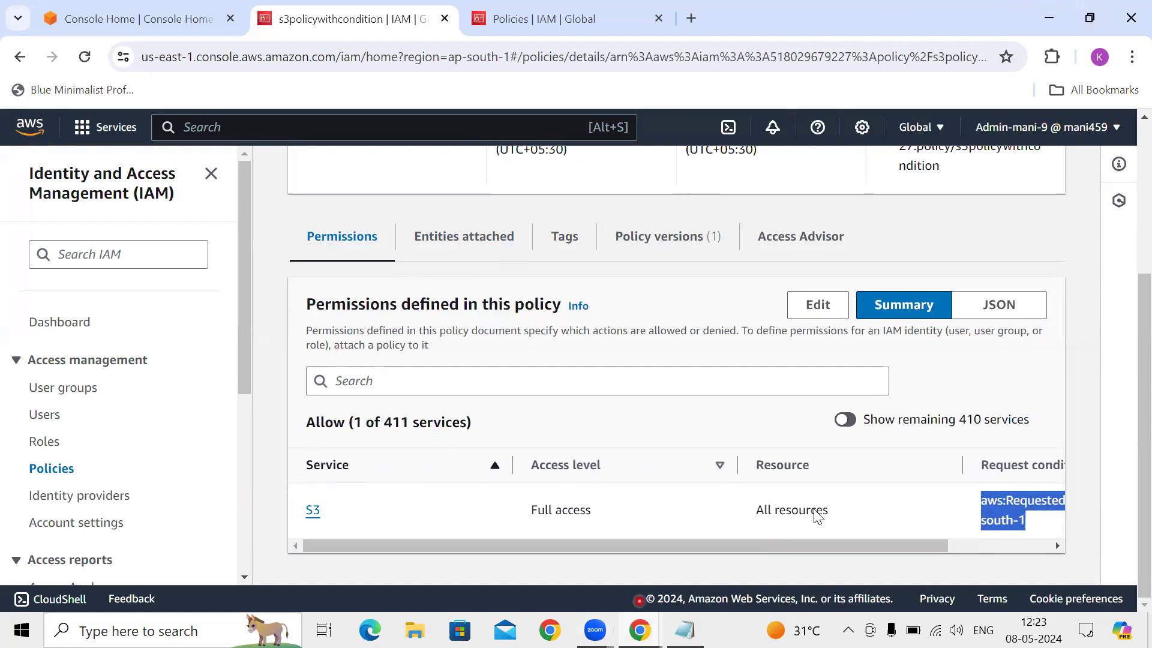
- Switch back to the s3userwithcondition incognito window and review the Singapore bucket form from its region setting down to the error notice
mouse_move(639, 630)
left_click(750, 550)
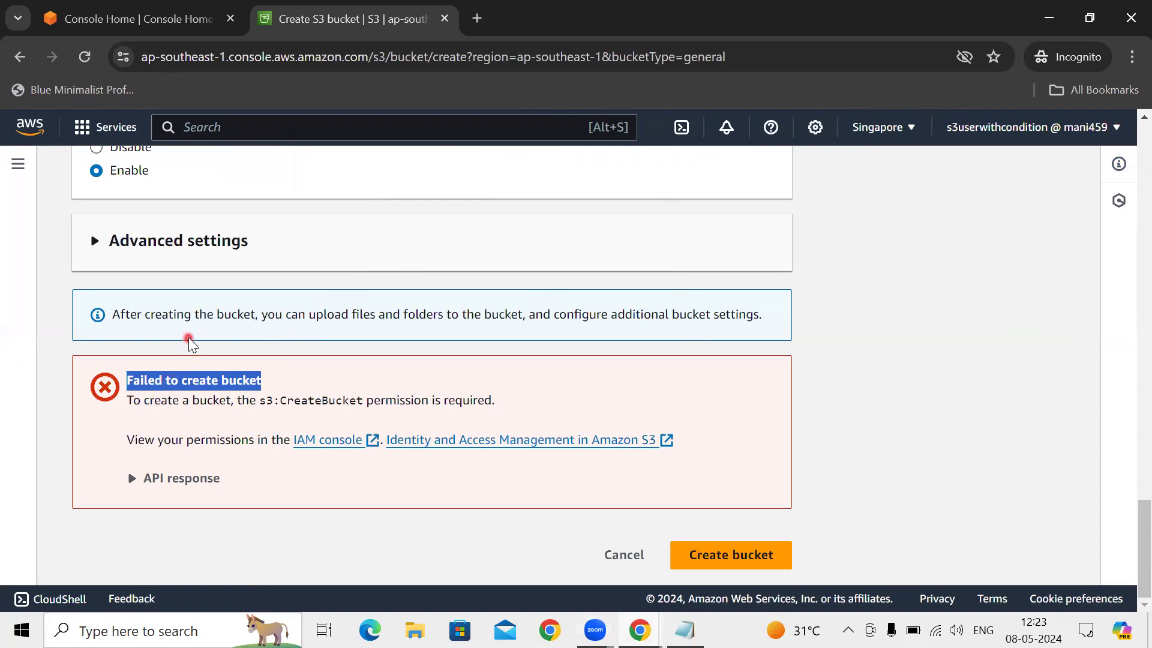
scroll(762, 307, "up", 15)
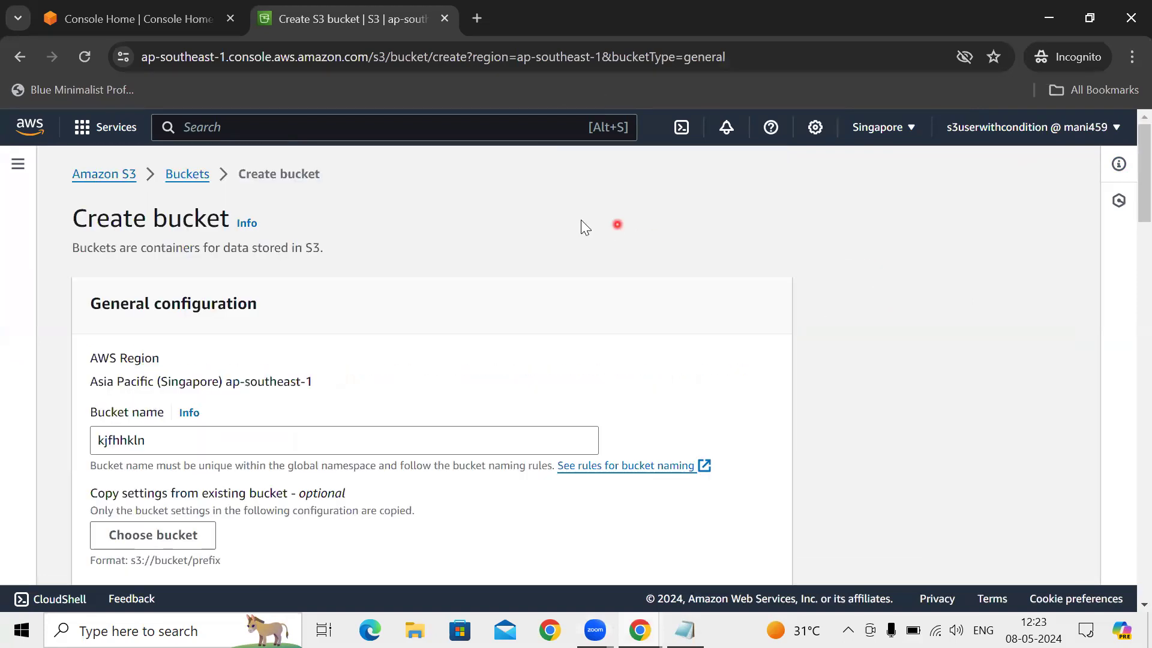
scroll(576, 225, "down", 12)
scroll(567, 228, "down", 5)
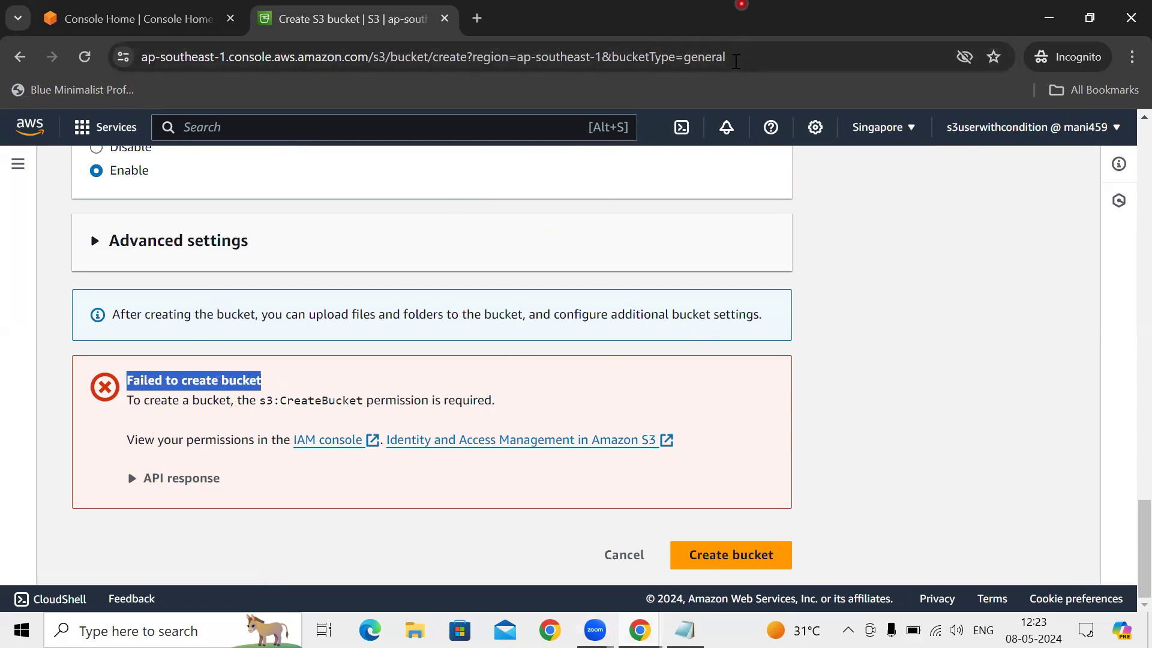
- Close the S3 bucket creation tab and return to the s3policywithcondition details in the admin window
left_click(445, 19)
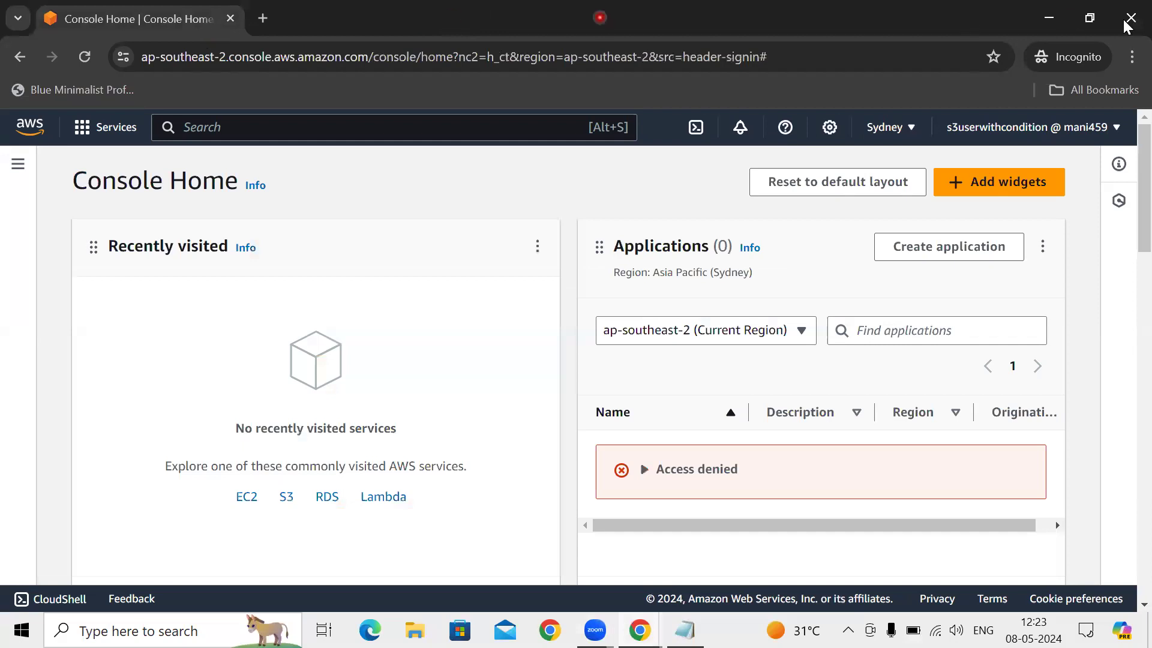
left_click(1058, 22)
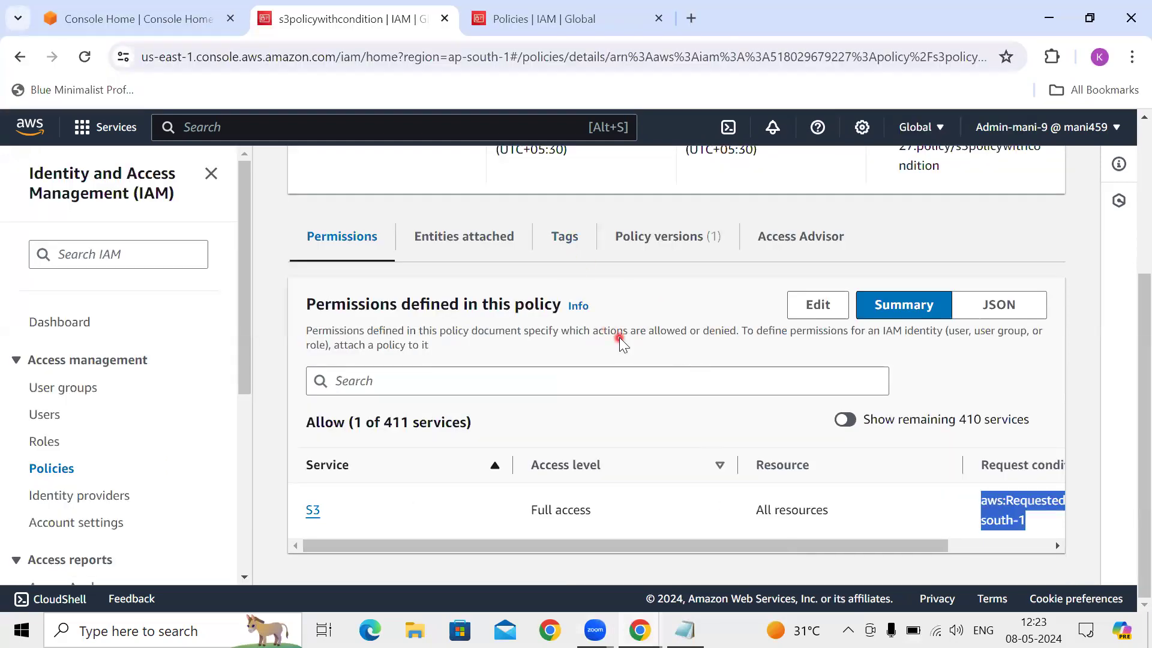
scroll(619, 337, "up", 4)
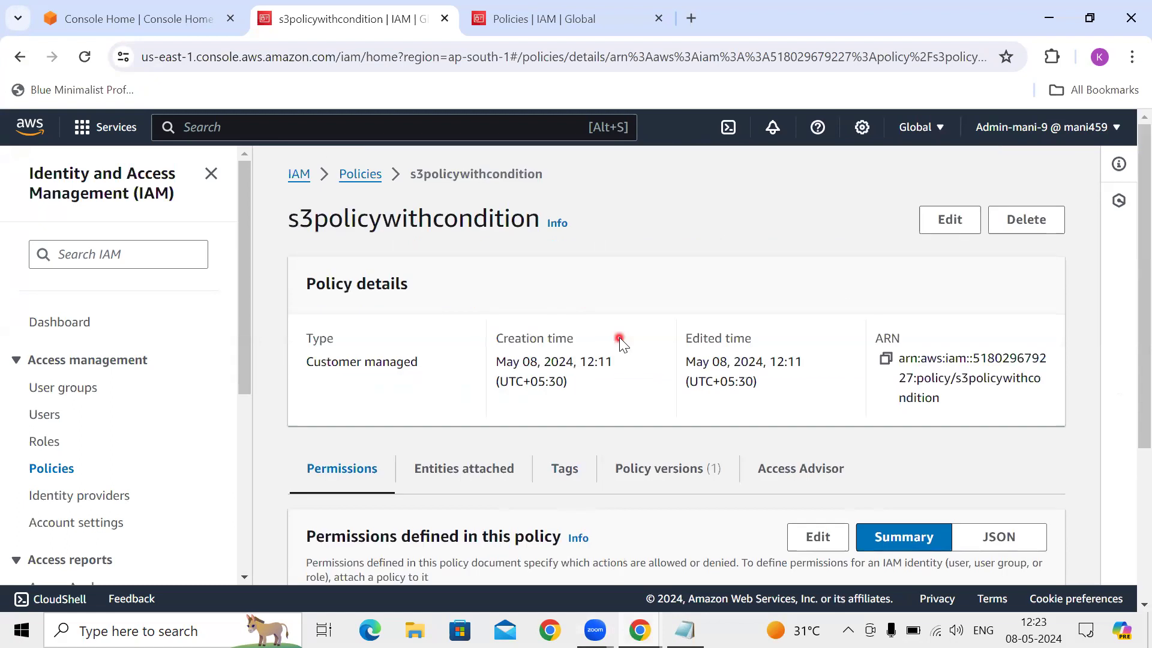
scroll(620, 337, "down", 4)
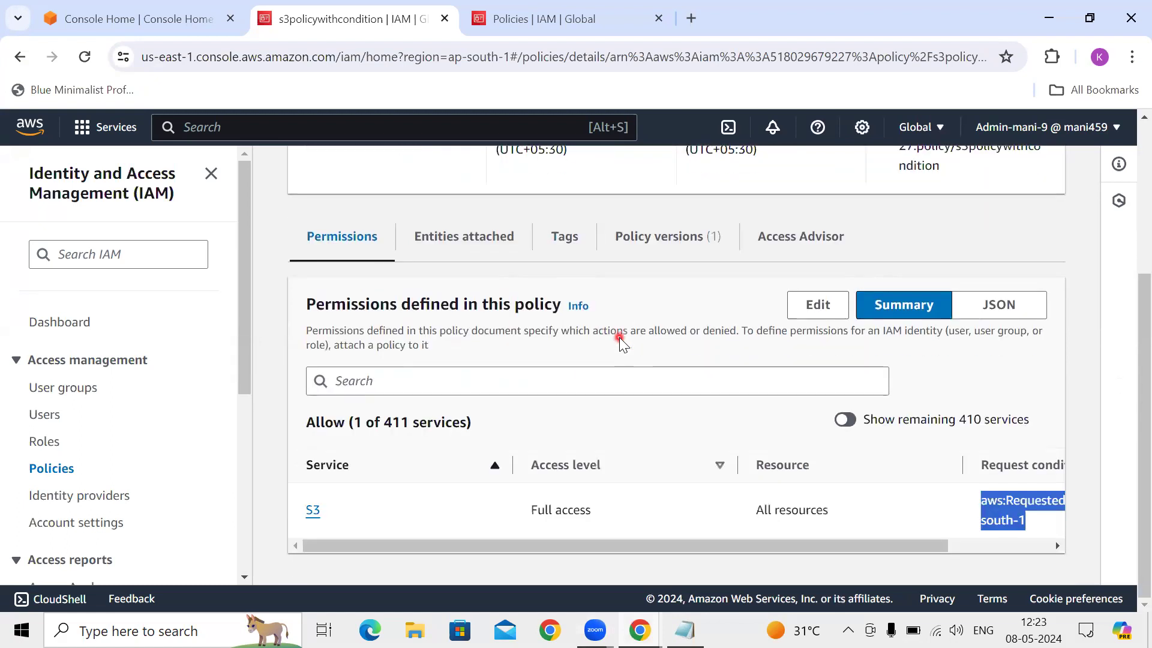
scroll(620, 337, "up", 4)
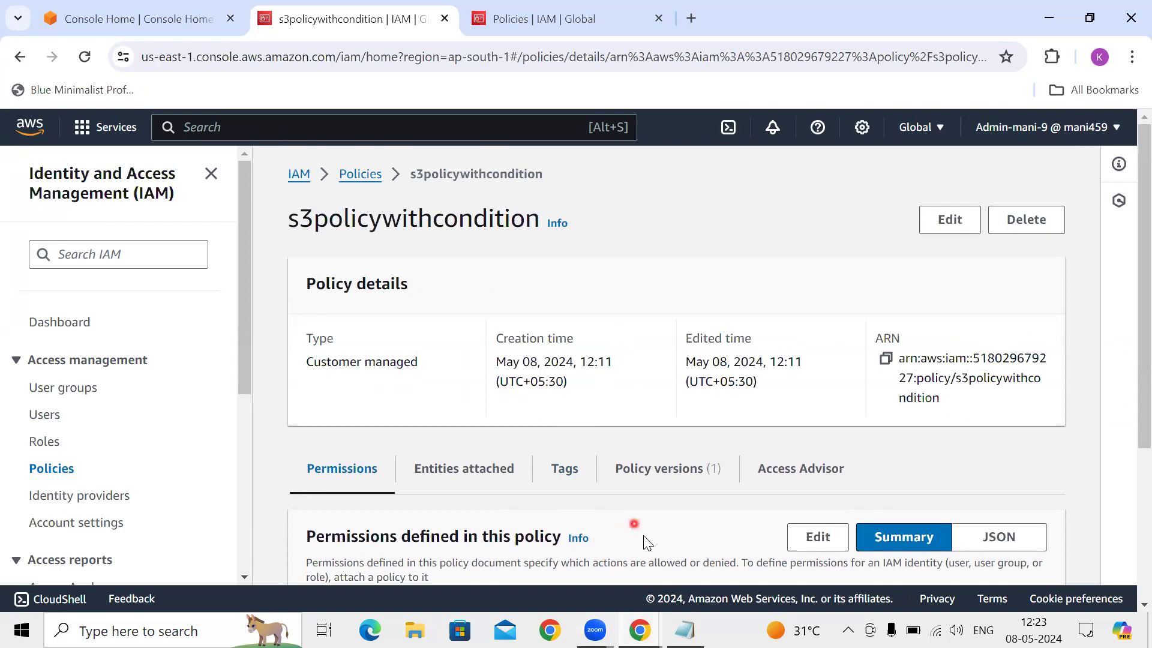
- Switch to the Notepad notes, underline "s3 user" in pink and handwrite its workflow beside it, including Aws policy, login and an underlined policy with an arrow
key("alt+Tab")
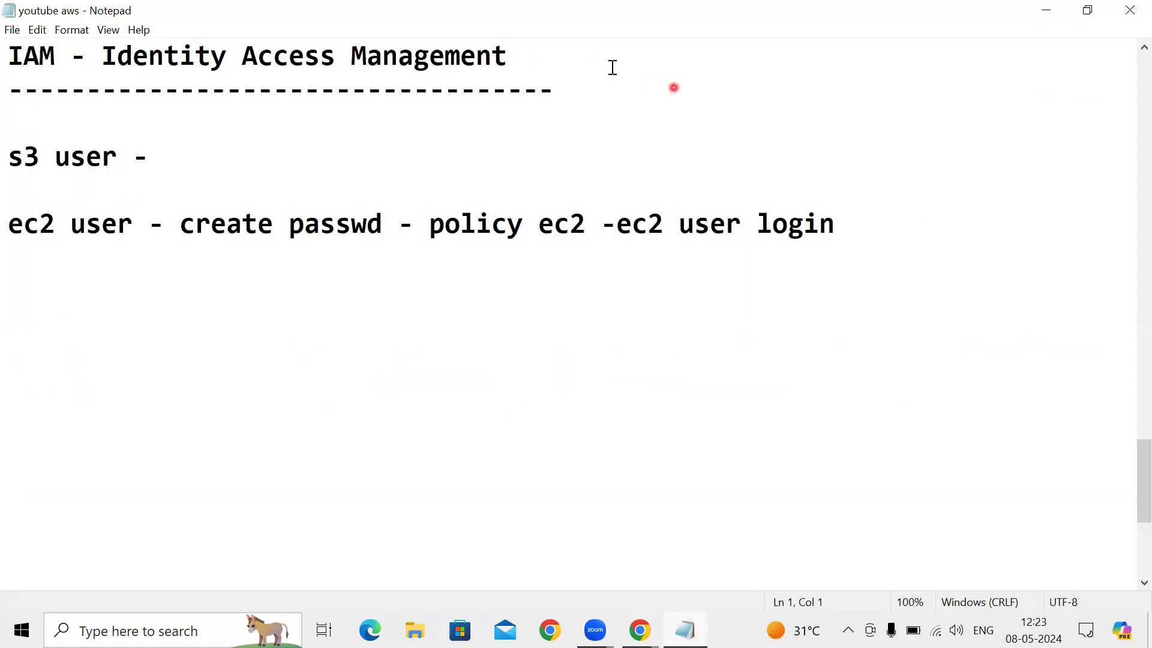
key("ctrl+2")
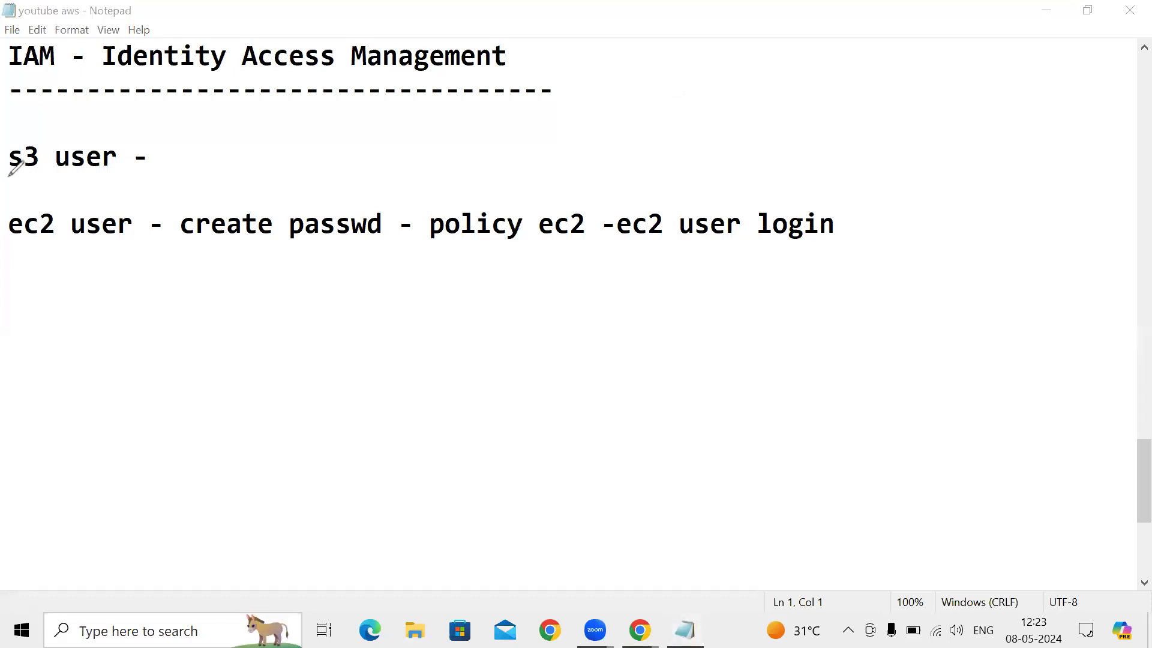
left_click_drag(33, 175, 111, 179)
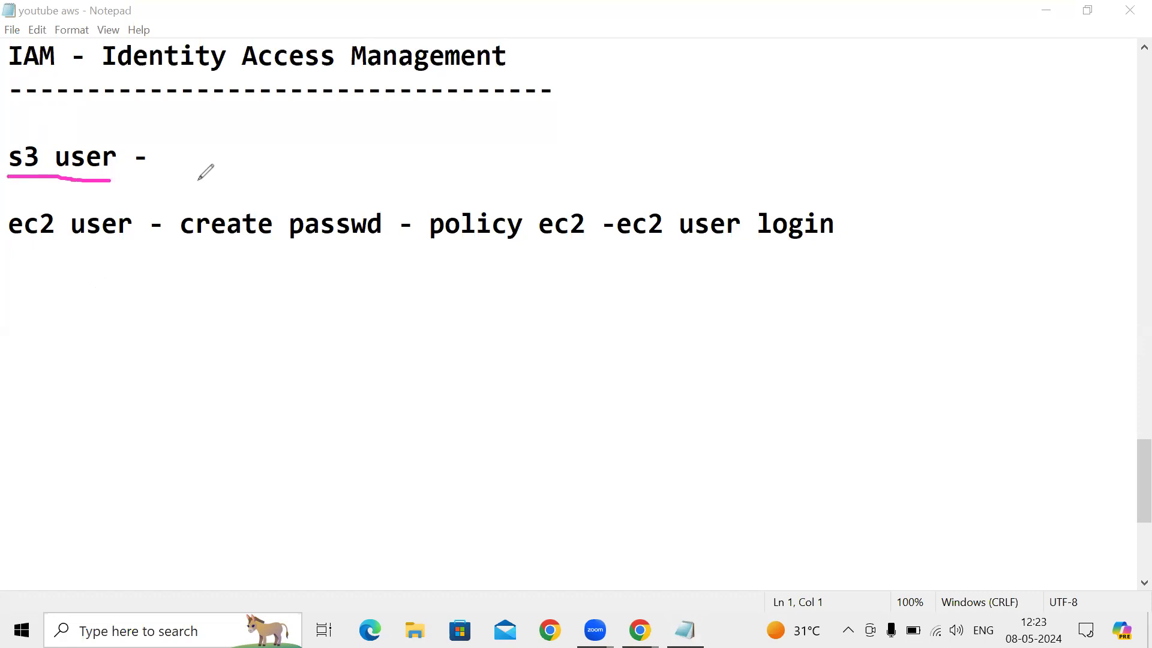
left_click_drag(180, 162, 275, 169)
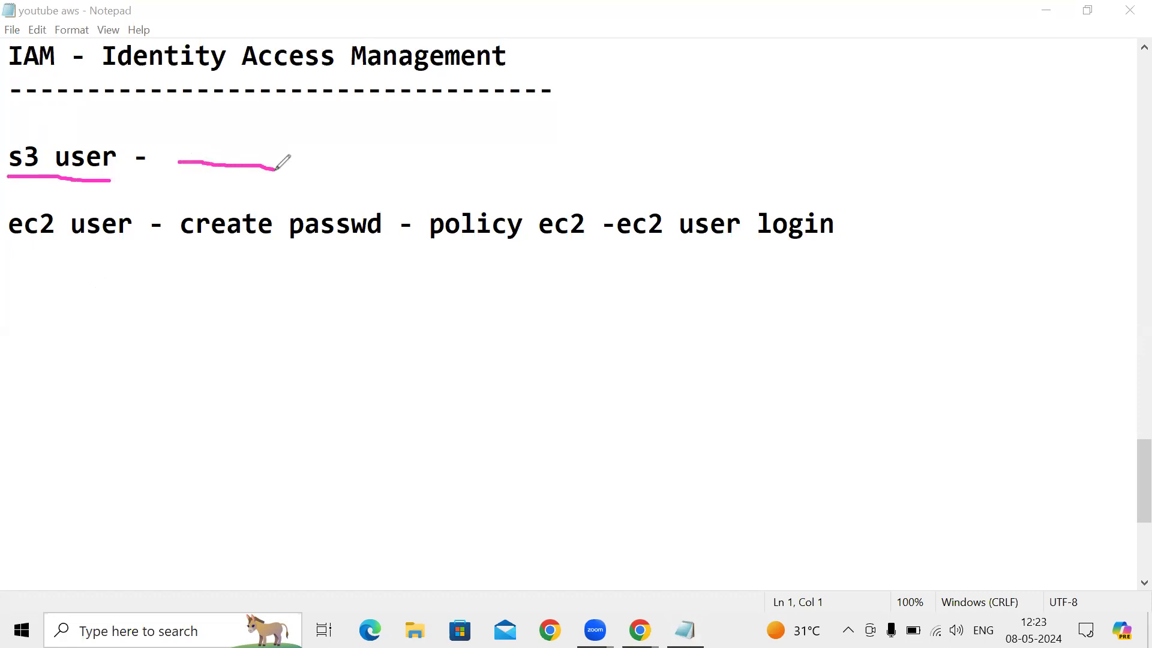
mouse_move(180, 160)
left_mouse_down()
mouse_move(192, 142)
mouse_move(296, 141)
mouse_move(334, 154)
mouse_move(339, 136)
mouse_move(347, 174)
mouse_move(400, 149)
mouse_move(423, 172)
mouse_move(484, 139)
mouse_move(495, 175)
left_mouse_up()
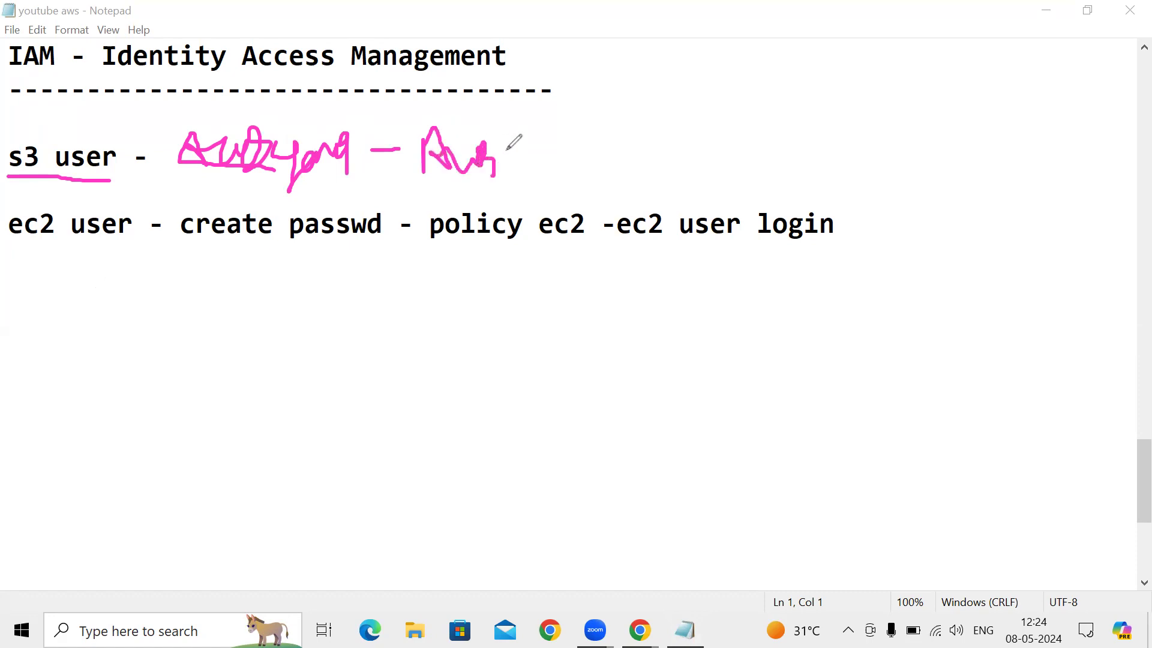
mouse_move(510, 133)
left_mouse_down()
mouse_move(513, 193)
mouse_move(519, 148)
mouse_move(558, 119)
mouse_move(567, 157)
mouse_move(562, 138)
mouse_move(593, 141)
mouse_move(587, 166)
mouse_move(630, 148)
mouse_move(706, 148)
mouse_move(729, 134)
mouse_move(725, 198)
mouse_move(726, 141)
mouse_move(768, 176)
mouse_move(891, 144)
mouse_move(893, 162)
mouse_move(942, 128)
mouse_move(955, 154)
mouse_move(971, 141)
mouse_move(981, 202)
left_mouse_up()
mouse_move(845, 189)
left_mouse_down()
mouse_move(1034, 158)
mouse_move(1039, 179)
left_mouse_up()
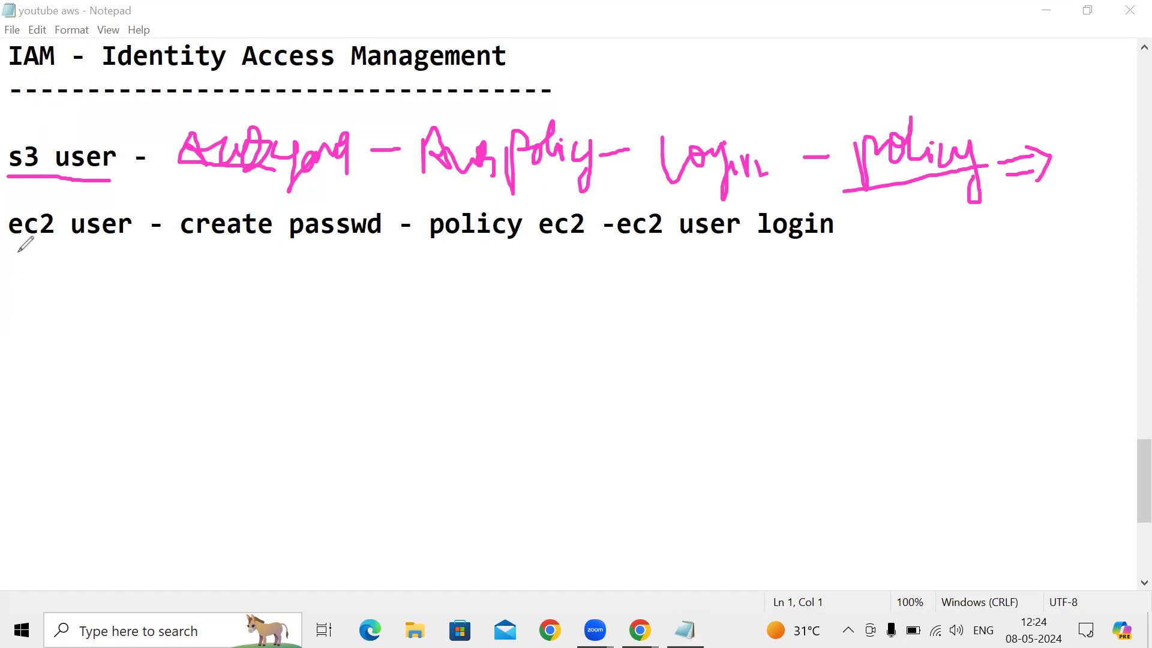
- Box "ec2 user", "create passwd" and "policy ec2" in pink, underline "login" and handwrite EC2 at the end of that line
mouse_move(6, 237)
left_mouse_down()
mouse_move(90, 243)
mouse_move(147, 195)
mouse_move(18, 191)
mouse_move(7, 234)
mouse_move(23, 237)
left_mouse_up()
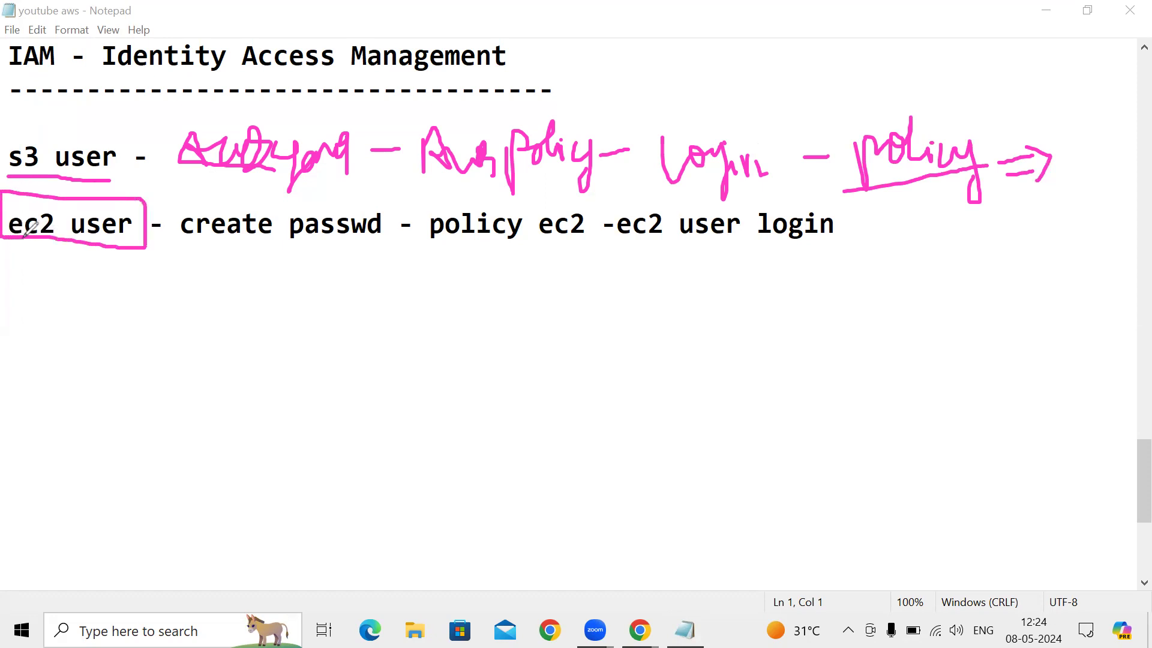
mouse_move(185, 236)
left_mouse_down()
mouse_move(389, 247)
mouse_move(360, 195)
mouse_move(154, 217)
mouse_move(204, 242)
left_mouse_up()
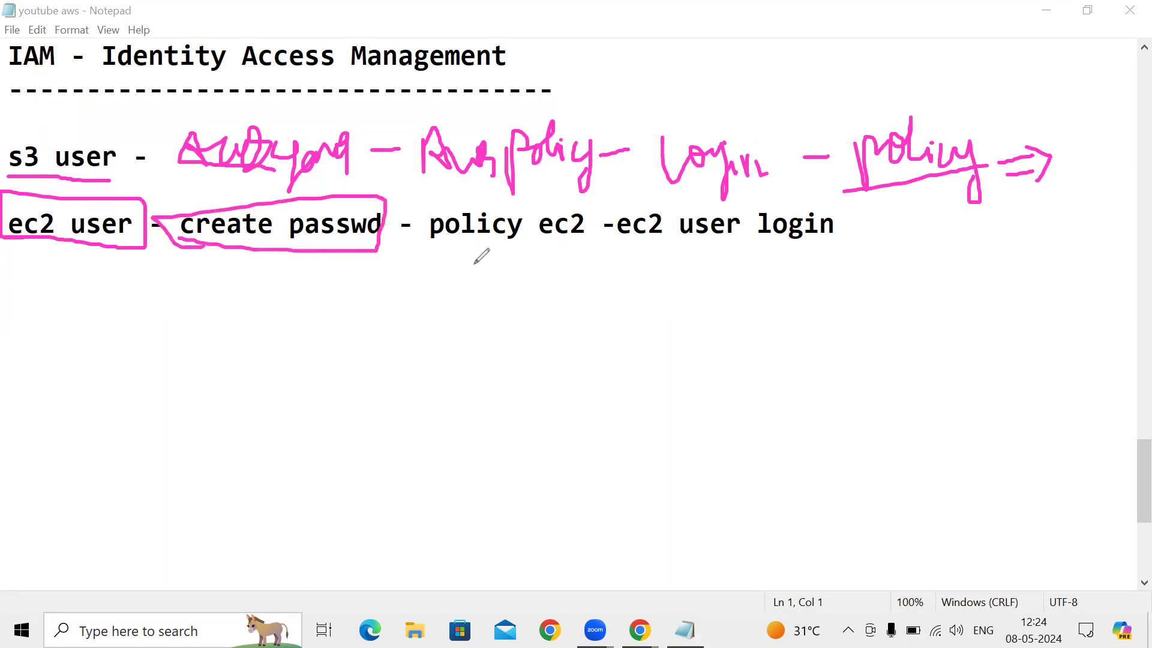
mouse_move(420, 248)
left_mouse_down()
mouse_move(595, 240)
mouse_move(595, 198)
mouse_move(499, 196)
mouse_move(434, 213)
mouse_move(430, 241)
left_mouse_up()
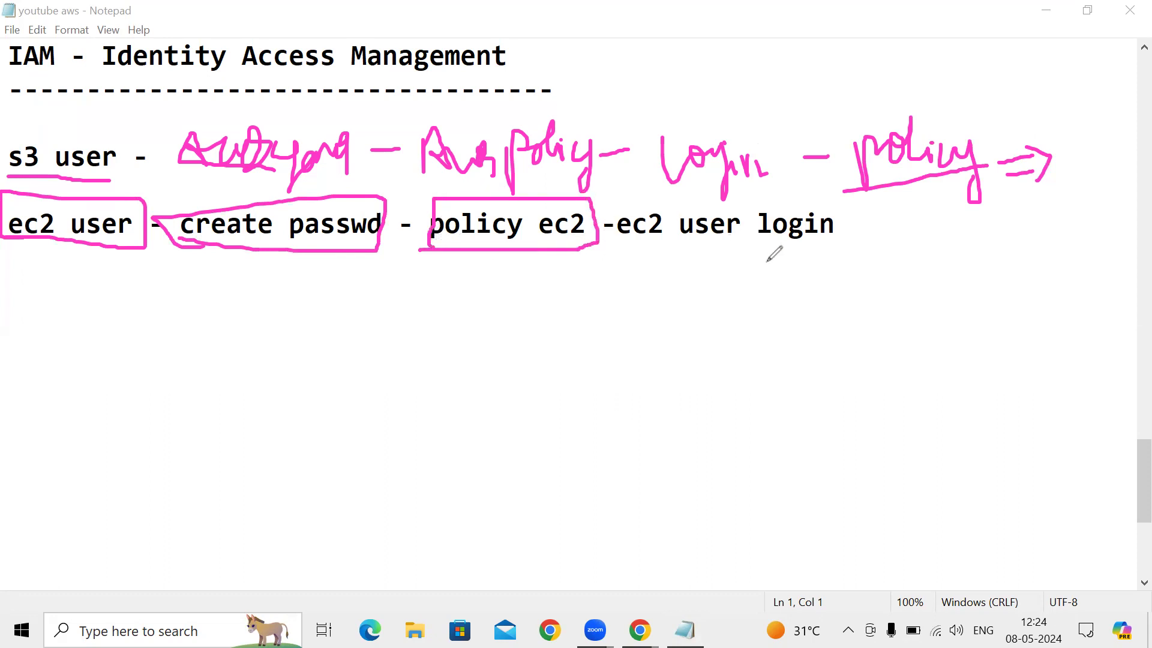
mouse_move(723, 258)
left_mouse_down()
mouse_move(846, 259)
mouse_move(960, 235)
mouse_move(942, 225)
mouse_move(949, 234)
mouse_move(985, 224)
mouse_move(989, 240)
mouse_move(1008, 243)
left_mouse_up()
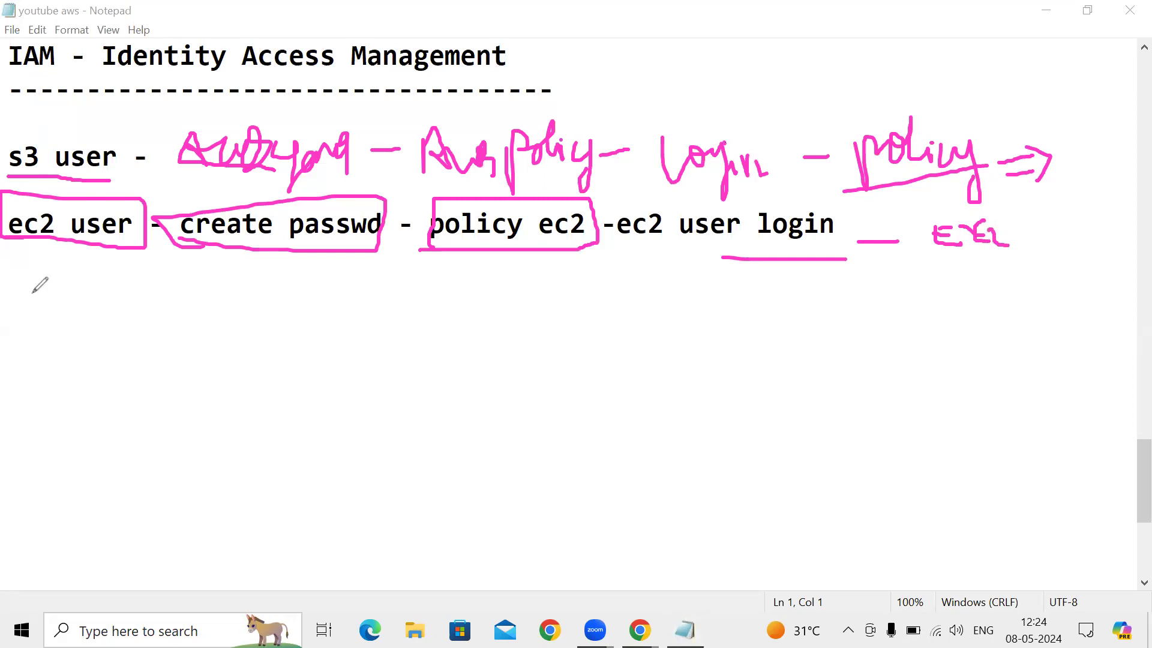
- Handwrite a third workflow line in pink below the ec2 user line: S3 user, create, own policy (s3), attach, login and a tick
mouse_move(21, 297)
left_mouse_down()
mouse_move(27, 342)
mouse_move(54, 327)
mouse_move(63, 351)
mouse_move(108, 322)
mouse_move(444, 342)
left_mouse_up()
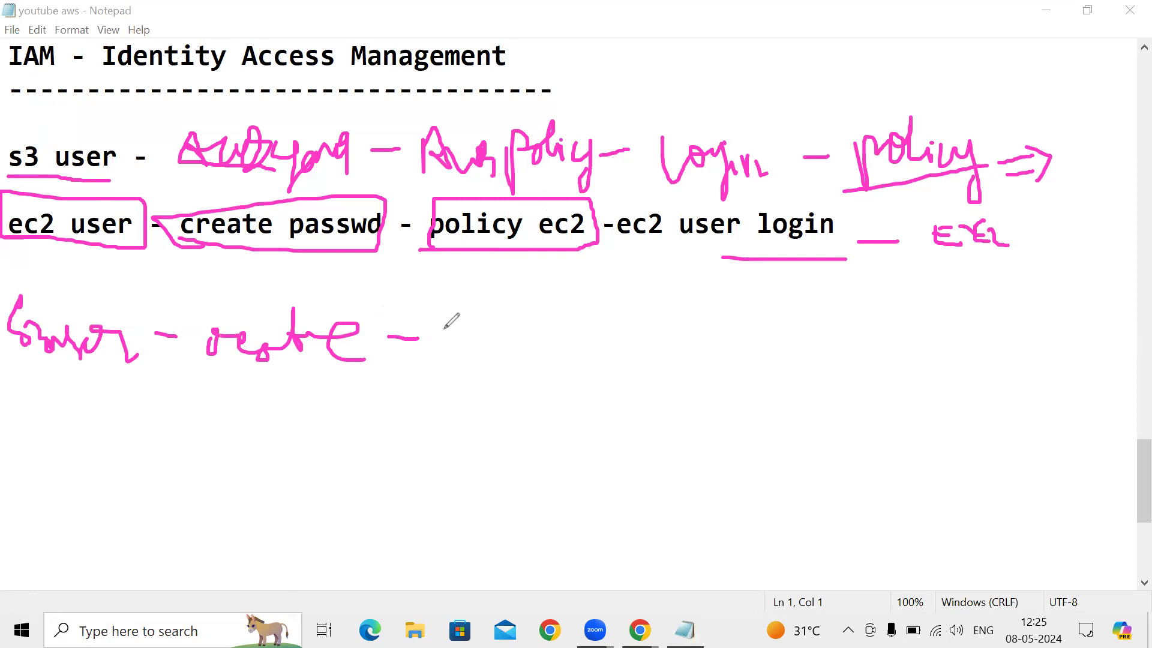
mouse_move(452, 347)
left_mouse_down()
mouse_move(457, 329)
mouse_move(453, 339)
mouse_move(534, 319)
mouse_move(528, 302)
mouse_move(574, 324)
mouse_move(585, 309)
mouse_move(600, 315)
mouse_move(589, 372)
mouse_move(612, 306)
mouse_move(630, 329)
mouse_move(635, 300)
mouse_move(677, 329)
mouse_move(711, 327)
mouse_move(729, 348)
mouse_move(757, 312)
mouse_move(774, 324)
mouse_move(737, 281)
mouse_move(779, 328)
mouse_move(818, 282)
mouse_move(841, 324)
mouse_move(857, 320)
mouse_move(879, 341)
mouse_move(929, 312)
mouse_move(975, 336)
mouse_move(999, 333)
mouse_move(1109, 245)
left_mouse_up()
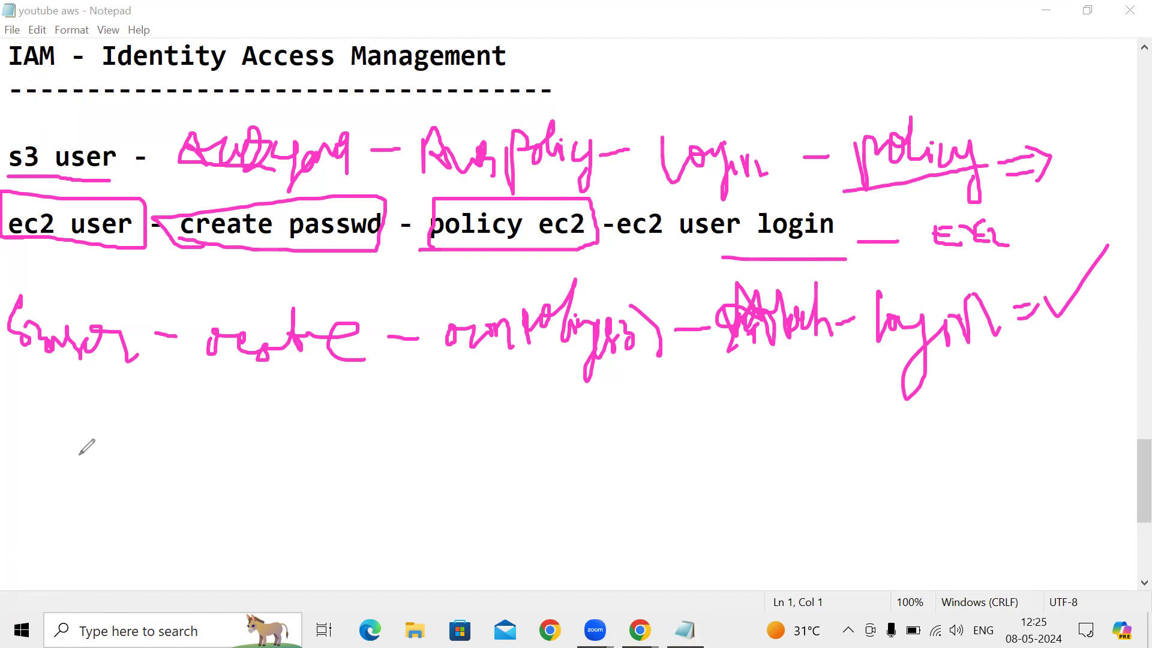
- Start a fourth line with S3 user, create and own + condition, circling condition and underlining own policy in the line above
mouse_move(29, 401)
left_mouse_down()
mouse_move(24, 447)
mouse_move(44, 461)
mouse_move(63, 433)
mouse_move(45, 464)
left_mouse_up()
mouse_move(68, 413)
left_mouse_down()
mouse_move(75, 430)
mouse_move(106, 414)
mouse_move(124, 421)
mouse_move(167, 459)
left_mouse_up()
mouse_move(180, 429)
left_mouse_down()
mouse_move(255, 444)
mouse_move(282, 431)
mouse_move(314, 437)
mouse_move(354, 416)
mouse_move(412, 431)
left_mouse_up()
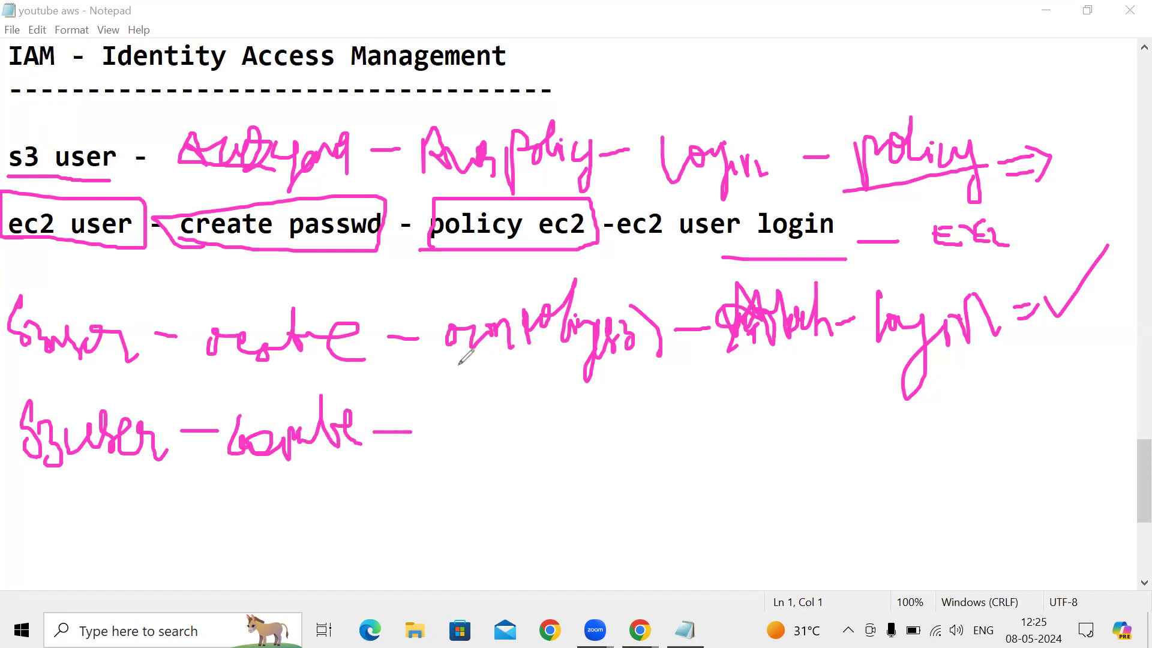
left_click_drag(473, 359, 591, 360)
mouse_move(439, 416)
left_mouse_down()
mouse_move(496, 404)
mouse_move(510, 440)
mouse_move(536, 422)
mouse_move(528, 456)
left_mouse_up()
mouse_move(553, 411)
left_mouse_down()
mouse_move(551, 441)
mouse_move(621, 420)
mouse_move(615, 431)
mouse_move(620, 375)
mouse_move(633, 408)
mouse_move(633, 387)
mouse_move(674, 406)
mouse_move(678, 382)
mouse_move(528, 441)
mouse_move(708, 387)
mouse_move(694, 389)
left_mouse_up()
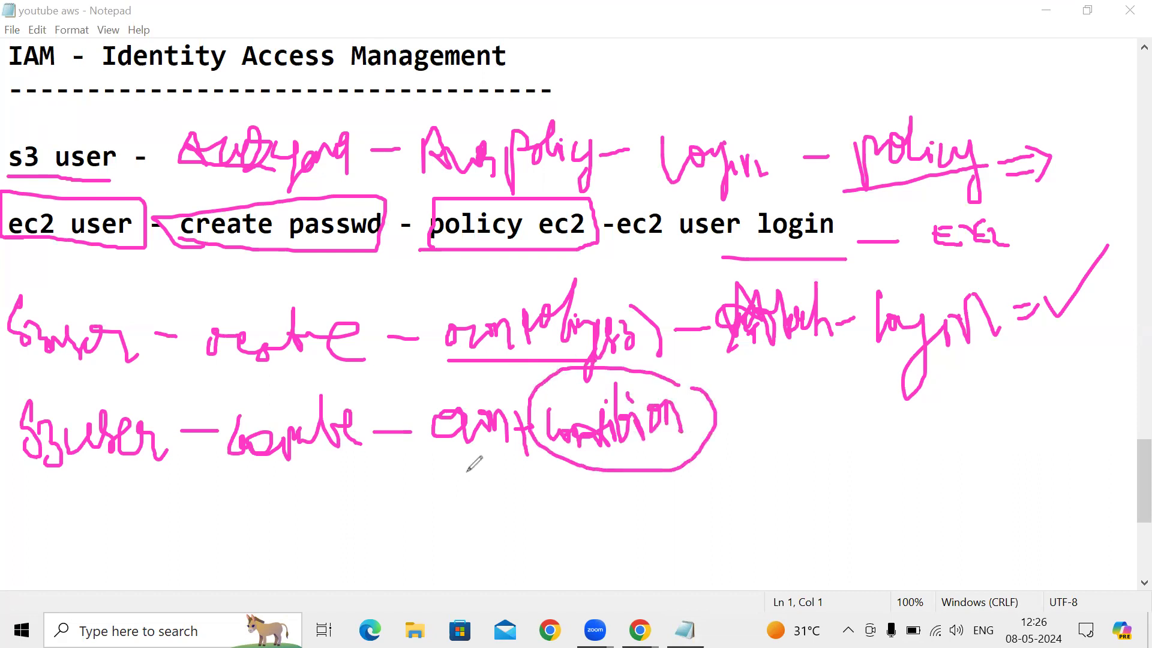
- Add an arrow and a circled note below condition, and finish the fourth line with attach, login and a tick
left_click_drag(622, 452, 625, 494)
mouse_move(635, 459)
left_mouse_down()
mouse_move(656, 508)
mouse_move(656, 482)
mouse_move(690, 507)
mouse_move(724, 474)
mouse_move(729, 491)
left_mouse_up()
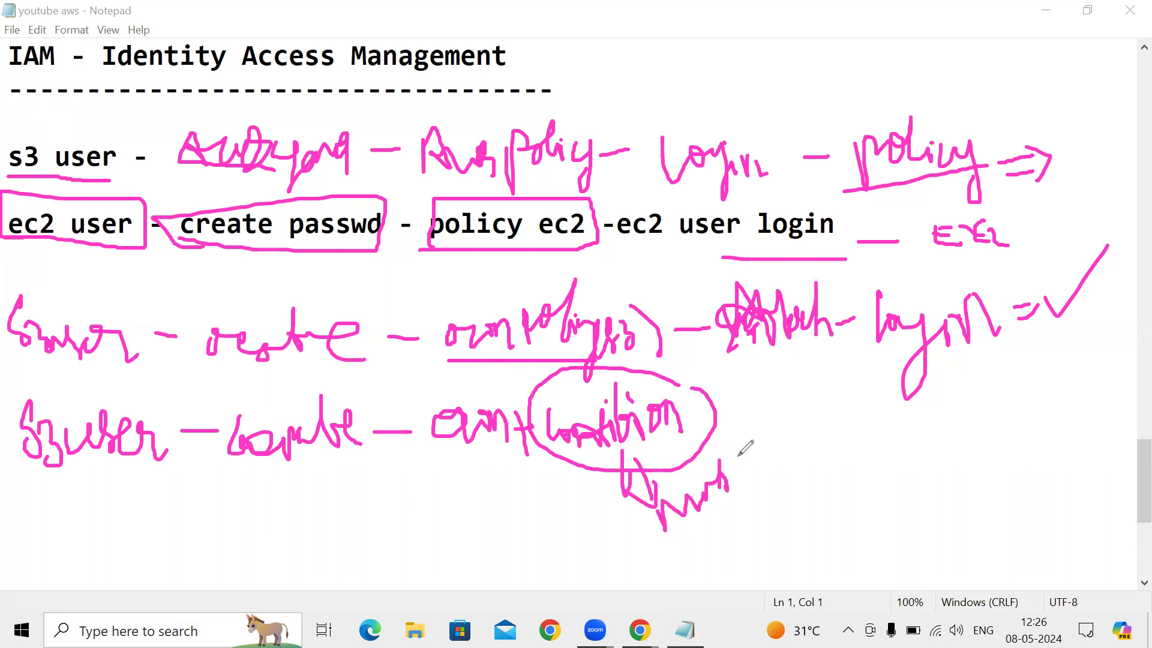
mouse_move(728, 414)
left_mouse_down()
mouse_move(840, 399)
mouse_move(864, 384)
mouse_move(876, 423)
mouse_move(928, 401)
mouse_move(939, 417)
mouse_move(977, 406)
left_mouse_up()
left_click(998, 415)
mouse_move(957, 353)
left_mouse_down()
mouse_move(1013, 408)
mouse_move(1021, 387)
mouse_move(1073, 417)
mouse_move(1103, 391)
left_mouse_up()
left_click_drag(1080, 406, 1103, 405)
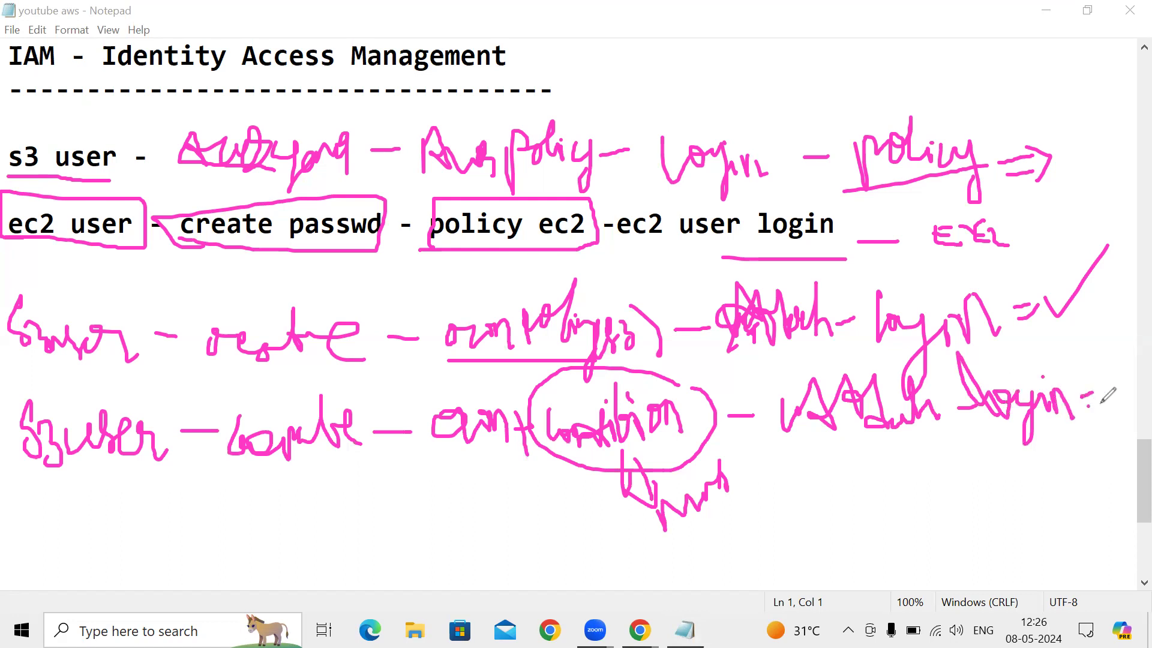
mouse_move(714, 454)
left_mouse_down()
mouse_move(701, 457)
mouse_move(717, 515)
mouse_move(744, 457)
mouse_move(713, 456)
left_mouse_up()
left_click_drag(1109, 388, 1127, 304)
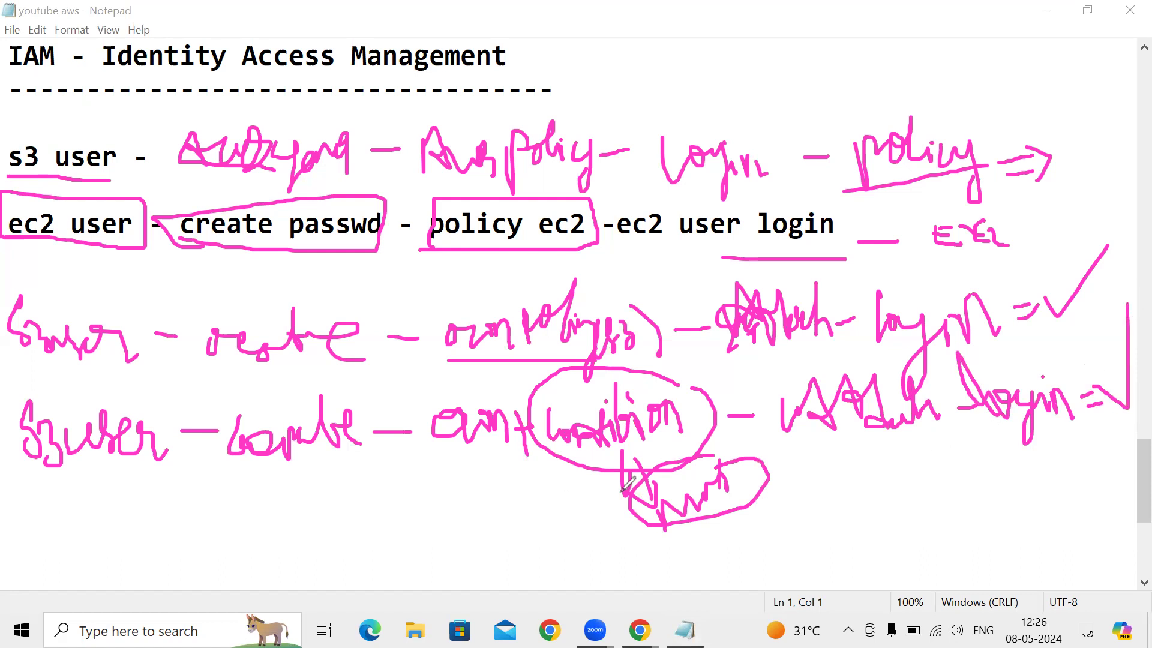
mouse_move(740, 462)
left_mouse_down()
mouse_move(717, 445)
mouse_move(627, 491)
mouse_move(699, 517)
mouse_move(778, 476)
mouse_move(724, 457)
left_mouse_up()
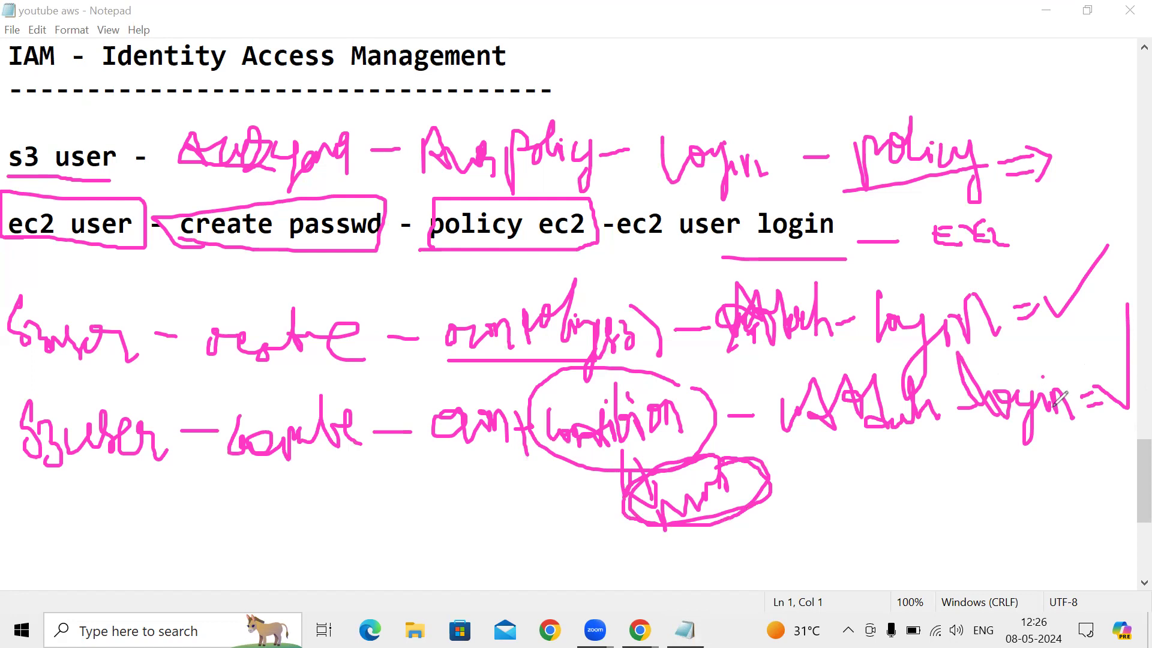
- Bracket the starts of all four user workflow lines together, and clear every pink annotation from the notes
mouse_move(13, 131)
left_mouse_down()
mouse_move(7, 300)
mouse_move(15, 379)
mouse_move(43, 469)
left_mouse_up()
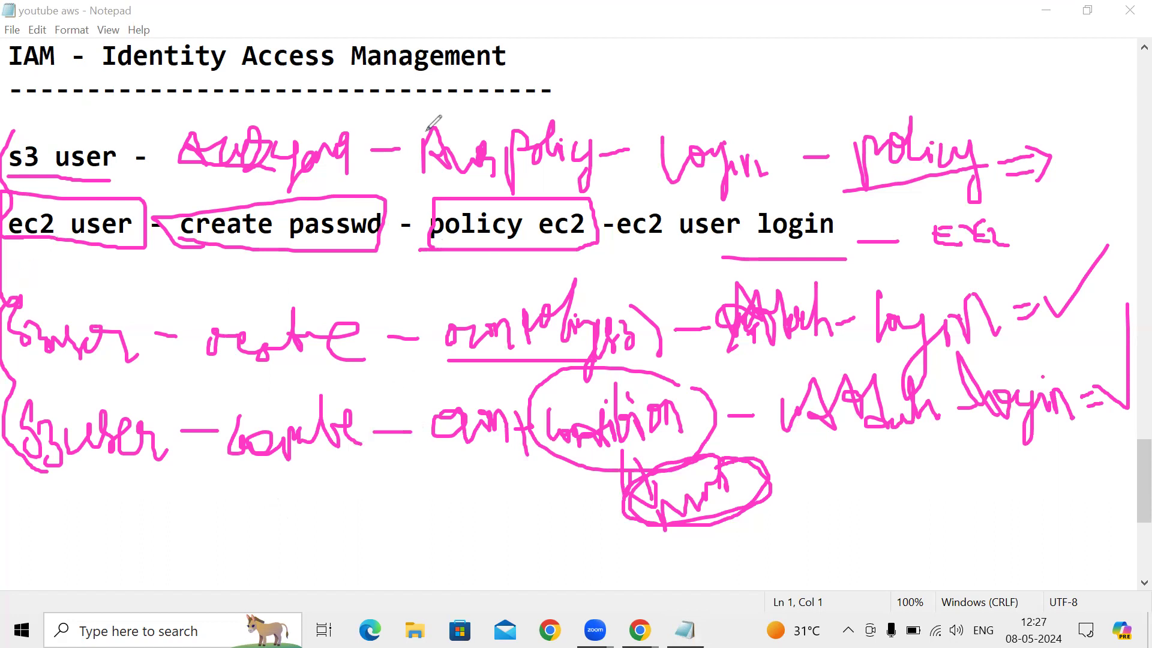
key("e")
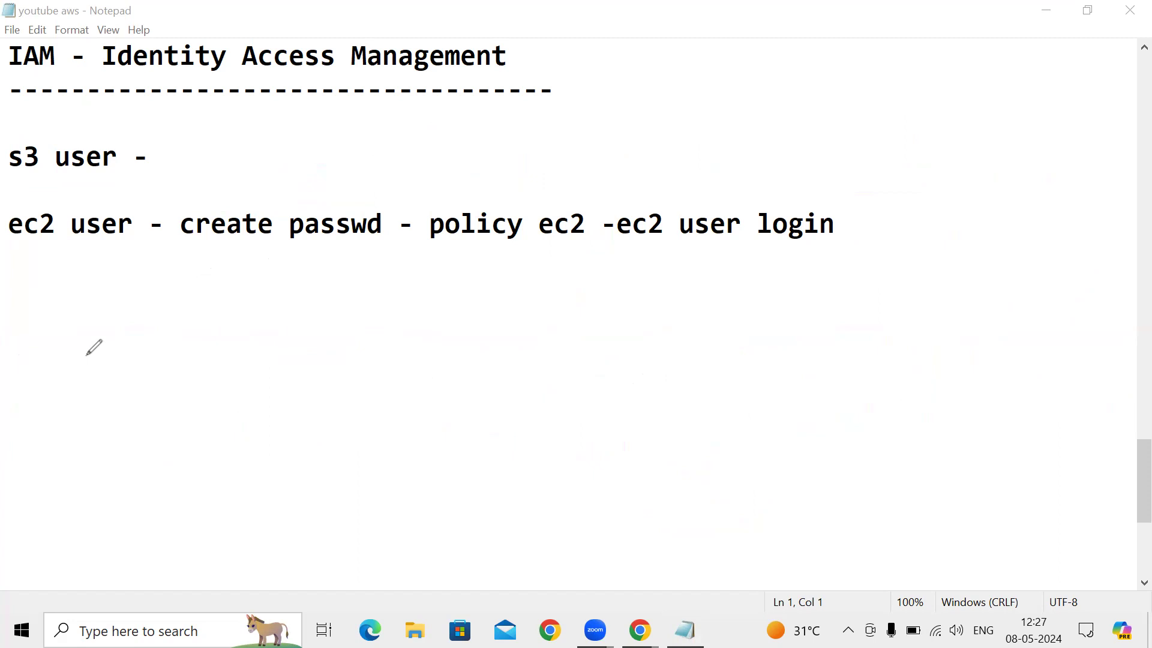
- Handwrite two short pink notes below the ec2 user text and underline the lower one
mouse_move(68, 291)
left_mouse_down()
mouse_move(55, 294)
mouse_move(90, 270)
mouse_move(116, 271)
mouse_move(152, 300)
left_mouse_up()
left_click(136, 259)
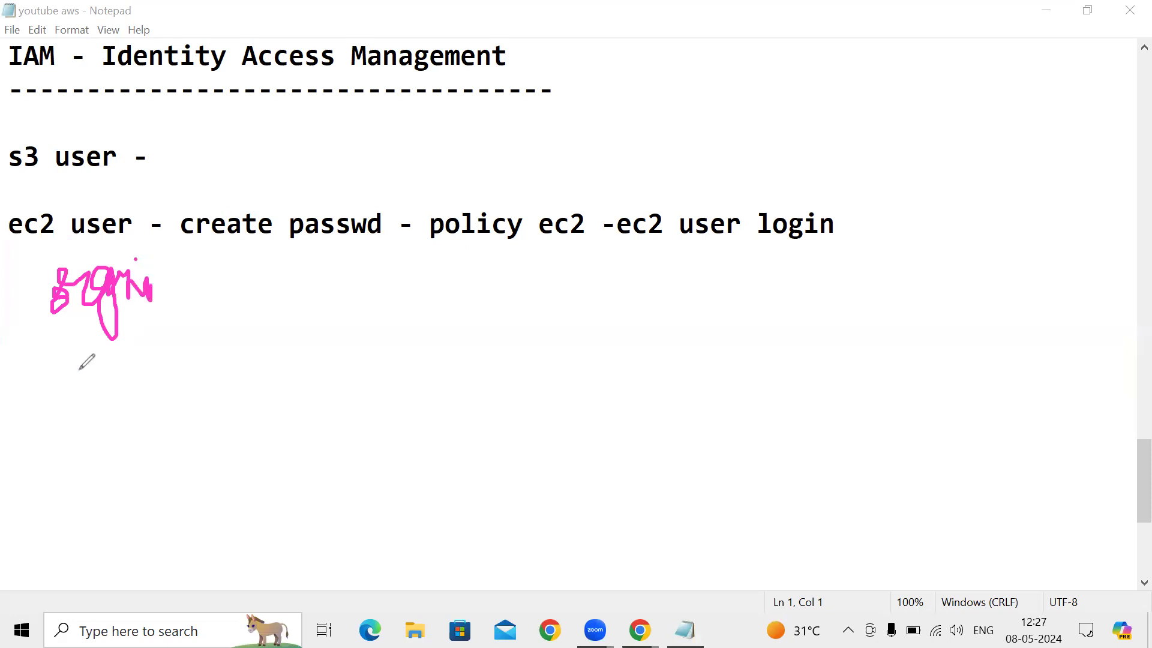
mouse_move(73, 377)
left_mouse_down()
mouse_move(130, 365)
mouse_move(146, 327)
mouse_move(200, 350)
left_mouse_up()
left_click_drag(50, 437, 201, 351)
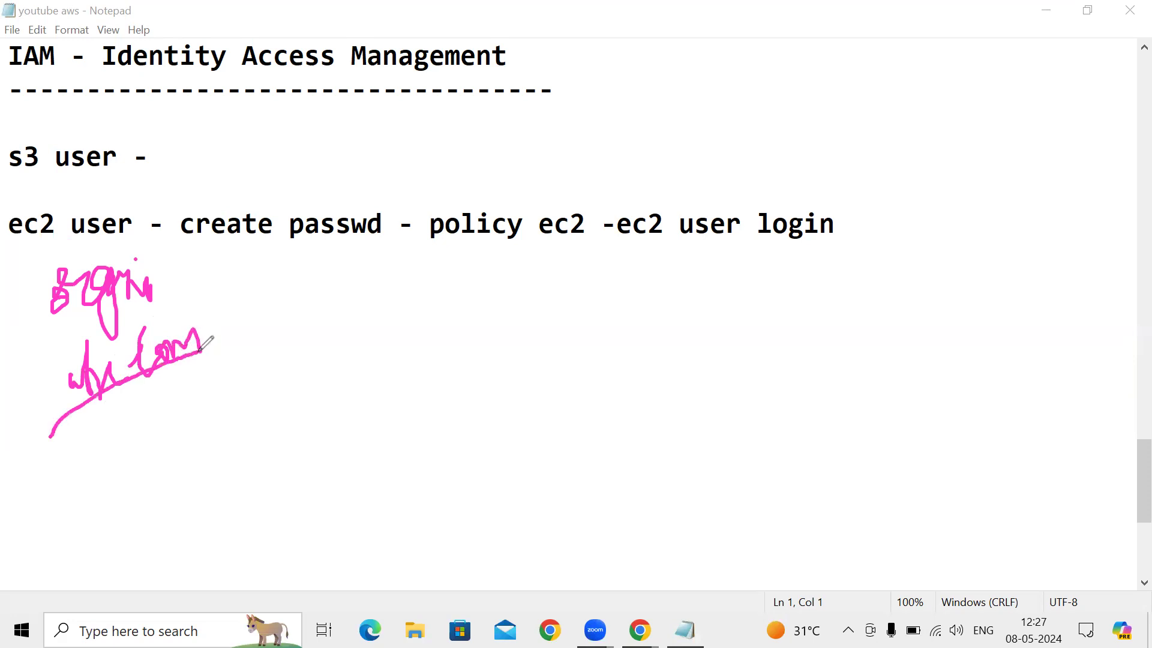
- Draw a wide pink rectangle below the ec2 user line and divide it into four sections with vertical lines
mouse_move(332, 269)
left_mouse_down()
mouse_move(329, 355)
mouse_move(350, 372)
mouse_move(534, 365)
mouse_move(664, 308)
mouse_move(648, 244)
mouse_move(334, 252)
mouse_move(330, 277)
left_mouse_up()
left_click_drag(395, 239, 402, 364)
left_click_drag(469, 243, 501, 363)
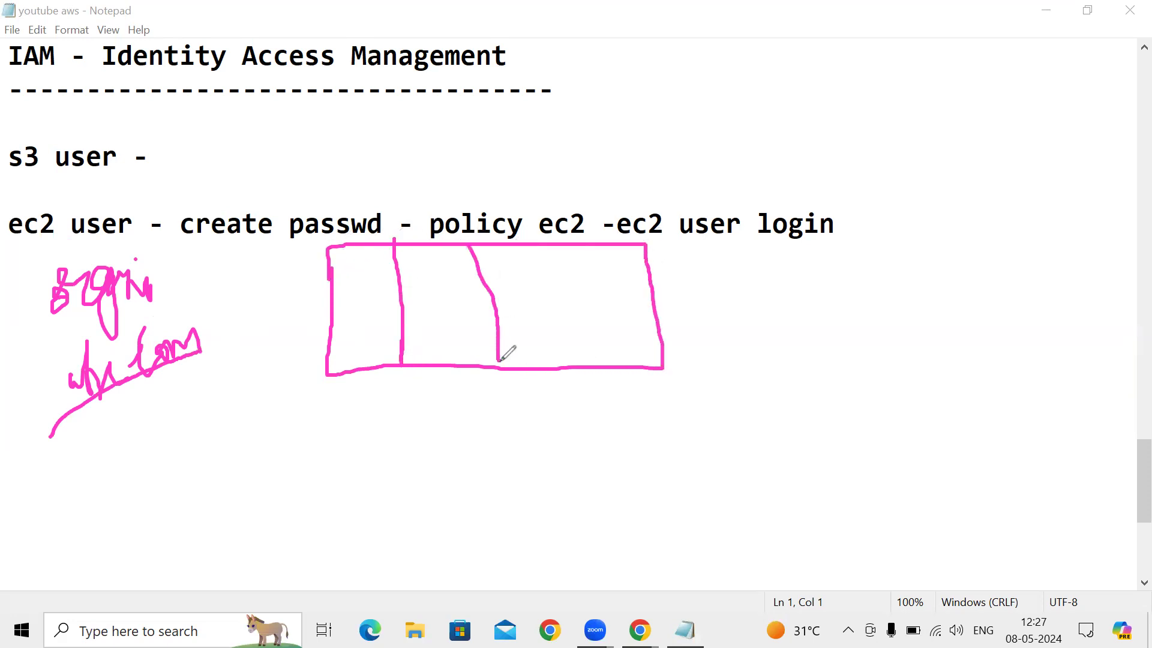
left_click_drag(539, 245, 569, 368)
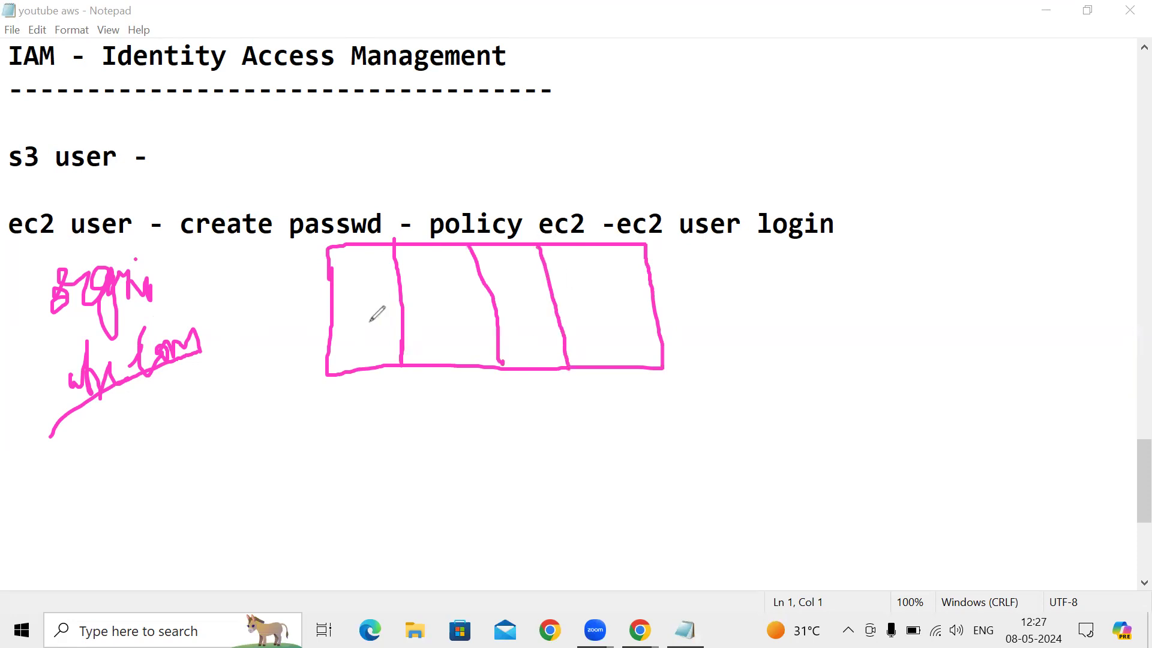
- Number the rectangle's four sections 1 to 4, circle the numbers and write Admin in the first section
mouse_move(345, 320)
left_mouse_down()
mouse_move(351, 272)
mouse_move(367, 289)
mouse_move(441, 293)
mouse_move(496, 256)
mouse_move(509, 293)
left_mouse_up()
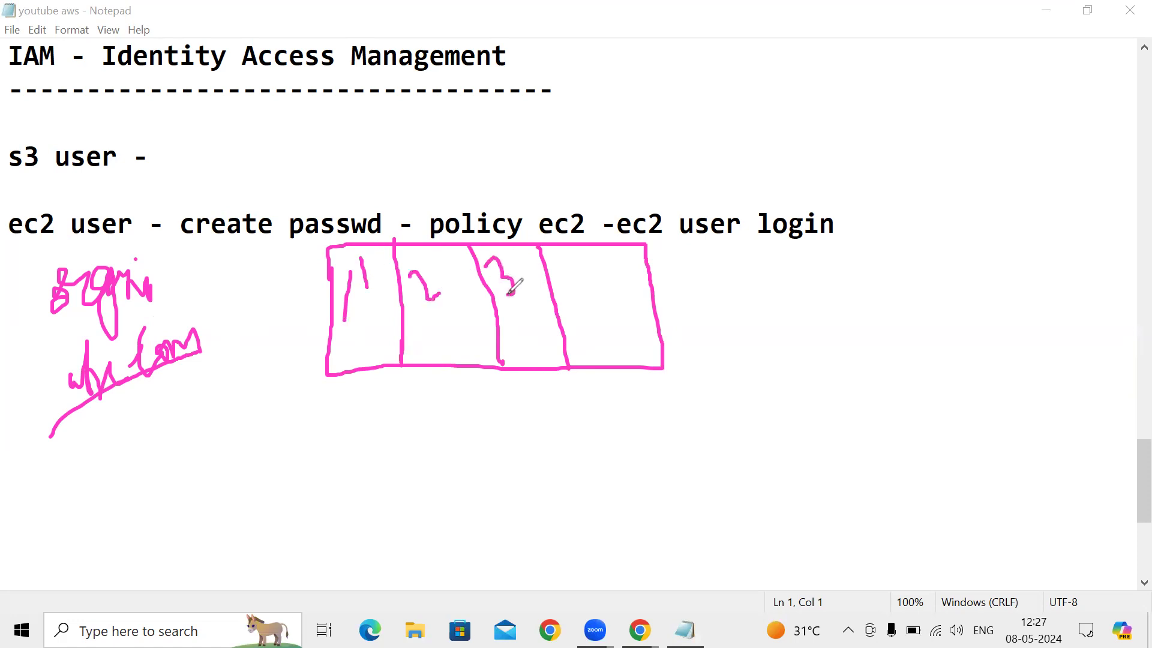
left_click_drag(562, 259, 581, 275)
left_click_drag(581, 256, 588, 294)
mouse_move(362, 311)
left_mouse_down()
mouse_move(337, 355)
mouse_move(367, 361)
mouse_move(376, 312)
mouse_move(370, 347)
mouse_move(408, 338)
left_mouse_up()
mouse_move(359, 255)
left_mouse_down()
mouse_move(364, 287)
mouse_move(375, 258)
mouse_move(362, 252)
mouse_move(426, 309)
mouse_move(431, 244)
left_mouse_up()
mouse_move(503, 245)
left_mouse_down()
mouse_move(527, 265)
mouse_move(501, 240)
left_mouse_up()
mouse_move(594, 243)
left_mouse_down()
mouse_move(589, 226)
mouse_move(555, 282)
mouse_move(577, 228)
left_mouse_up()
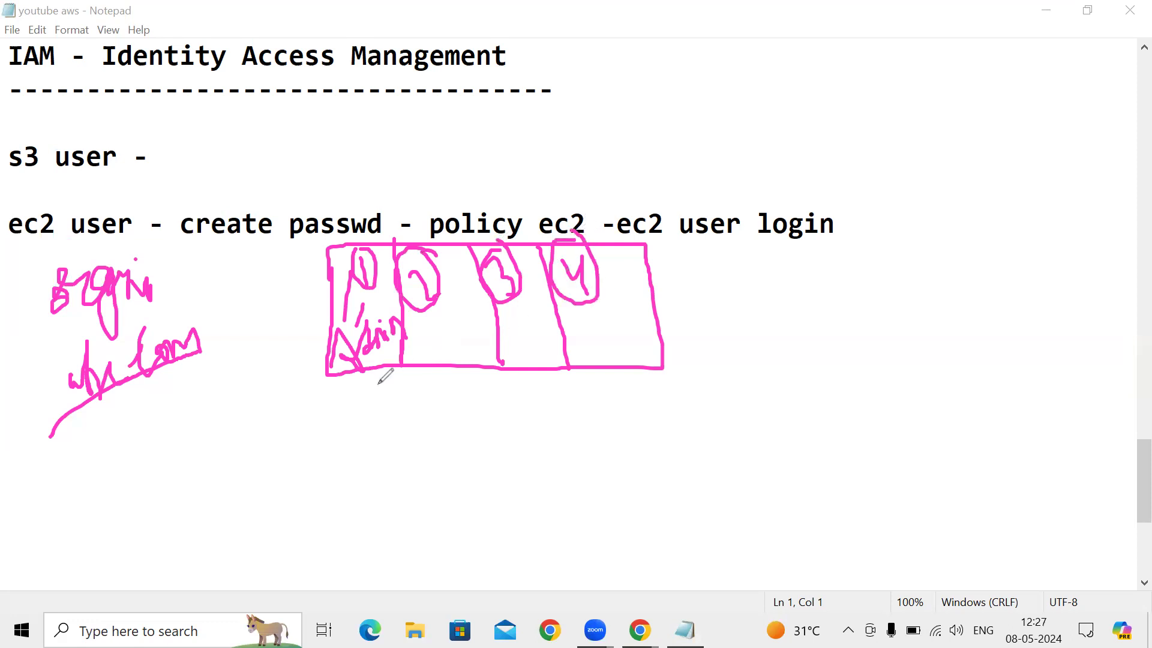
- Draw an arrow from Admin to a circled two-line note below the rectangle, and an arrow from that note up to section 2
mouse_move(367, 362)
left_mouse_down()
mouse_move(370, 411)
mouse_move(401, 405)
mouse_move(380, 432)
left_mouse_up()
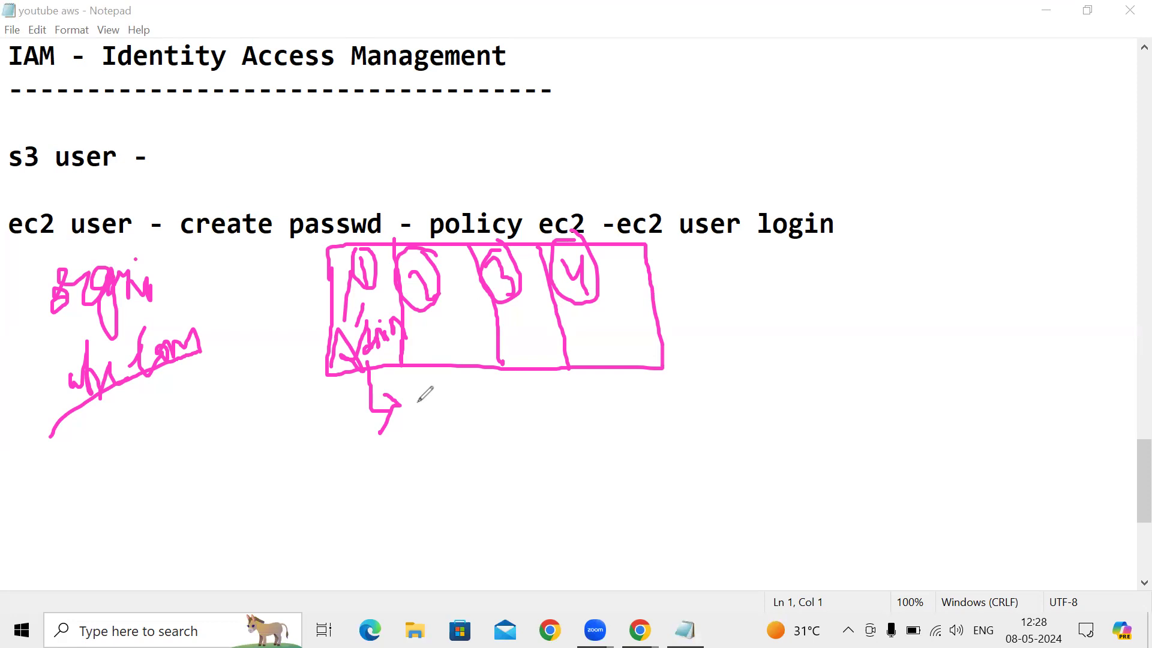
mouse_move(411, 388)
left_mouse_down()
mouse_move(438, 411)
mouse_move(477, 393)
mouse_move(480, 415)
left_mouse_up()
mouse_move(420, 445)
left_mouse_down()
mouse_move(424, 456)
mouse_move(452, 438)
mouse_move(476, 449)
left_mouse_up()
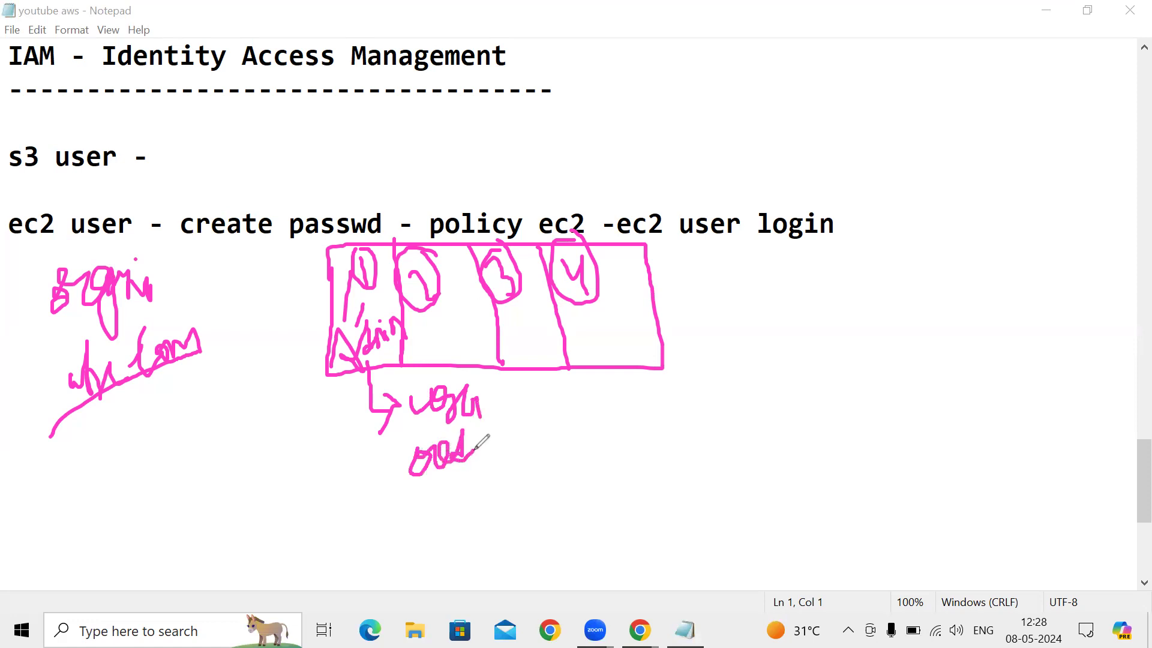
mouse_move(449, 361)
left_mouse_down()
mouse_move(414, 367)
mouse_move(432, 474)
mouse_move(480, 462)
mouse_move(471, 379)
mouse_move(442, 369)
mouse_move(427, 332)
left_mouse_up()
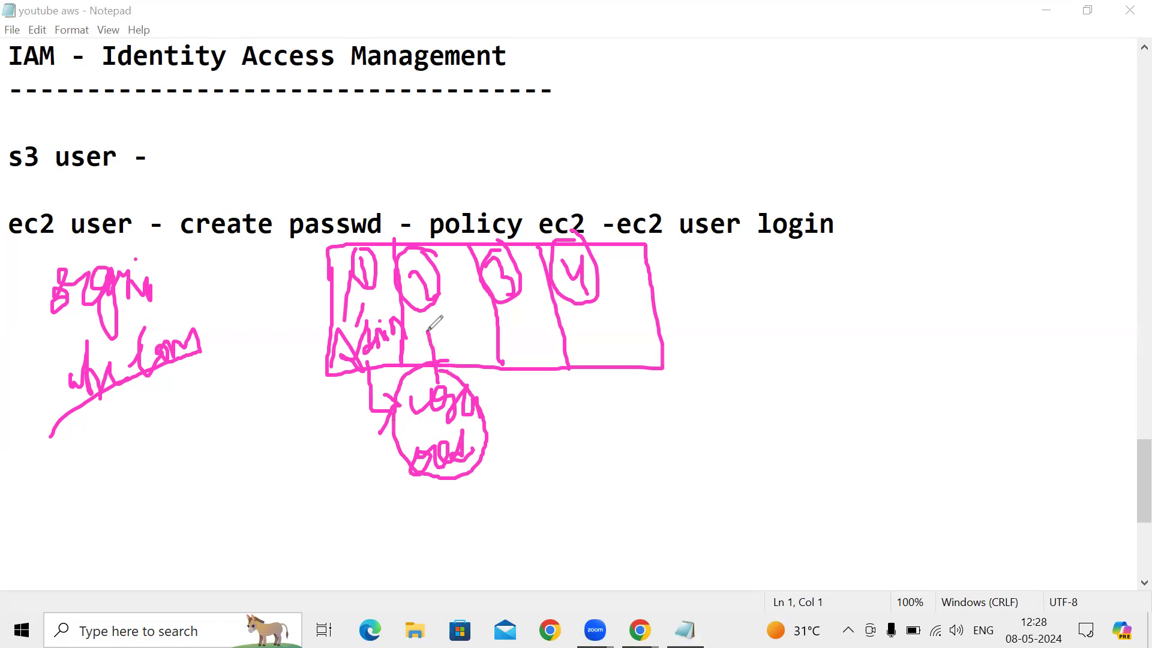
mouse_move(445, 382)
left_mouse_down()
mouse_move(432, 327)
mouse_move(422, 343)
mouse_move(433, 325)
mouse_move(447, 331)
left_mouse_up()
- Handwrite and circle a note beside the four-section rectangle, and link it by a line to another handwritten note above it
mouse_move(721, 270)
left_mouse_down()
mouse_move(757, 288)
mouse_move(783, 258)
mouse_move(803, 279)
mouse_move(825, 278)
mouse_move(901, 233)
left_mouse_up()
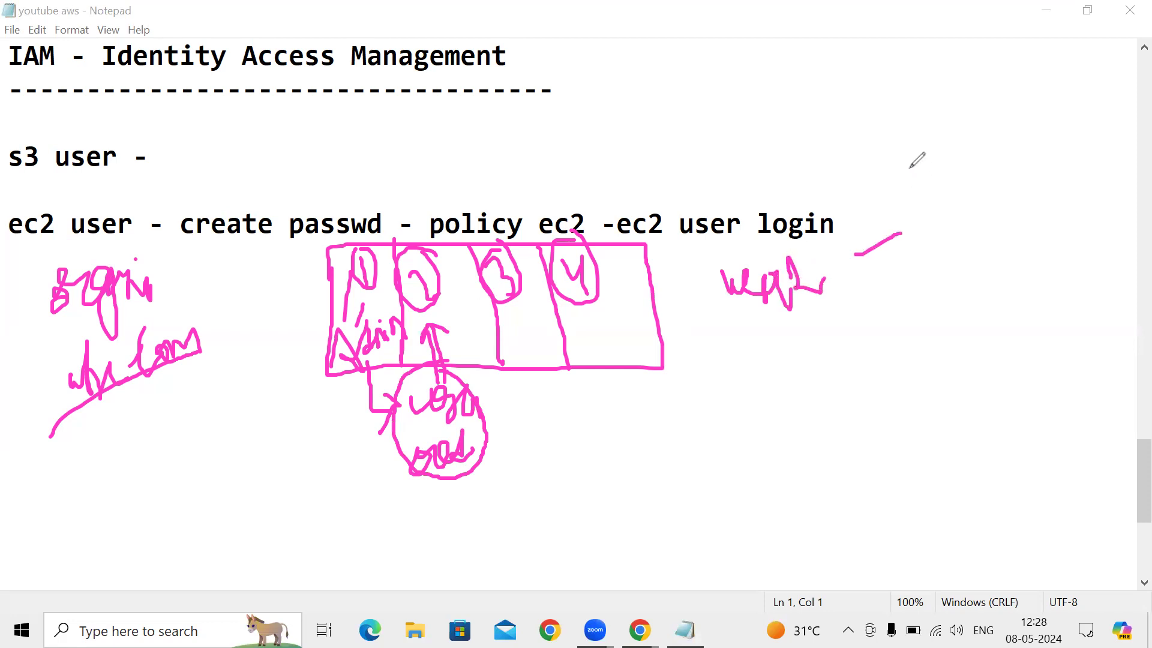
left_click_drag(901, 158, 959, 157)
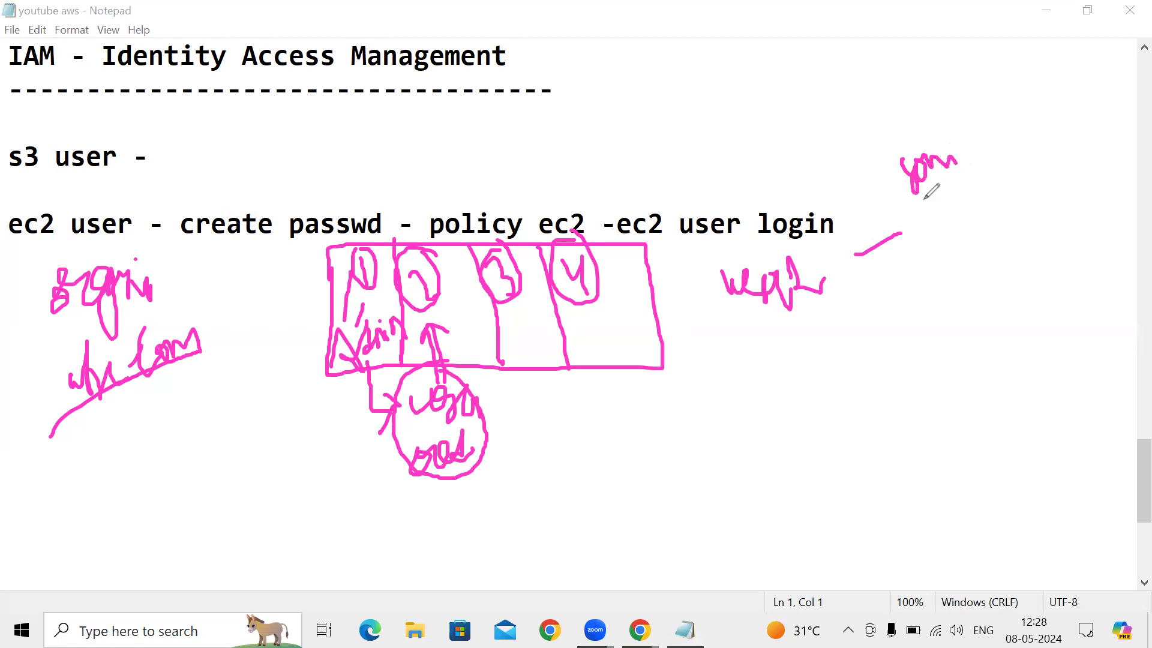
mouse_move(918, 191)
left_mouse_down()
mouse_move(836, 188)
mouse_move(785, 259)
mouse_move(804, 261)
mouse_move(795, 233)
mouse_move(727, 252)
mouse_move(750, 309)
mouse_move(837, 267)
mouse_move(787, 258)
left_mouse_up()
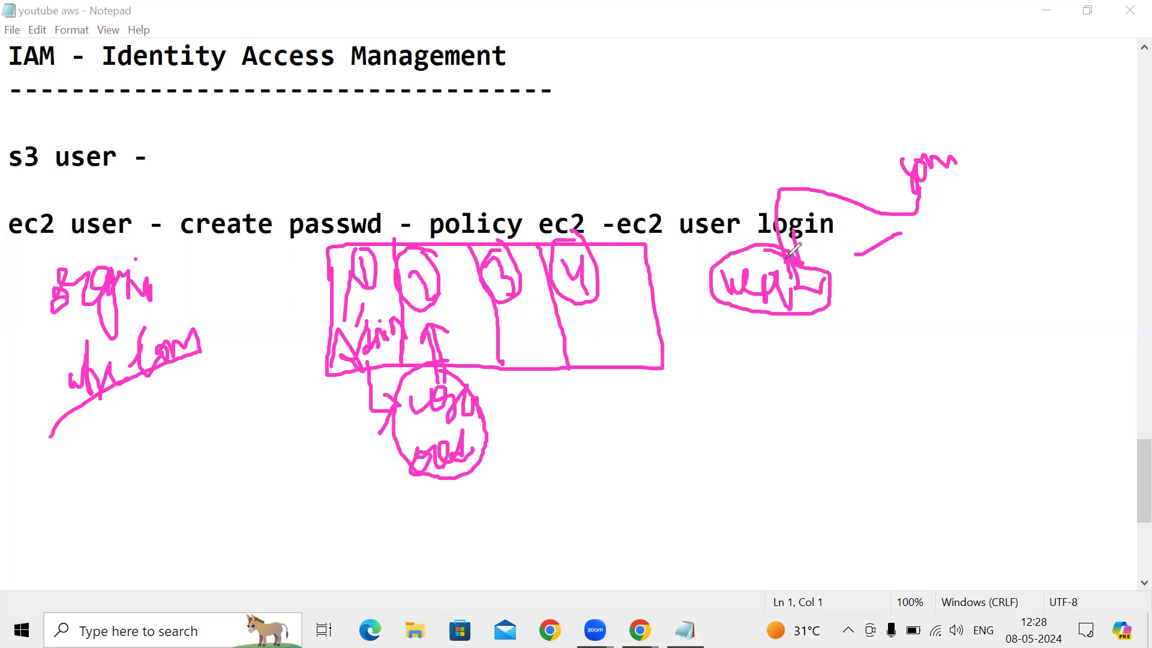
mouse_move(985, 146)
left_mouse_down()
mouse_move(1080, 130)
mouse_move(1084, 153)
left_mouse_up()
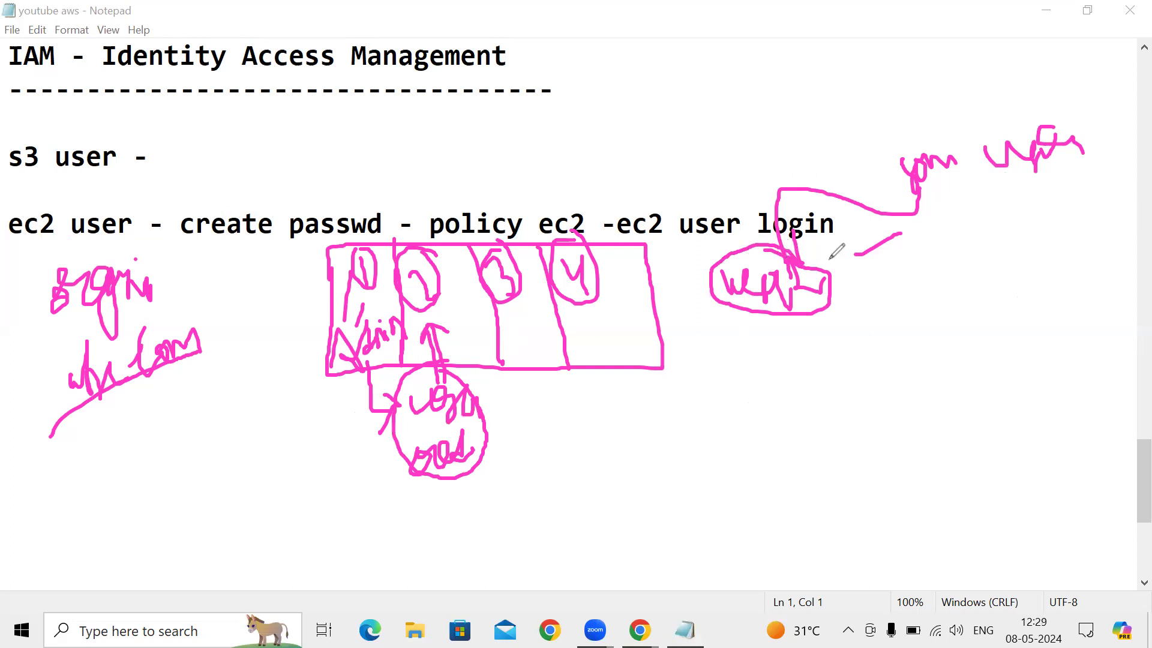
mouse_move(765, 250)
left_mouse_down()
mouse_move(717, 291)
mouse_move(825, 309)
mouse_move(824, 264)
mouse_move(779, 252)
left_mouse_up()
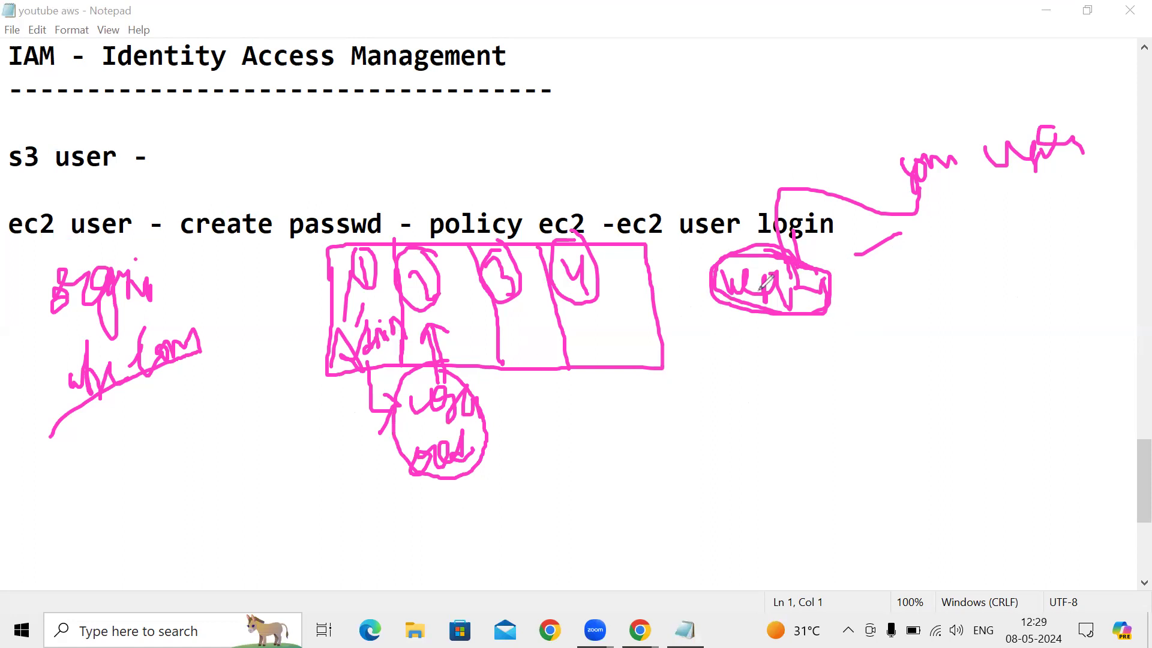
- Draw an arrow from the circled note to a handwritten "storage", and below it write an underlined note with an arrow to "EC2"
mouse_move(848, 302)
left_mouse_down()
mouse_move(890, 288)
mouse_move(886, 302)
mouse_move(894, 281)
mouse_move(896, 305)
left_mouse_up()
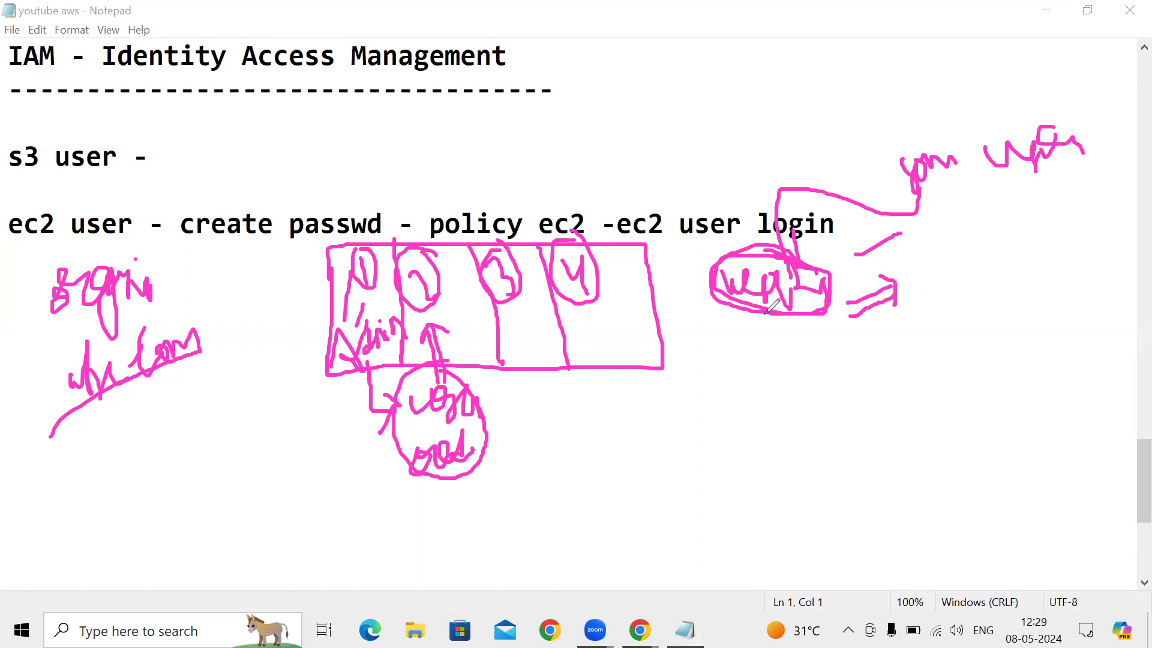
mouse_move(909, 267)
left_mouse_down()
mouse_move(918, 246)
mouse_move(912, 303)
mouse_move(945, 267)
mouse_move(977, 270)
mouse_move(982, 252)
mouse_move(1023, 244)
mouse_move(1038, 222)
mouse_move(1053, 264)
mouse_move(1067, 248)
left_mouse_up()
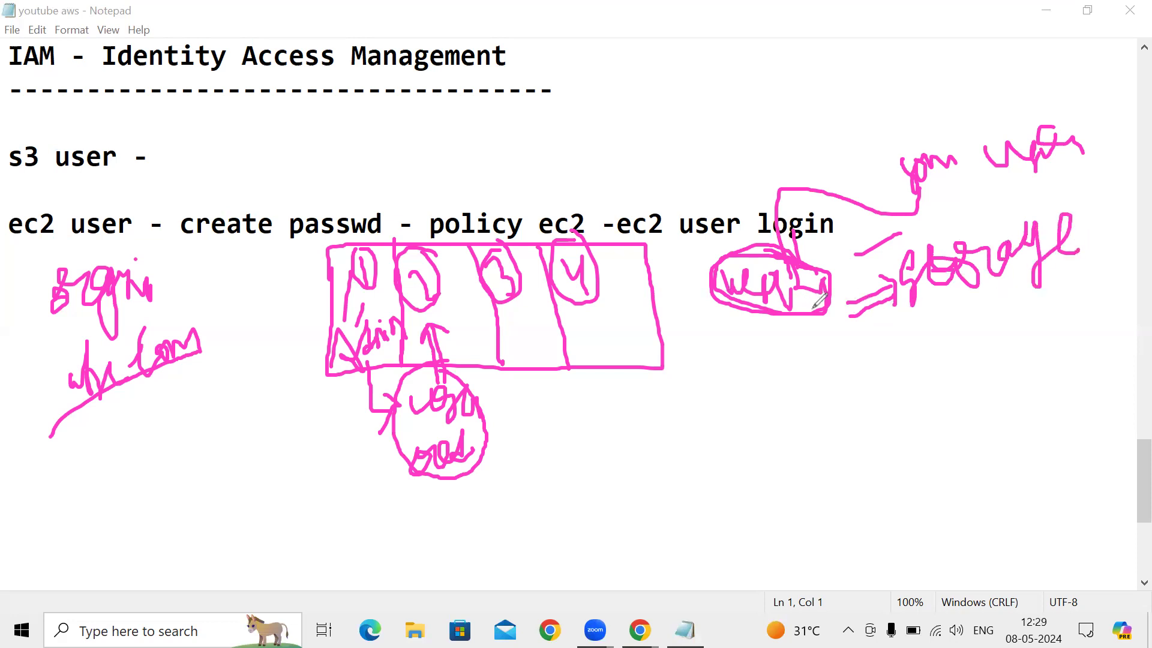
mouse_move(727, 384)
left_mouse_down()
mouse_move(771, 387)
mouse_move(788, 368)
mouse_move(813, 387)
mouse_move(811, 344)
mouse_move(815, 406)
mouse_move(886, 370)
left_mouse_up()
mouse_move(855, 394)
left_mouse_down()
mouse_move(883, 386)
mouse_move(888, 369)
mouse_move(877, 395)
left_mouse_up()
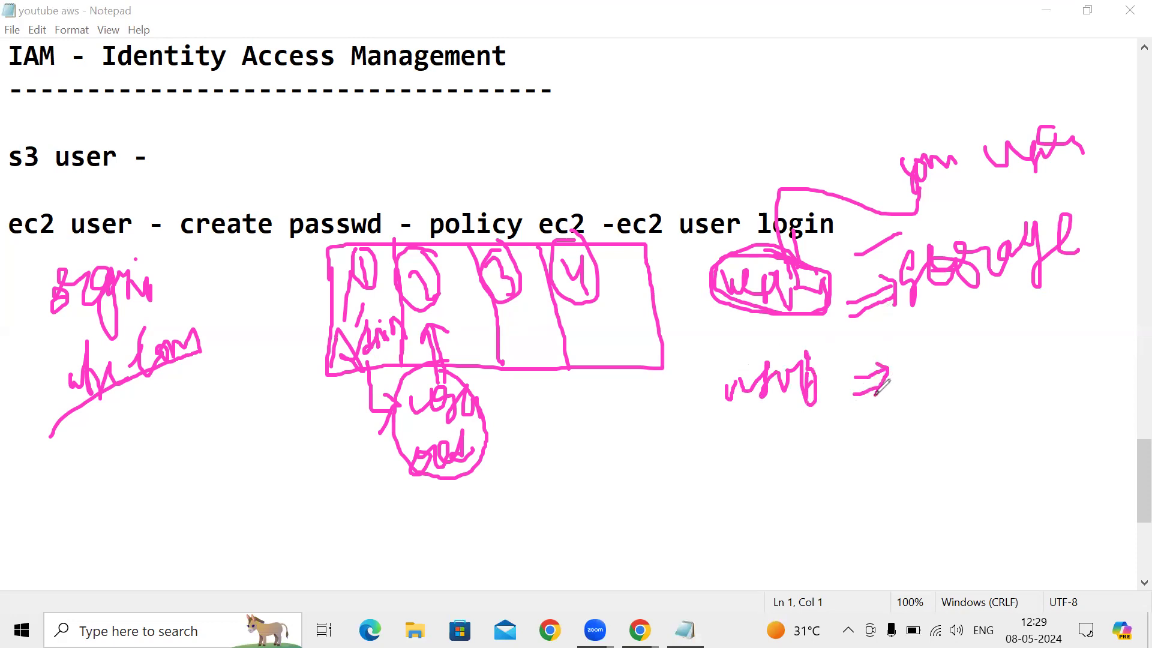
mouse_move(911, 354)
left_mouse_down()
mouse_move(911, 380)
mouse_move(942, 369)
mouse_move(926, 348)
mouse_move(964, 348)
mouse_move(982, 375)
mouse_move(1006, 375)
mouse_move(1001, 398)
left_mouse_up()
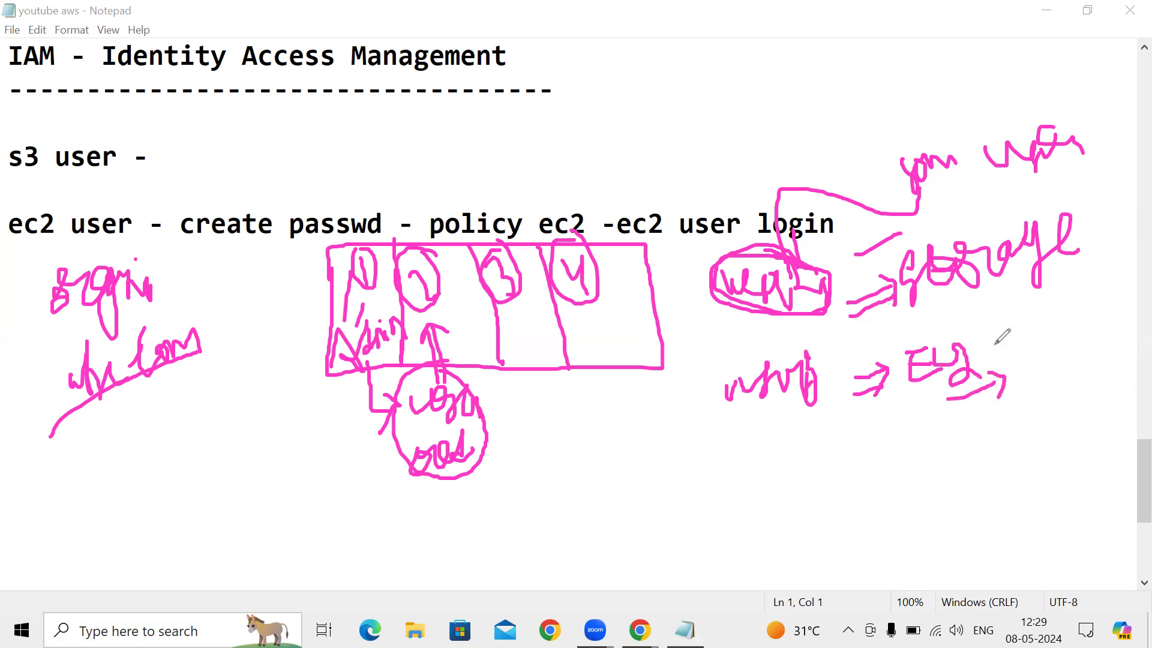
left_click_drag(701, 436, 828, 401)
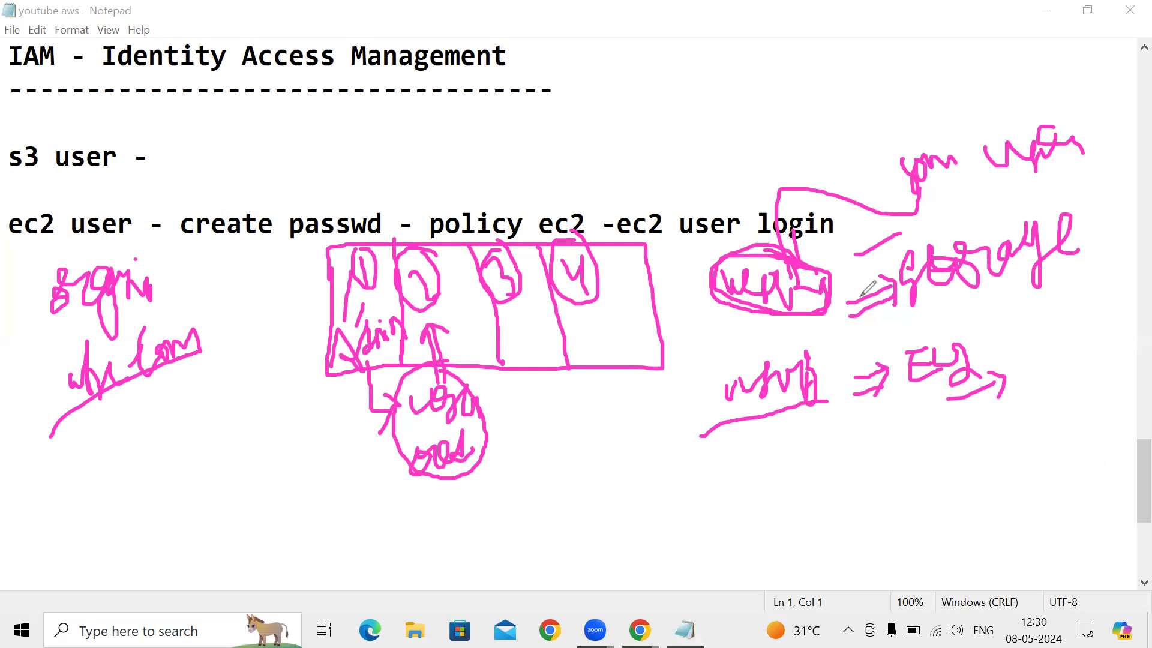
- Tick and circle storage and EC2, circle and cross the lower note, and draw an arrow from it up to the upper note
mouse_move(1085, 259)
left_mouse_down()
mouse_move(1098, 265)
mouse_move(1105, 195)
left_mouse_up()
mouse_move(984, 405)
left_mouse_down()
mouse_move(1001, 413)
mouse_move(1030, 354)
left_mouse_up()
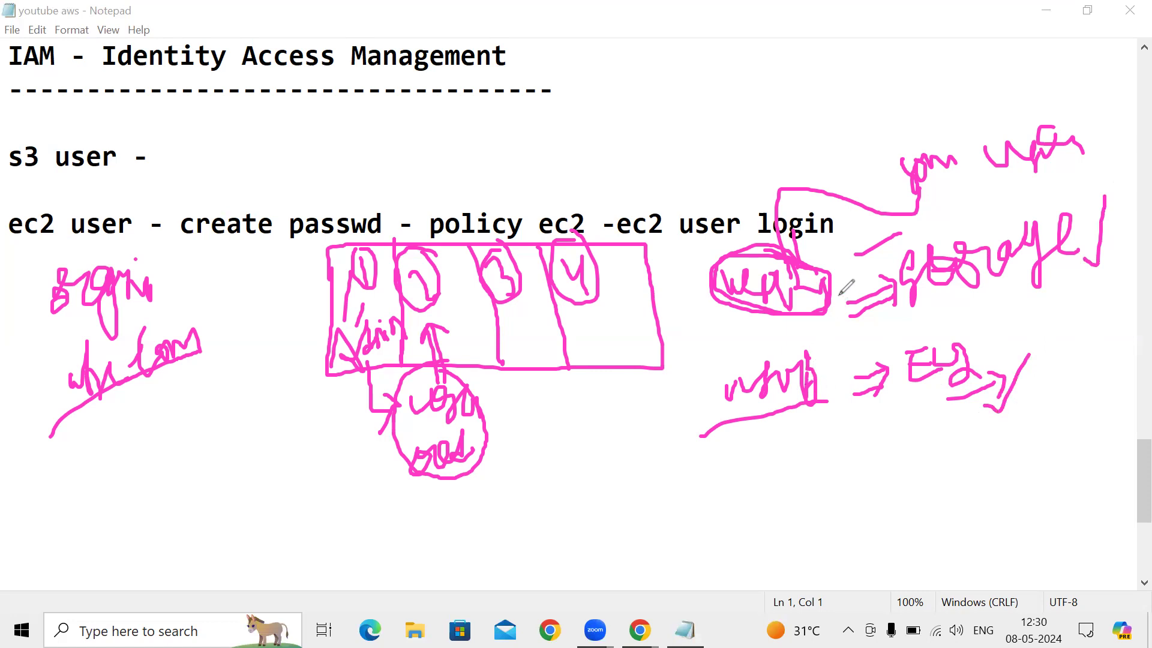
mouse_move(812, 353)
left_mouse_down()
mouse_move(744, 347)
mouse_move(712, 387)
mouse_move(750, 414)
mouse_move(807, 407)
mouse_move(829, 376)
mouse_move(807, 347)
left_mouse_up()
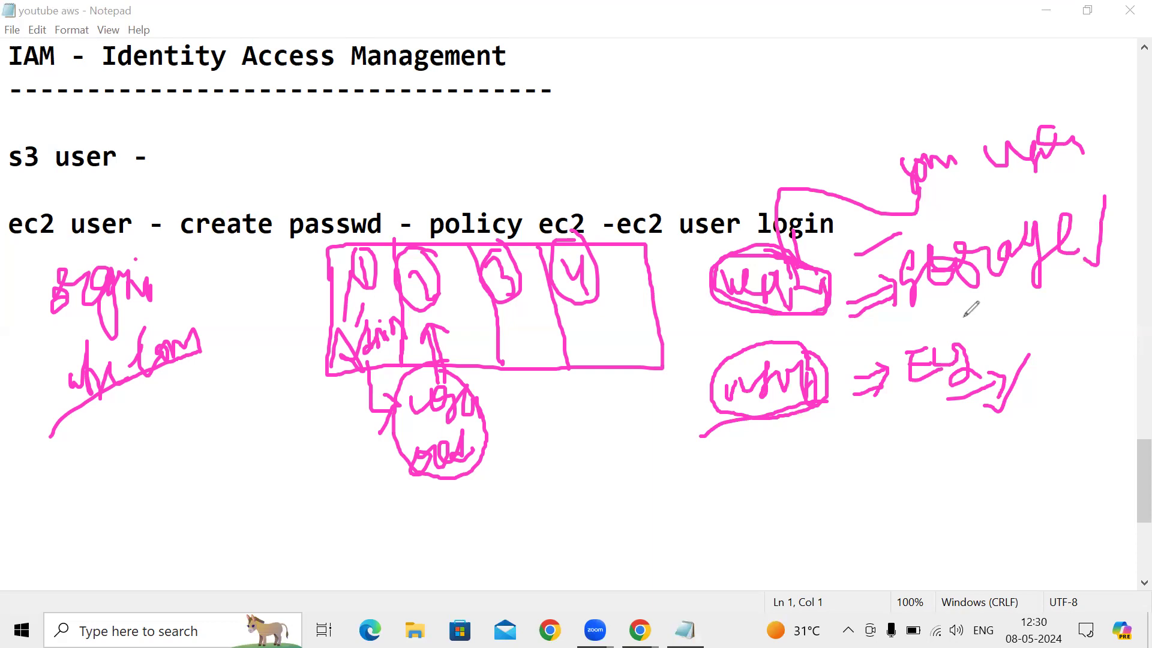
mouse_move(1081, 206)
left_mouse_down()
mouse_move(998, 199)
mouse_move(902, 239)
mouse_move(900, 299)
mouse_move(962, 309)
mouse_move(1058, 270)
mouse_move(1088, 217)
left_mouse_up()
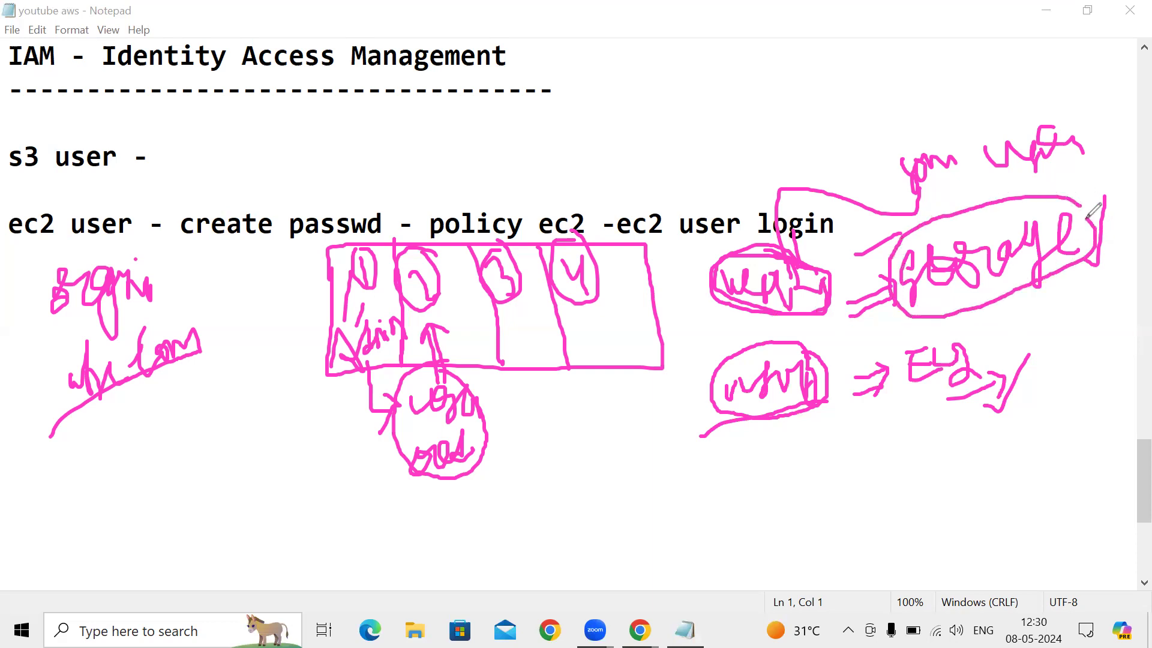
left_click_drag(791, 311, 823, 264)
mouse_move(777, 393)
left_mouse_down()
mouse_move(807, 419)
mouse_move(803, 397)
mouse_move(791, 414)
mouse_move(807, 419)
mouse_move(738, 437)
mouse_move(696, 428)
mouse_move(679, 360)
mouse_move(709, 281)
left_mouse_up()
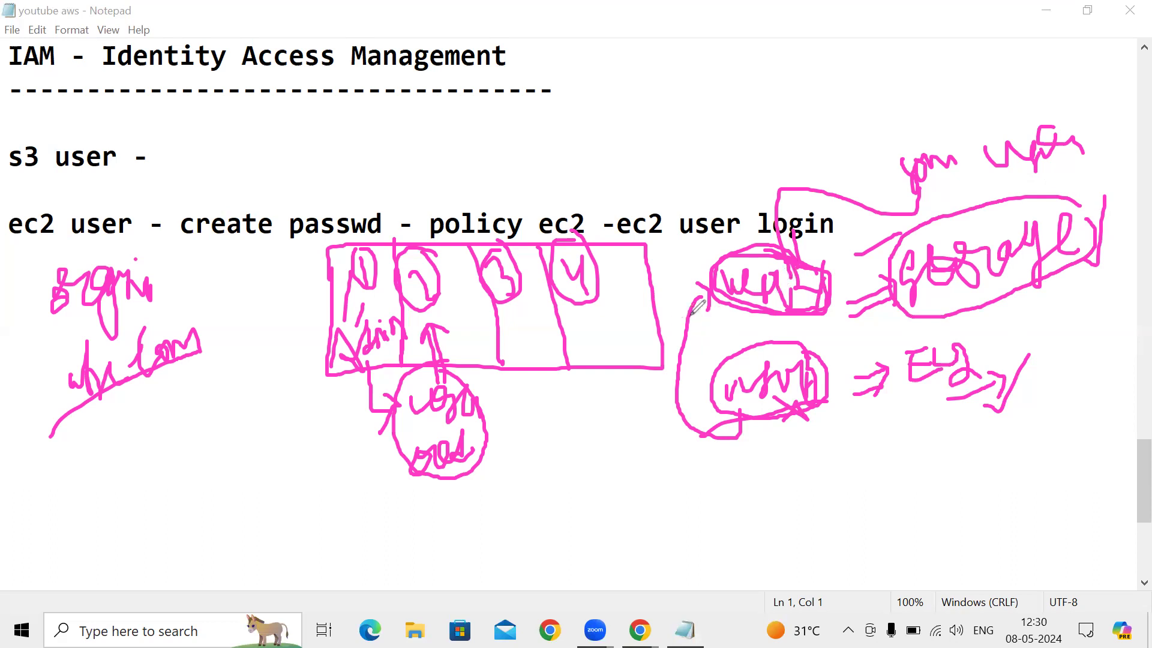
mouse_move(979, 227)
left_mouse_down()
mouse_move(1030, 223)
mouse_move(1104, 176)
mouse_move(1088, 207)
left_mouse_up()
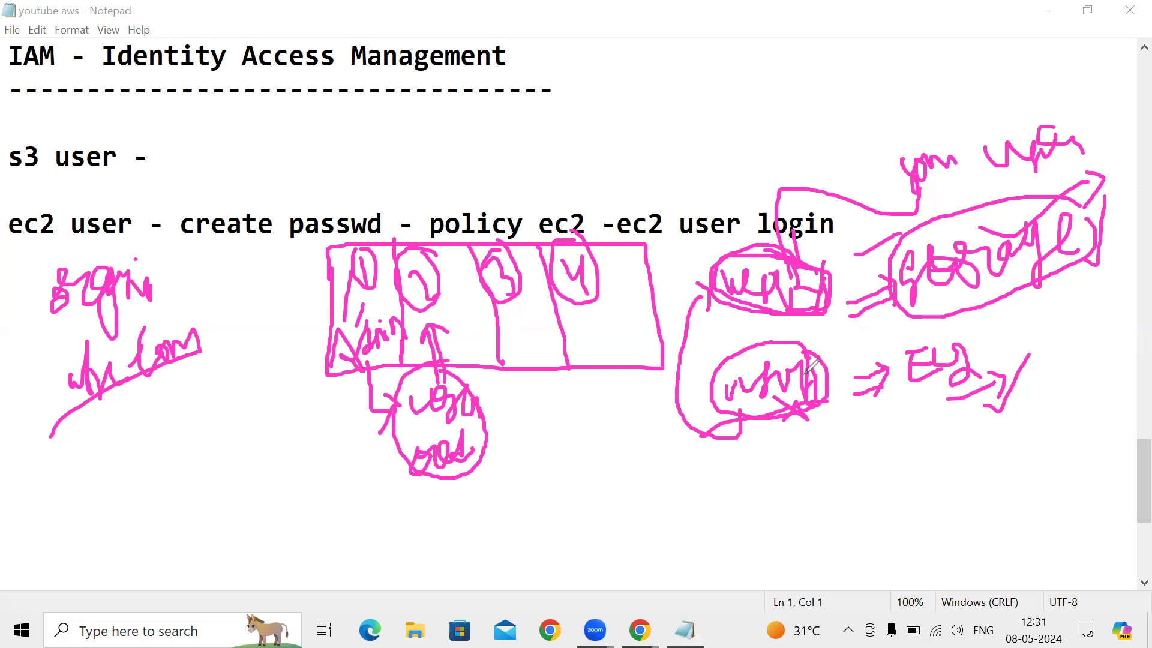
mouse_move(915, 326)
left_mouse_down()
mouse_move(1068, 435)
mouse_move(945, 336)
mouse_move(914, 336)
left_mouse_up()
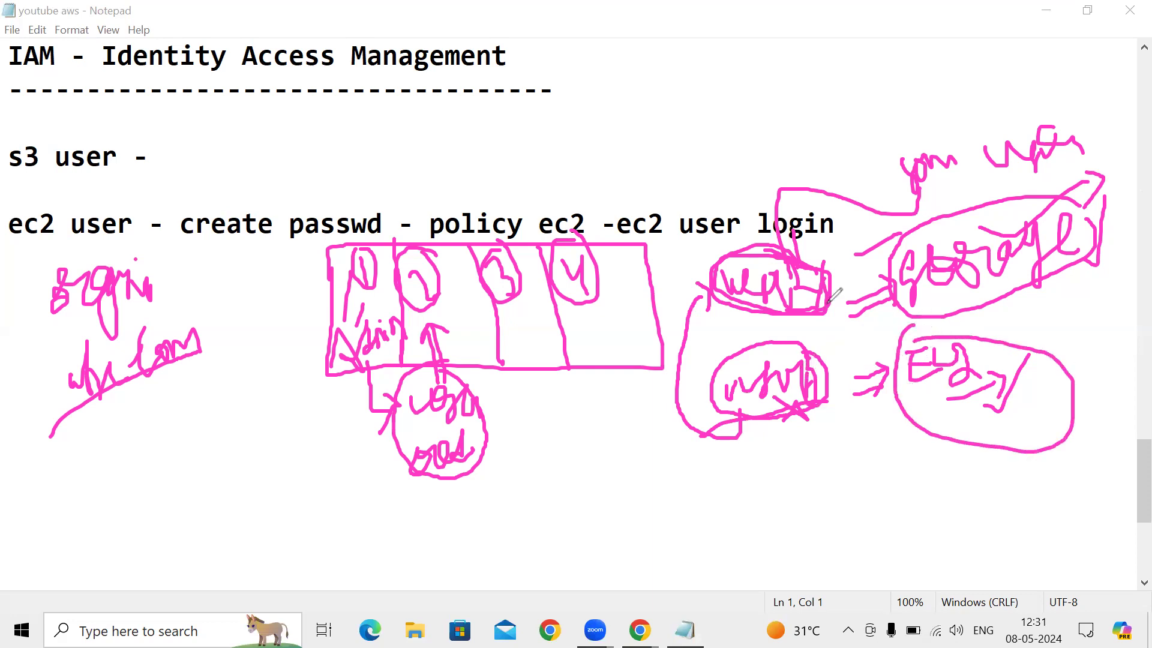
- Circle the handwritten storage again and draw an upward arrow from the lower circled note to the upper one
mouse_move(948, 217)
left_mouse_down()
mouse_move(867, 258)
mouse_move(996, 313)
mouse_move(1074, 198)
mouse_move(984, 213)
left_mouse_up()
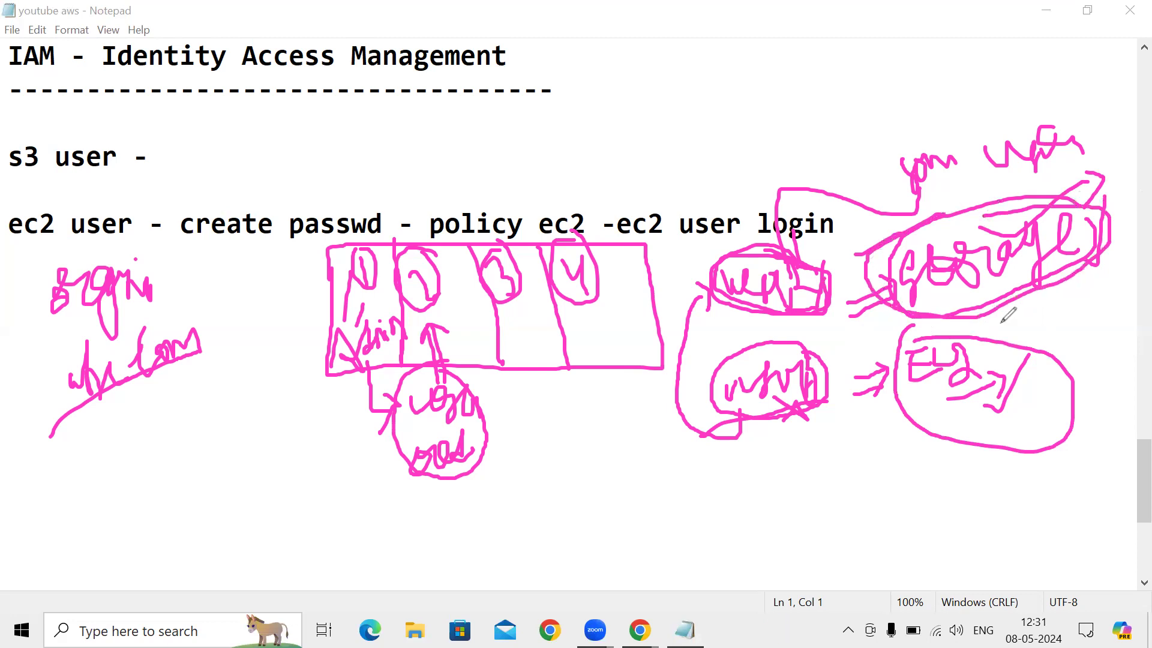
mouse_move(741, 311)
left_mouse_down()
mouse_move(742, 341)
mouse_move(751, 330)
mouse_move(751, 344)
mouse_move(728, 323)
mouse_move(753, 306)
mouse_move(765, 327)
mouse_move(743, 345)
mouse_move(764, 322)
left_mouse_up()
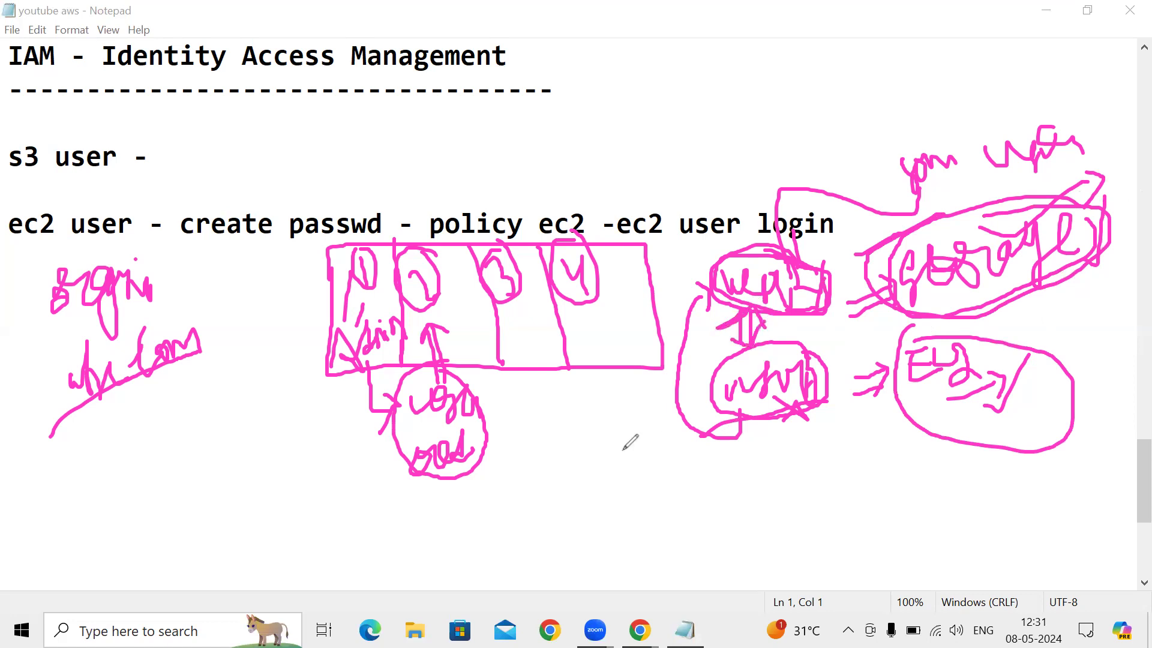
- Handwrite a two-line note below the four-section rectangle, with a slanted line between its lines leading to the lower circled note
mouse_move(562, 429)
left_mouse_down()
mouse_move(563, 456)
mouse_move(564, 435)
mouse_move(613, 382)
mouse_move(626, 386)
mouse_move(623, 412)
mouse_move(685, 360)
mouse_move(657, 423)
left_mouse_up()
left_click_drag(586, 469, 708, 387)
mouse_move(598, 466)
left_mouse_down()
mouse_move(595, 480)
mouse_move(672, 456)
mouse_move(668, 467)
mouse_move(646, 461)
left_mouse_up()
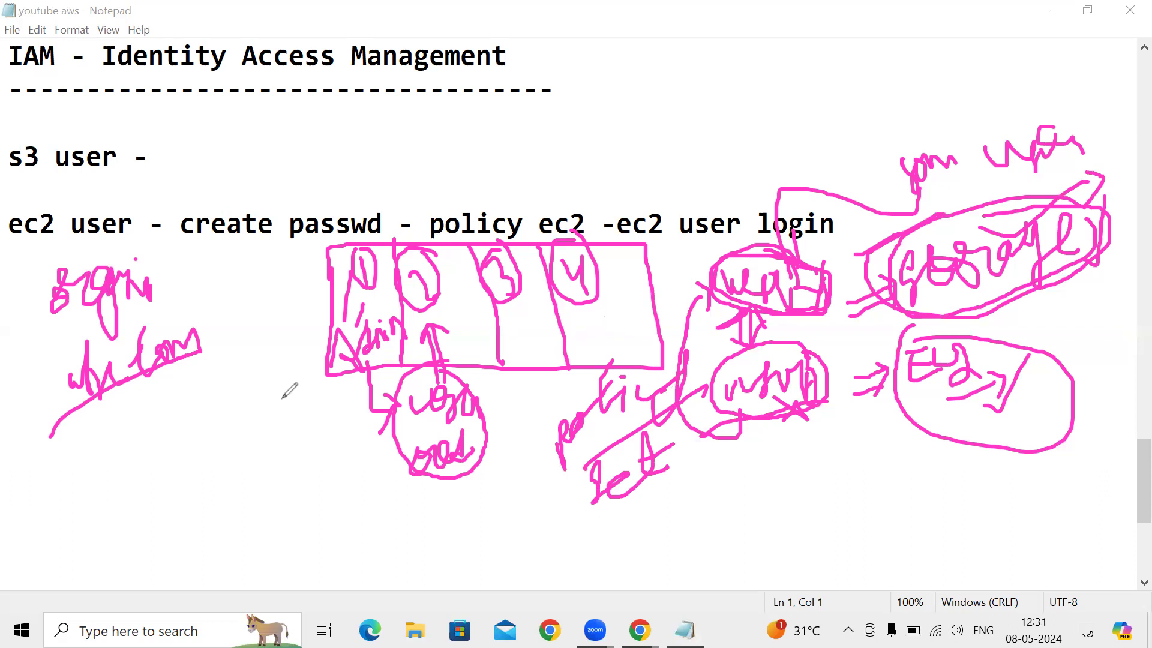
- Handwrite "IAM" in the blank area below the s3 and ec2 notes and circle it
left_click_drag(173, 457, 183, 502)
left_click(147, 465)
left_click_drag(147, 466, 204, 443)
left_click_drag(174, 511, 241, 480)
mouse_move(223, 472)
left_mouse_down()
mouse_move(258, 423)
mouse_move(277, 456)
left_mouse_up()
mouse_move(278, 409)
left_mouse_down()
mouse_move(161, 393)
mouse_move(171, 531)
mouse_move(306, 423)
mouse_move(281, 404)
left_mouse_up()
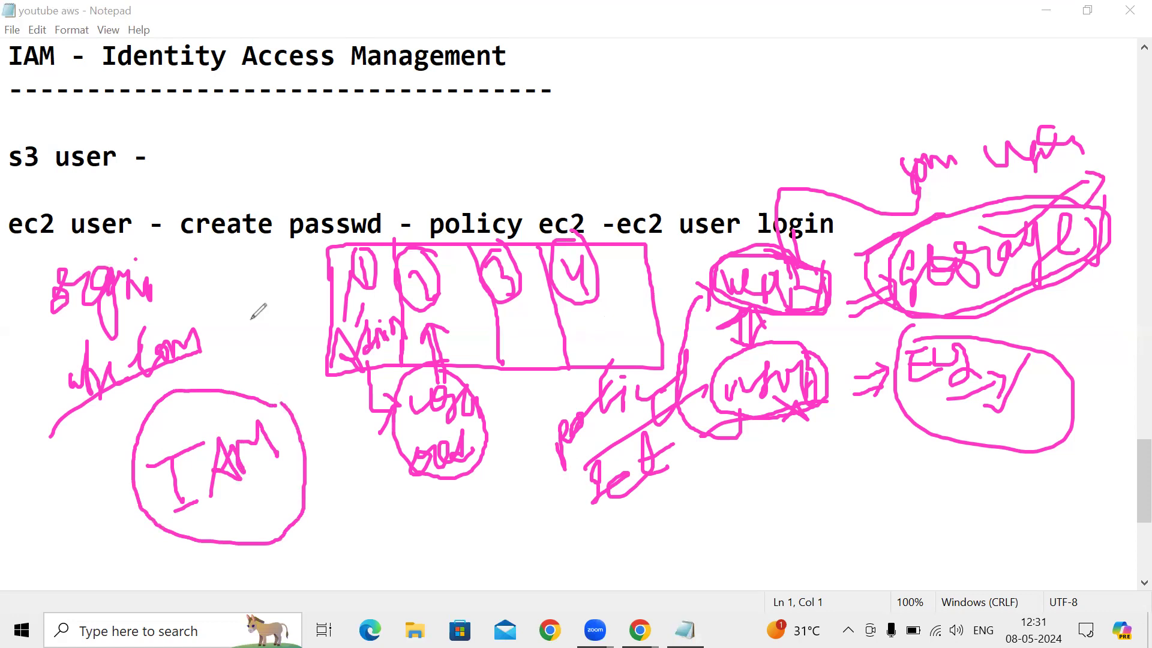
- Draw an arrow upward from the circled IAM and handwrite a two-line note at its tip
left_click_drag(198, 413, 240, 359)
mouse_move(209, 420)
left_mouse_down()
mouse_move(240, 371)
mouse_move(245, 386)
left_mouse_up()
mouse_move(225, 325)
left_mouse_down()
mouse_move(238, 327)
mouse_move(243, 294)
mouse_move(247, 319)
mouse_move(271, 277)
mouse_move(304, 259)
left_mouse_up()
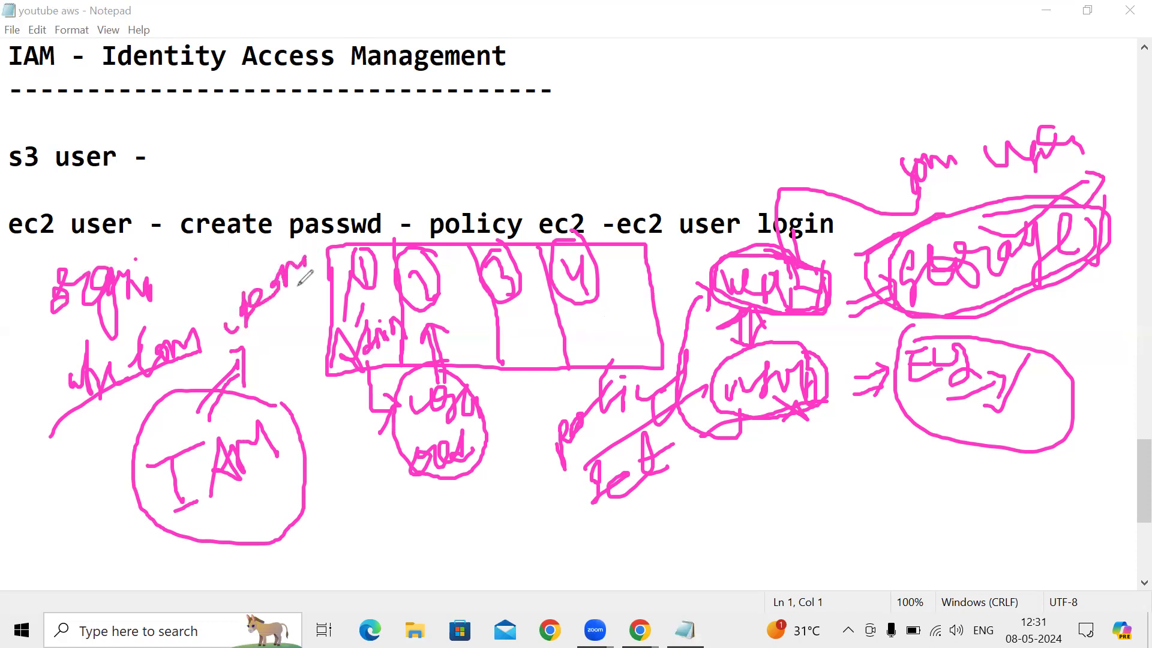
left_click_drag(252, 343, 291, 313)
- Outline the Admin section of the rectangle, draw a line down from it to IAM, and circle IAM a second time
mouse_move(362, 240)
left_mouse_down()
mouse_move(315, 261)
mouse_move(360, 394)
mouse_move(394, 255)
left_mouse_up()
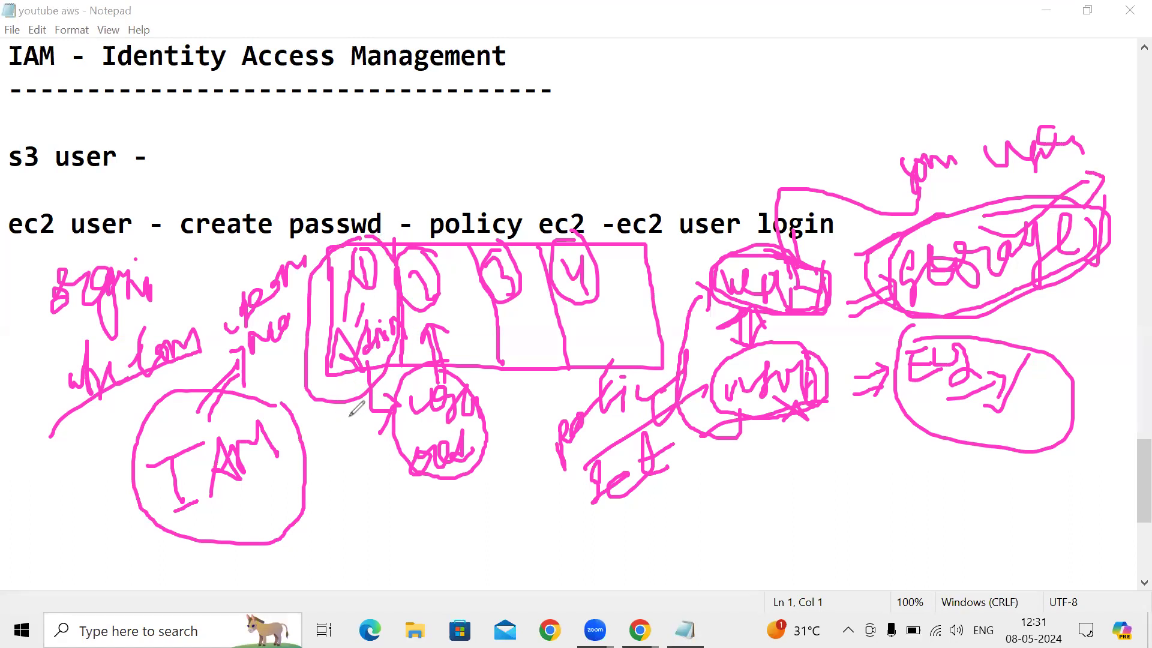
left_click_drag(345, 404, 347, 463)
mouse_move(157, 566)
left_mouse_down()
mouse_move(347, 456)
mouse_move(369, 498)
left_mouse_up()
mouse_move(291, 447)
left_mouse_down()
mouse_move(228, 354)
mouse_move(117, 471)
left_mouse_up()
mouse_move(151, 524)
left_mouse_down()
mouse_move(302, 494)
mouse_move(279, 399)
mouse_move(285, 419)
left_mouse_up()
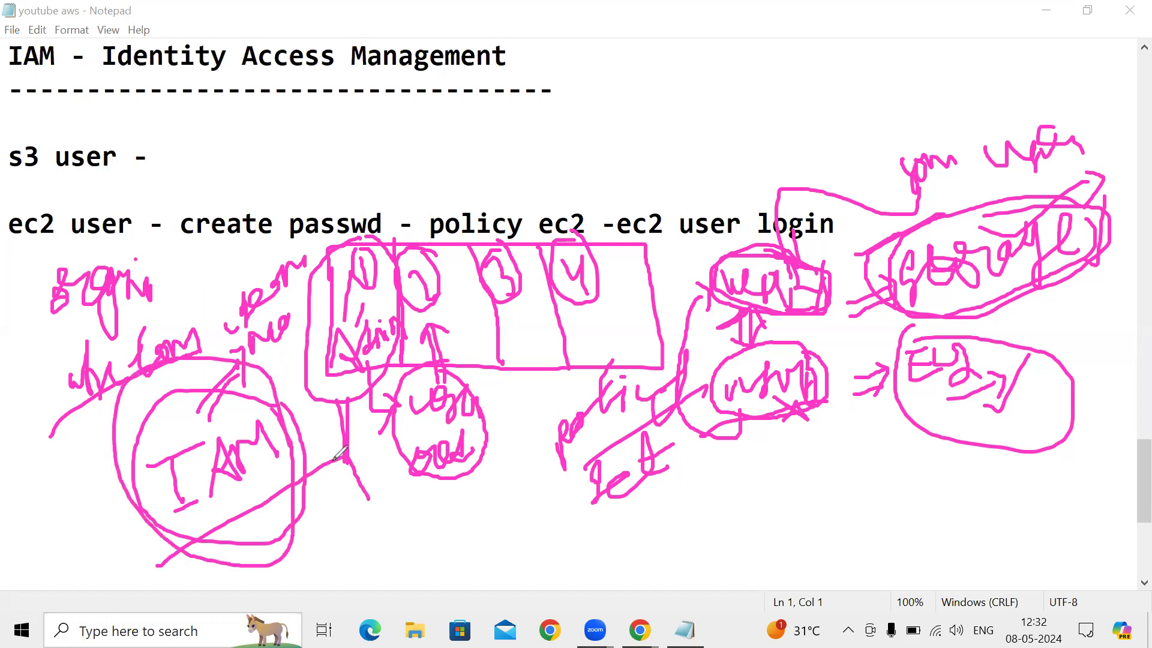
left_click_drag(334, 462, 345, 458)
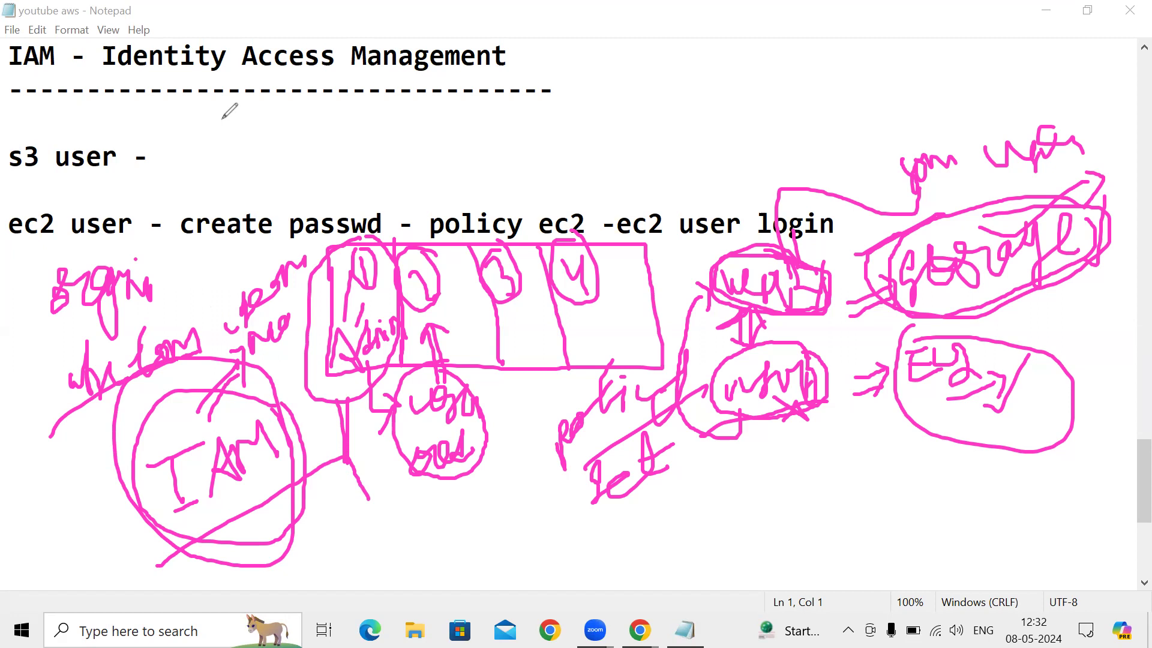
- Handwrite "IAM" followed by a circled "U" beside the "s3 user -" line
mouse_move(221, 120)
left_mouse_down()
mouse_move(221, 151)
mouse_move(228, 126)
left_mouse_up()
mouse_move(202, 165)
left_mouse_down()
mouse_move(217, 165)
mouse_move(231, 137)
mouse_move(232, 150)
mouse_move(261, 153)
mouse_move(291, 137)
mouse_move(293, 161)
mouse_move(360, 168)
left_mouse_up()
mouse_move(336, 118)
left_mouse_down()
mouse_move(347, 192)
mouse_move(357, 141)
left_mouse_up()
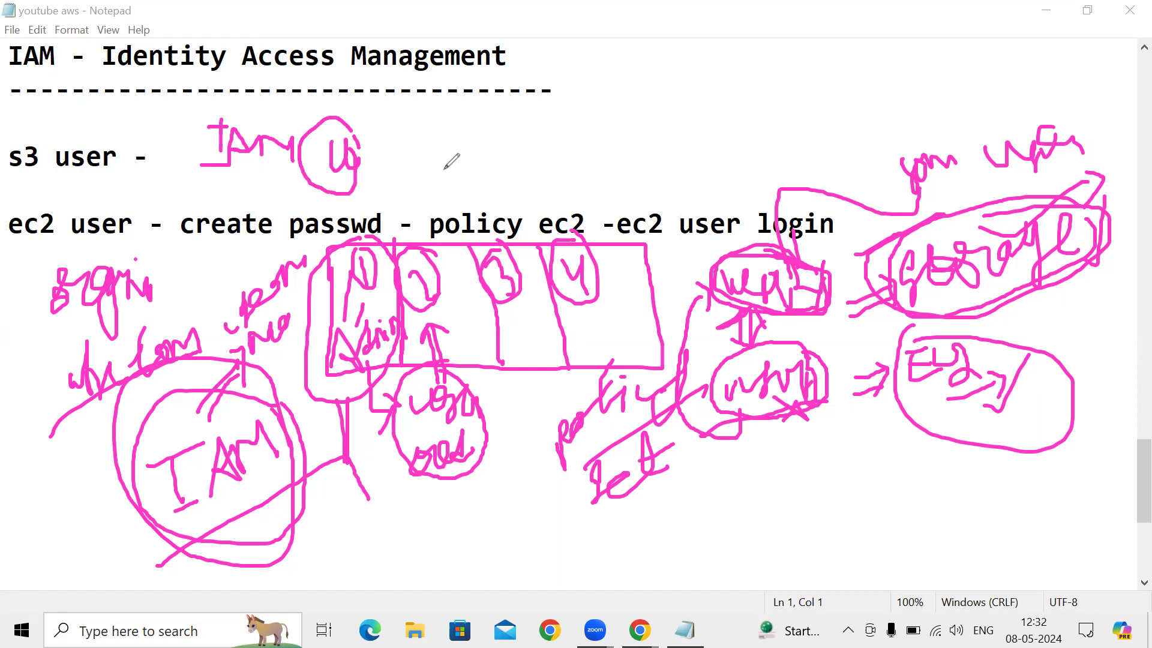
- Handwrite a boxed note after the circled U and draw an arrow leading away from the box
mouse_move(399, 167)
left_mouse_down()
mouse_move(399, 186)
mouse_move(417, 147)
mouse_move(433, 159)
mouse_move(443, 150)
mouse_move(425, 169)
mouse_move(519, 133)
mouse_move(518, 165)
left_mouse_up()
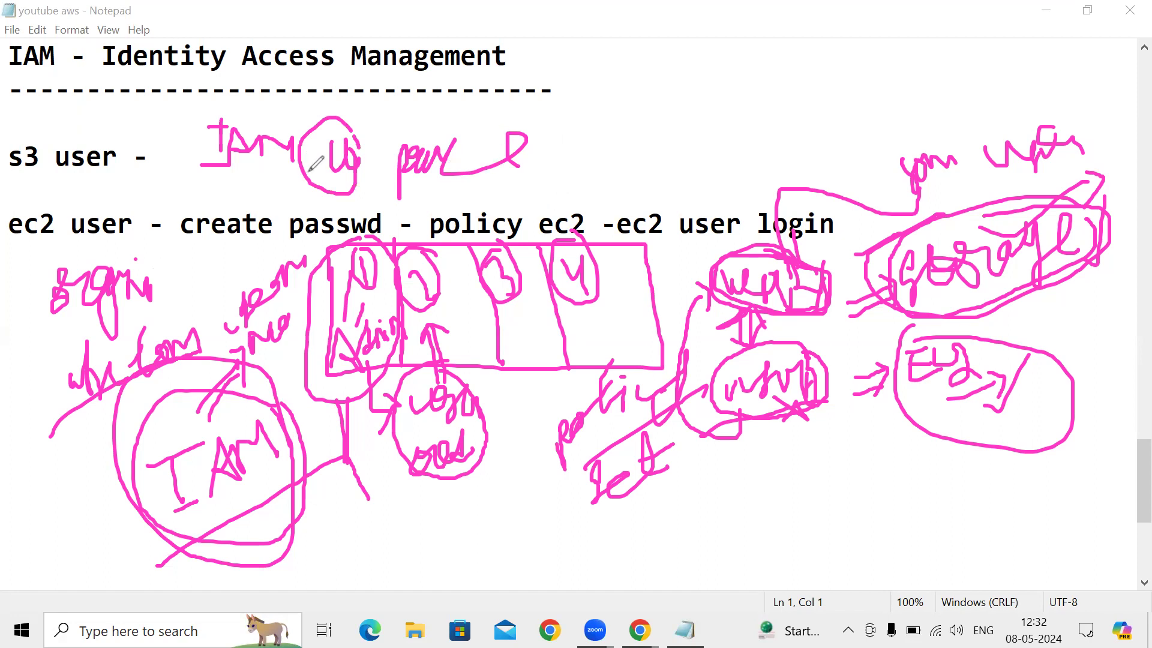
mouse_move(379, 199)
left_mouse_down()
mouse_move(540, 168)
mouse_move(546, 120)
mouse_move(425, 120)
mouse_move(385, 159)
mouse_move(384, 198)
mouse_move(538, 178)
mouse_move(545, 122)
mouse_move(408, 129)
left_mouse_up()
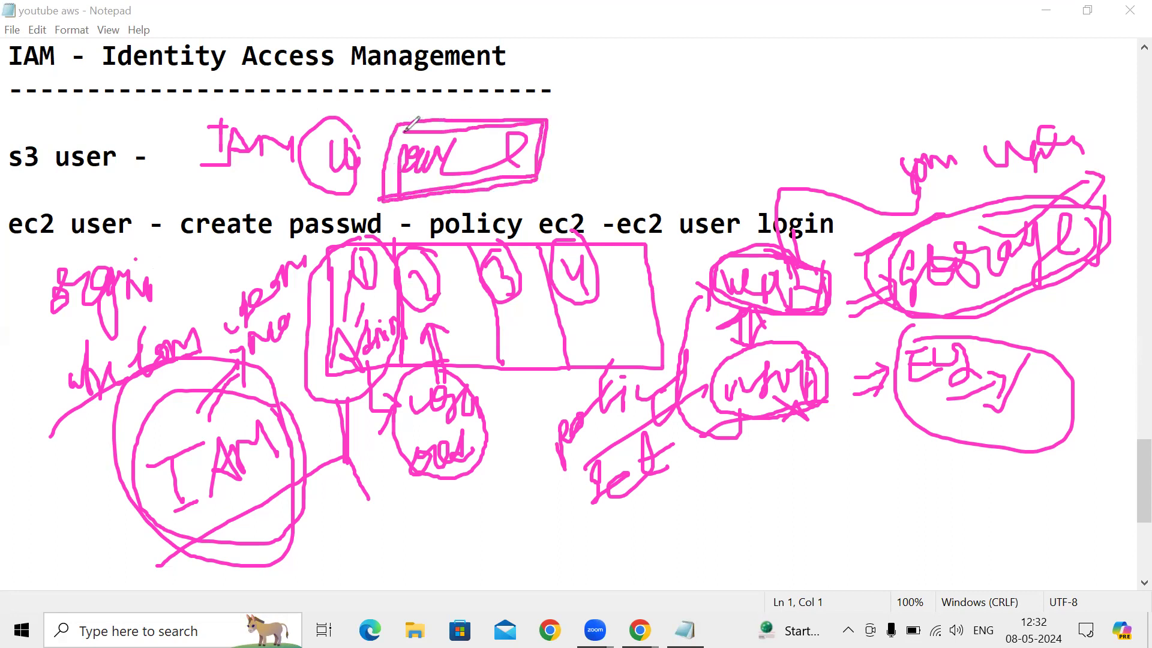
left_click_drag(537, 175, 591, 157)
mouse_move(535, 183)
left_mouse_down()
mouse_move(585, 176)
mouse_move(603, 147)
mouse_move(584, 187)
left_mouse_up()
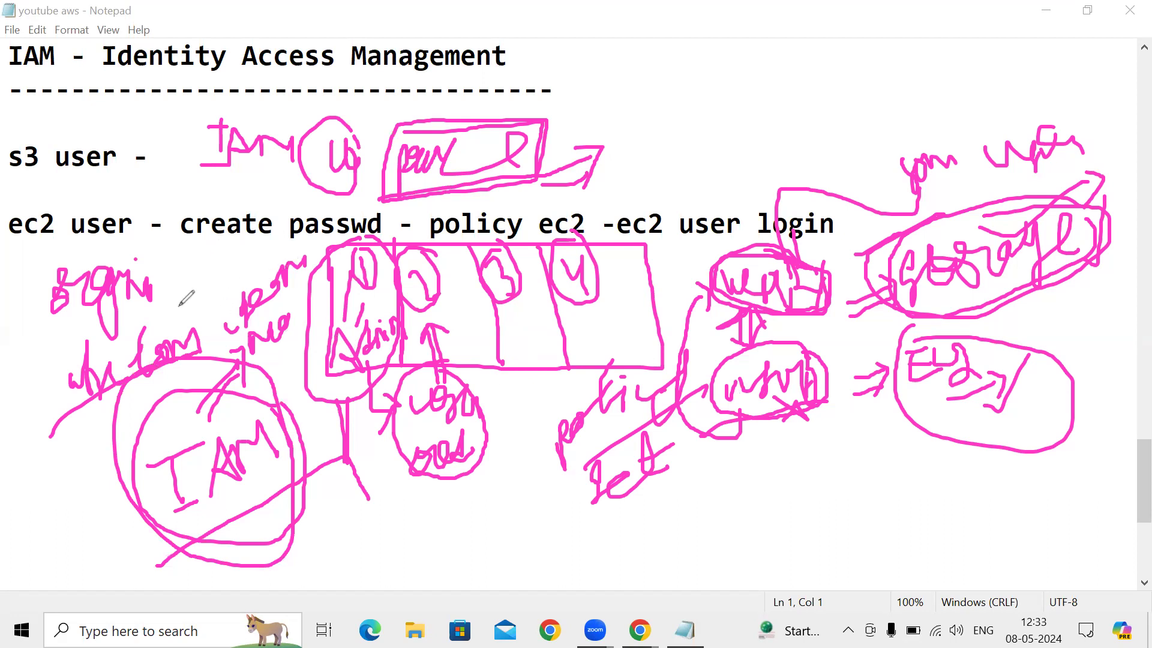
- Draw a large loop around the four-section rectangle, and handwrite a circled note above "user login"
mouse_move(649, 246)
left_mouse_down()
mouse_move(369, 188)
mouse_move(267, 387)
mouse_move(640, 454)
mouse_move(648, 240)
left_mouse_up()
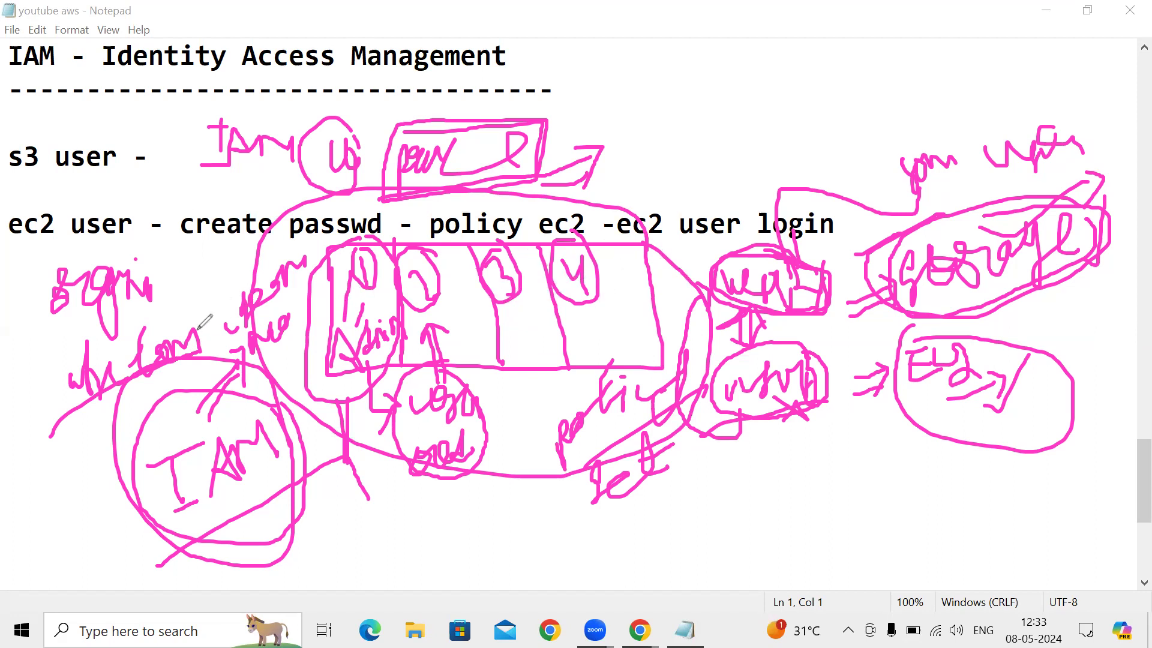
mouse_move(663, 186)
left_mouse_down()
mouse_move(684, 147)
mouse_move(701, 180)
mouse_move(740, 174)
left_mouse_up()
mouse_move(741, 132)
left_mouse_down()
mouse_move(660, 129)
mouse_move(765, 198)
mouse_move(712, 163)
left_mouse_up()
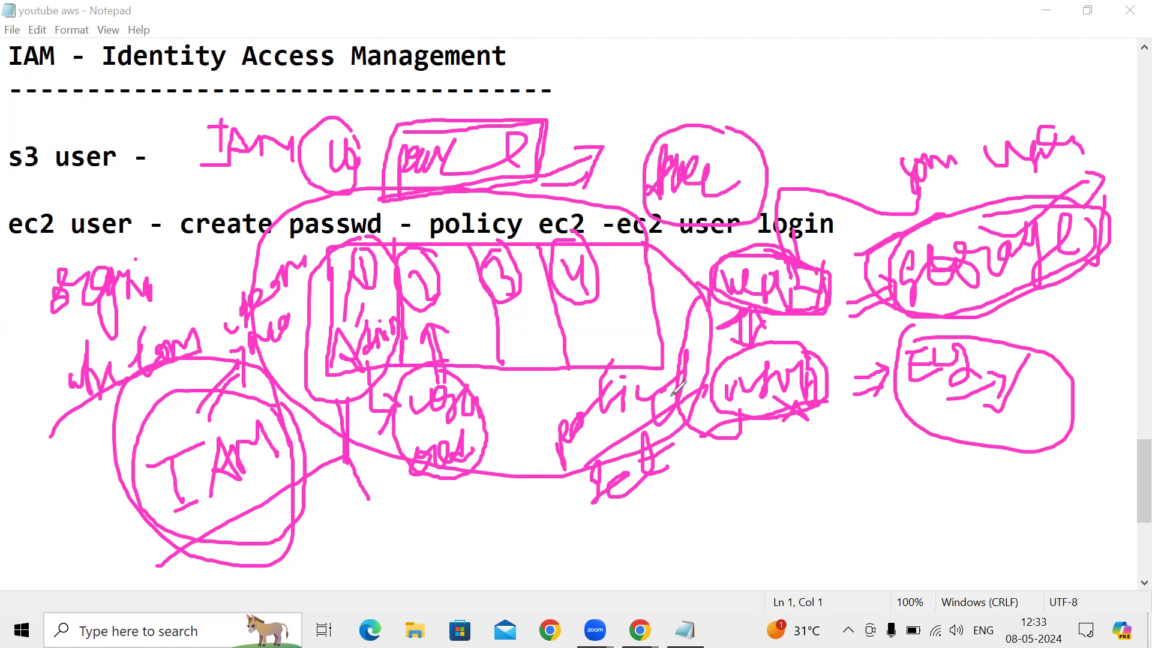